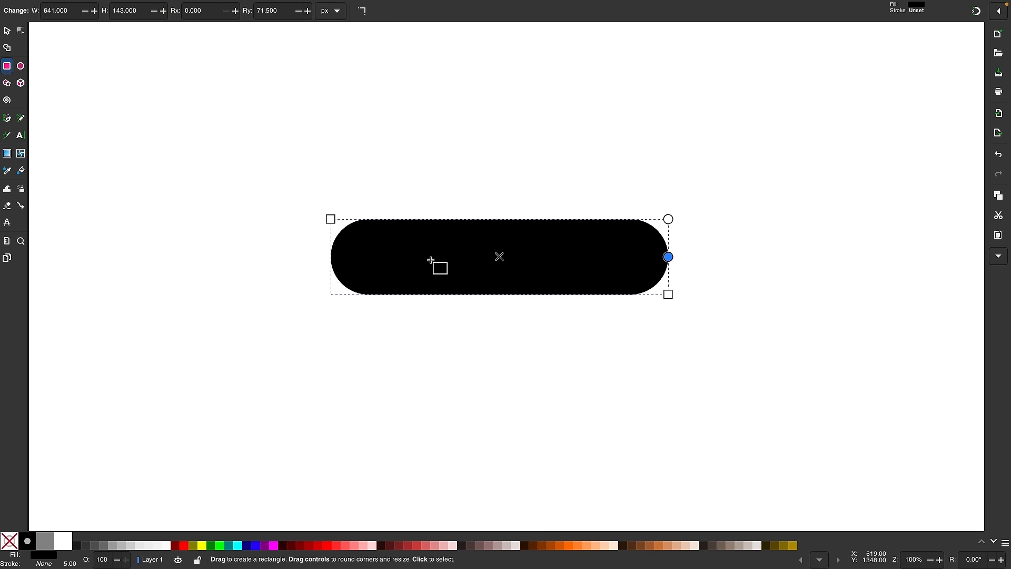
Turn off scaling of the stroke width when objects are resized.
{"action": "left_click", "coordinate": [8, 33]}
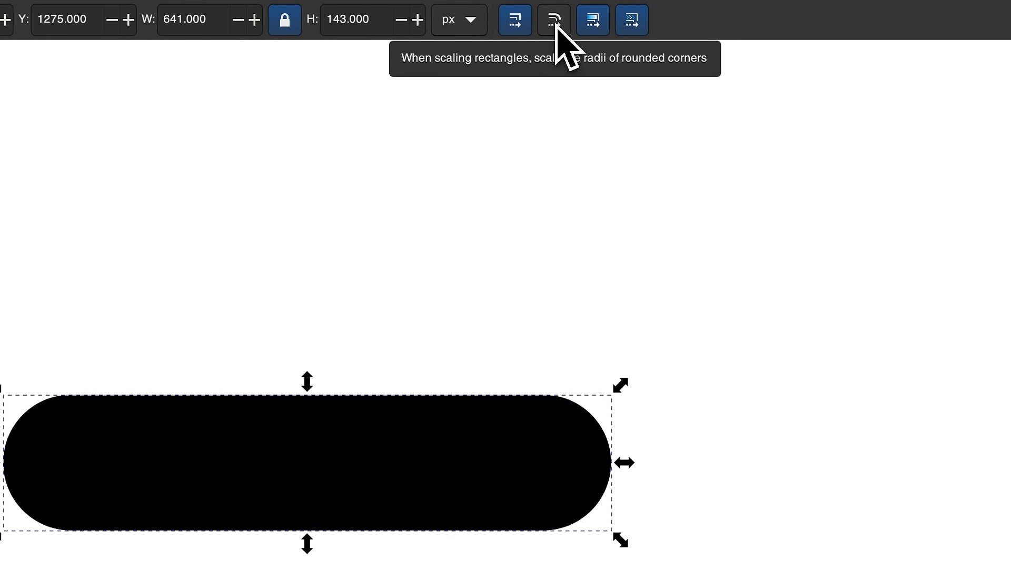
{"action": "left_click", "coordinate": [519, 25]}
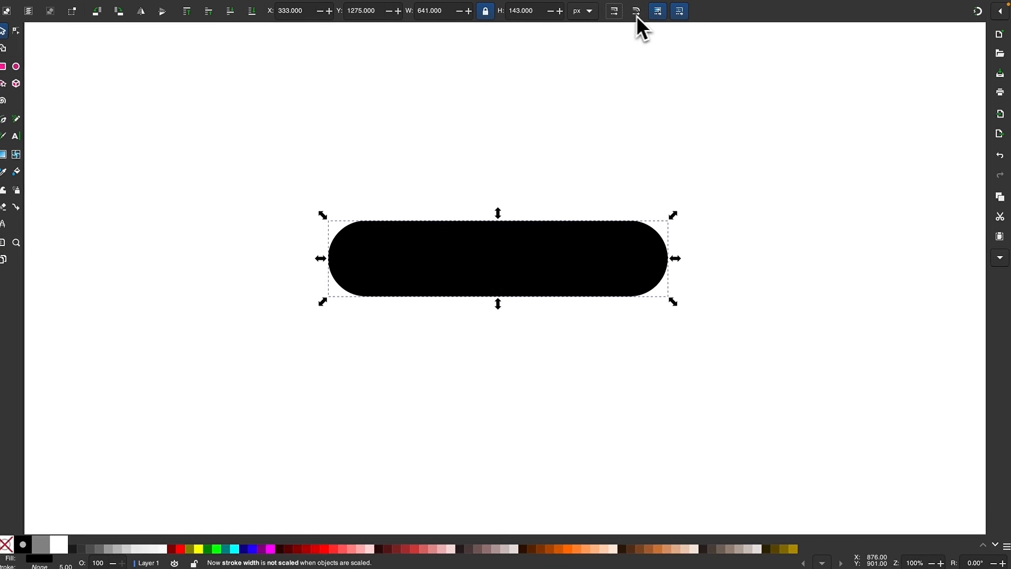
{"action": "scroll", "coordinate": [525, 230], "scroll_direction": "right", "scroll_amount": 2}
{"action": "scroll", "coordinate": [526, 229], "scroll_direction": "down", "scroll_amount": 2}
{"action": "scroll", "coordinate": [526, 229], "scroll_direction": "right", "scroll_amount": 1}
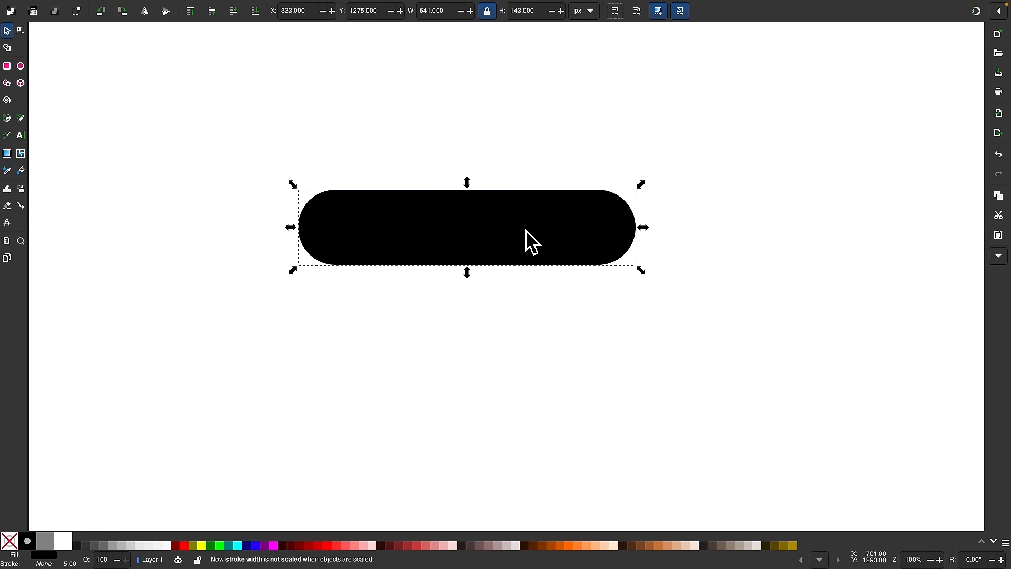
Remove the rounded bar's fill and give it a black stroke.
{"action": "scroll", "coordinate": [526, 229], "scroll_direction": "up", "scroll_amount": 2}
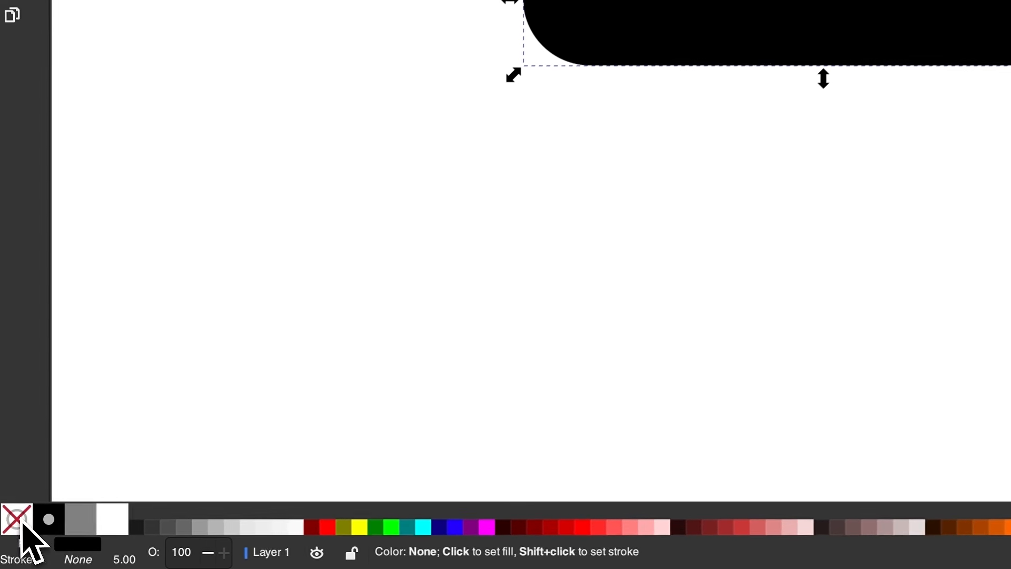
{"action": "left_click", "coordinate": [22, 524]}
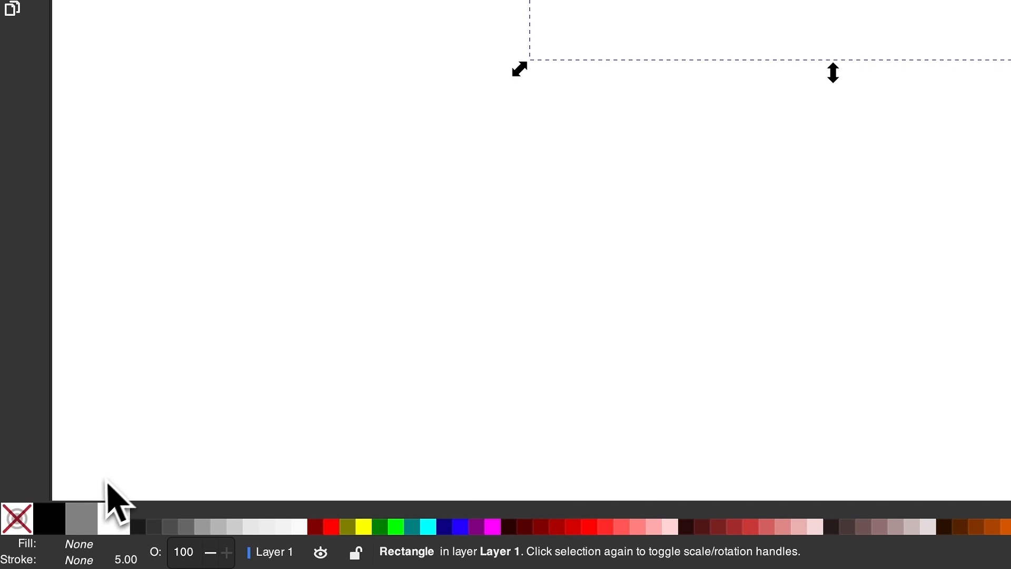
{"action": "left_click", "coordinate": [49, 525], "text": "shift"}
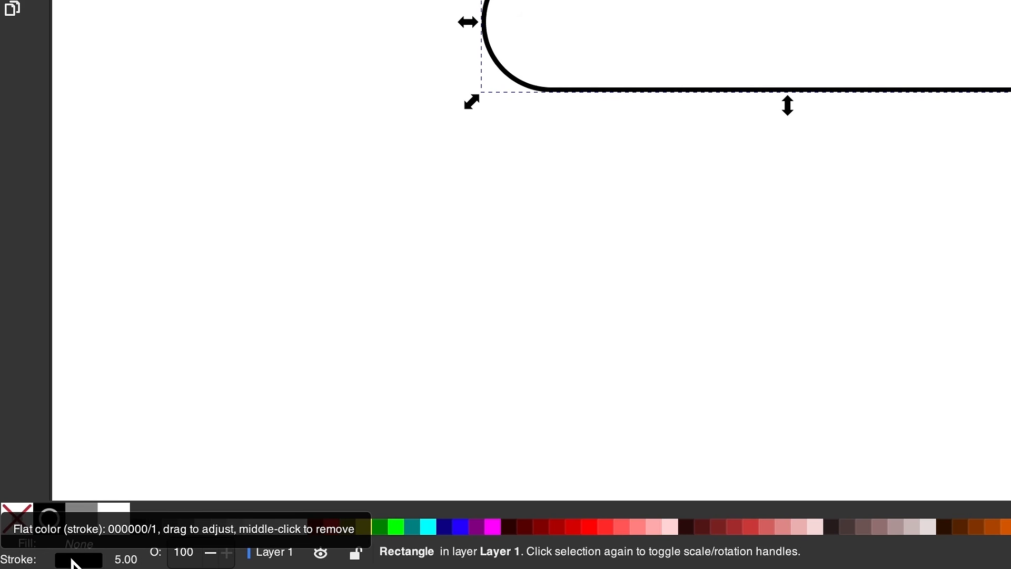
Set the rounded bar's stroke width to 10 px.
{"action": "left_click", "coordinate": [74, 561]}
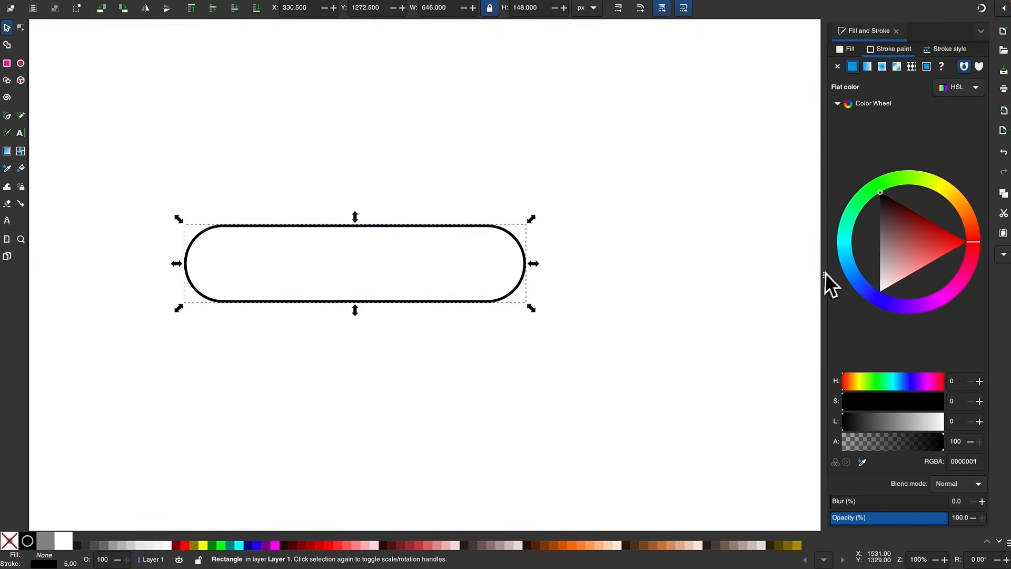
{"action": "left_click_drag", "start_coordinate": [817, 278], "coordinate": [779, 277]}
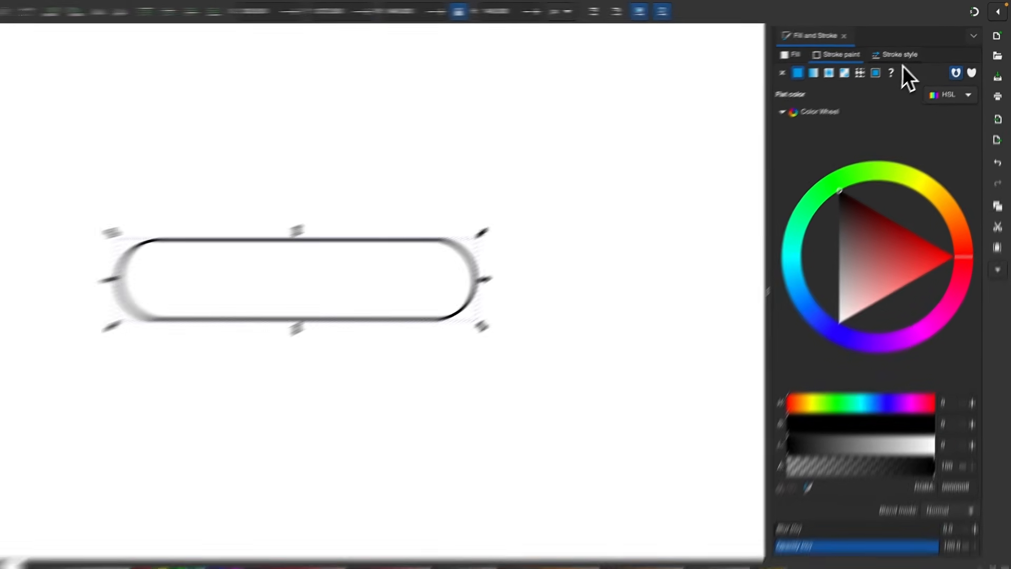
{"action": "left_click", "coordinate": [904, 52]}
{"action": "triple_click", "coordinate": [706, 130]}
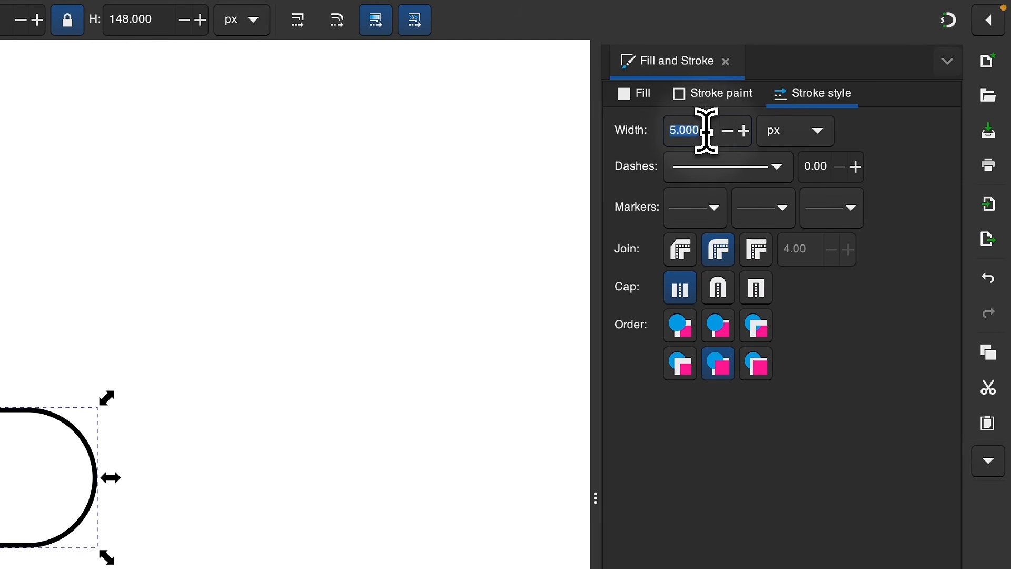
{"action": "type", "text": "10"}
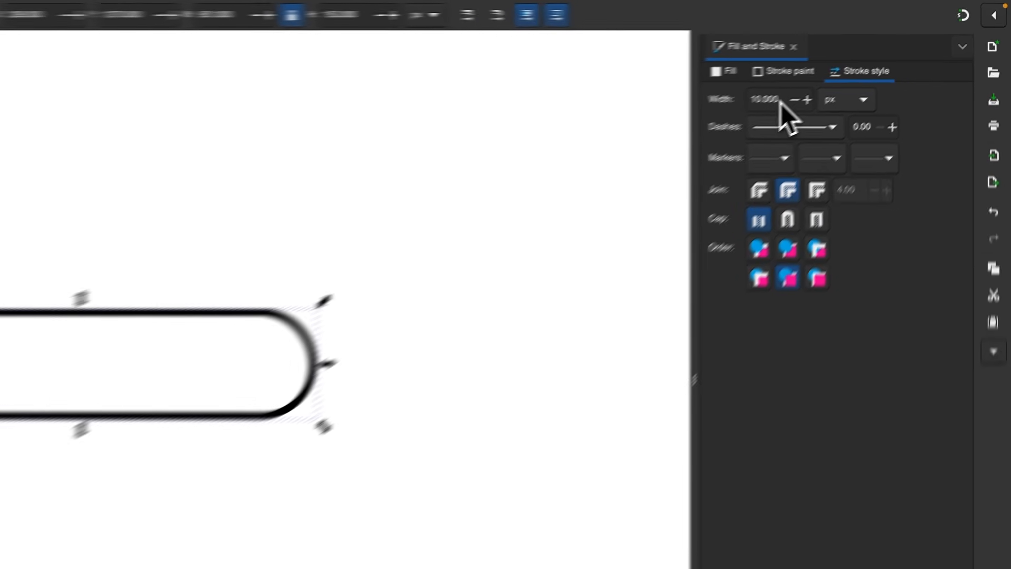
{"action": "scroll", "coordinate": [295, 127], "scroll_direction": "left", "scroll_amount": 3}
{"action": "scroll", "coordinate": [295, 126], "scroll_direction": "down", "scroll_amount": 1}
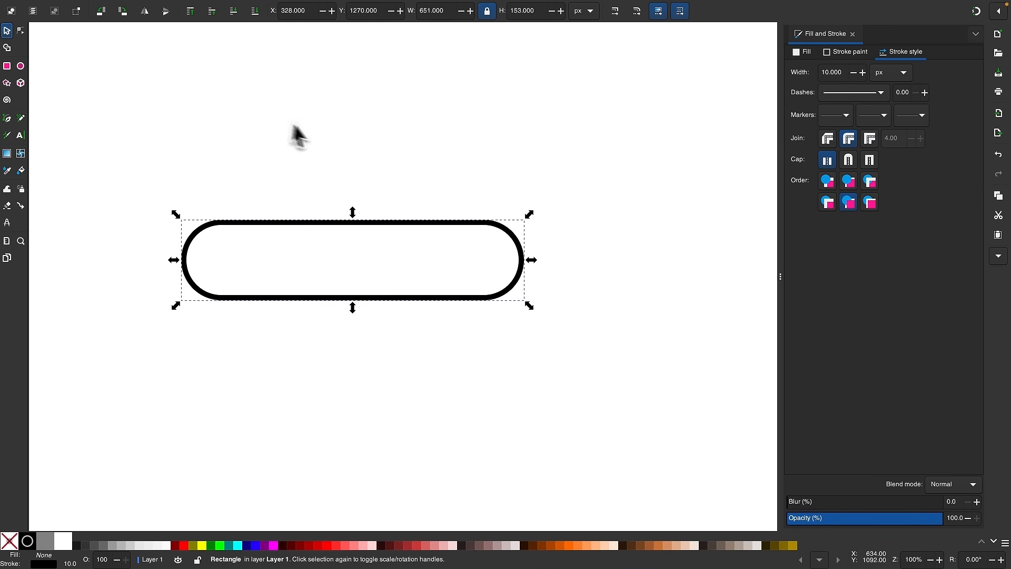
Convert the rounded bar from a rectangle object to a path and deselect it.
{"action": "scroll", "coordinate": [436, 182], "scroll_direction": "up", "scroll_amount": 1}
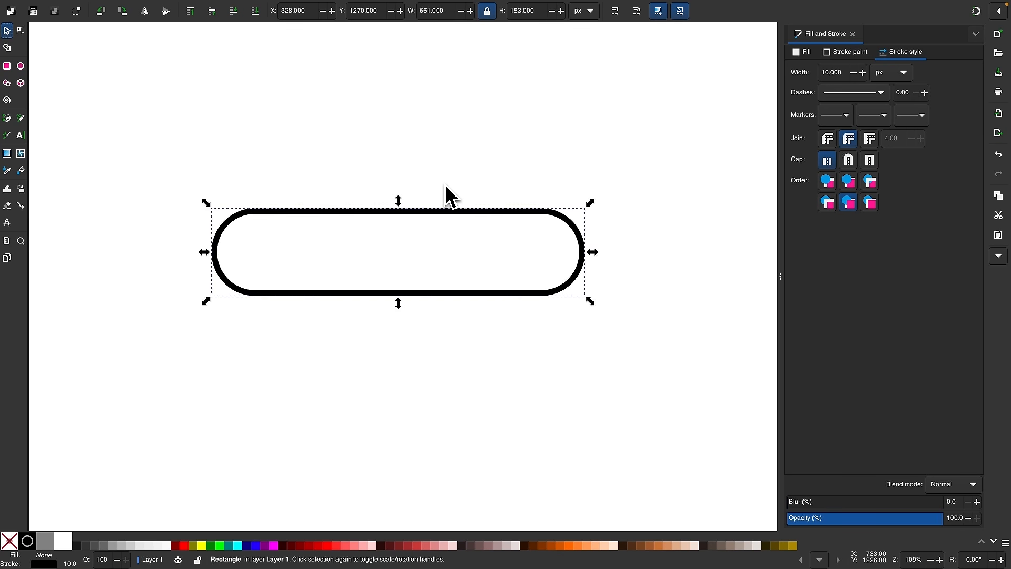
{"action": "scroll", "coordinate": [445, 185], "scroll_direction": "right", "scroll_amount": 1}
{"action": "scroll", "coordinate": [444, 185], "scroll_direction": "down", "scroll_amount": 1}
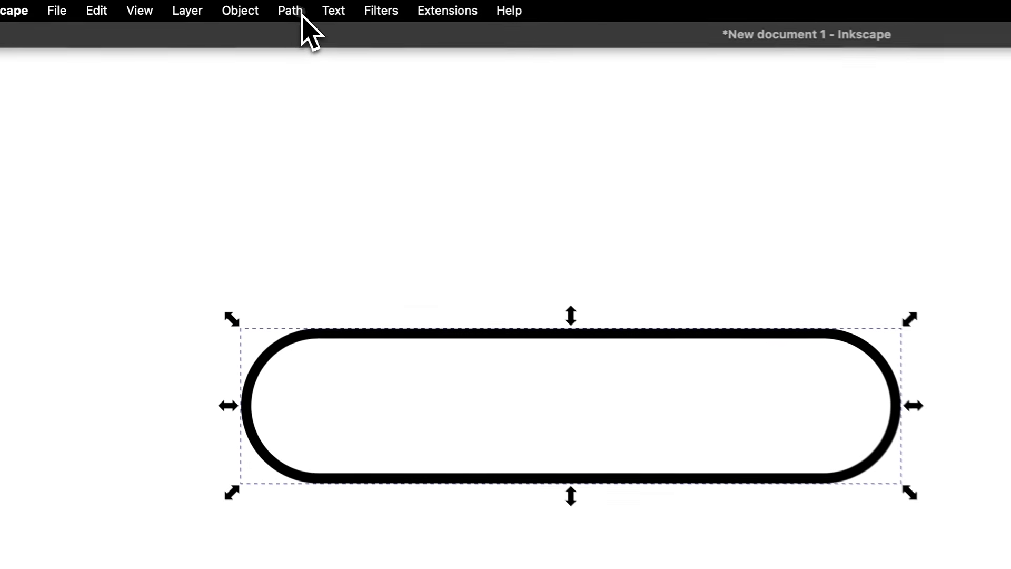
{"action": "left_click", "coordinate": [240, 7]}
{"action": "left_click", "coordinate": [333, 45]}
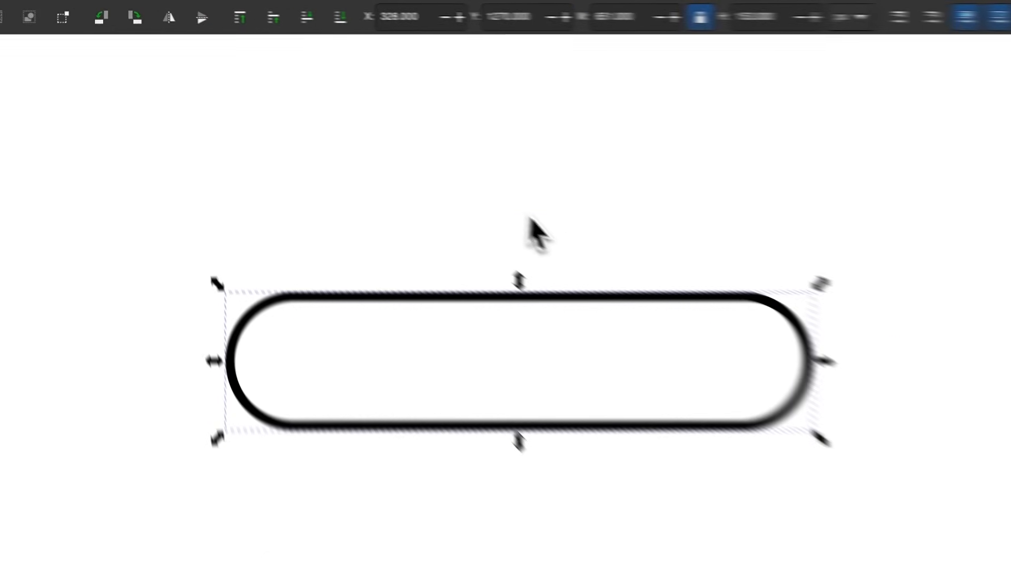
{"action": "left_click", "coordinate": [604, 253]}
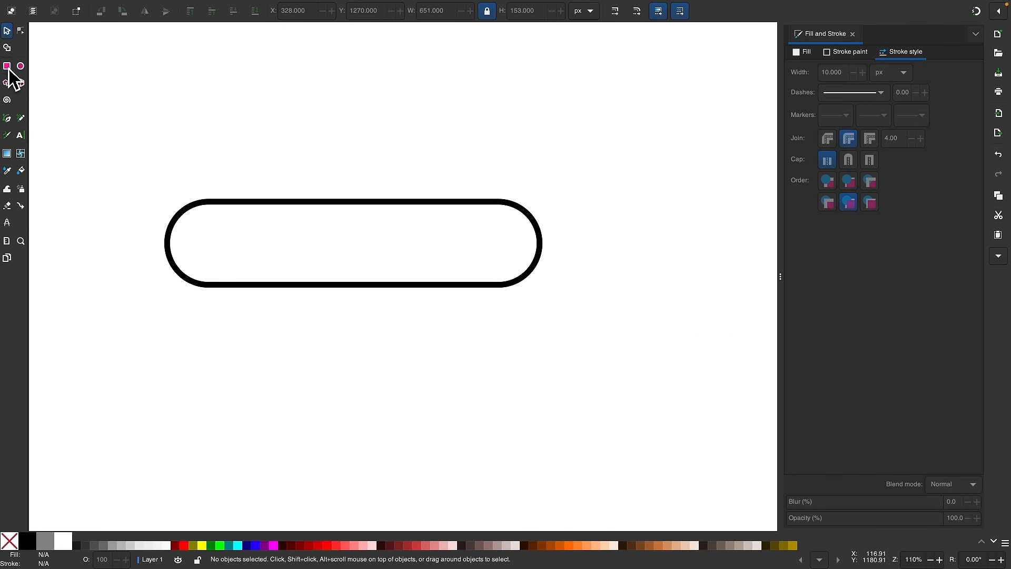
Draw a rectangle about 504 × 343 px across the rounded bar and round its corners to a vertical radius of about 79 px.
{"action": "left_click", "coordinate": [6, 66]}
{"action": "left_click_drag", "start_coordinate": [201, 140], "coordinate": [493, 341]}
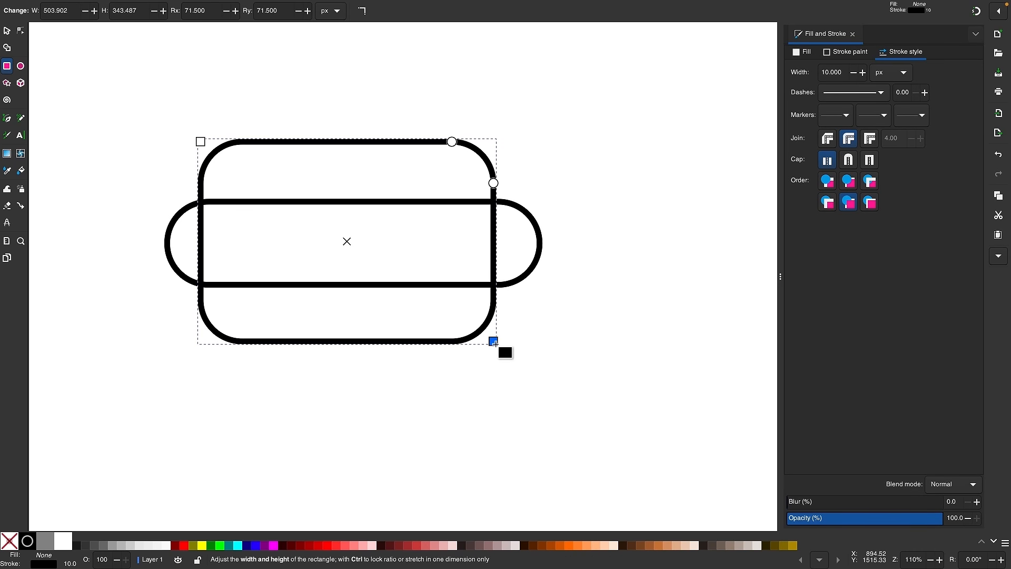
{"action": "left_click", "coordinate": [364, 16]}
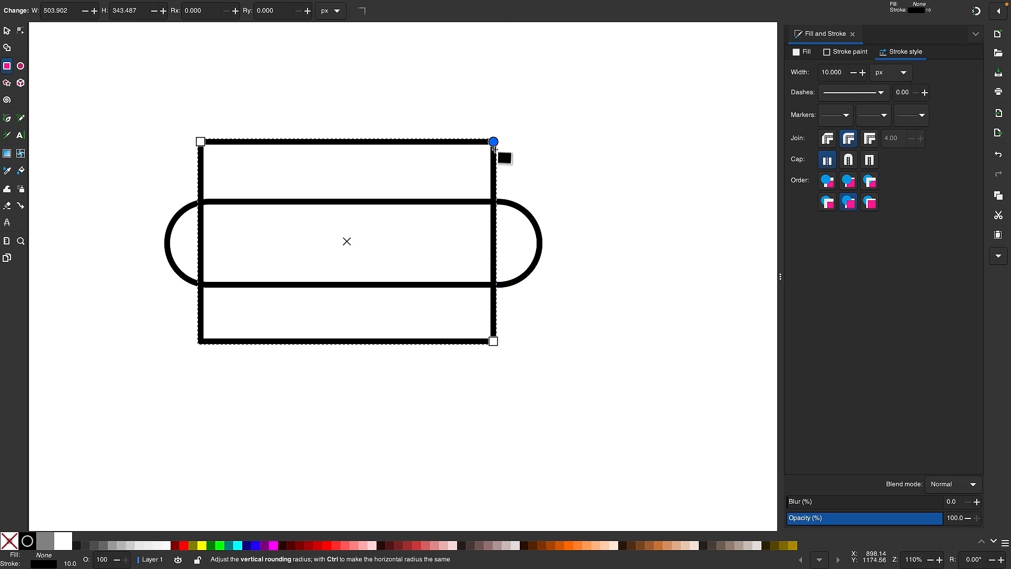
{"action": "left_click_drag", "start_coordinate": [494, 142], "coordinate": [493, 188]}
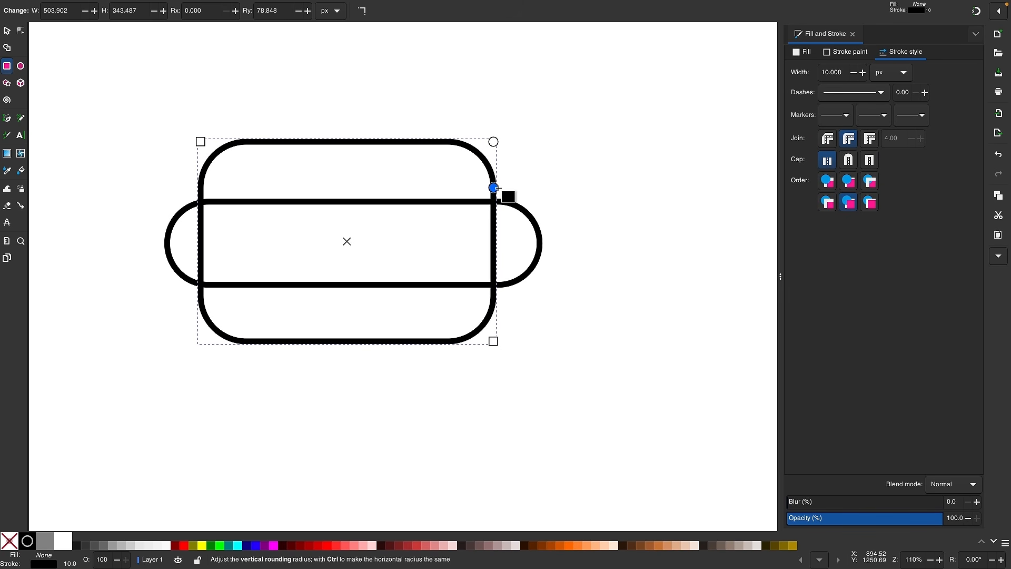
Centre the rounded bar and the rectangle on each other horizontally and vertically, relative to the last selected object.
{"action": "left_click", "coordinate": [7, 31]}
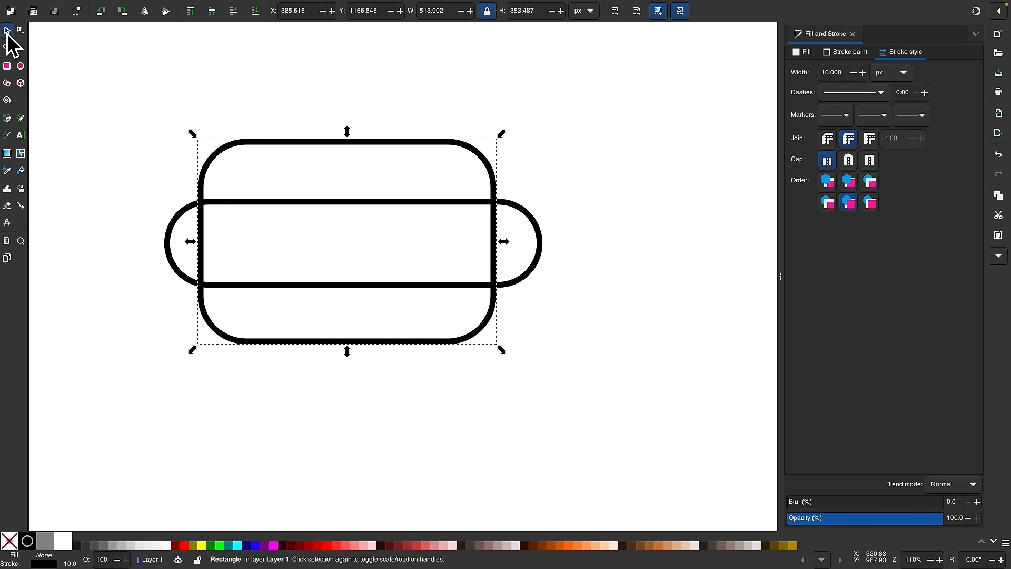
{"action": "left_click_drag", "start_coordinate": [634, 429], "coordinate": [106, 90]}
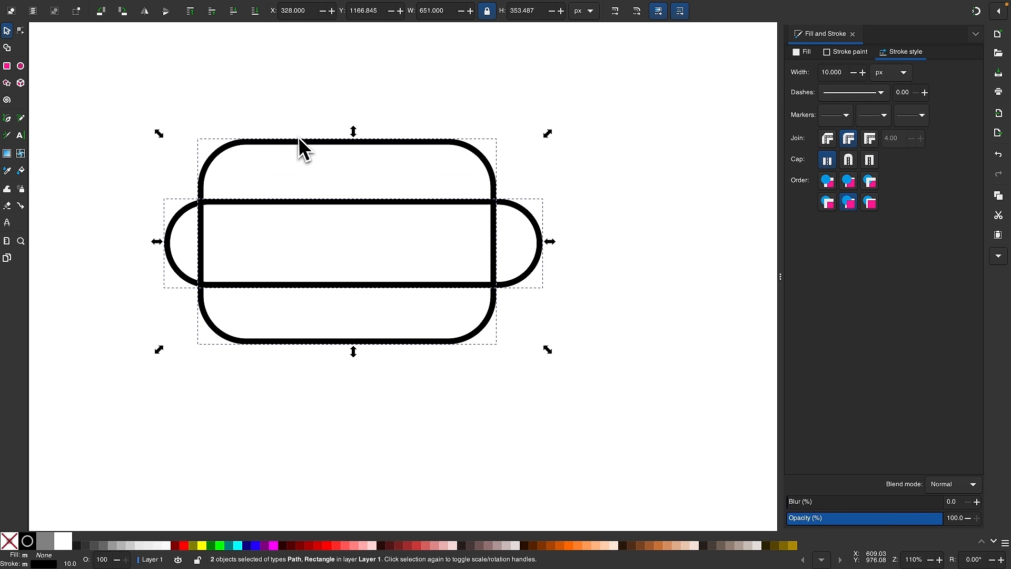
{"action": "left_click", "coordinate": [184, 6]}
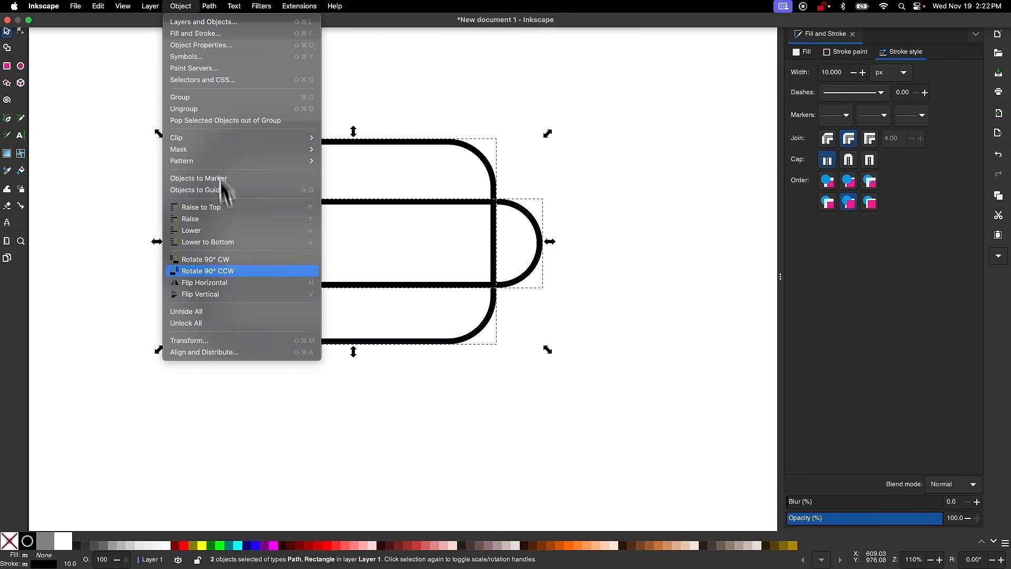
{"action": "left_click", "coordinate": [194, 352]}
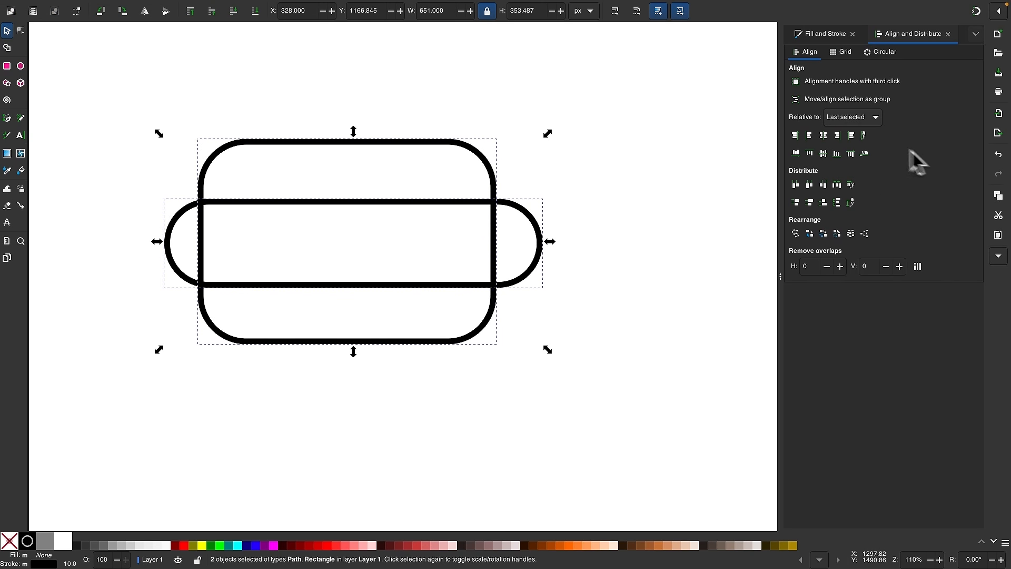
{"action": "left_click", "coordinate": [823, 136]}
{"action": "left_click", "coordinate": [824, 153]}
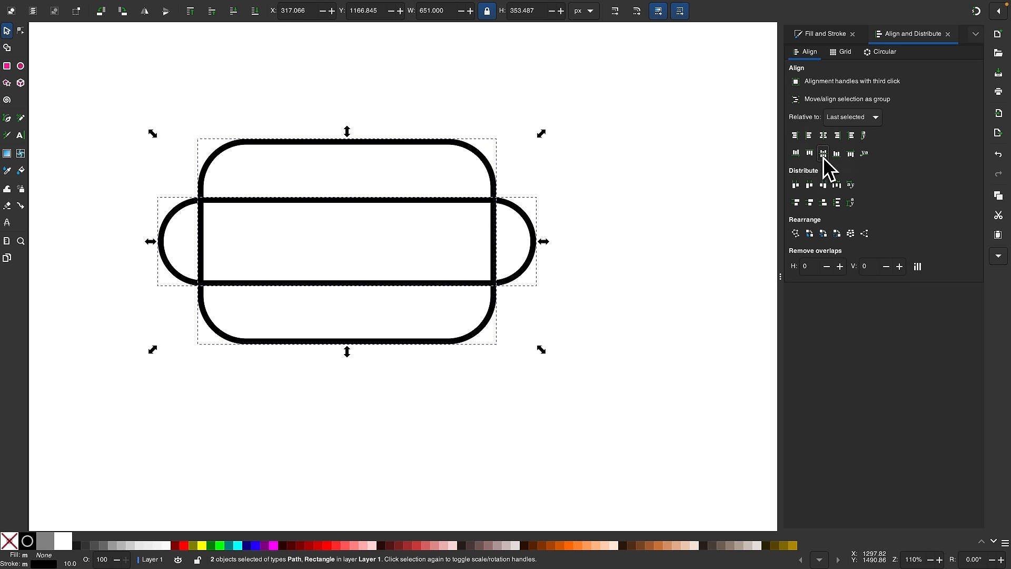
{"action": "left_click", "coordinate": [589, 245]}
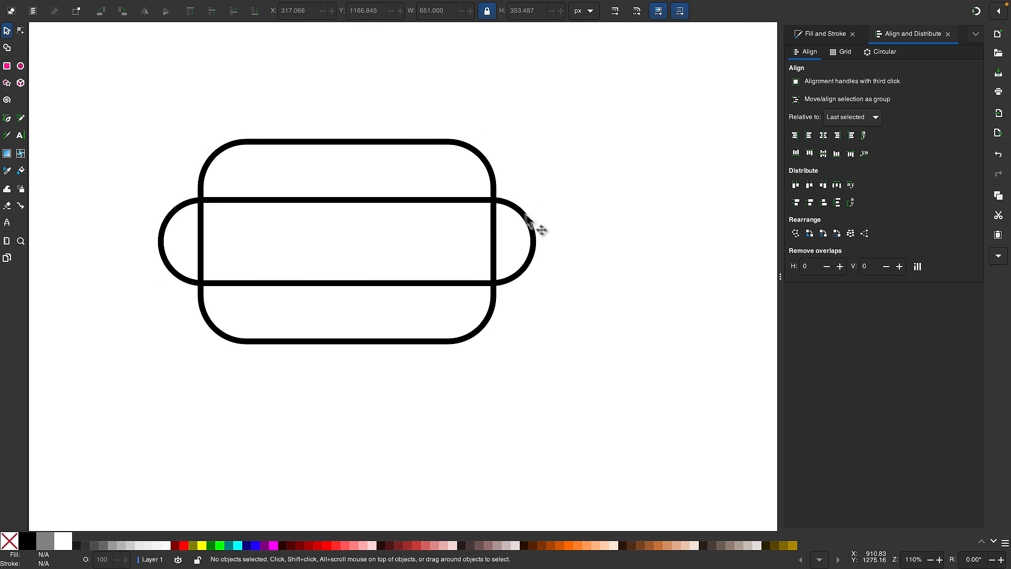
Duplicate the rounded bar and use the copy to split the rectangle's outline with Cut Path.
{"action": "left_click", "coordinate": [510, 207]}
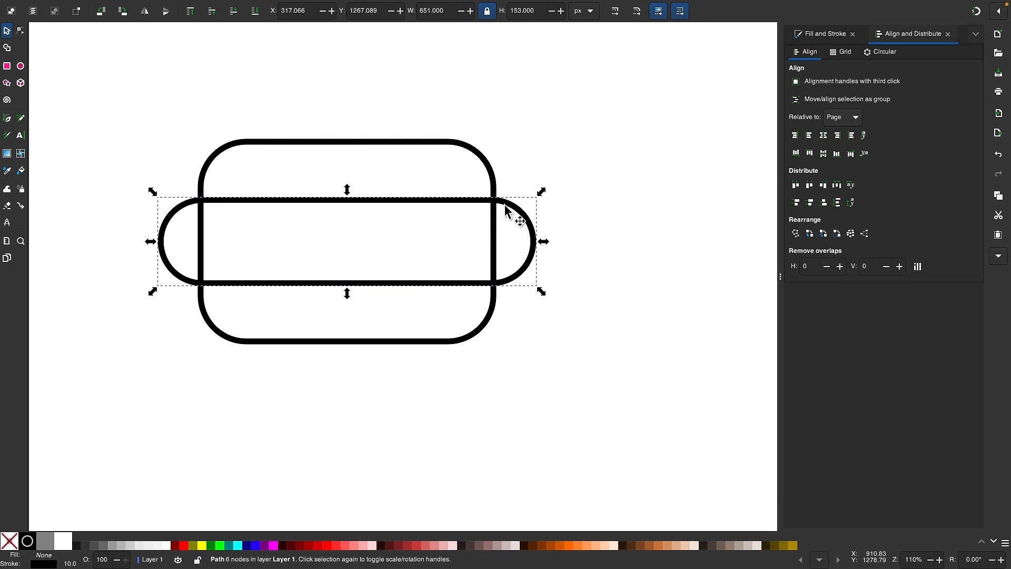
{"action": "right_click", "coordinate": [504, 210]}
{"action": "left_click", "coordinate": [504, 263]}
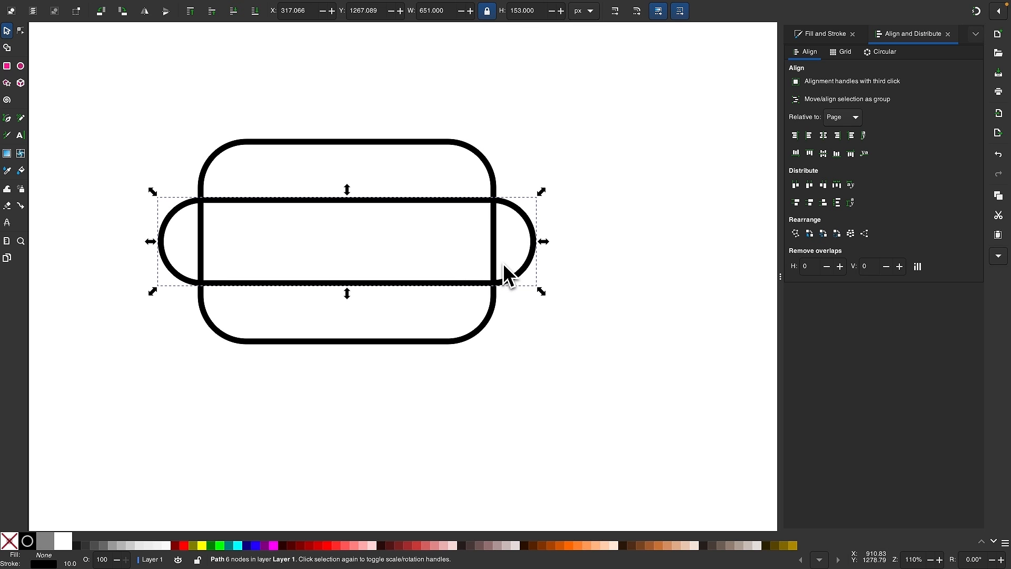
{"action": "left_click", "coordinate": [327, 145], "text": "shift"}
{"action": "left_click", "coordinate": [209, 6]}
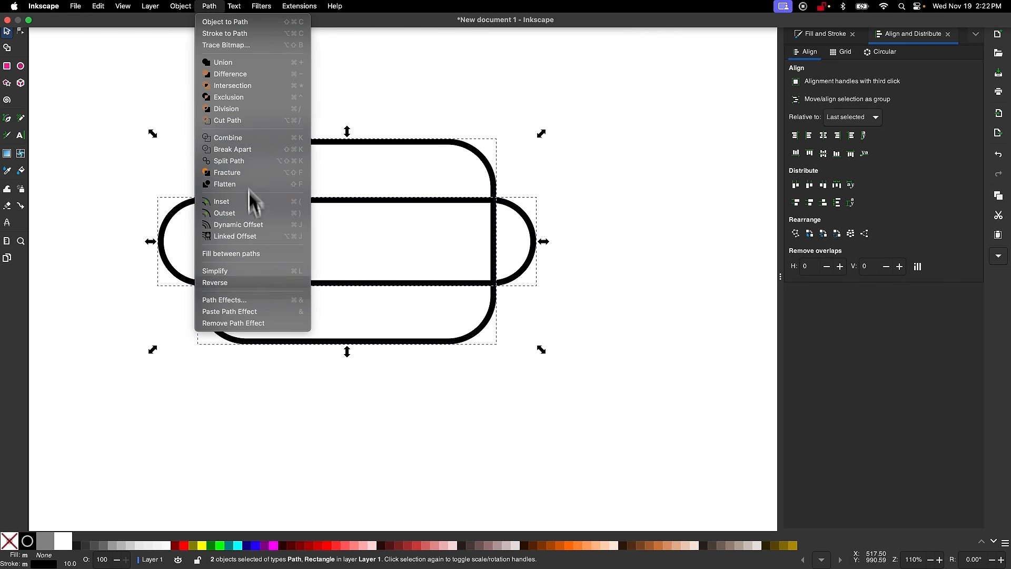
{"action": "left_click", "coordinate": [232, 109]}
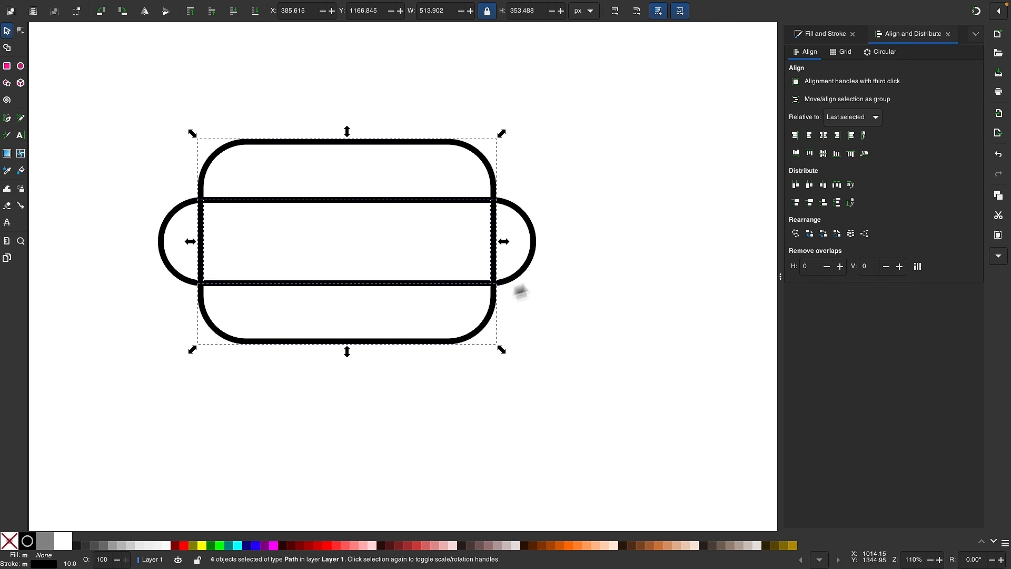
{"action": "left_click", "coordinate": [613, 245]}
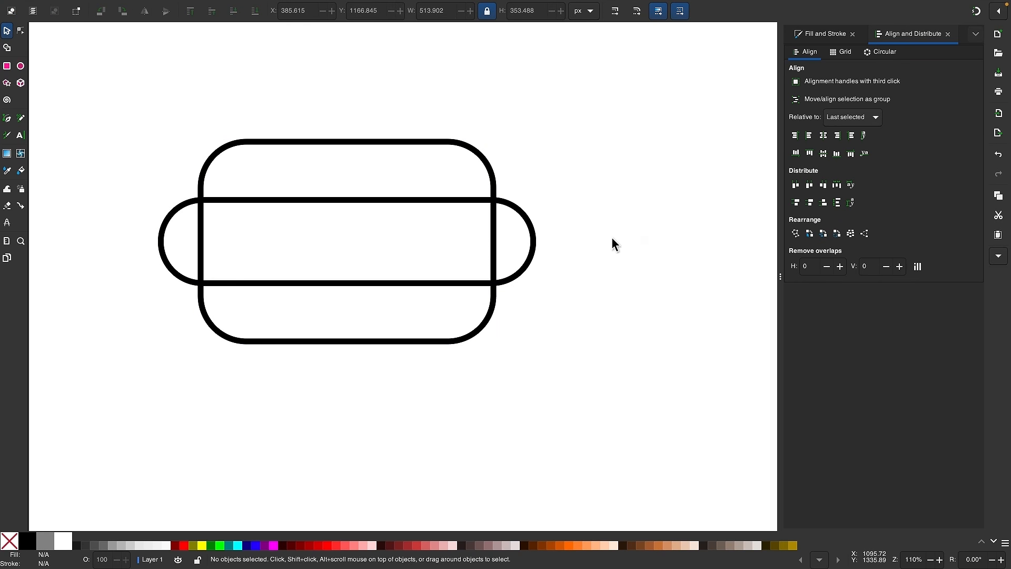
Delete the two vertical outline segments of the rectangle that cross the inside of the rounded bar.
{"action": "left_click", "coordinate": [492, 240]}
{"action": "key", "text": "Delete"}
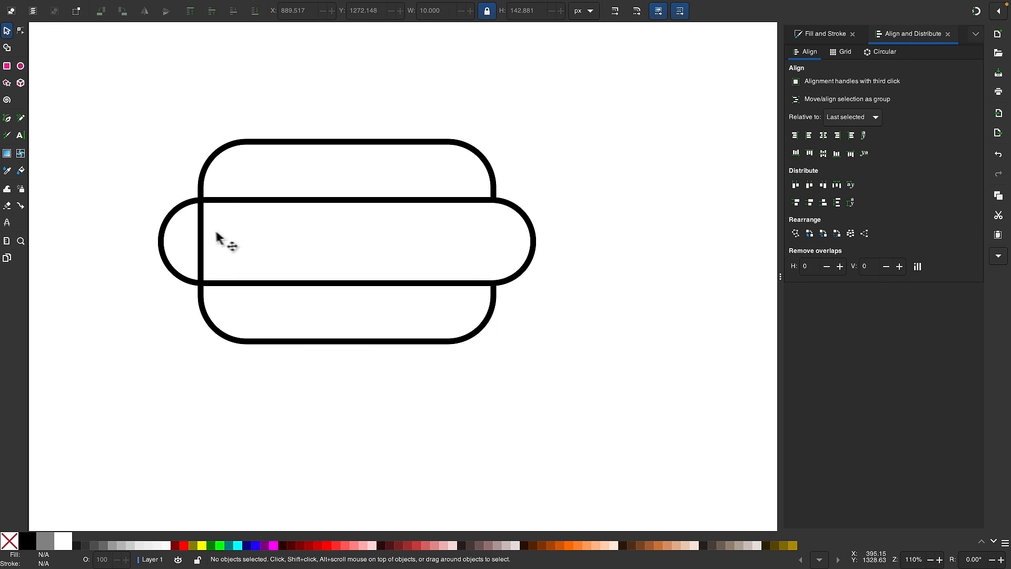
{"action": "left_click", "coordinate": [201, 236]}
{"action": "key", "text": "Delete"}
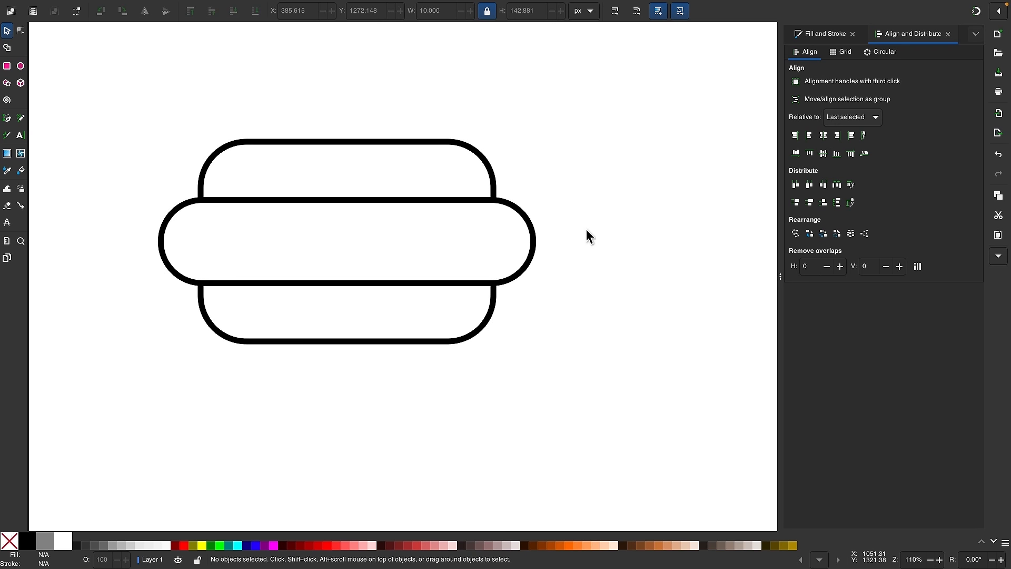
Draw an open B-spline wave of ten alternating low and high nodes along the inside of the rounded bar, forming four crests.
{"action": "scroll", "coordinate": [358, 229], "scroll_direction": "up", "scroll_amount": 2}
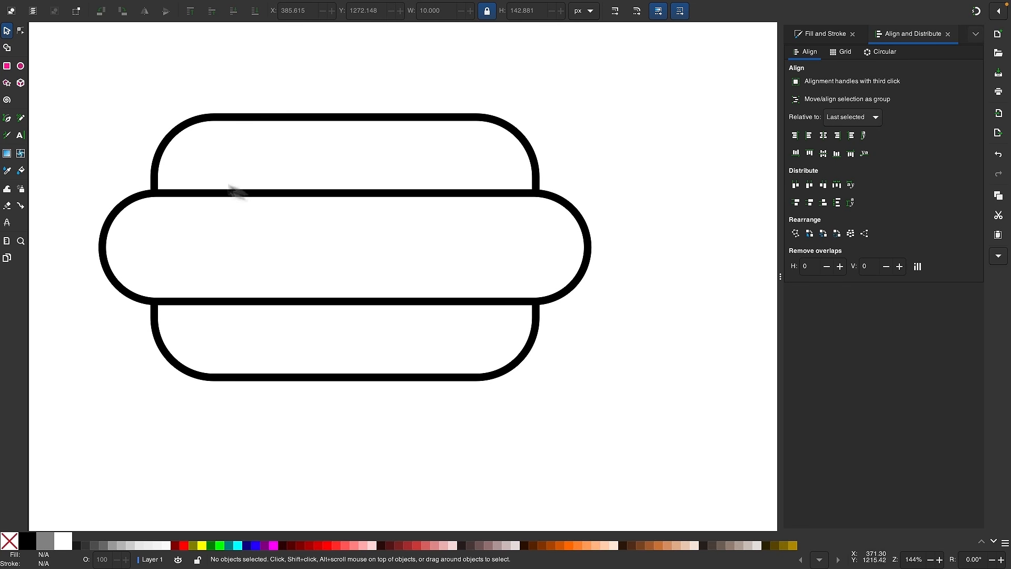
{"action": "left_click", "coordinate": [8, 120]}
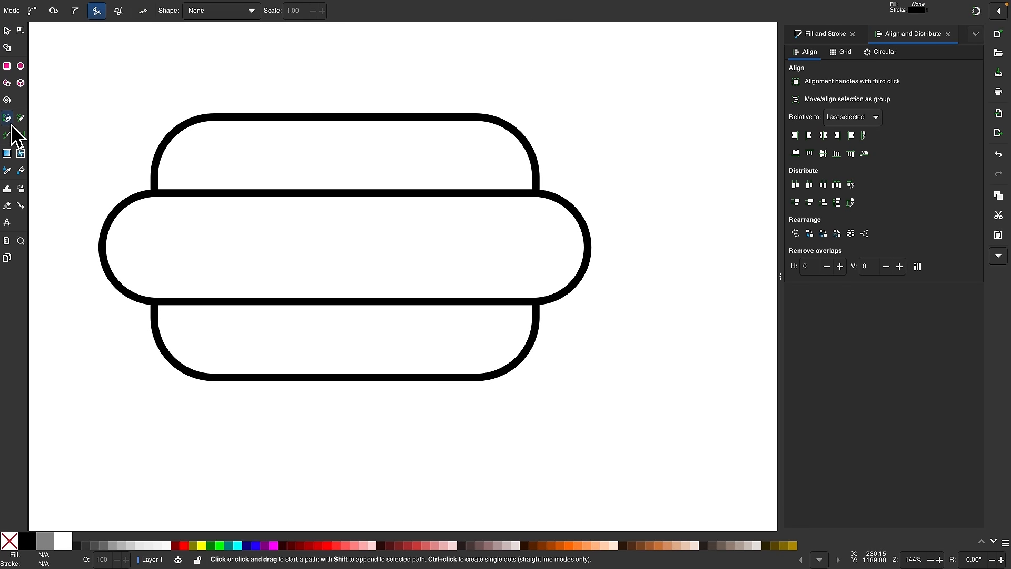
{"action": "left_click", "coordinate": [72, 16]}
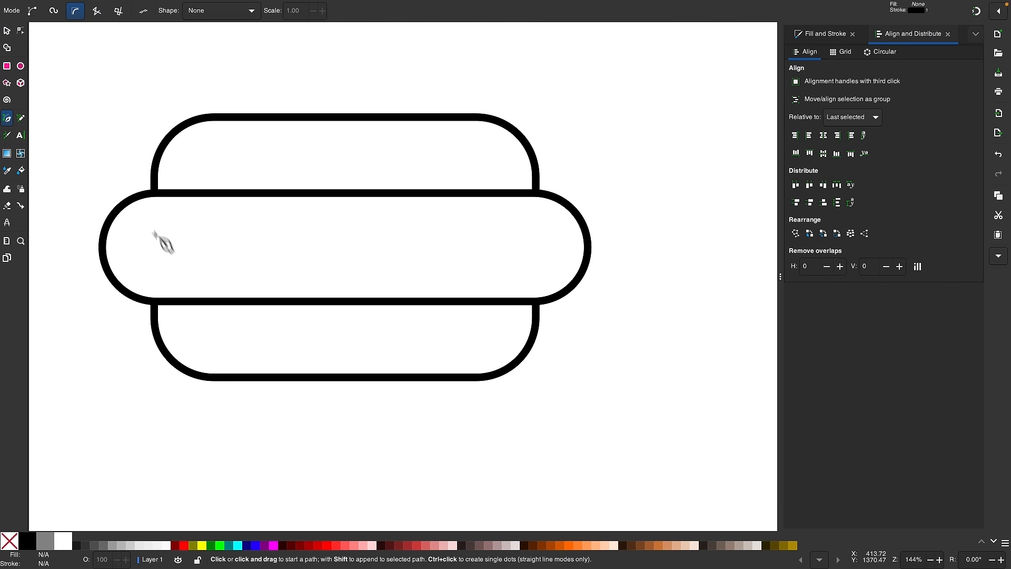
{"action": "left_click", "coordinate": [143, 279]}
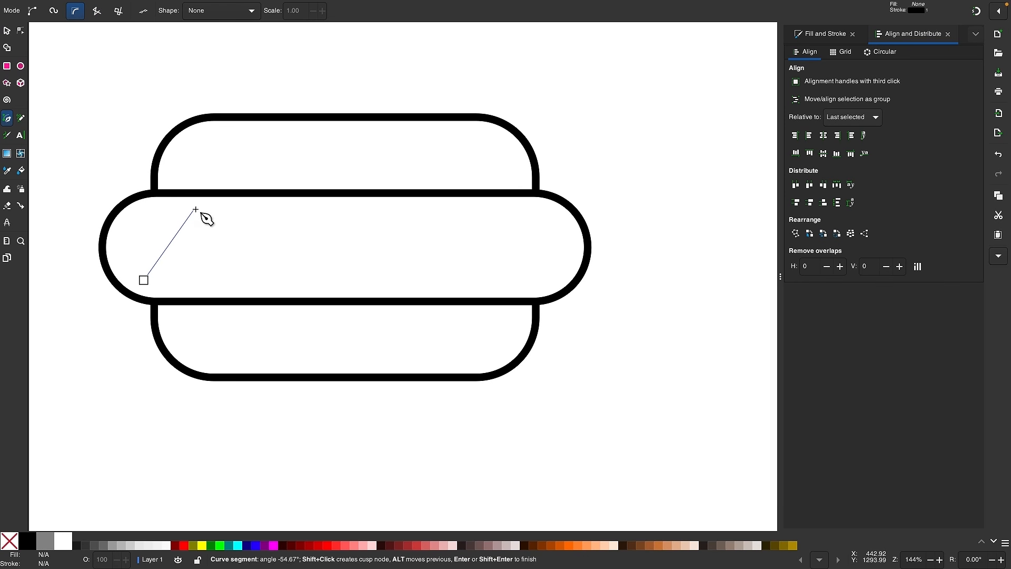
{"action": "left_click", "coordinate": [194, 207]}
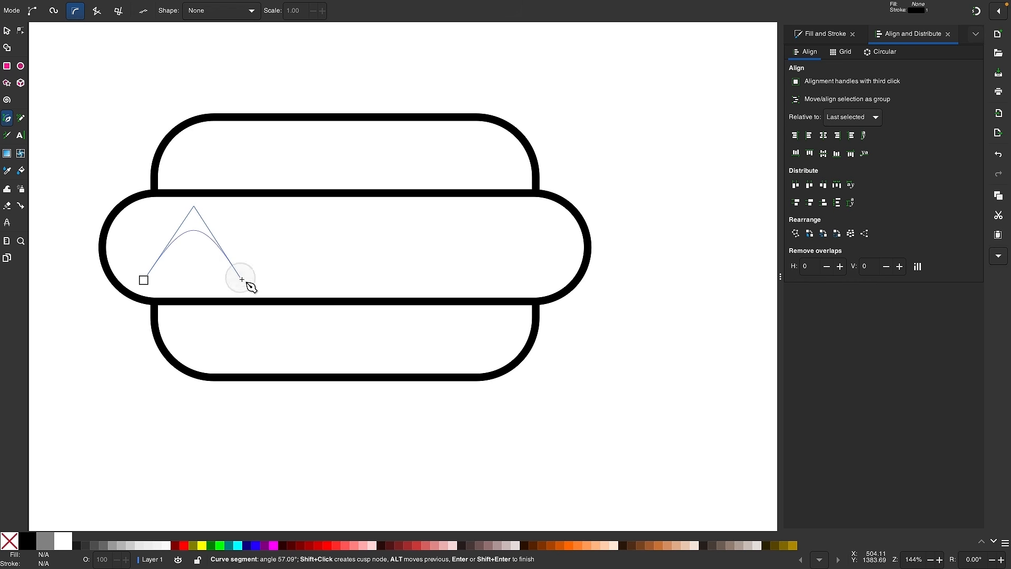
{"action": "left_click", "coordinate": [241, 278]}
{"action": "left_click", "coordinate": [287, 214]}
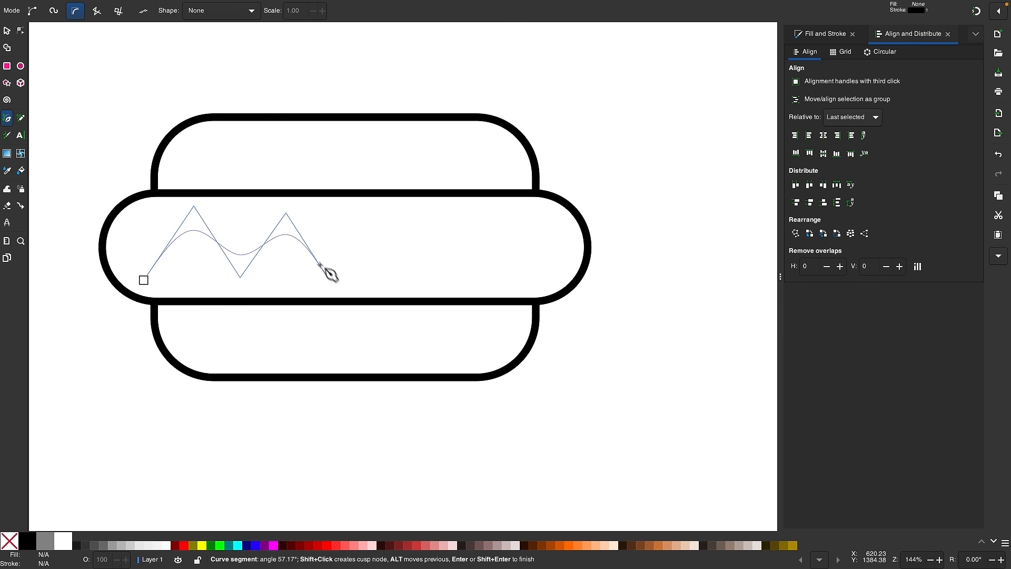
{"action": "left_click", "coordinate": [327, 275]}
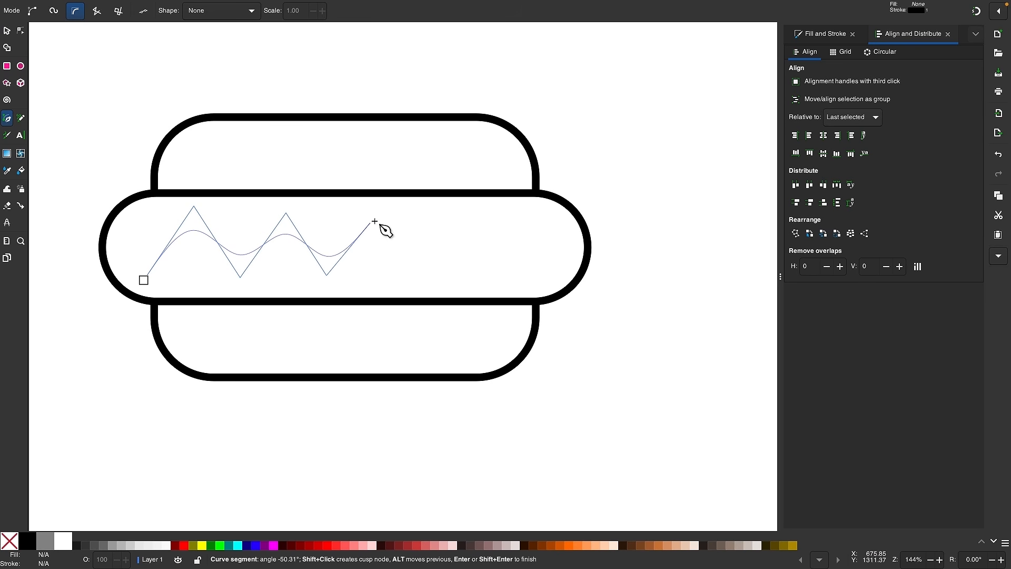
{"action": "left_click", "coordinate": [371, 214]}
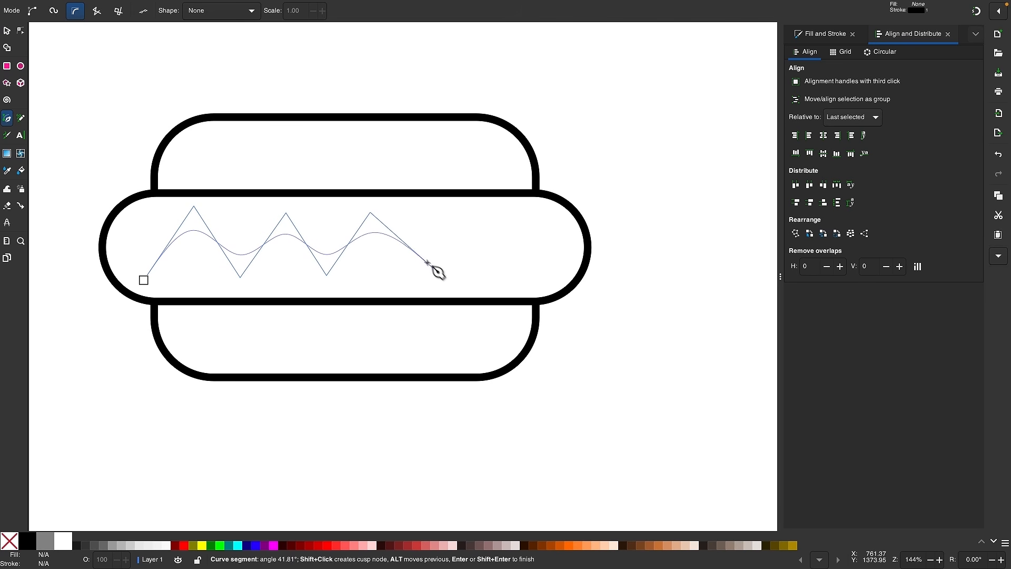
{"action": "left_click", "coordinate": [416, 272]}
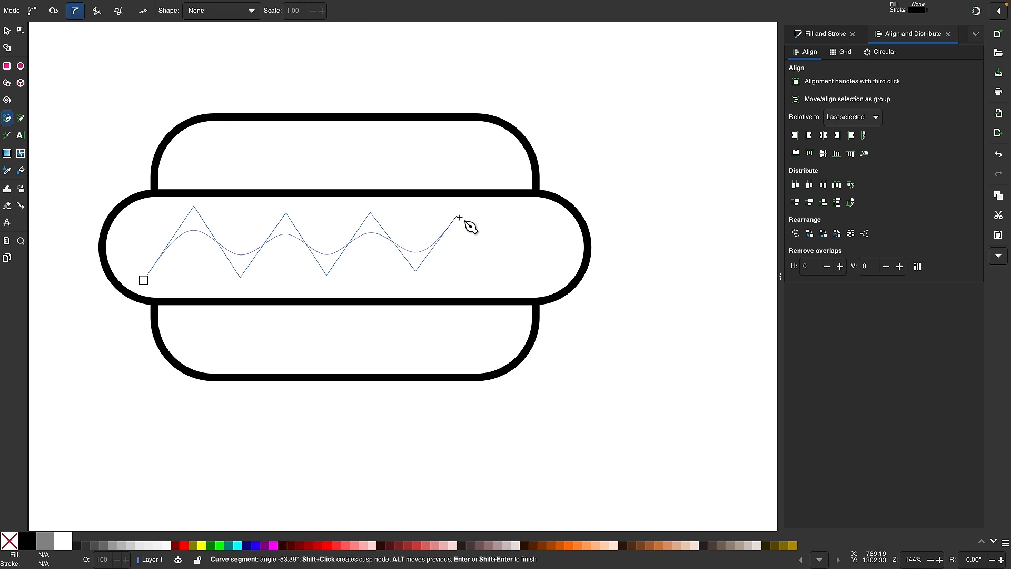
{"action": "left_click", "coordinate": [458, 217]}
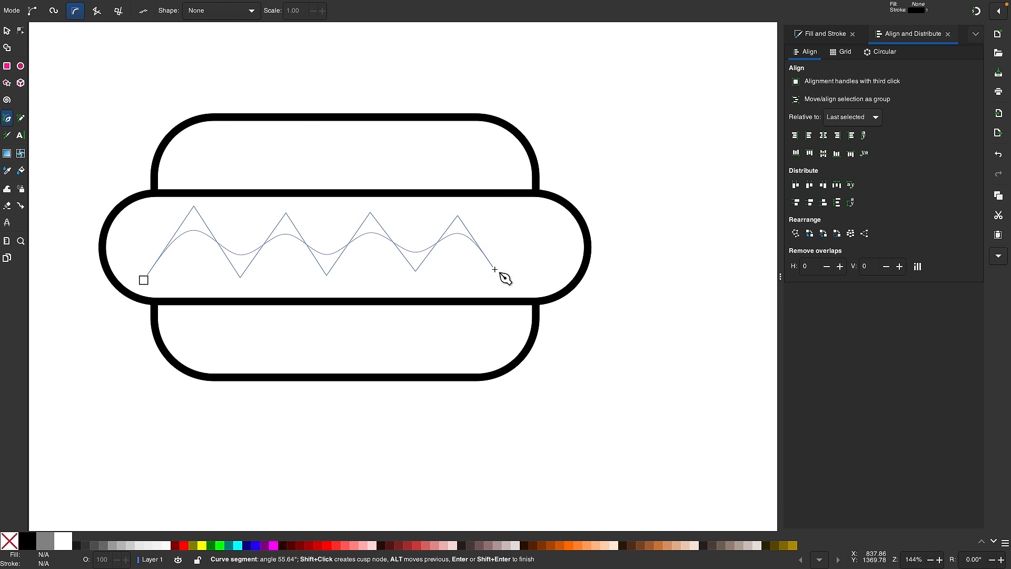
{"action": "left_click", "coordinate": [493, 267]}
{"action": "double_click", "coordinate": [537, 220]}
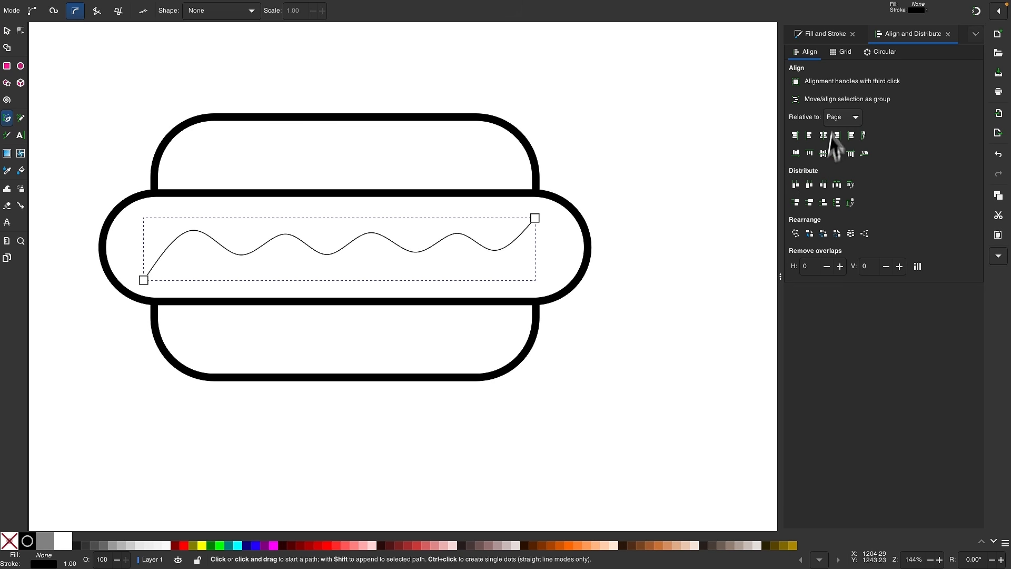
Set the wavy line's stroke width to 10 px.
{"action": "left_click", "coordinate": [821, 34]}
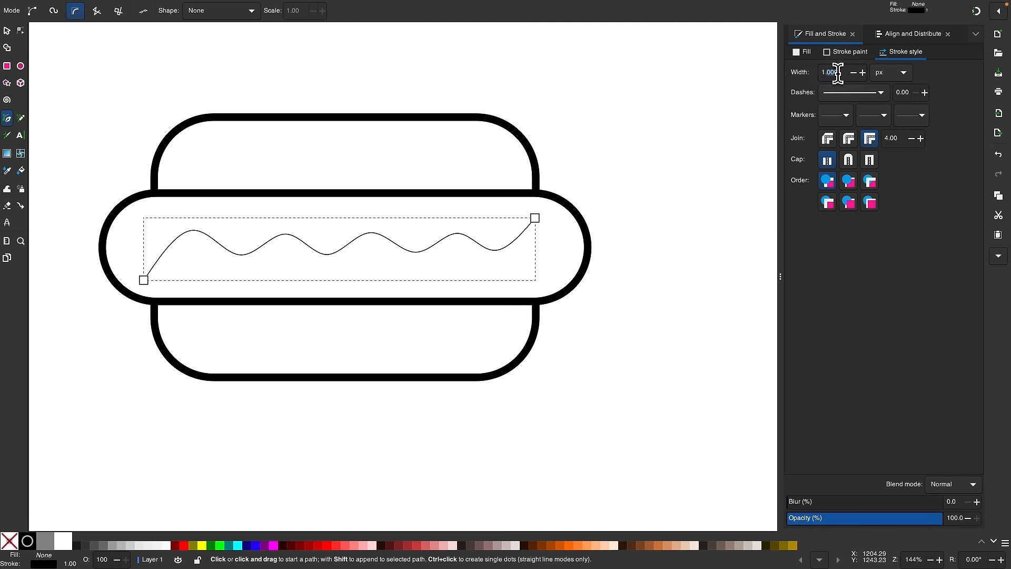
{"action": "double_click", "coordinate": [835, 73]}
{"action": "key", "text": "Return"}
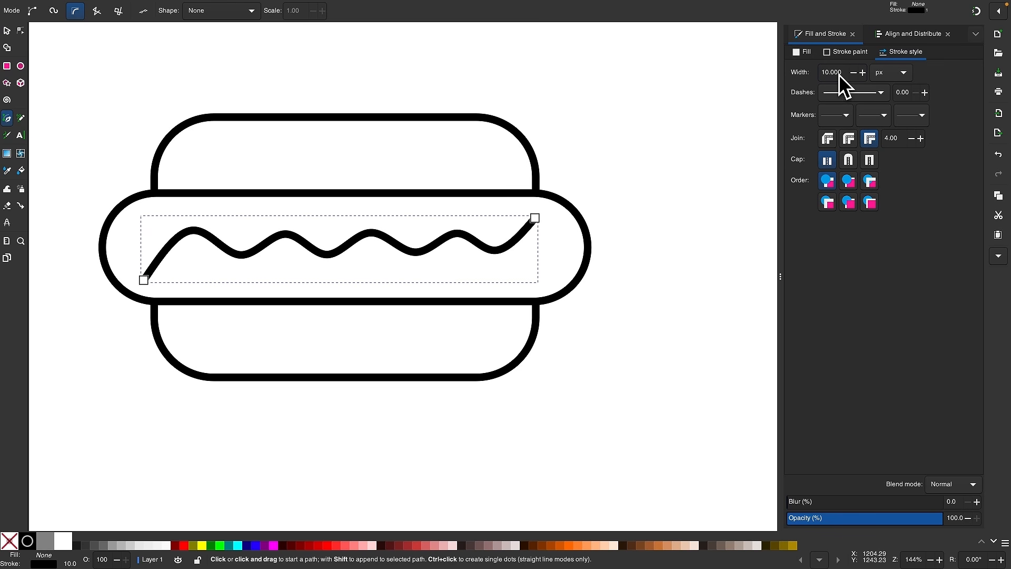
Even out the wave by lowering its right end and last two troughs, raising its left end and adjusting the first and last crests.
{"action": "left_click", "coordinate": [20, 30]}
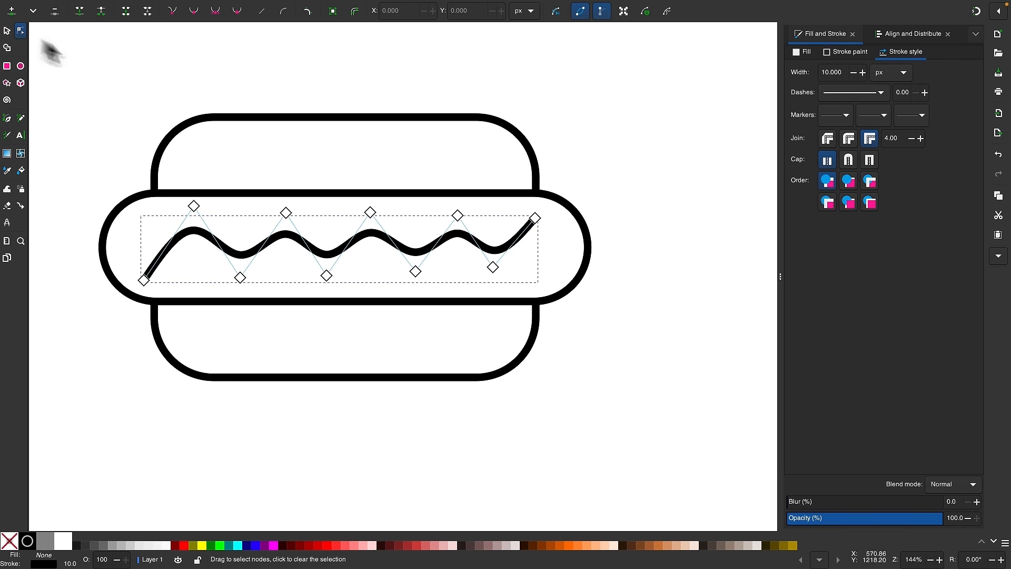
{"action": "left_click_drag", "start_coordinate": [493, 268], "coordinate": [500, 286]}
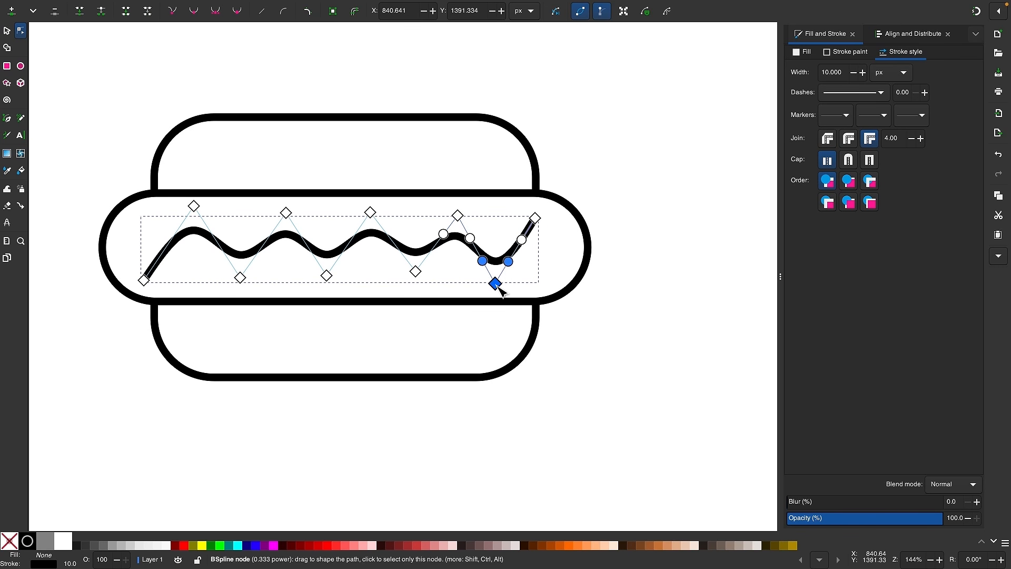
{"action": "mouse_move", "coordinate": [535, 217]}
{"action": "left_mouse_down"}
{"action": "mouse_move", "coordinate": [550, 235]}
{"action": "mouse_move", "coordinate": [542, 232]}
{"action": "left_mouse_up"}
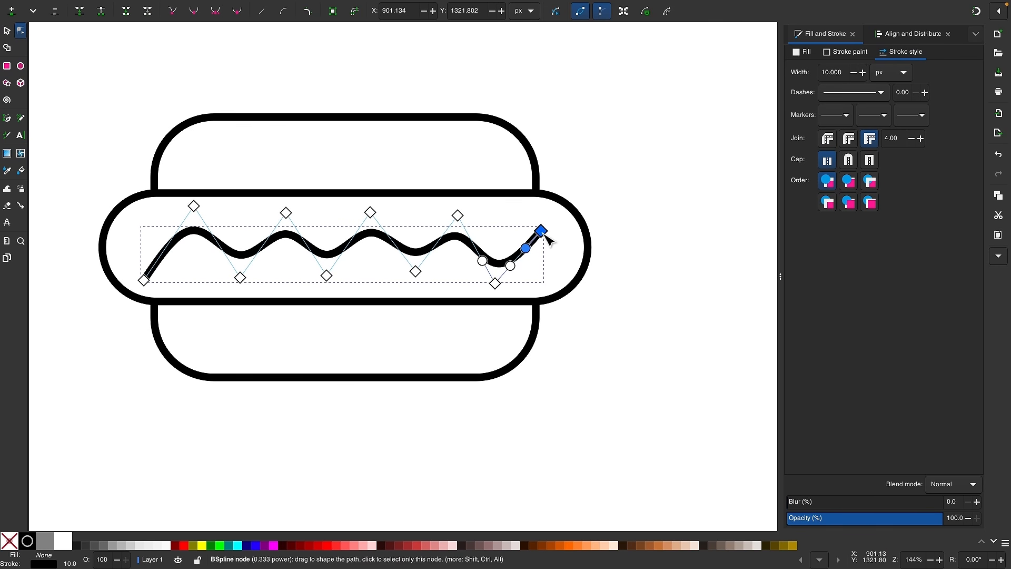
{"action": "left_click_drag", "start_coordinate": [415, 272], "coordinate": [416, 285]}
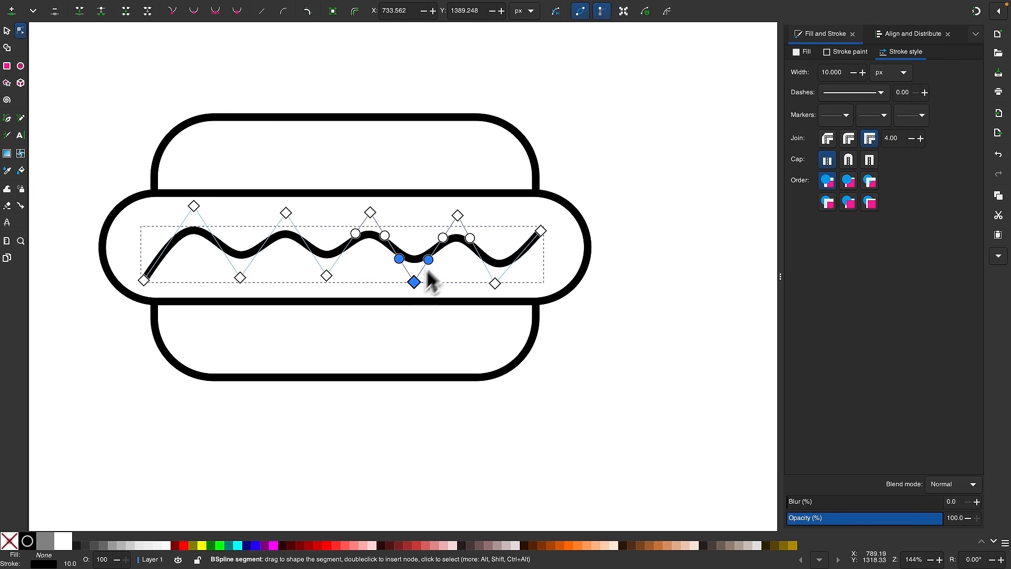
{"action": "left_click_drag", "start_coordinate": [457, 215], "coordinate": [456, 215]}
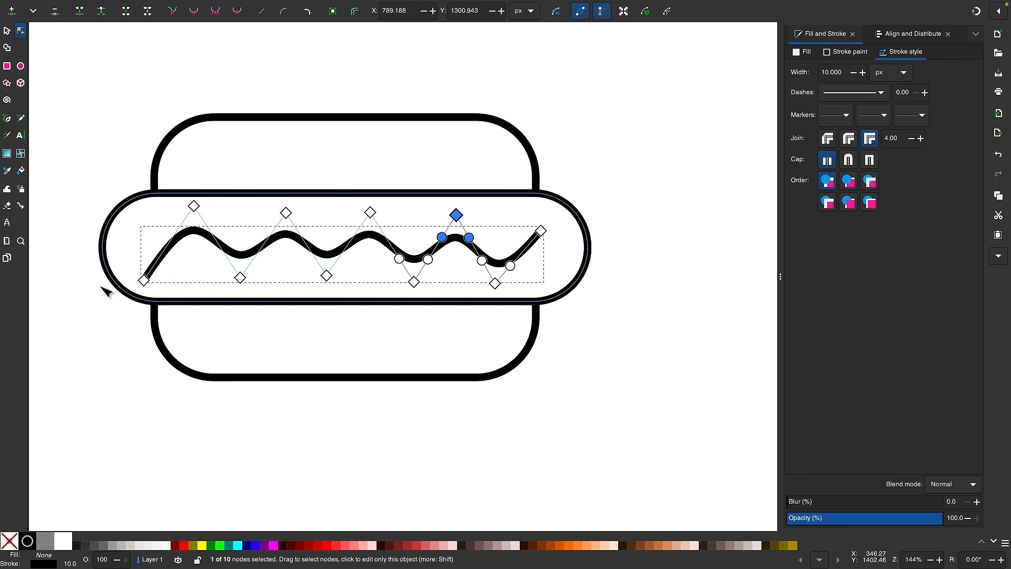
{"action": "left_click_drag", "start_coordinate": [144, 279], "coordinate": [145, 268]}
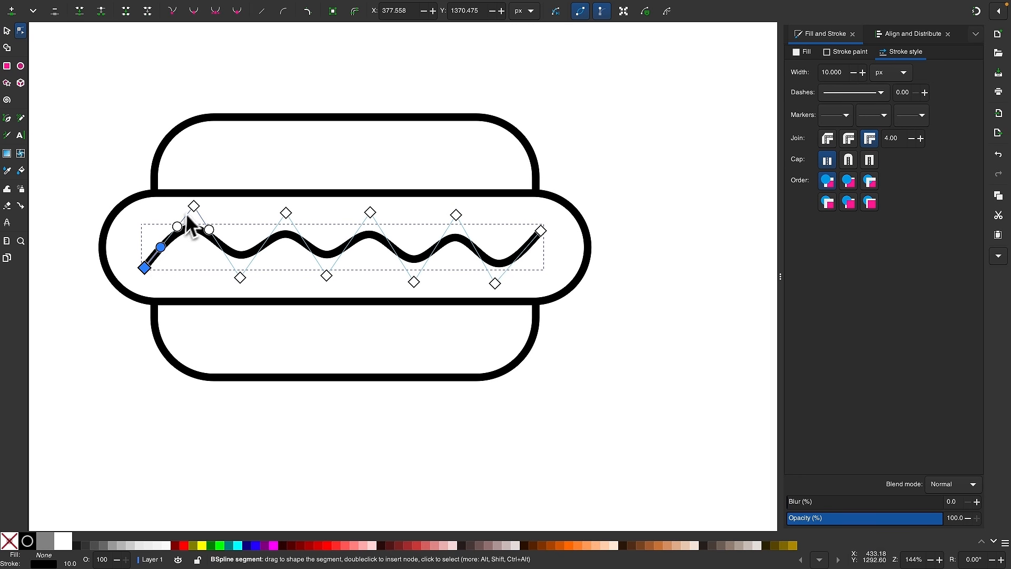
{"action": "left_click_drag", "start_coordinate": [193, 207], "coordinate": [196, 209]}
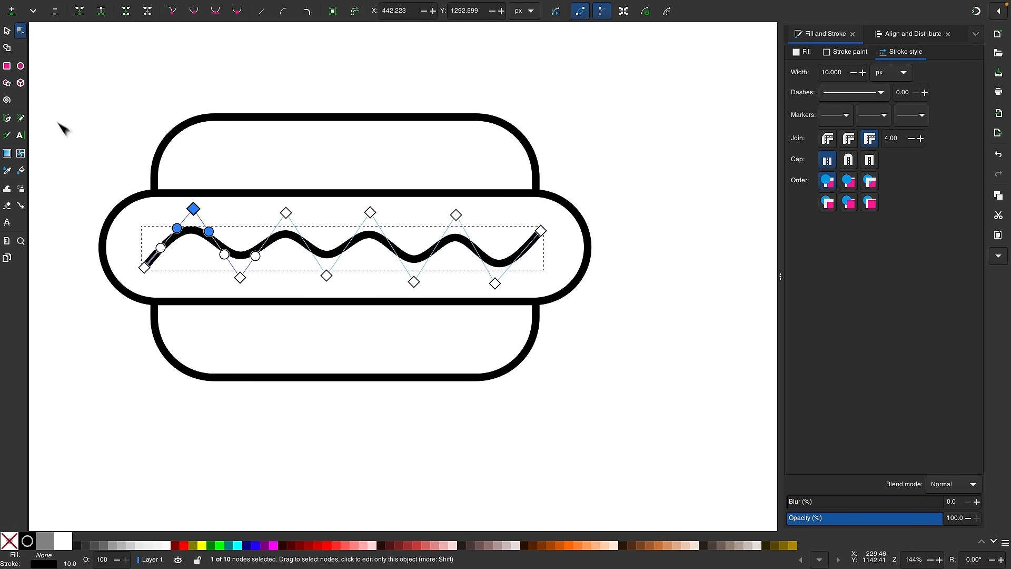
Convert the wavy line's B-spline effect into a regular path with Object to Path.
{"action": "left_click", "coordinate": [8, 32]}
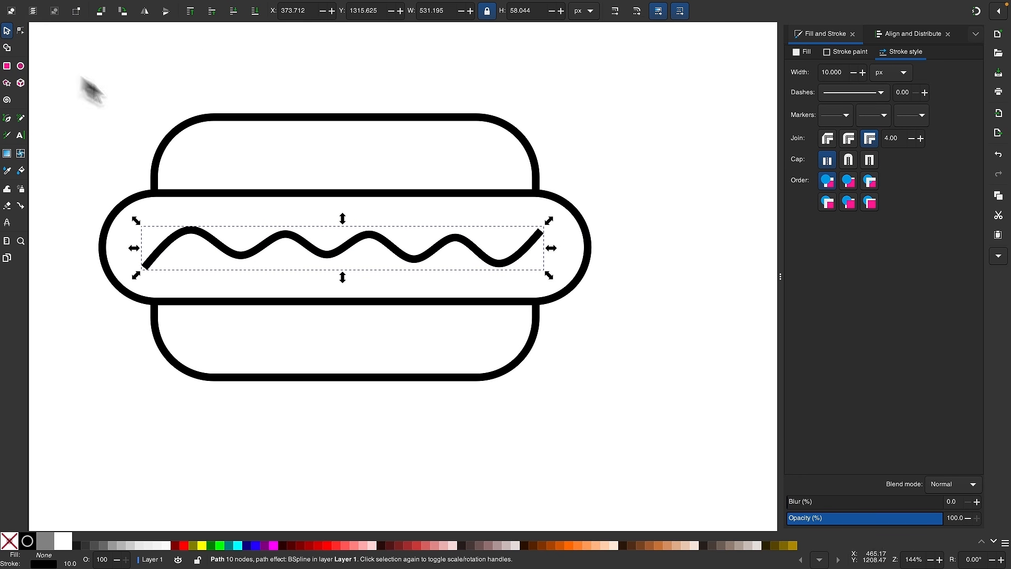
{"action": "left_click", "coordinate": [210, 6]}
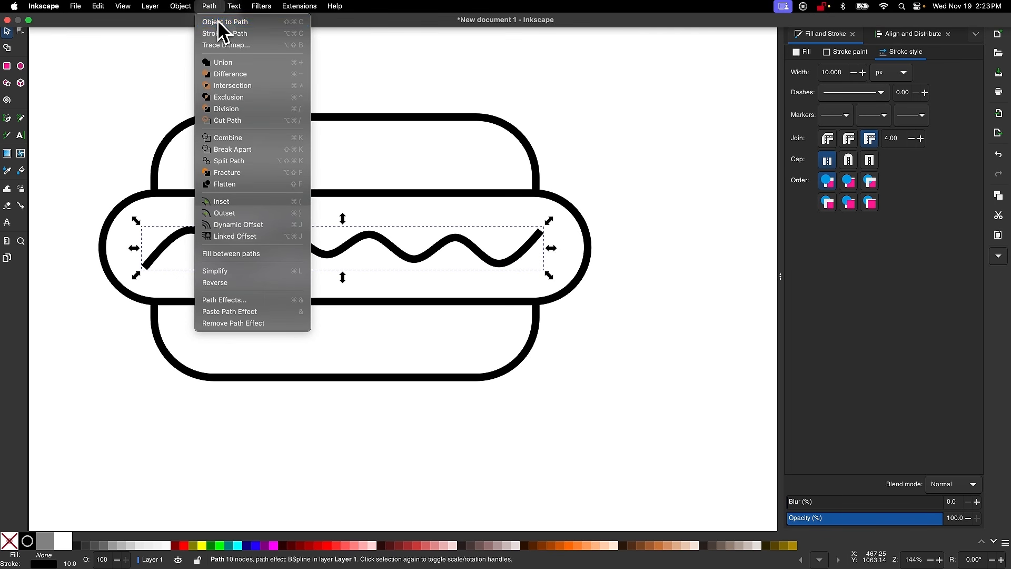
{"action": "left_click", "coordinate": [216, 22]}
Give the wavy line's stroke round end caps.
{"action": "scroll", "coordinate": [353, 197], "scroll_direction": "down", "scroll_amount": 3}
{"action": "scroll", "coordinate": [364, 206], "scroll_direction": "up", "scroll_amount": 1}
{"action": "scroll", "coordinate": [363, 205], "scroll_direction": "up", "scroll_amount": 2}
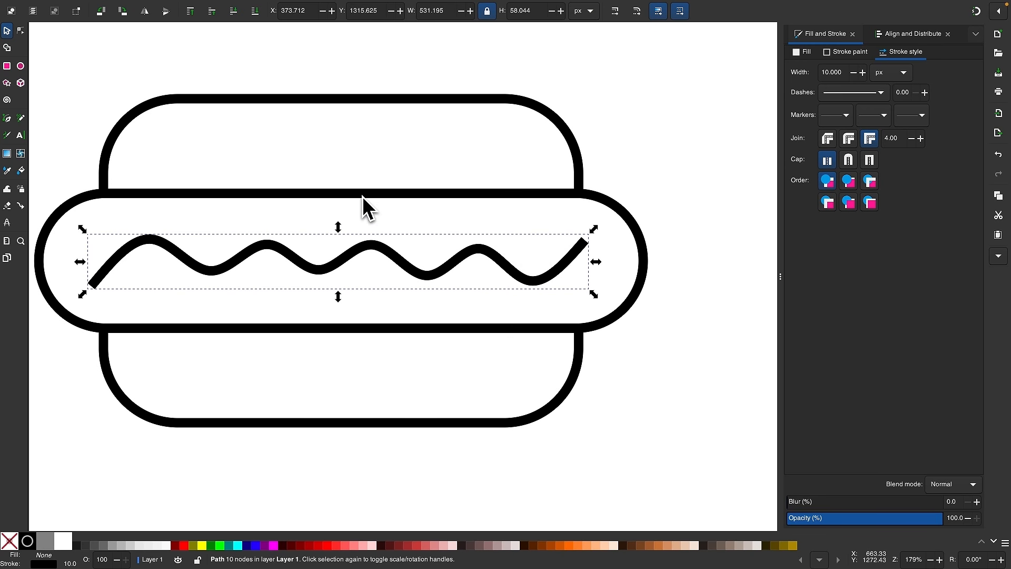
{"action": "scroll", "coordinate": [584, 266], "scroll_direction": "up", "scroll_amount": 3}
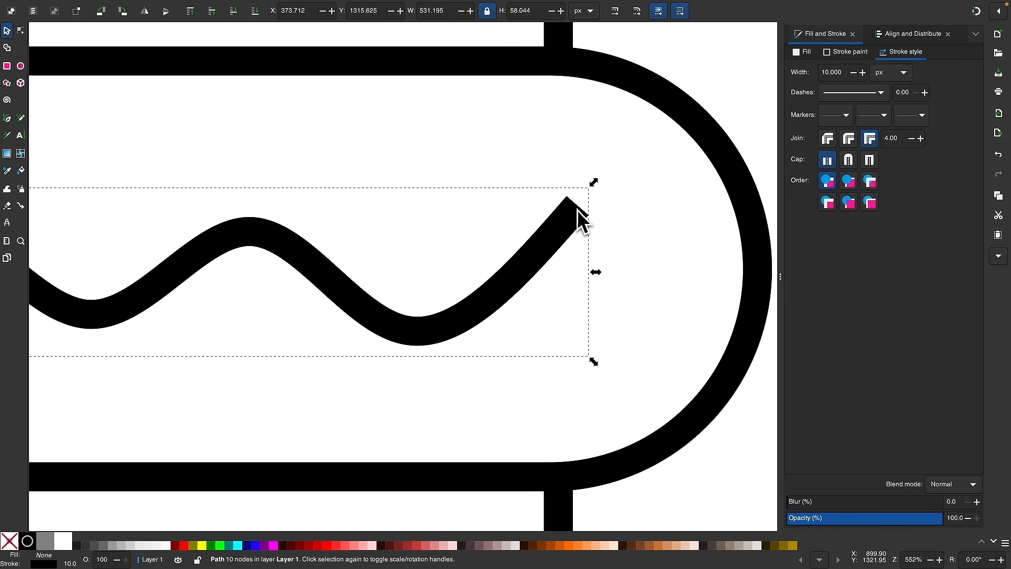
{"action": "left_click", "coordinate": [849, 160]}
{"action": "scroll", "coordinate": [543, 211], "scroll_direction": "down", "scroll_amount": 5}
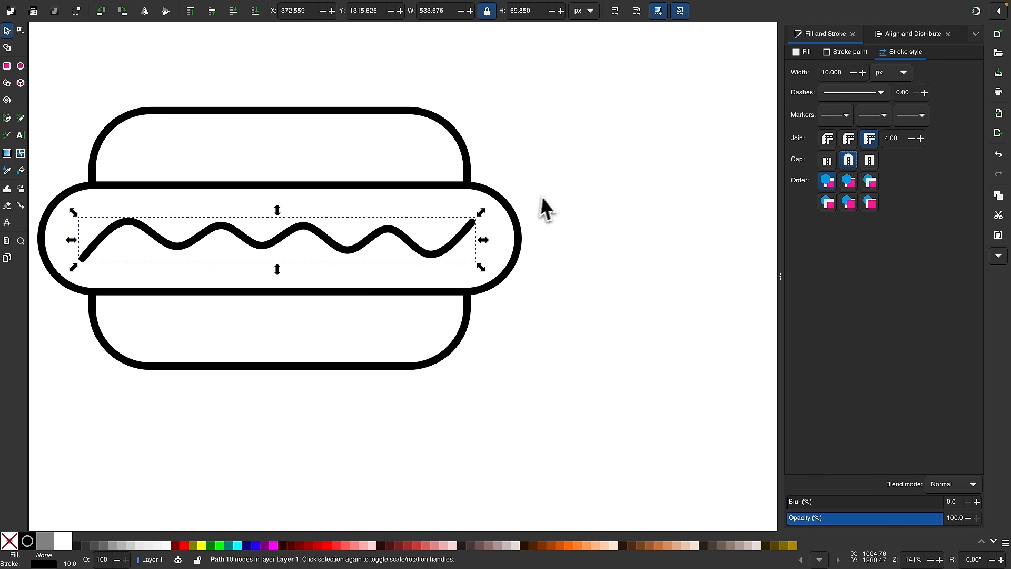
Combine the bar, both bun outlines and the wavy line into one path.
{"action": "left_click_drag", "start_coordinate": [579, 367], "coordinate": [133, 141]}
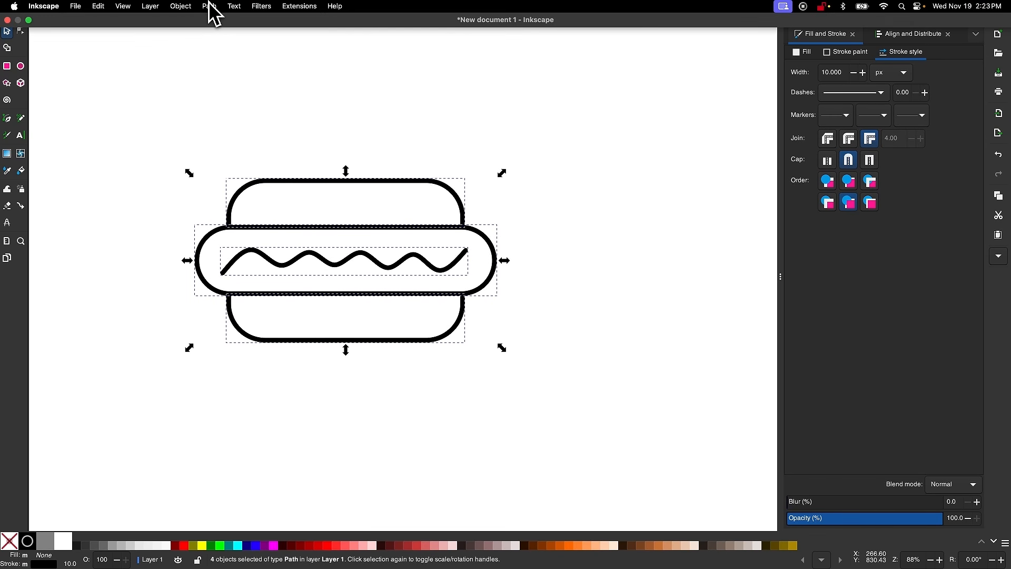
{"action": "left_click", "coordinate": [210, 7]}
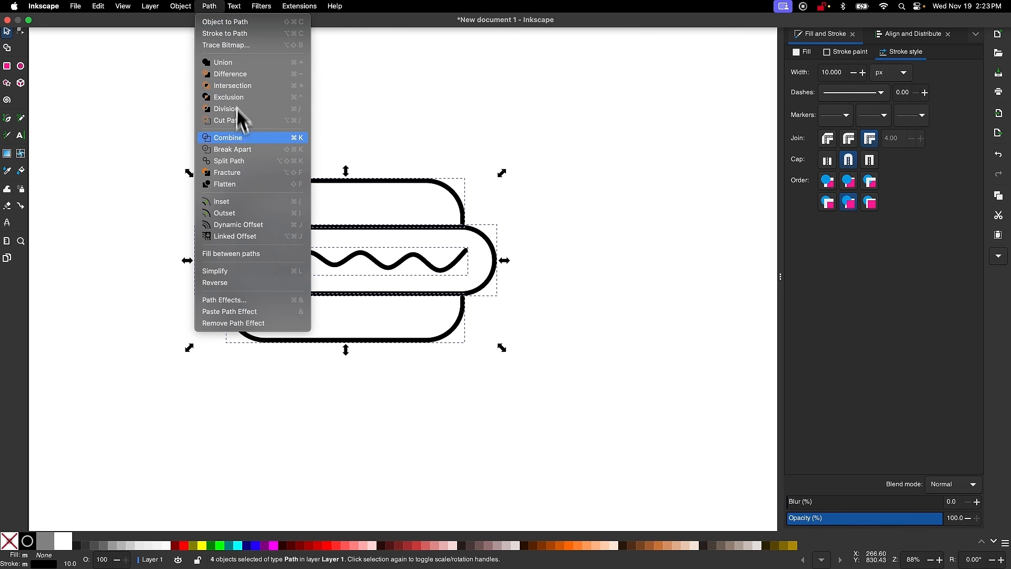
{"action": "left_click", "coordinate": [241, 141]}
Add the Bend live path effect to the combined hot dog path.
{"action": "scroll", "coordinate": [368, 273], "scroll_direction": "up", "scroll_amount": 2}
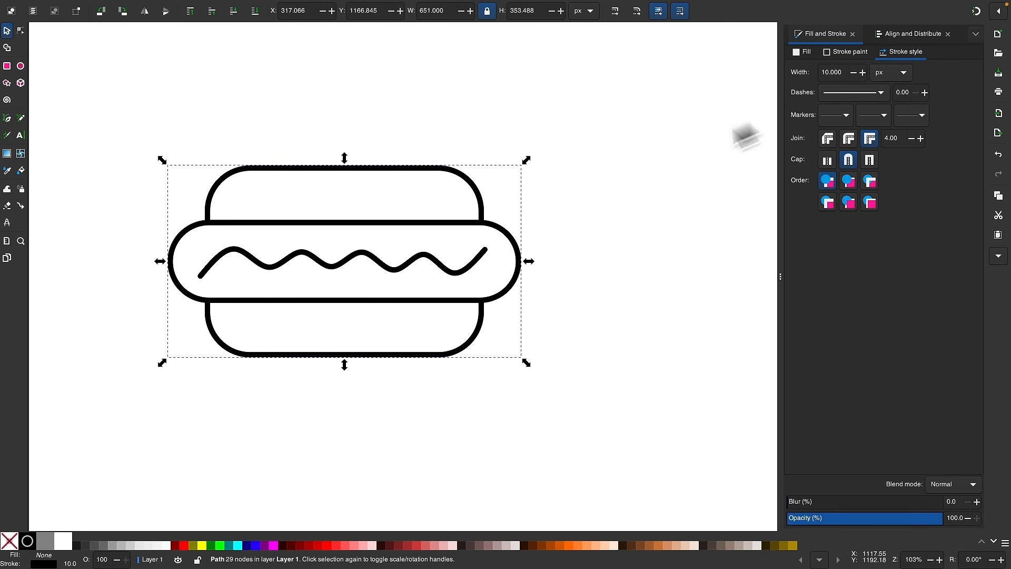
{"action": "mouse_move", "coordinate": [287, 18]}
{"action": "left_click", "coordinate": [209, 6]}
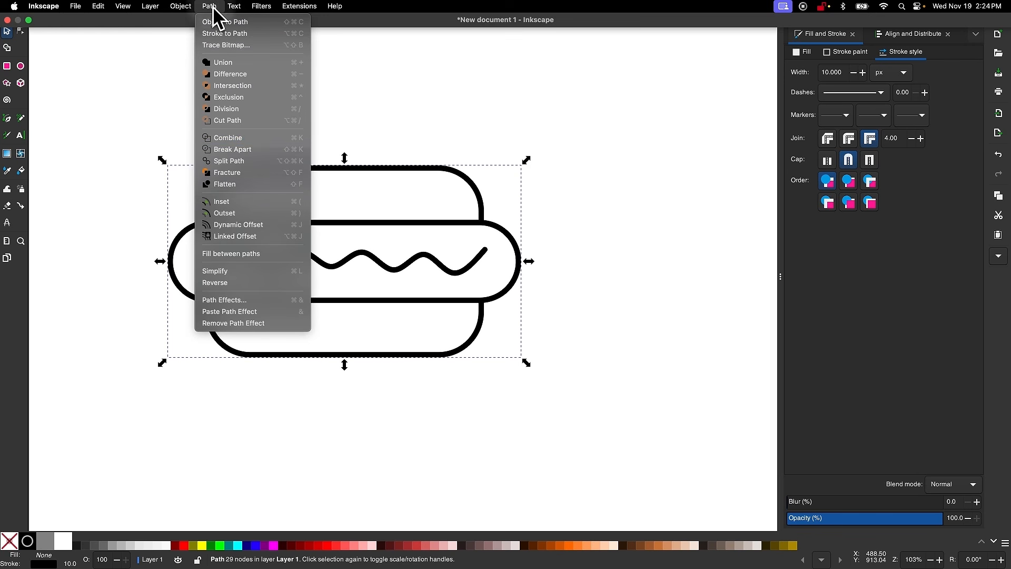
{"action": "left_click", "coordinate": [242, 300]}
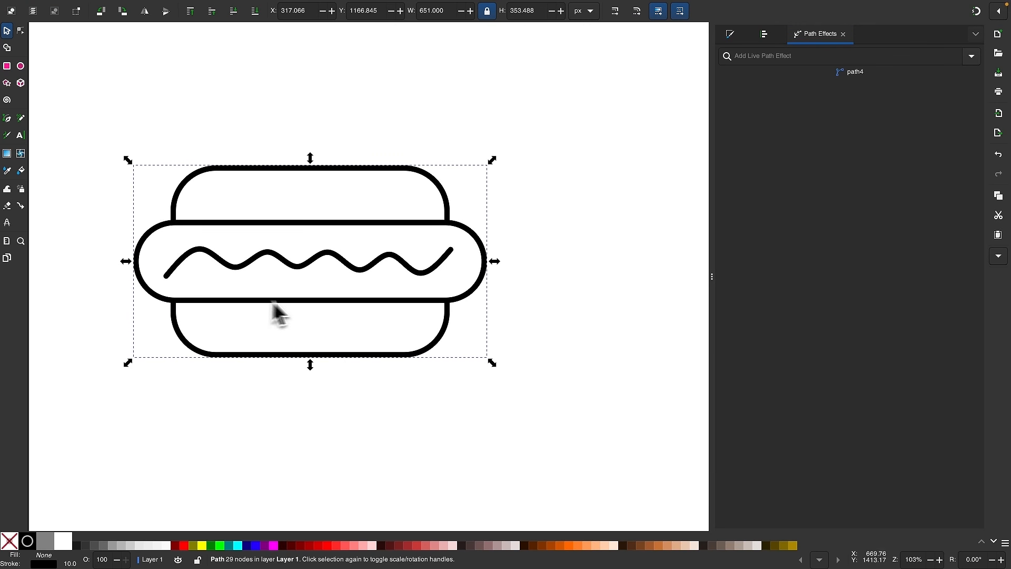
{"action": "left_click", "coordinate": [971, 56]}
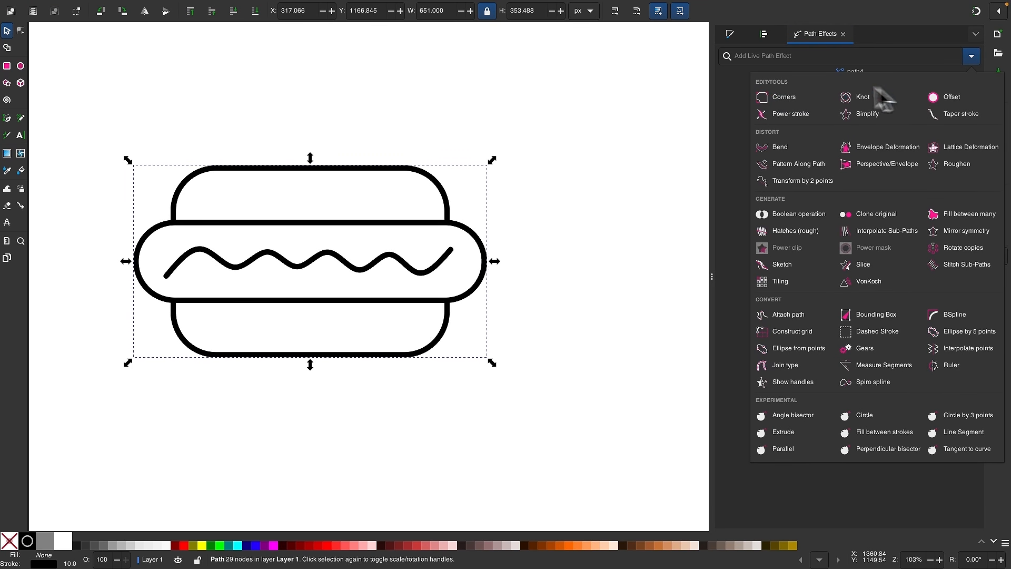
{"action": "left_click", "coordinate": [780, 150]}
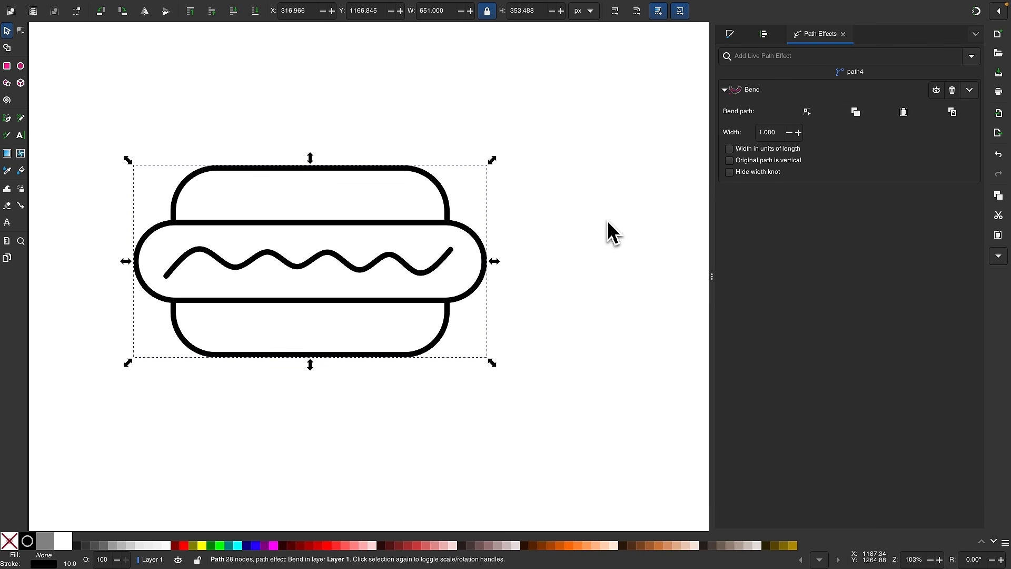
Lengthen the hot dog by extending the Bend effect's path horizontally at its right end node by about 84 px.
{"action": "left_click", "coordinate": [807, 113]}
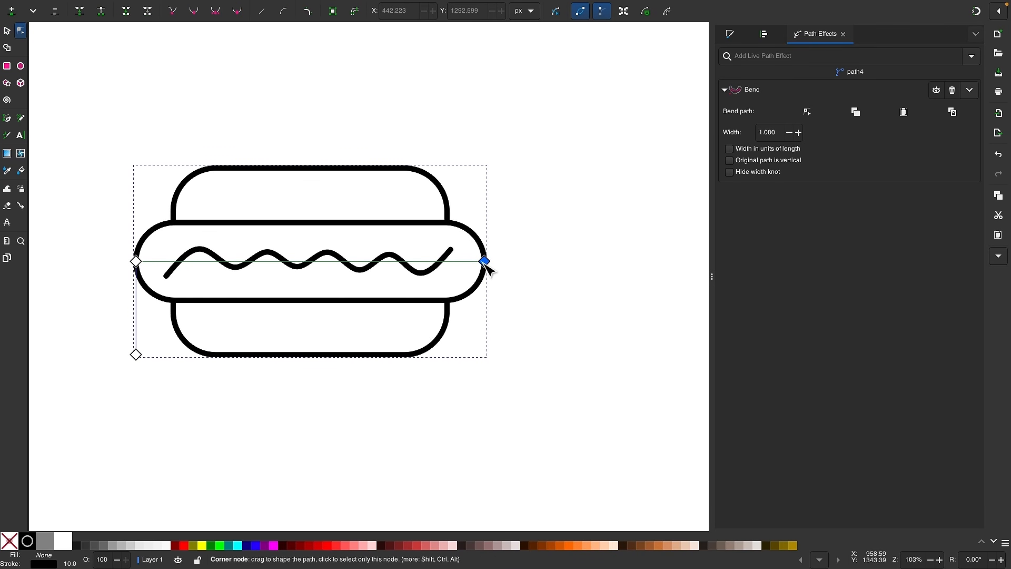
{"action": "left_click_drag", "start_coordinate": [485, 263], "coordinate": [519, 263]}
{"action": "left_click_drag", "start_coordinate": [530, 265], "coordinate": [533, 264]}
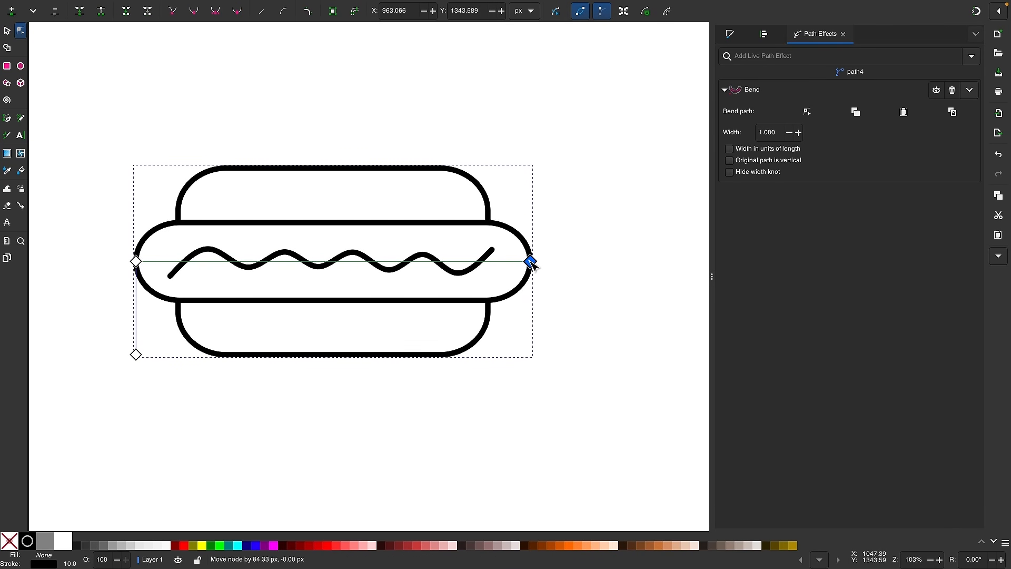
Bow the bend path downward evenly with both of its curve handles and reduce the bend width to about 0.957.
{"action": "left_click_drag", "start_coordinate": [331, 262], "coordinate": [323, 284]}
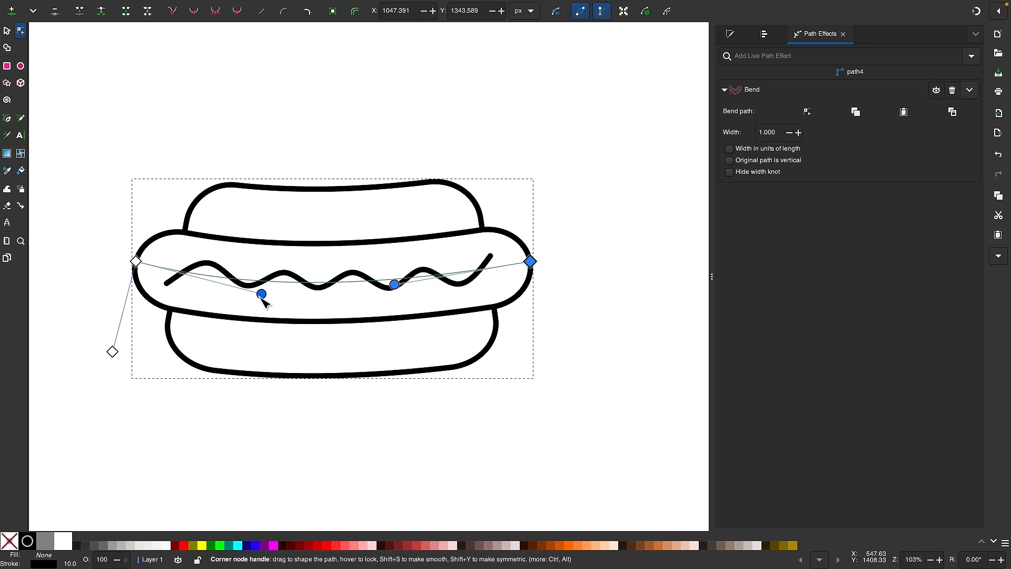
{"action": "left_click_drag", "start_coordinate": [261, 293], "coordinate": [254, 301]}
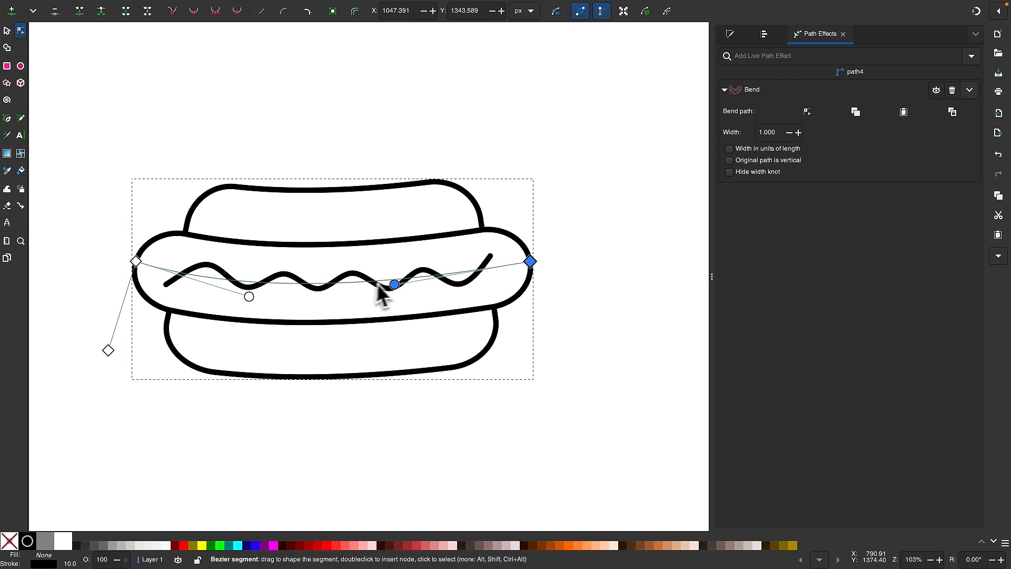
{"action": "left_click_drag", "start_coordinate": [395, 285], "coordinate": [400, 297]}
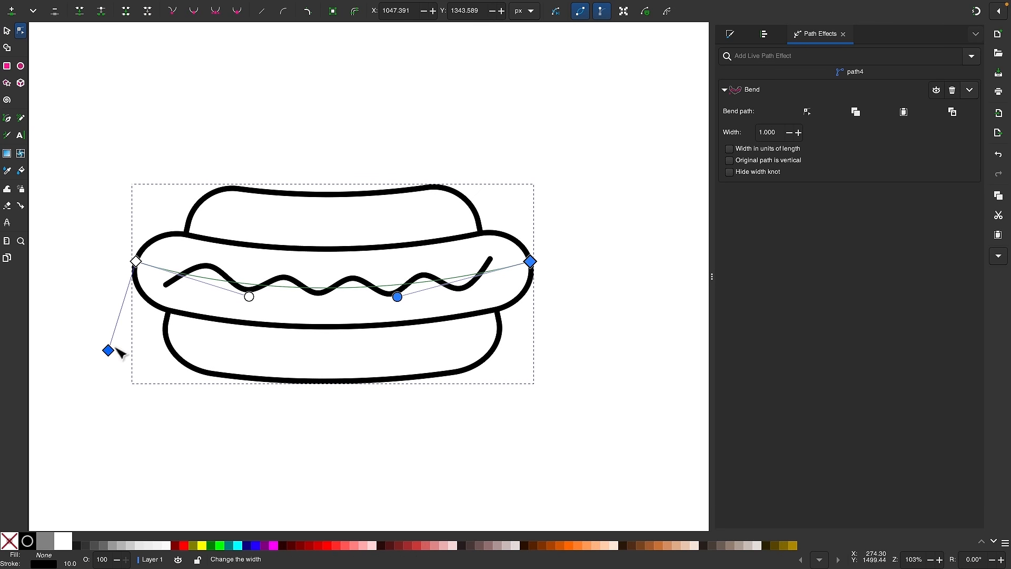
{"action": "mouse_move", "coordinate": [111, 353]}
{"action": "left_mouse_down"}
{"action": "mouse_move", "coordinate": [117, 344]}
{"action": "mouse_move", "coordinate": [107, 369]}
{"action": "mouse_move", "coordinate": [109, 347]}
{"action": "left_mouse_up"}
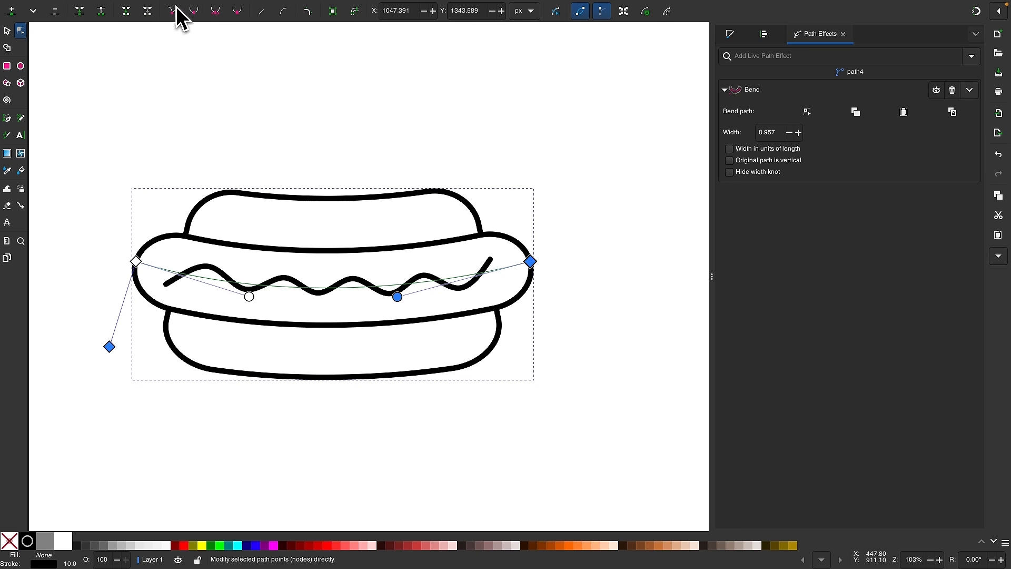
Convert the hot dog's Bend effect into a regular path with Object to Path.
{"action": "left_click", "coordinate": [209, 6]}
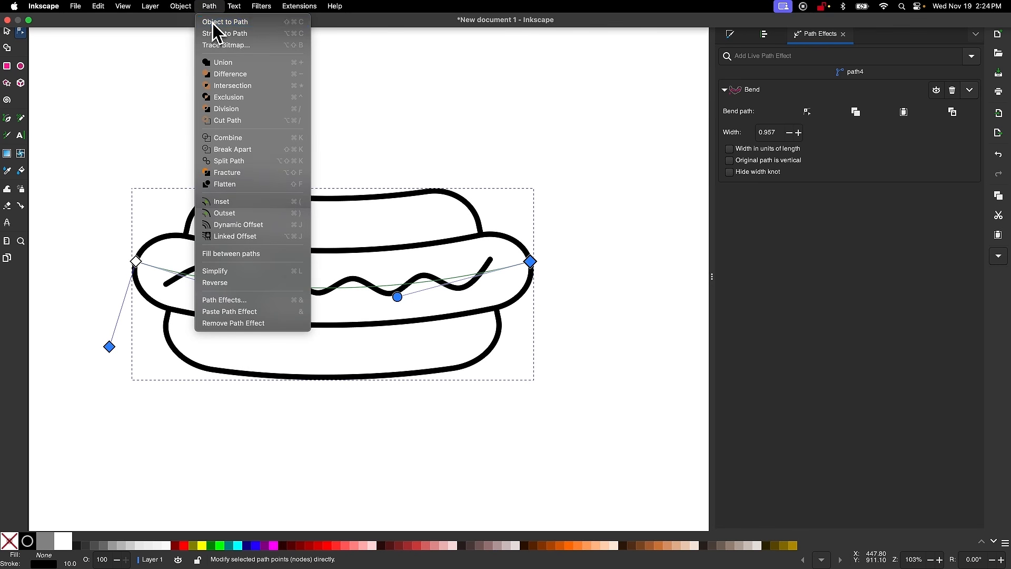
{"action": "left_click", "coordinate": [216, 22]}
{"action": "key", "text": "s"}
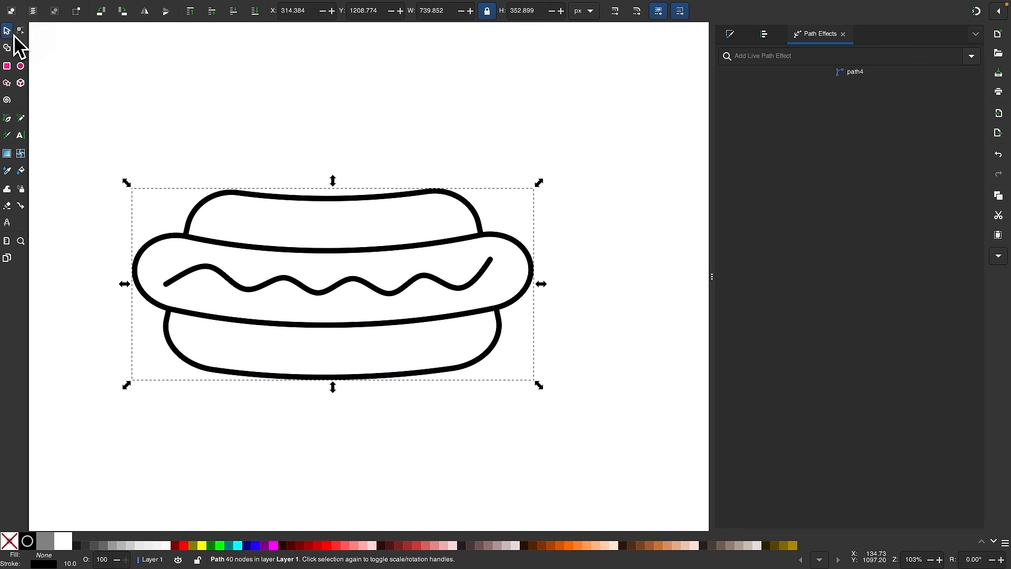
Scale the hot dog down in stages to about 387 × 185 px, keeping its proportions.
{"action": "left_click_drag", "start_coordinate": [542, 284], "coordinate": [424, 293]}
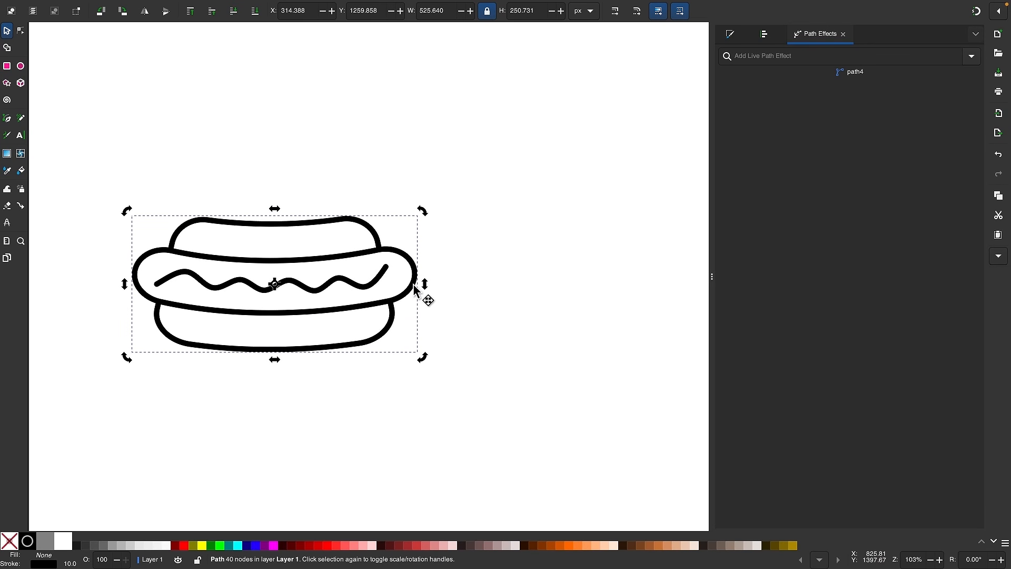
{"action": "left_click_drag", "start_coordinate": [425, 288], "coordinate": [383, 288]}
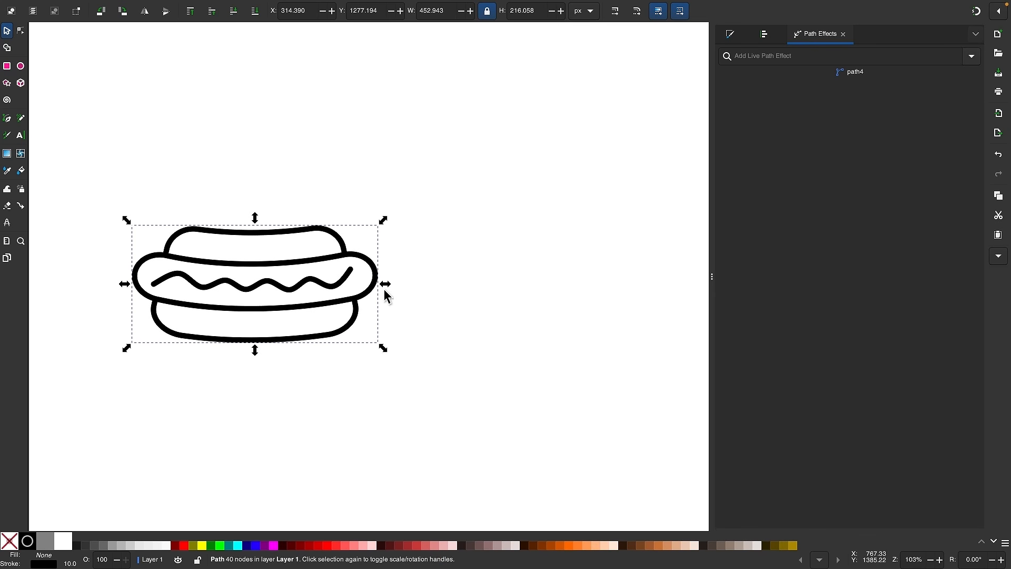
{"action": "scroll", "coordinate": [298, 301], "scroll_direction": "up", "scroll_amount": 1}
{"action": "scroll", "coordinate": [297, 299], "scroll_direction": "left", "scroll_amount": 3}
{"action": "scroll", "coordinate": [297, 299], "scroll_direction": "down", "scroll_amount": 1}
{"action": "scroll", "coordinate": [298, 299], "scroll_direction": "up", "scroll_amount": 2}
{"action": "scroll", "coordinate": [298, 299], "scroll_direction": "right", "scroll_amount": 1}
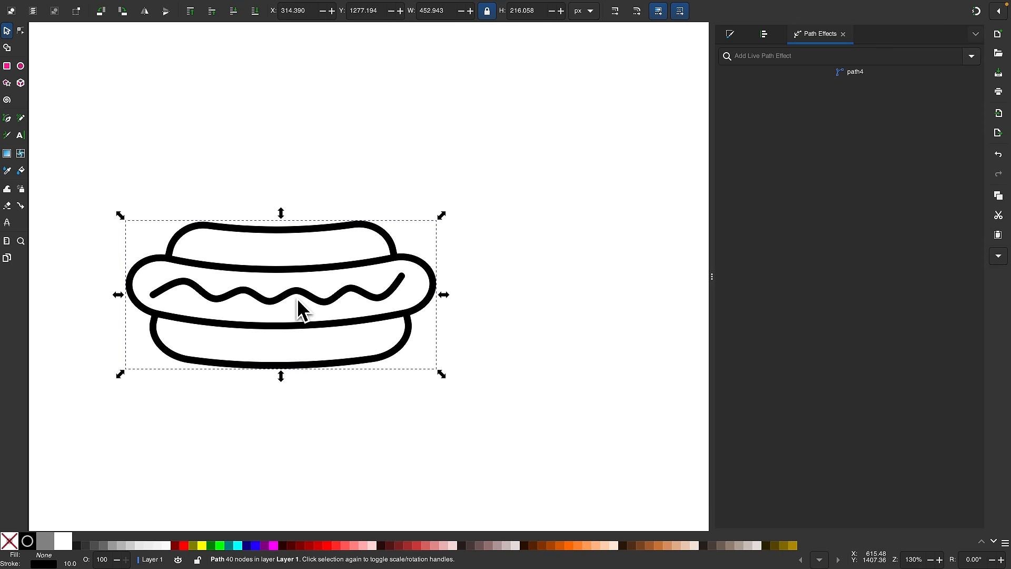
{"action": "key", "text": "1"}
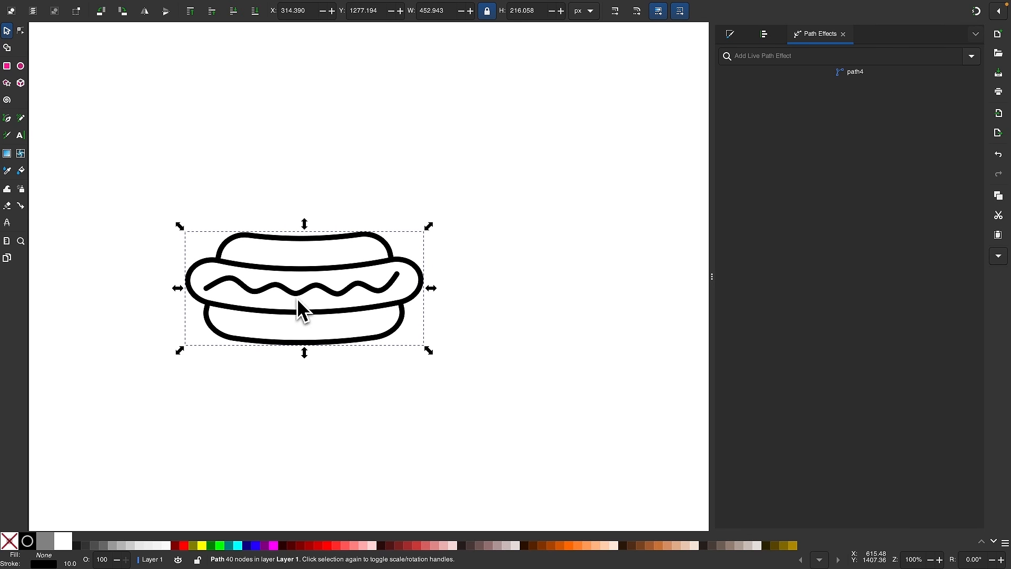
{"action": "scroll", "coordinate": [298, 309], "scroll_direction": "down", "scroll_amount": 1}
{"action": "scroll", "coordinate": [298, 309], "scroll_direction": "left", "scroll_amount": 1}
{"action": "left_click_drag", "start_coordinate": [445, 280], "coordinate": [410, 281]}
Rotate the hot dog counter-clockwise to a diagonal of about 45° and move it up and to the left.
{"action": "left_click", "coordinate": [383, 293]}
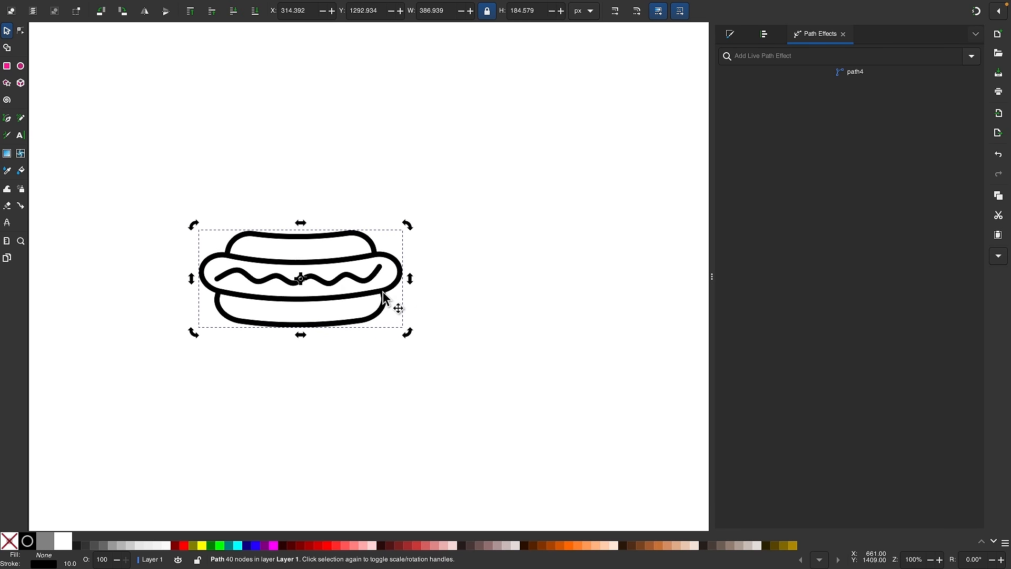
{"action": "left_click_drag", "start_coordinate": [408, 334], "coordinate": [383, 249]}
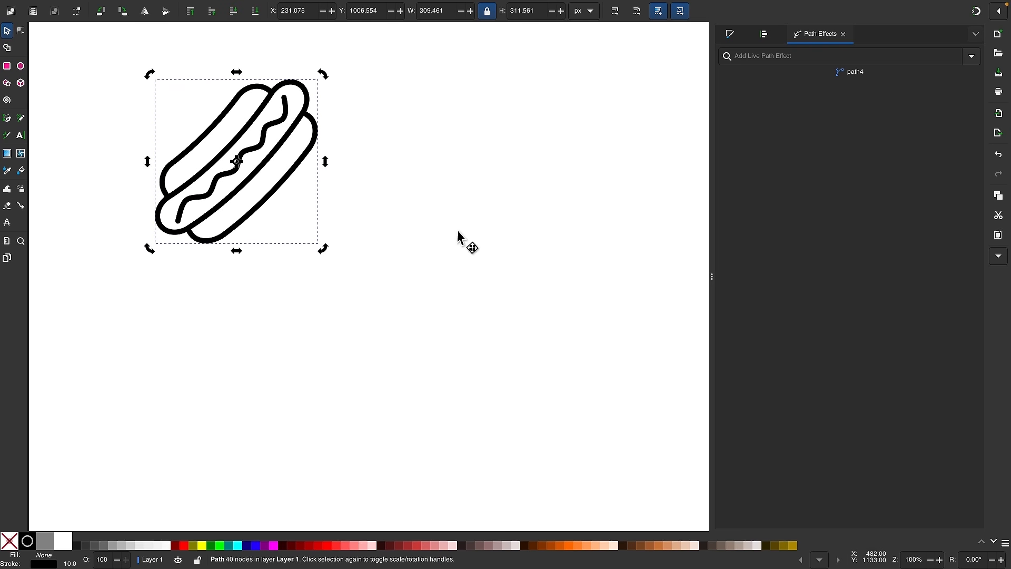
{"action": "left_click", "coordinate": [458, 230]}
Draw a downward-pointing polygon with 3 corners and 0 rounding, about 260 × 227 px, below the hot dog and shift it up.
{"action": "scroll", "coordinate": [458, 231], "scroll_direction": "up", "scroll_amount": 15}
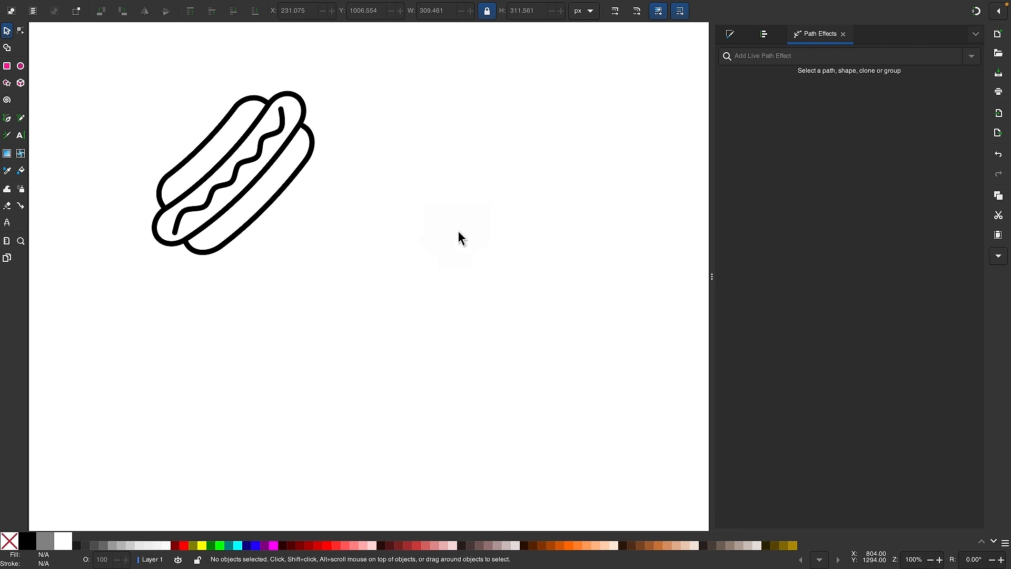
{"action": "scroll", "coordinate": [459, 231], "scroll_direction": "left", "scroll_amount": 7}
{"action": "scroll", "coordinate": [458, 231], "scroll_direction": "right", "scroll_amount": 10}
{"action": "scroll", "coordinate": [458, 230], "scroll_direction": "up", "scroll_amount": 3}
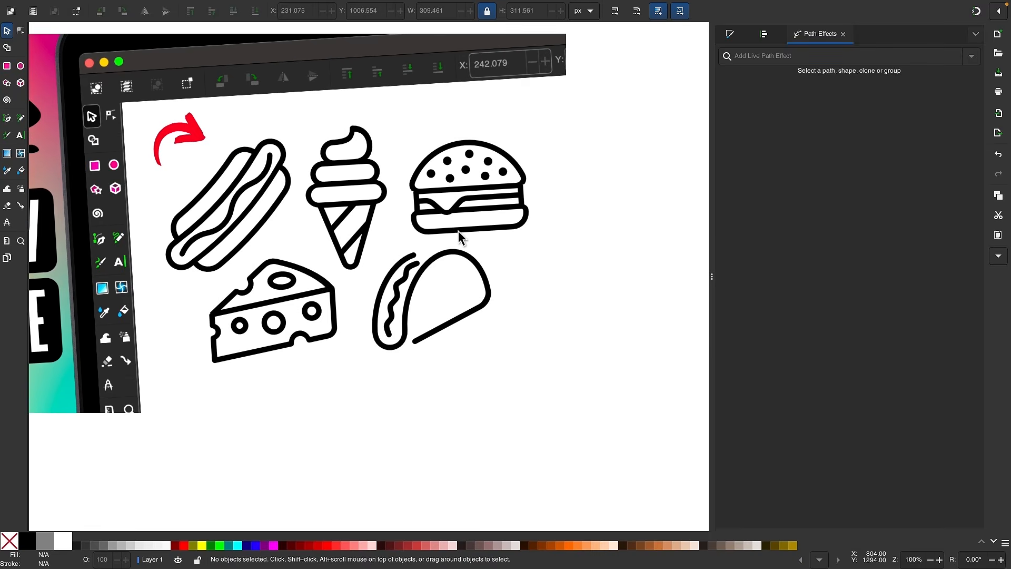
{"action": "scroll", "coordinate": [458, 230], "scroll_direction": "down", "scroll_amount": 3}
{"action": "scroll", "coordinate": [438, 352], "scroll_direction": "down", "scroll_amount": 20}
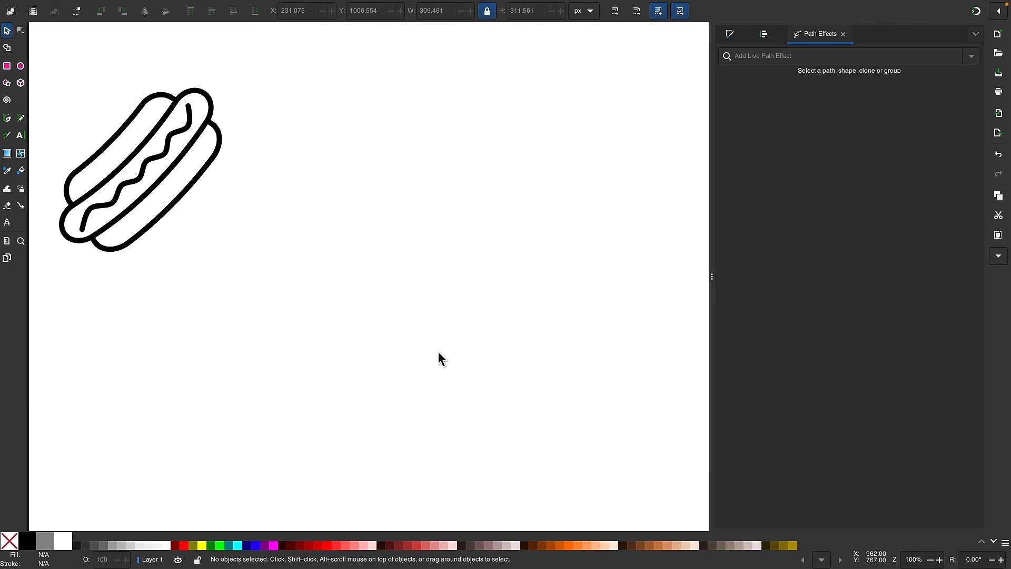
{"action": "left_click", "coordinate": [7, 84]}
{"action": "scroll", "coordinate": [204, 216], "scroll_direction": "down", "scroll_amount": 6}
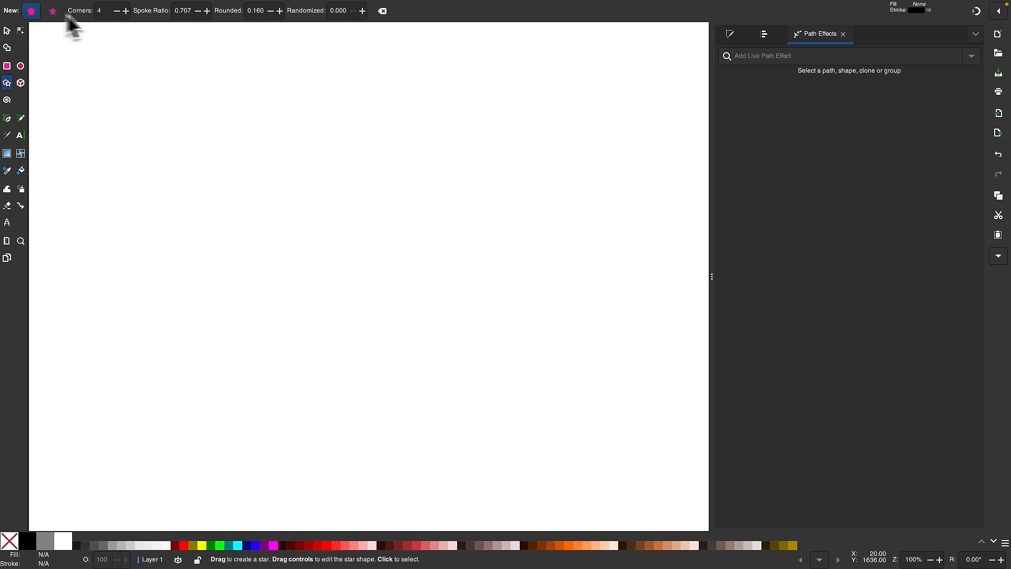
{"action": "left_click", "coordinate": [108, 11]}
{"action": "left_click", "coordinate": [262, 12]}
{"action": "type", "text": "0"}
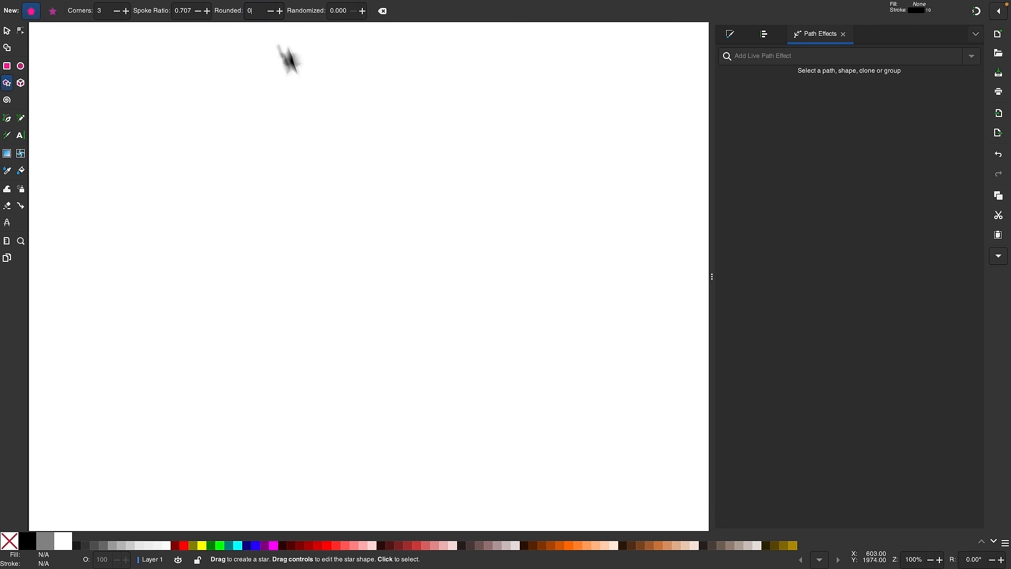
{"action": "left_click_drag", "start_coordinate": [355, 327], "coordinate": [362, 402]}
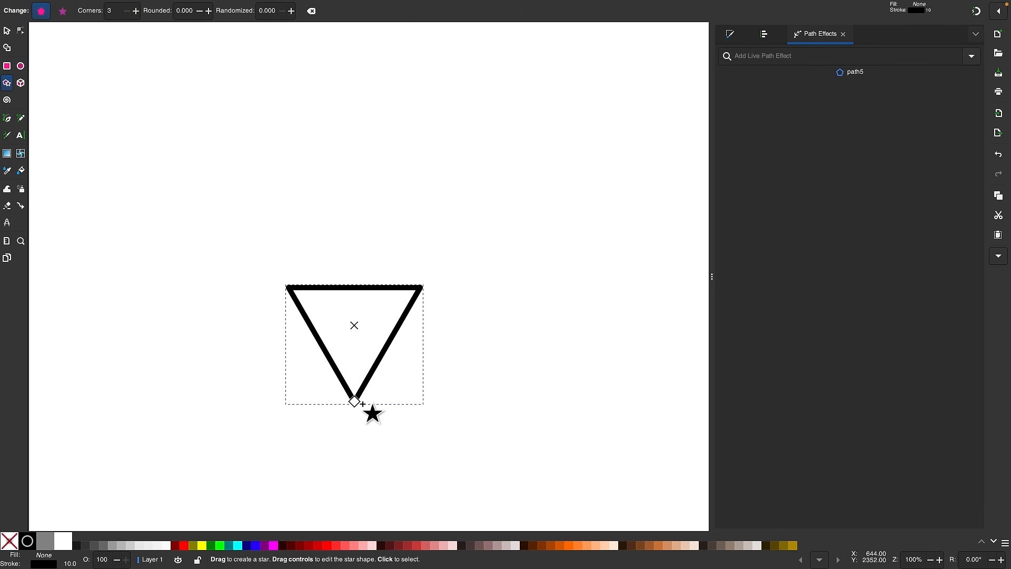
{"action": "left_click", "coordinate": [7, 31]}
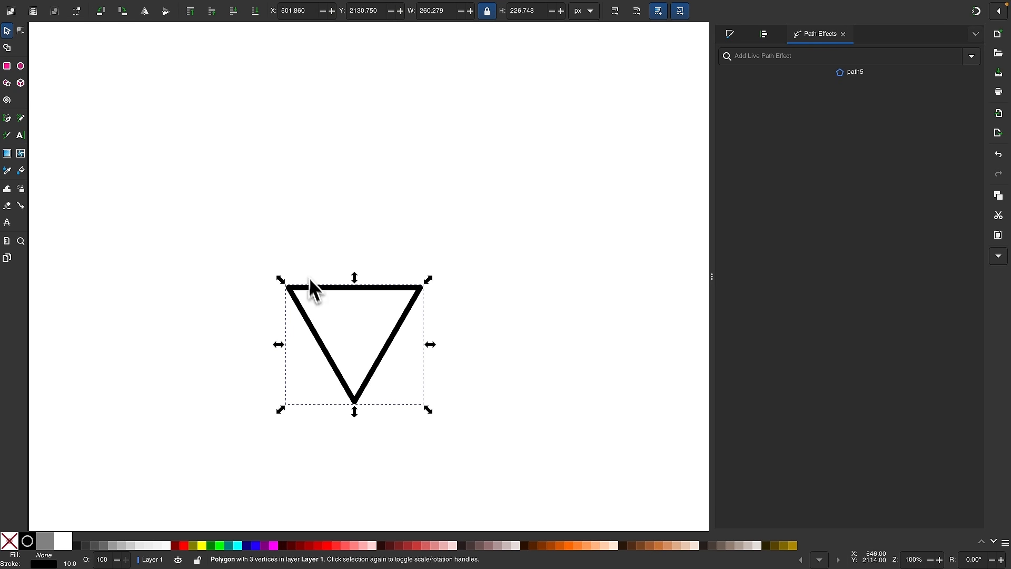
{"action": "left_click_drag", "start_coordinate": [315, 290], "coordinate": [313, 231]}
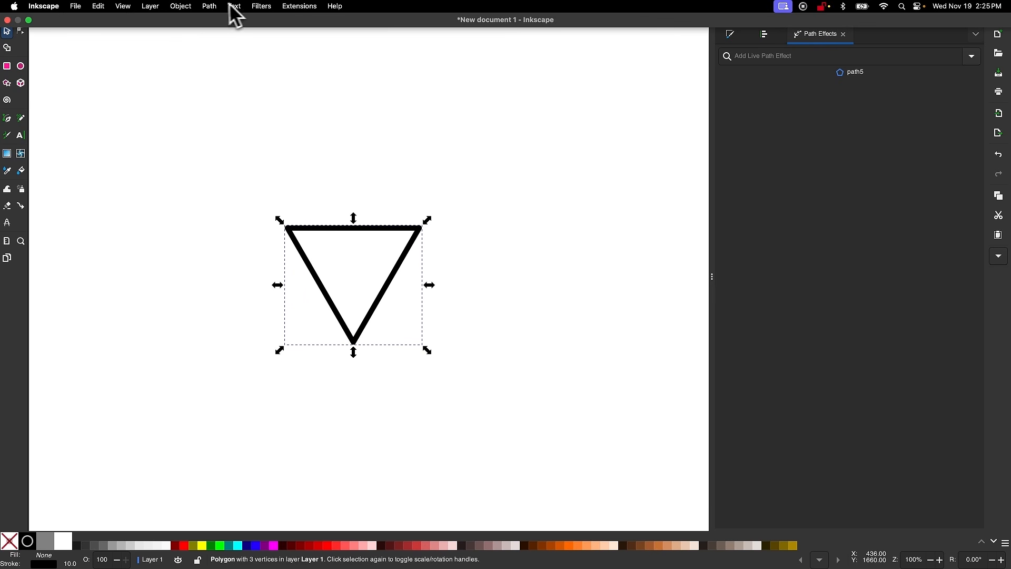
Convert the triangle to a path and pull its bottom node down to about Y 2370 px, forming a tall cone.
{"action": "left_click", "coordinate": [209, 7]}
{"action": "left_click", "coordinate": [216, 24]}
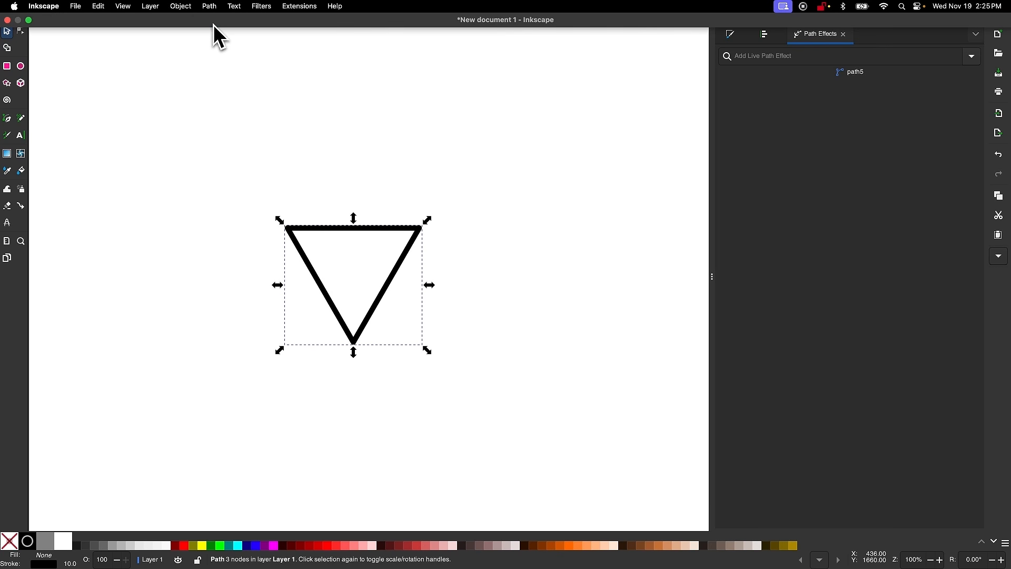
{"action": "left_click", "coordinate": [21, 31]}
{"action": "scroll", "coordinate": [408, 388], "scroll_direction": "down", "scroll_amount": 3}
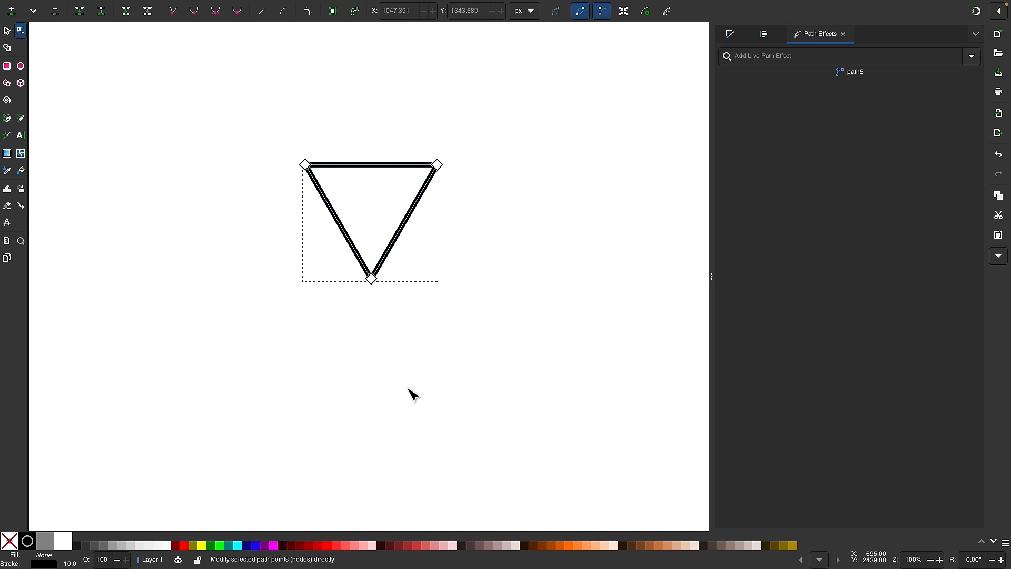
{"action": "left_click_drag", "start_coordinate": [373, 283], "coordinate": [375, 352]}
{"action": "scroll", "coordinate": [377, 290], "scroll_direction": "up", "scroll_amount": 2}
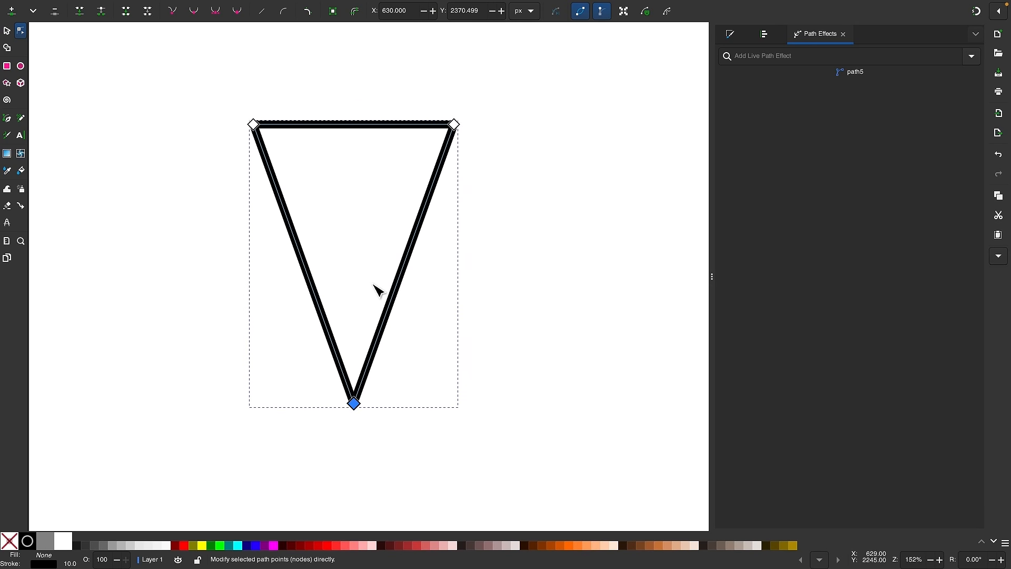
Add the Corners live path effect to the cone and slightly round its bottom tip.
{"action": "left_click", "coordinate": [308, 13]}
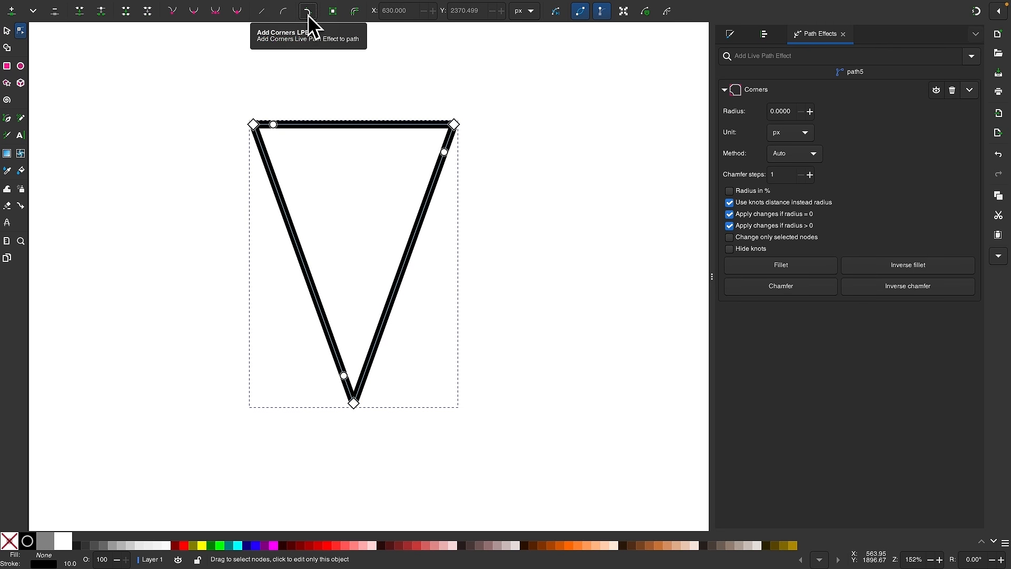
{"action": "left_click", "coordinate": [354, 404]}
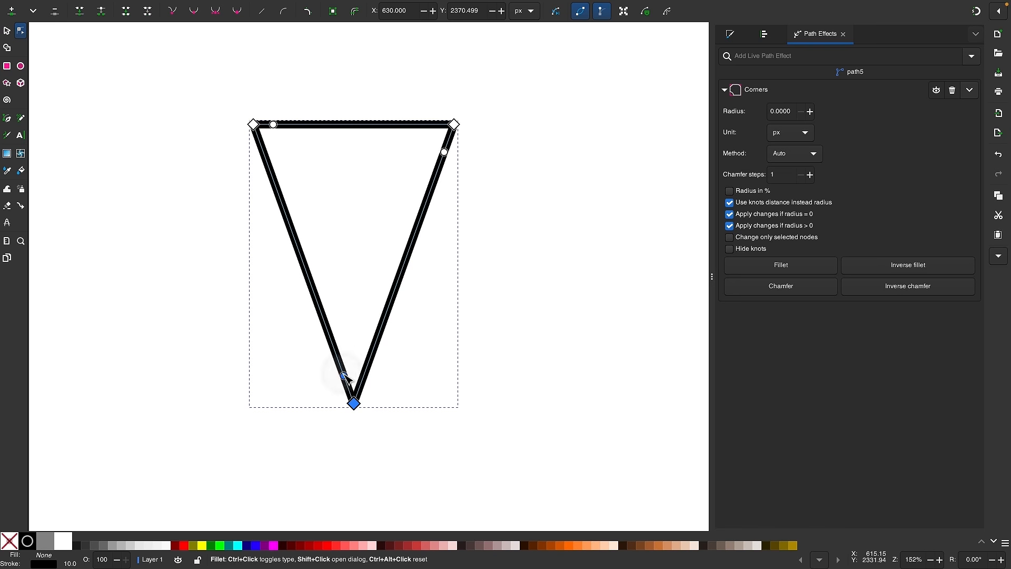
{"action": "left_click_drag", "start_coordinate": [346, 376], "coordinate": [342, 366]}
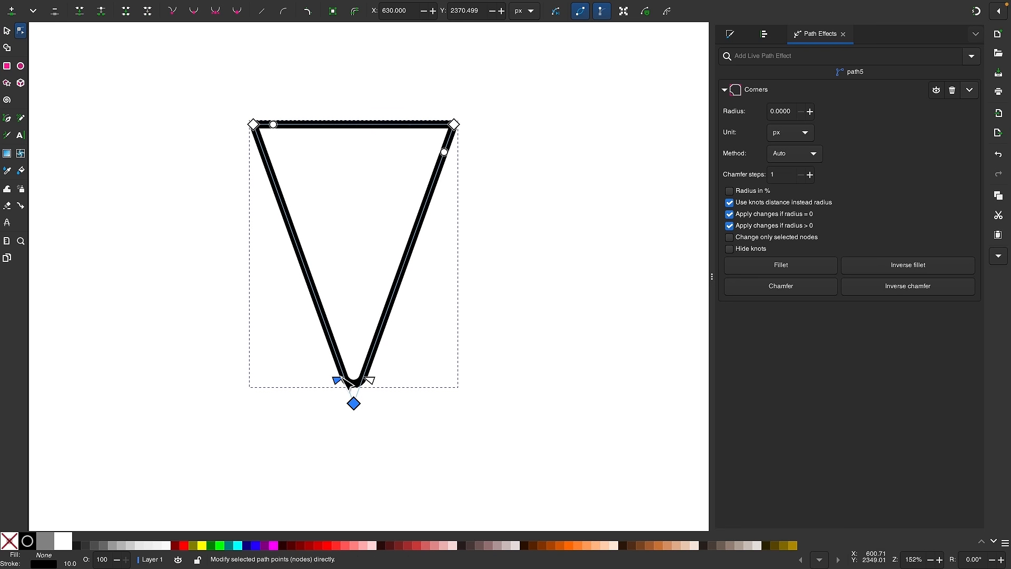
{"action": "scroll", "coordinate": [330, 395], "scroll_direction": "up", "scroll_amount": 2, "text": "ctrl"}
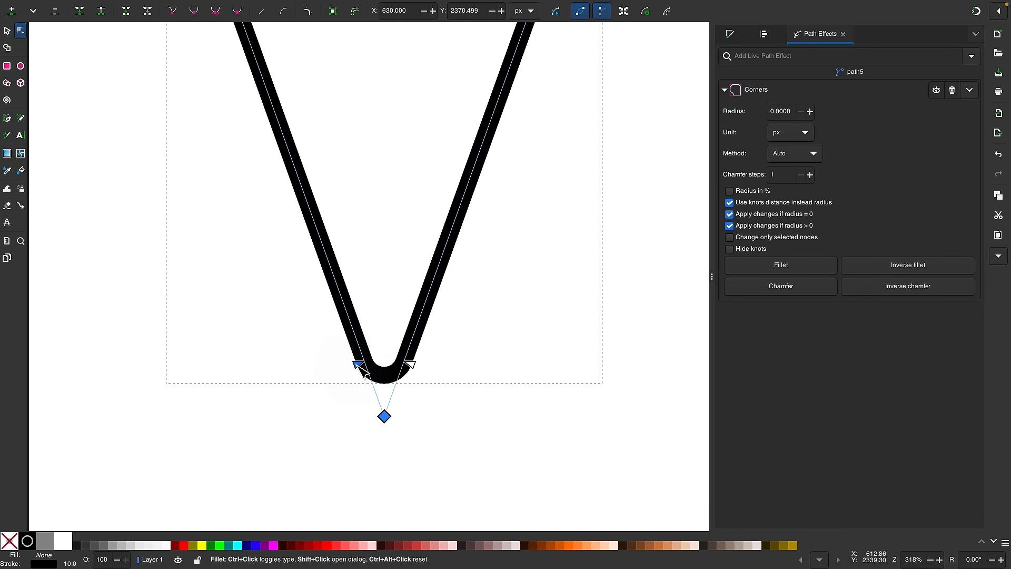
{"action": "scroll", "coordinate": [316, 347], "scroll_direction": "down", "scroll_amount": 3, "text": "ctrl"}
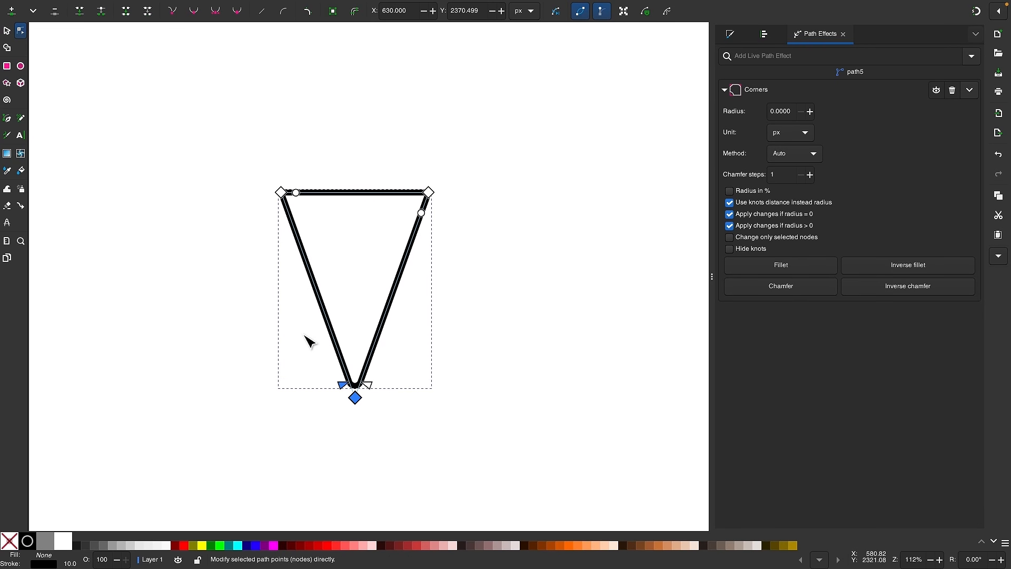
Convert the cone's Corners effect into a regular path with Object to Path and deselect the cone.
{"action": "left_click", "coordinate": [332, 13]}
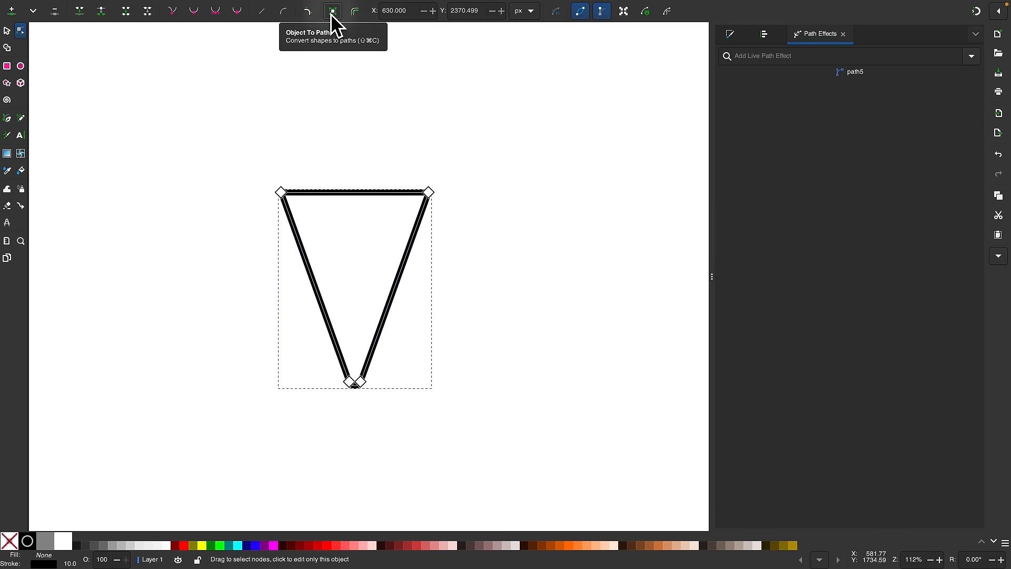
{"action": "left_click", "coordinate": [7, 31]}
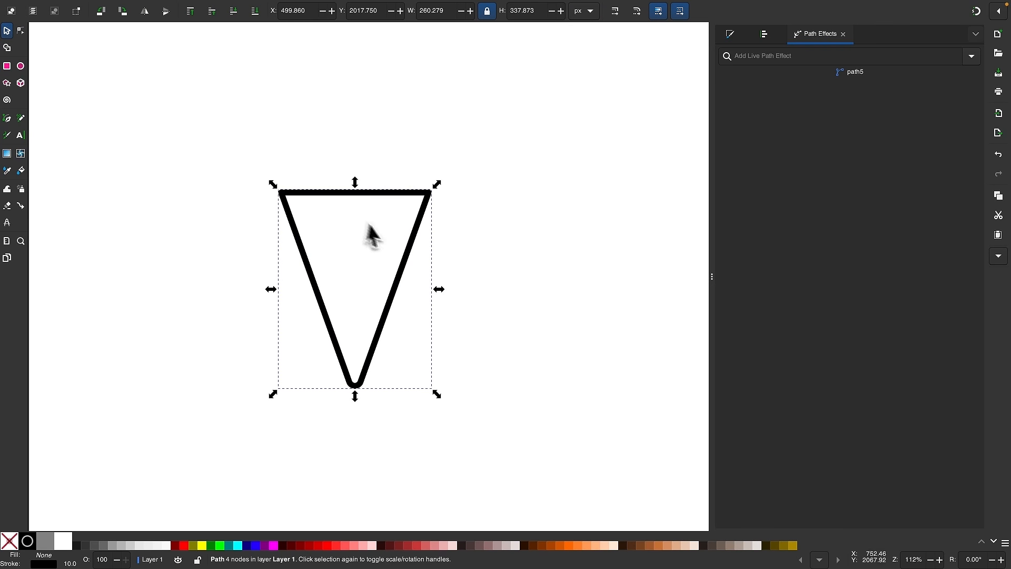
{"action": "left_click", "coordinate": [386, 232]}
Enable snapping and draw a straight segment at -30° between the two sides of the cone's lower half in straight-line mode.
{"action": "scroll", "coordinate": [387, 235], "scroll_direction": "up", "scroll_amount": 1, "text": "ctrl"}
{"action": "scroll", "coordinate": [386, 229], "scroll_direction": "up", "scroll_amount": 1, "text": "ctrl"}
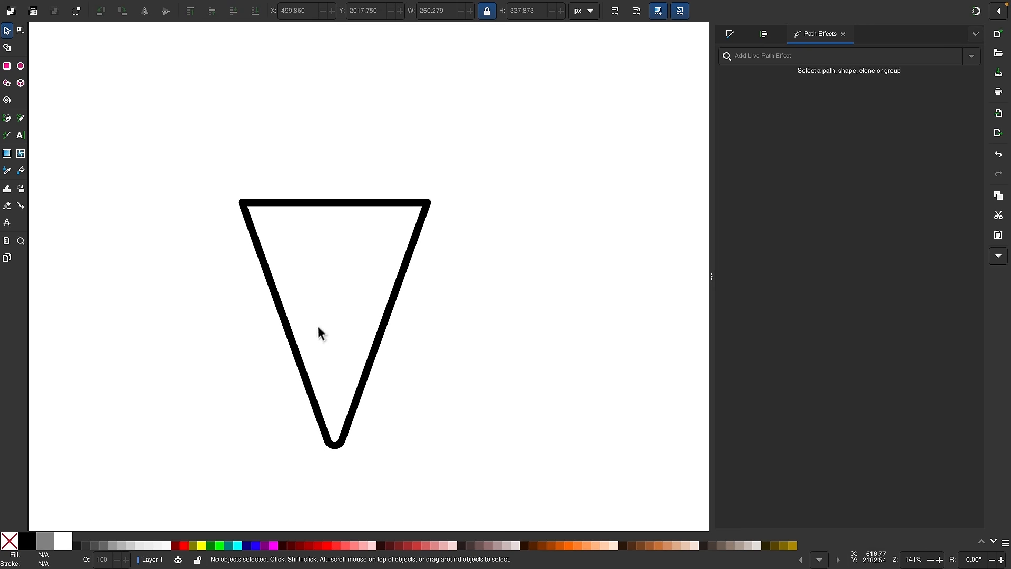
{"action": "left_click", "coordinate": [7, 118]}
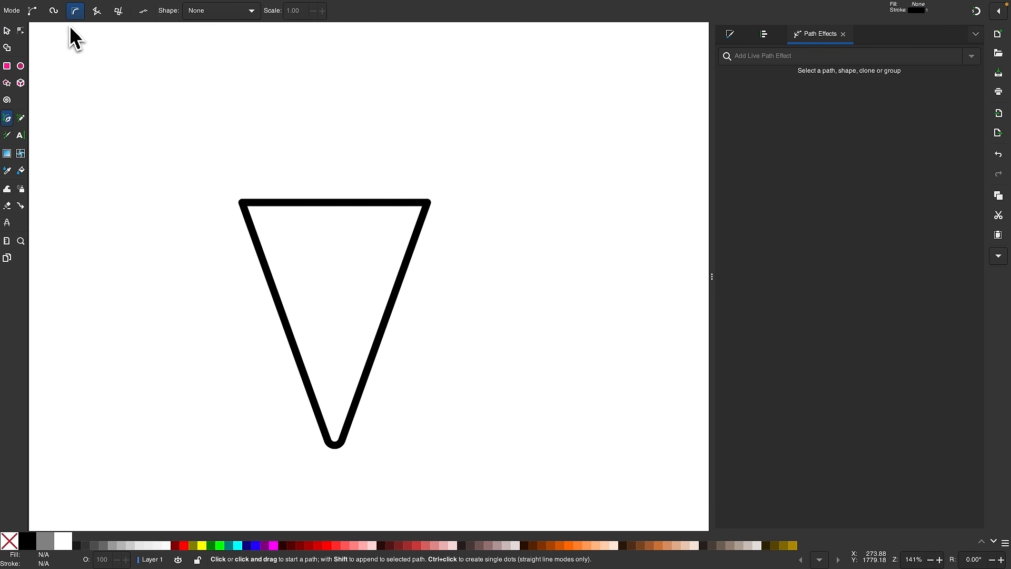
{"action": "left_click", "coordinate": [101, 15]}
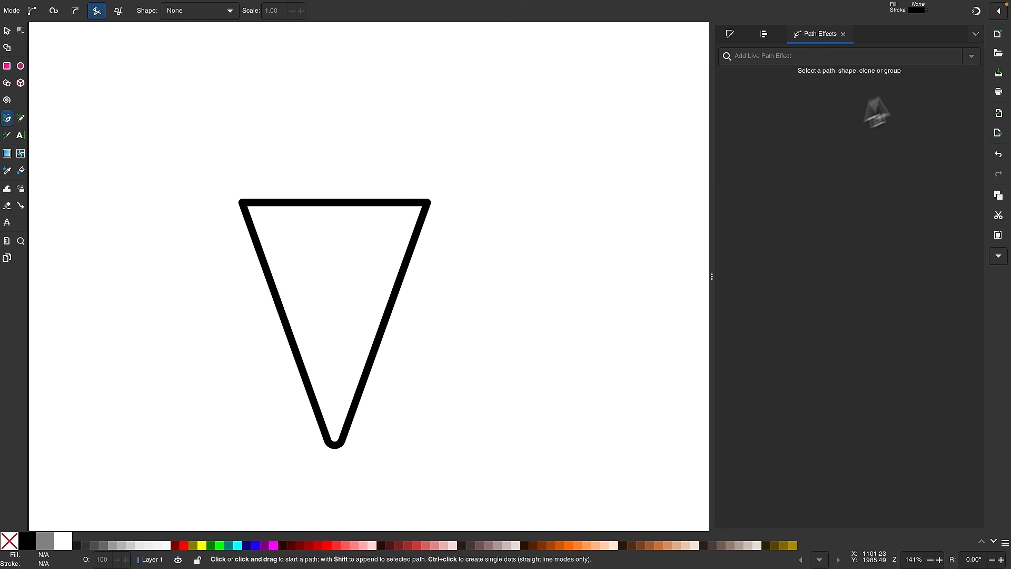
{"action": "left_click", "coordinate": [977, 11]}
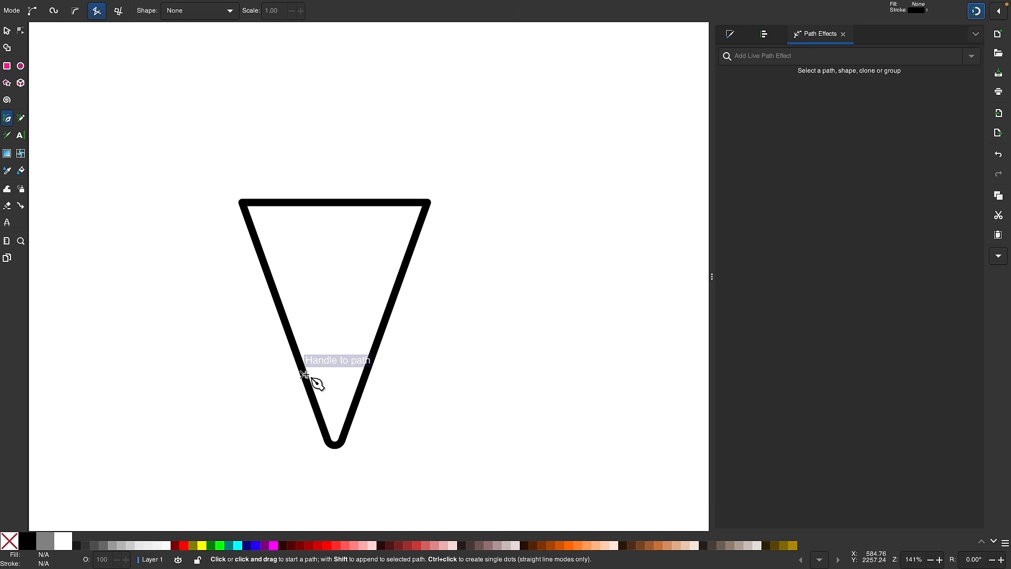
{"action": "left_click", "coordinate": [304, 371]}
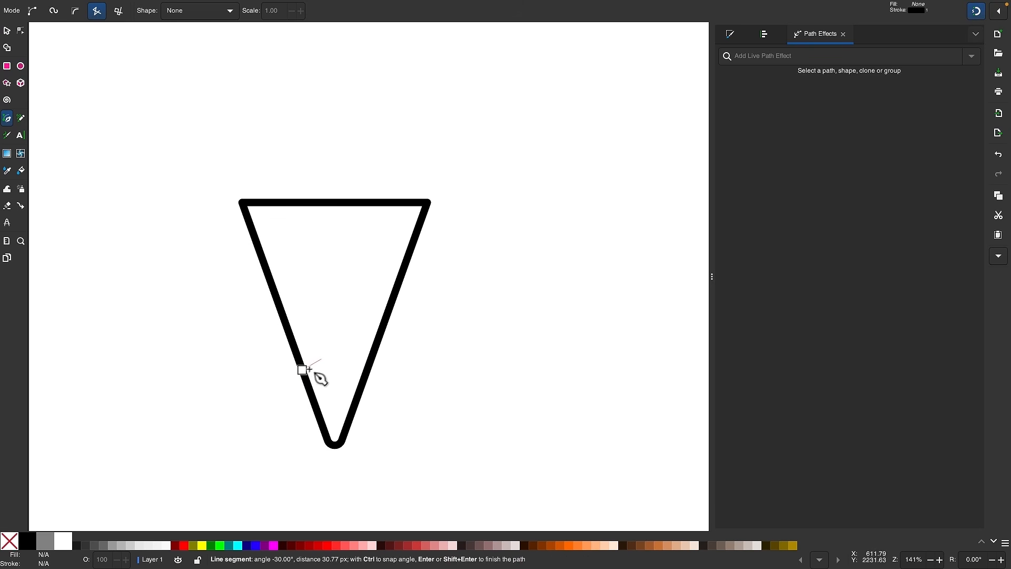
{"action": "double_click", "coordinate": [384, 323]}
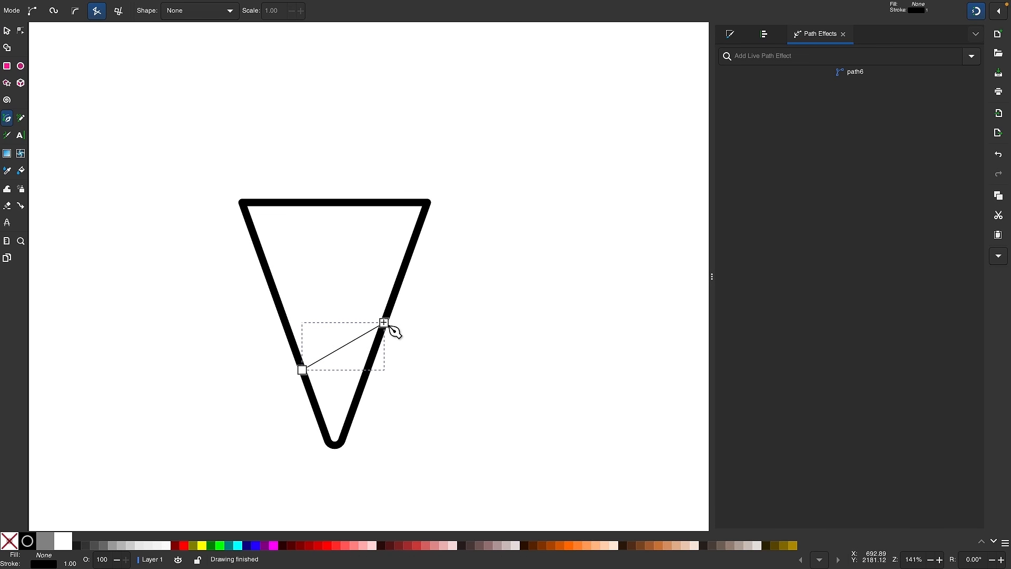
Draw a second straight segment at -30°, about 196 px long, from the cone's upper left side to its top edge.
{"action": "left_click", "coordinate": [273, 280]}
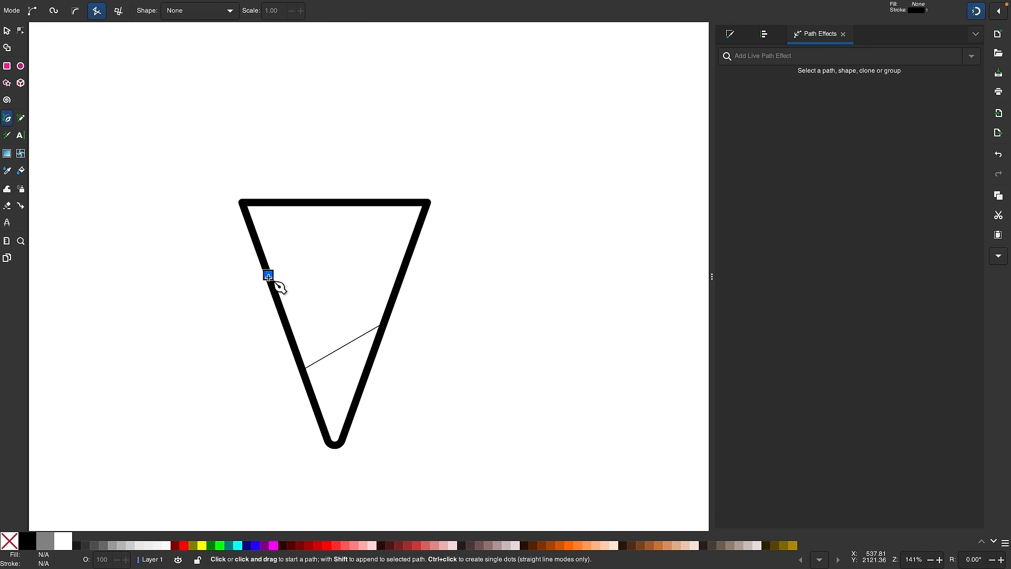
{"action": "left_click", "coordinate": [394, 202]}
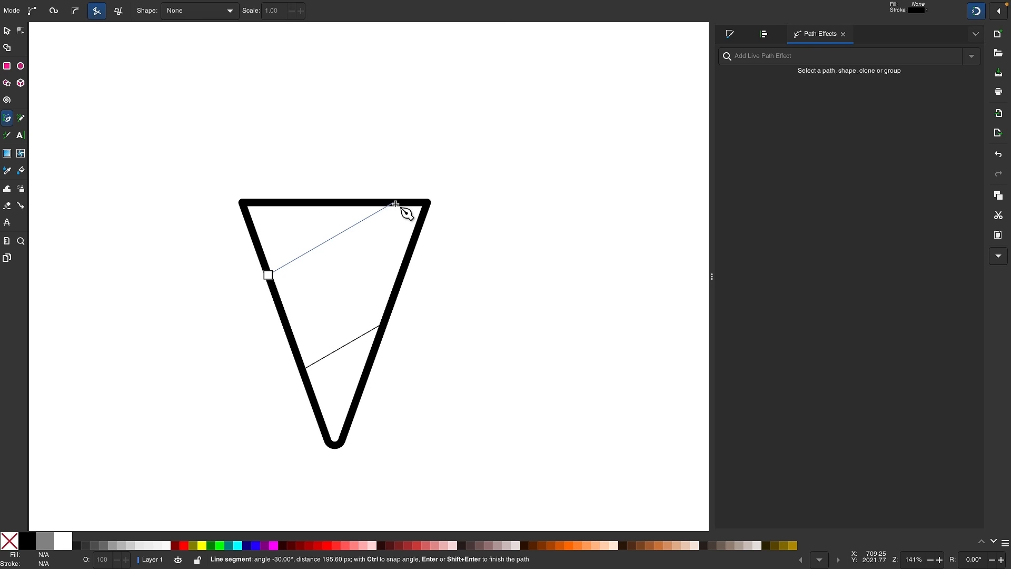
{"action": "key", "text": "Return"}
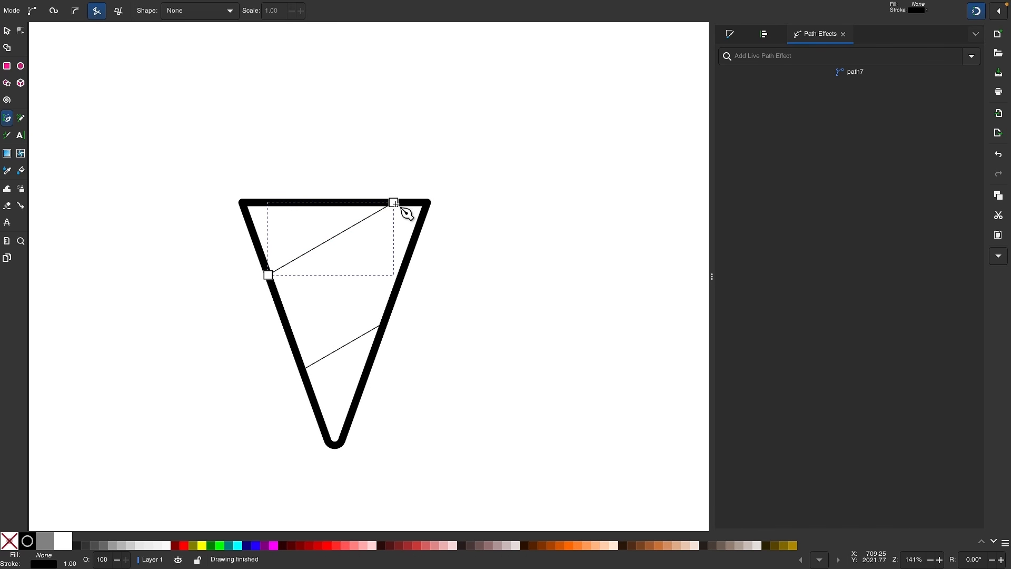
Select both diagonal lines inside the cone, set their stroke width to 10 px and deselect them.
{"action": "left_click", "coordinate": [7, 31]}
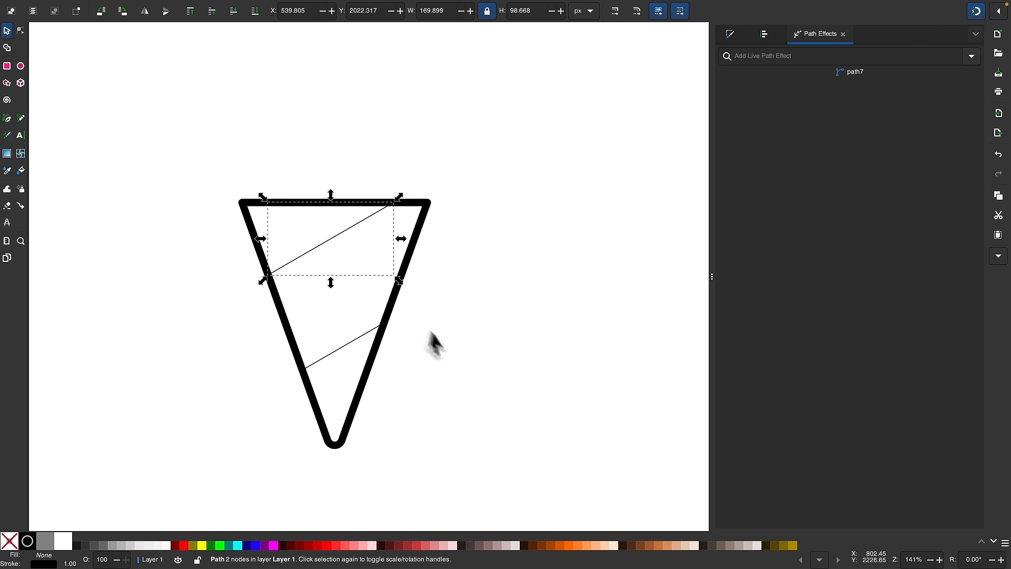
{"action": "left_click_drag", "start_coordinate": [481, 381], "coordinate": [189, 143]}
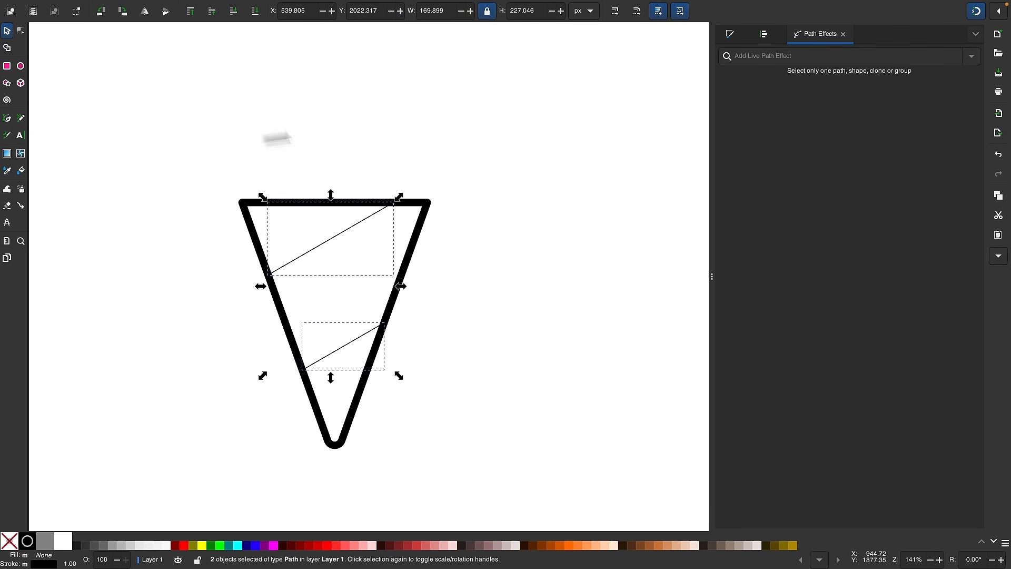
{"action": "left_click", "coordinate": [731, 34]}
{"action": "double_click", "coordinate": [770, 72]}
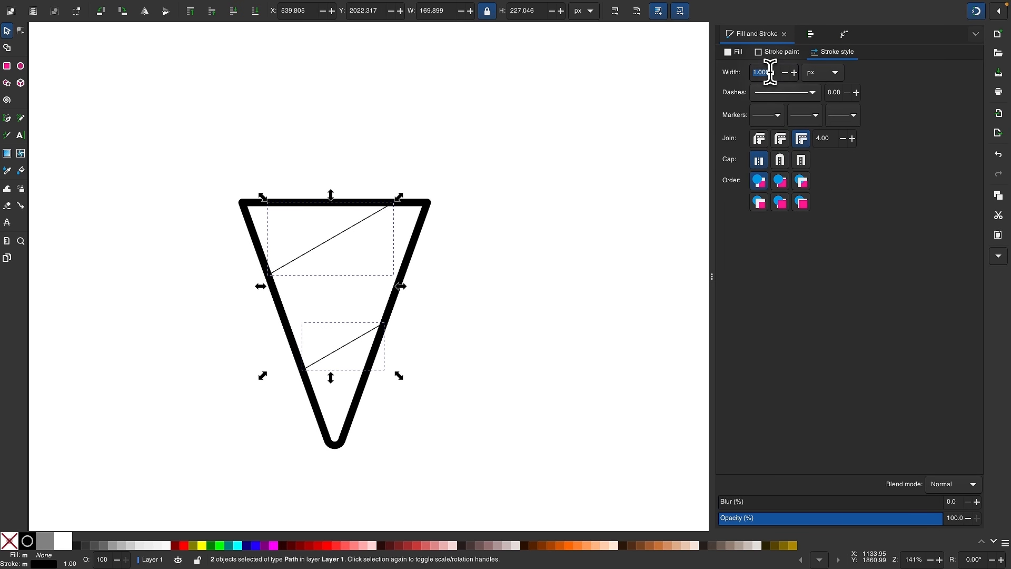
{"action": "key", "text": "Return"}
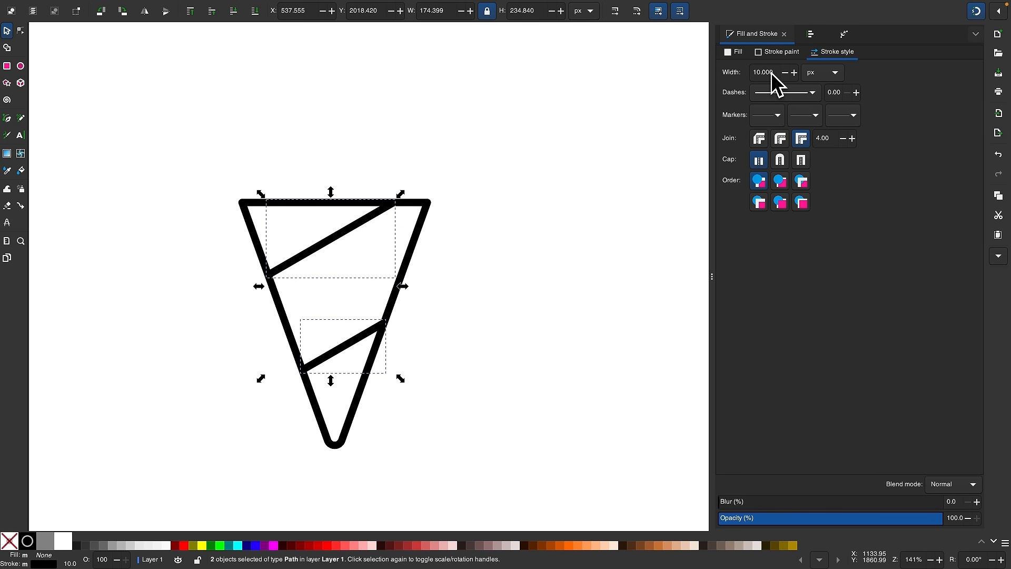
{"action": "left_click", "coordinate": [497, 280]}
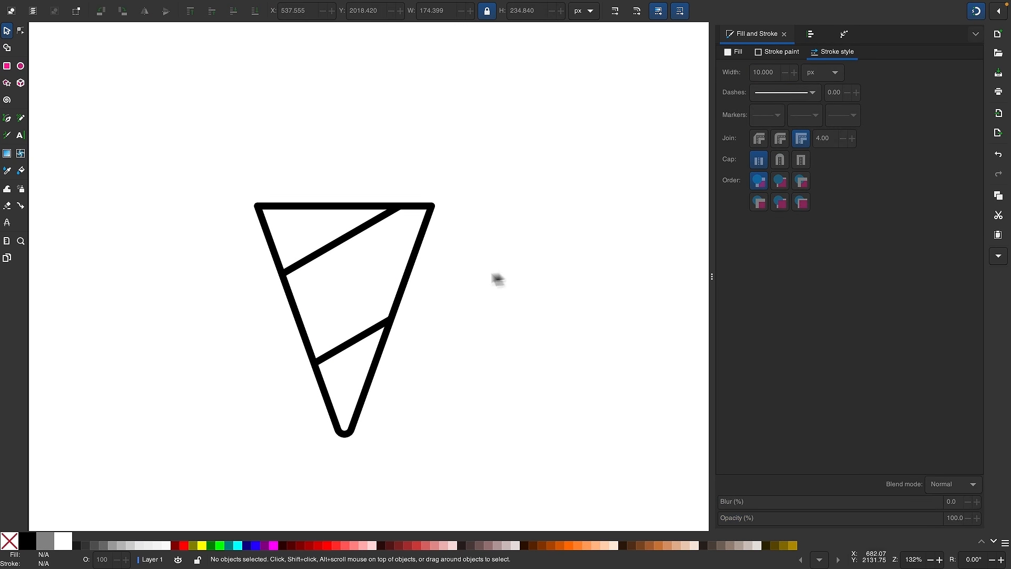
Draw a rounded rectangle above the cone, scale it to about 322 × 158 px and rest it centred on the cone's top edge.
{"action": "scroll", "coordinate": [372, 286], "scroll_direction": "up", "scroll_amount": 2}
{"action": "scroll", "coordinate": [372, 288], "scroll_direction": "down", "scroll_amount": 1}
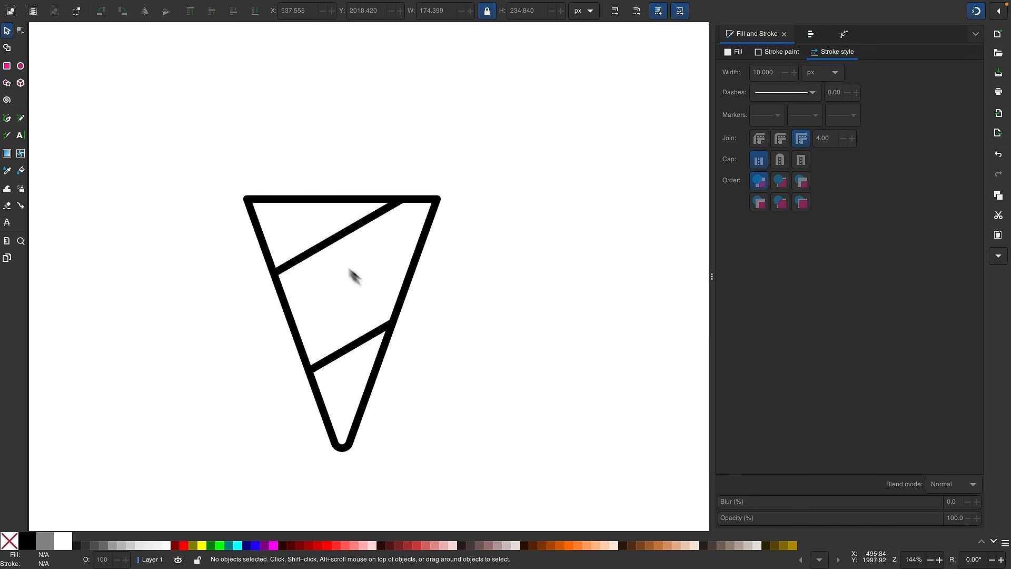
{"action": "scroll", "coordinate": [365, 198], "scroll_direction": "up", "scroll_amount": 3}
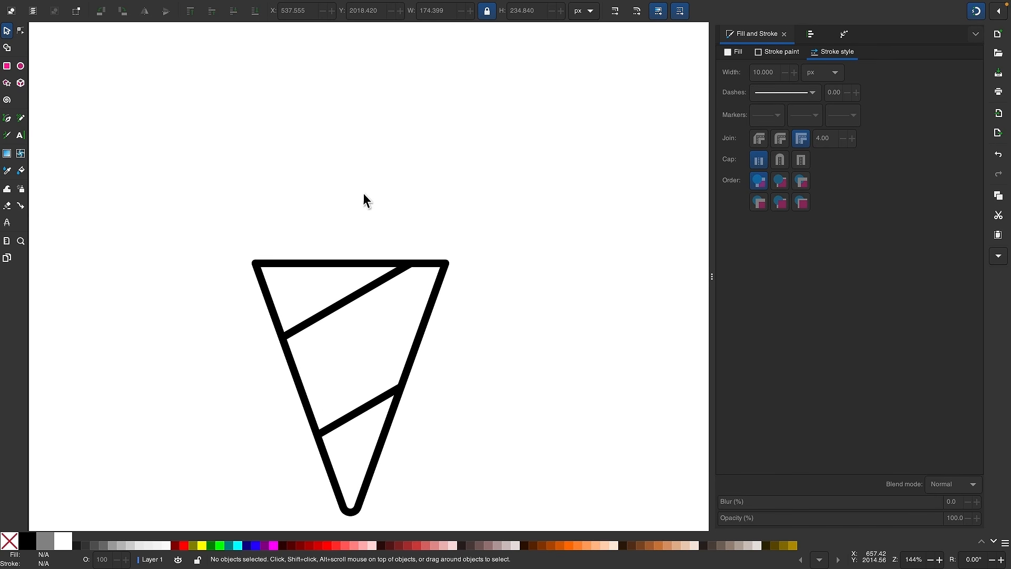
{"action": "left_click", "coordinate": [6, 66]}
{"action": "scroll", "coordinate": [237, 119], "scroll_direction": "down", "scroll_amount": 1}
{"action": "scroll", "coordinate": [268, 128], "scroll_direction": "right", "scroll_amount": 1}
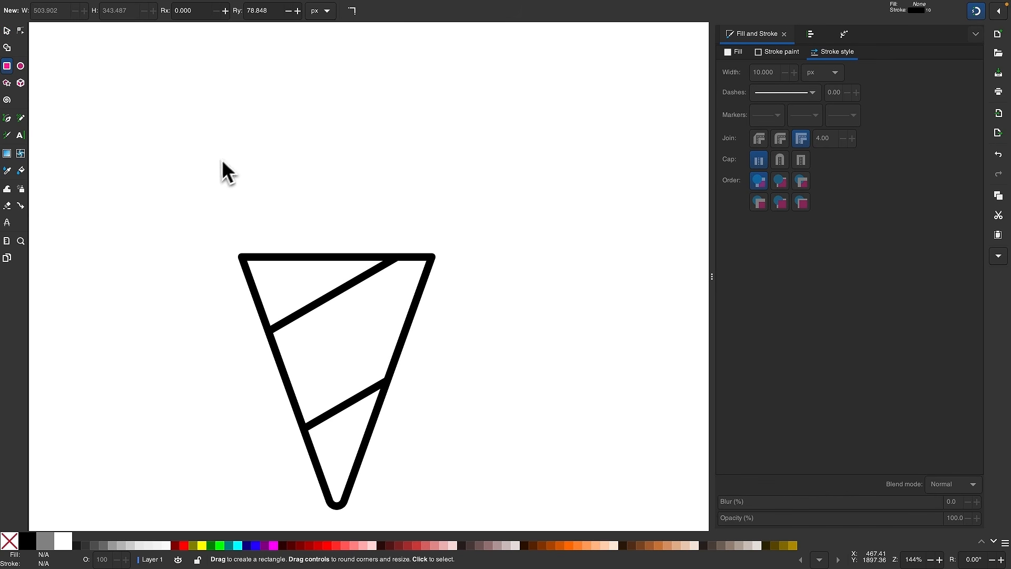
{"action": "left_click_drag", "start_coordinate": [175, 128], "coordinate": [459, 263]}
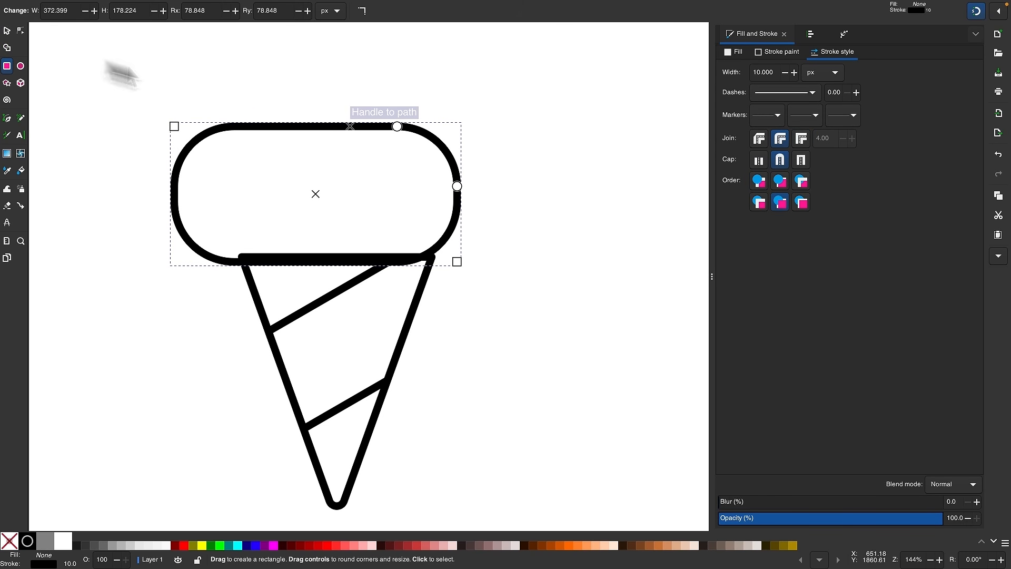
{"action": "left_click", "coordinate": [7, 31]}
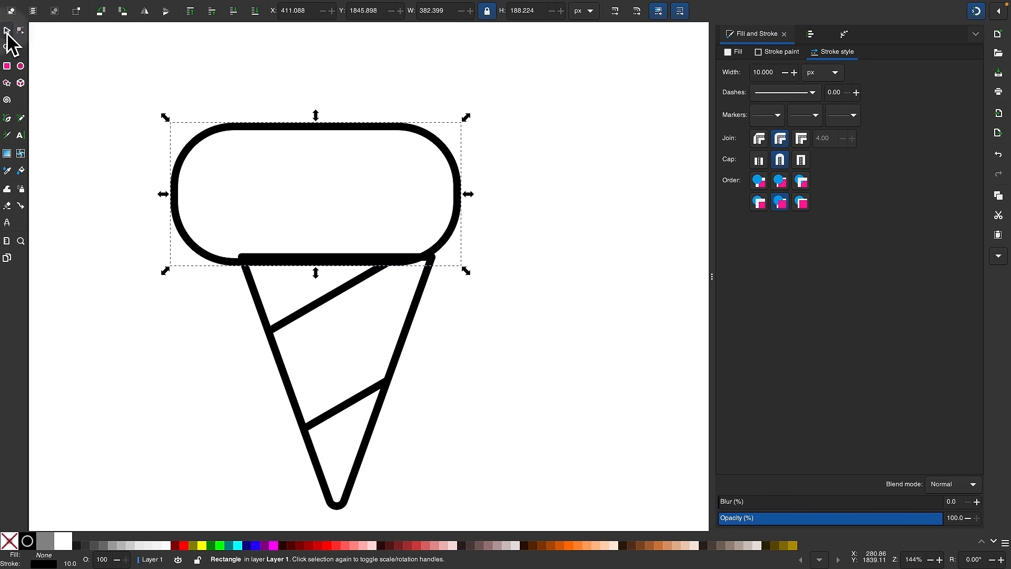
{"action": "mouse_move", "coordinate": [329, 128]}
{"action": "left_mouse_down"}
{"action": "mouse_move", "coordinate": [351, 123]}
{"action": "mouse_move", "coordinate": [335, 144]}
{"action": "mouse_move", "coordinate": [337, 135]}
{"action": "left_mouse_up"}
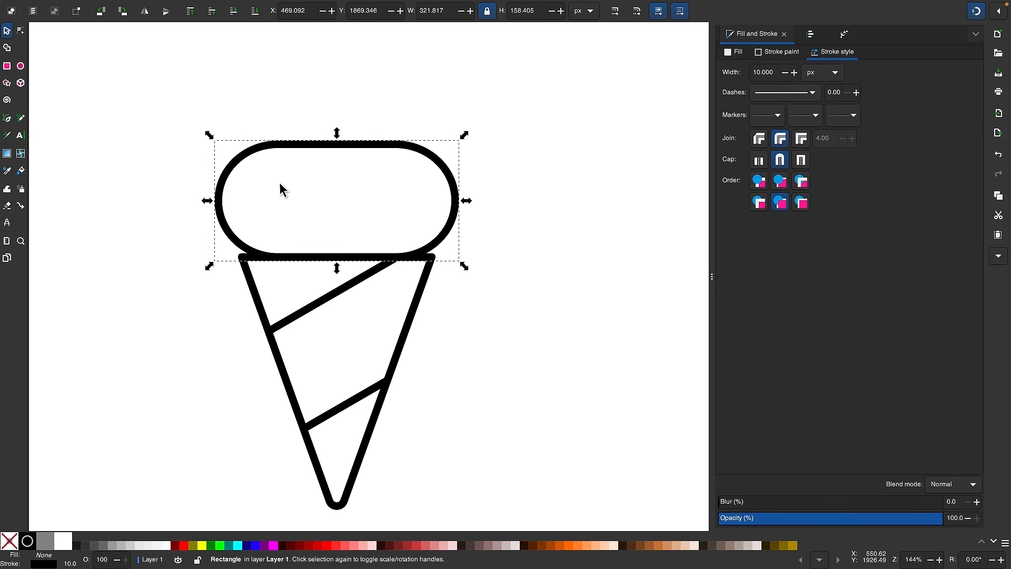
Make the rectangle's corners sharp and reduce its height to about 146 px, keeping its base on the cone's top edge.
{"action": "scroll", "coordinate": [281, 189], "scroll_direction": "up", "scroll_amount": 1}
{"action": "left_click", "coordinate": [7, 66]}
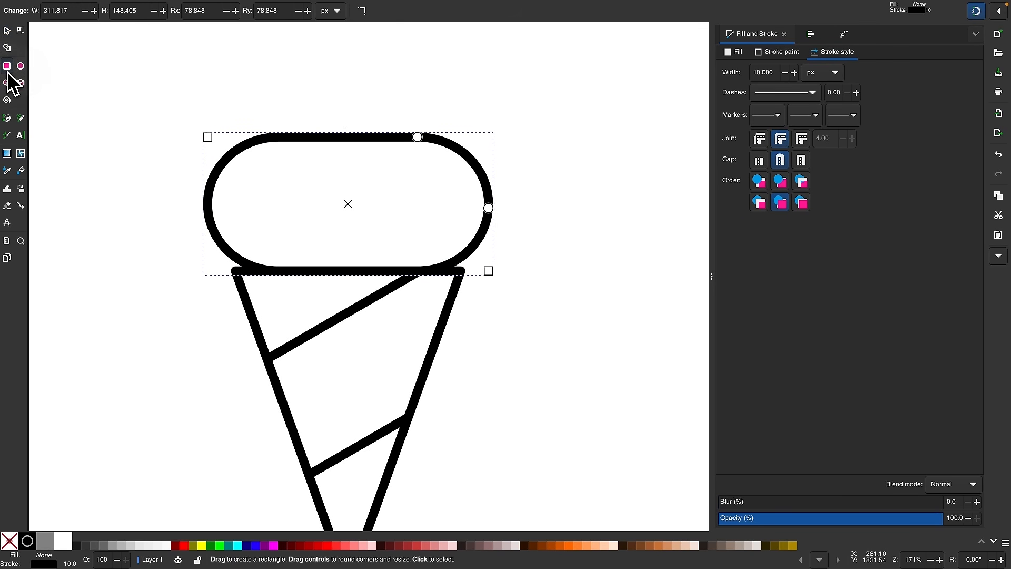
{"action": "left_click", "coordinate": [362, 11]}
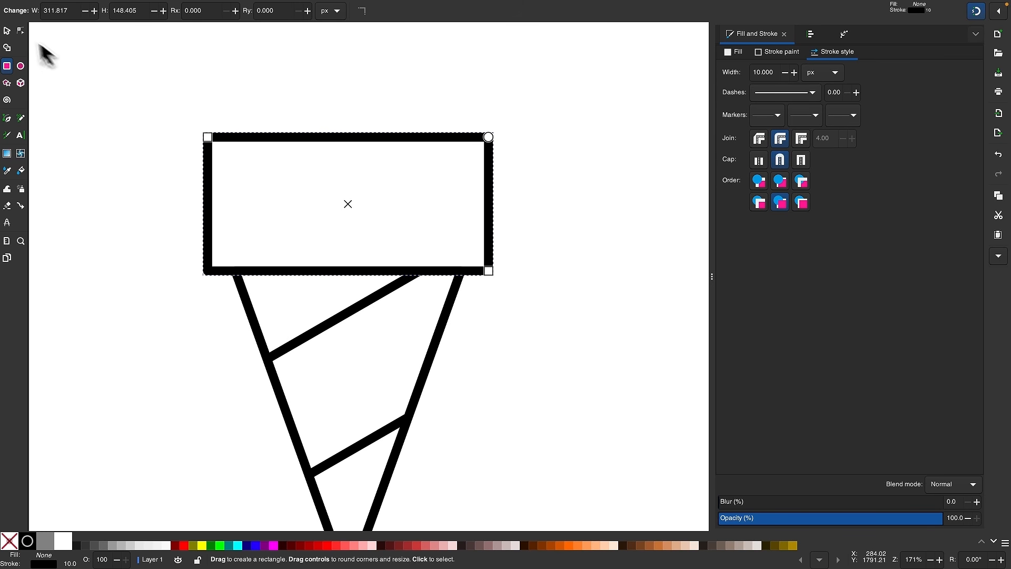
{"action": "left_click", "coordinate": [7, 31]}
{"action": "left_click_drag", "start_coordinate": [346, 125], "coordinate": [350, 135]}
{"action": "mouse_move", "coordinate": [474, 274]}
{"action": "left_mouse_down"}
{"action": "mouse_move", "coordinate": [470, 258]}
{"action": "mouse_move", "coordinate": [472, 276]}
{"action": "mouse_move", "coordinate": [466, 269]}
{"action": "left_mouse_up"}
{"action": "scroll", "coordinate": [447, 315], "scroll_direction": "down", "scroll_amount": 1}
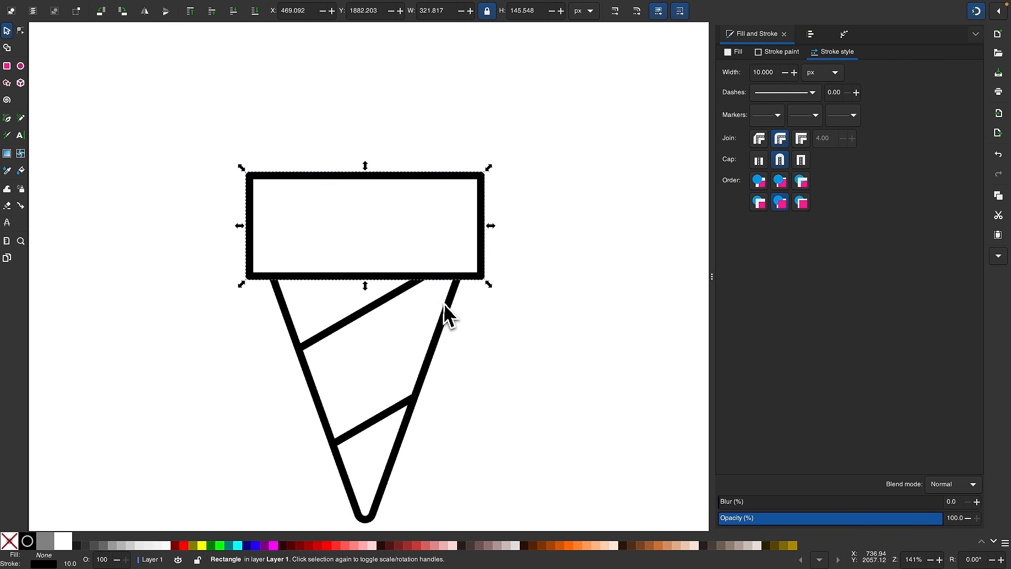
Centre the rectangle and the cone on a common vertical axis, relative to the last selected object, and deselect them.
{"action": "scroll", "coordinate": [446, 314], "scroll_direction": "down", "scroll_amount": 1}
{"action": "left_click", "coordinate": [432, 306], "text": "shift"}
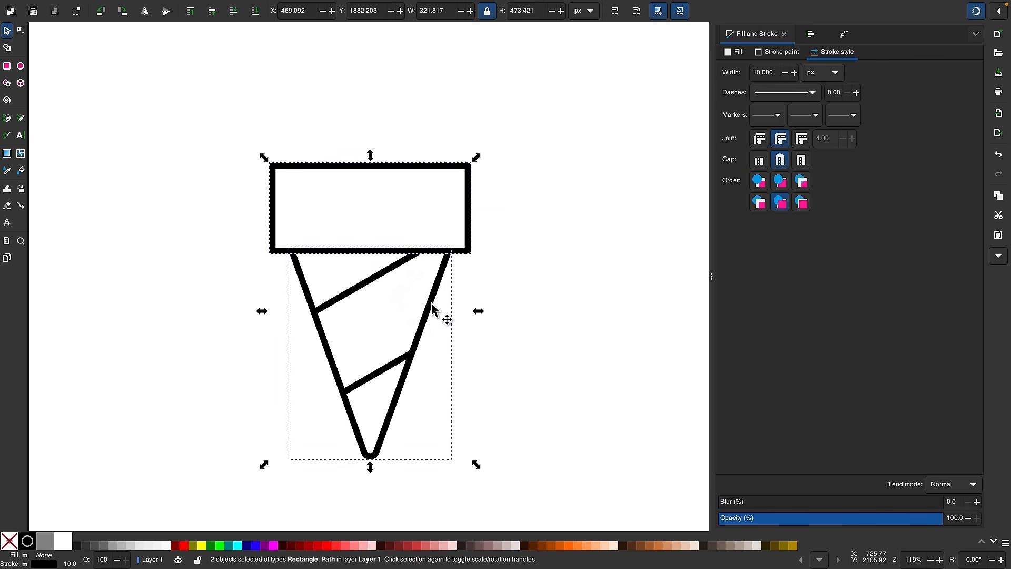
{"action": "left_click", "coordinate": [810, 35]}
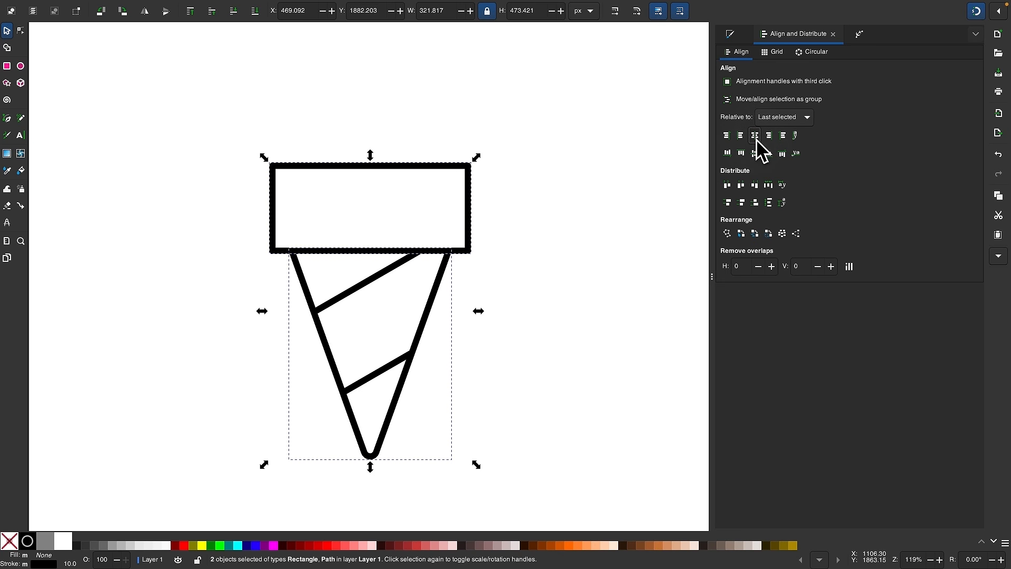
{"action": "left_click", "coordinate": [567, 226]}
Fully round the rectangle's corners with a vertical radius of about 67.8 px, giving it semicircular ends.
{"action": "scroll", "coordinate": [369, 208], "scroll_direction": "up", "scroll_amount": 1}
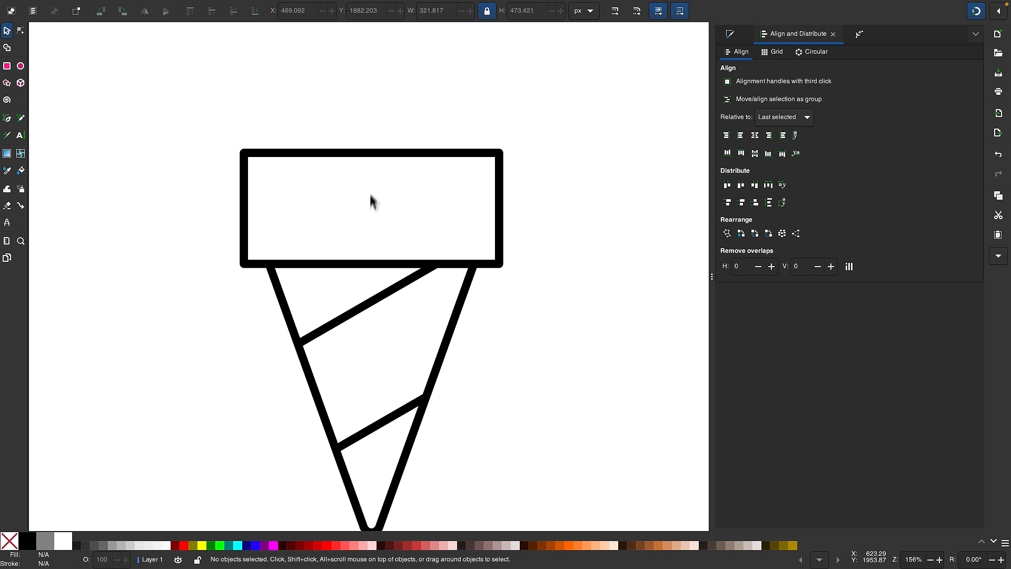
{"action": "left_click", "coordinate": [383, 153]}
{"action": "left_click", "coordinate": [7, 67]}
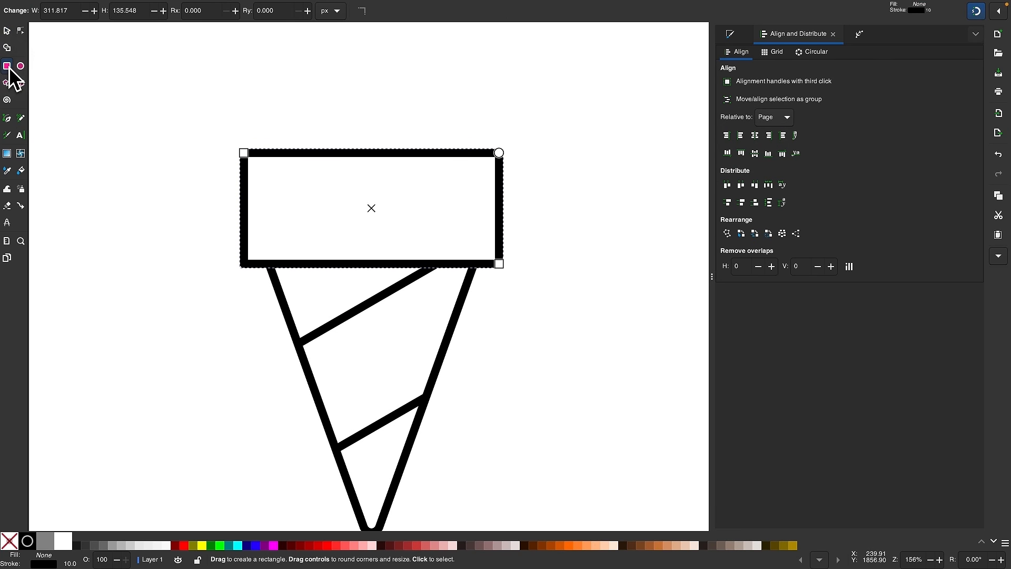
{"action": "left_click_drag", "start_coordinate": [499, 153], "coordinate": [504, 217]}
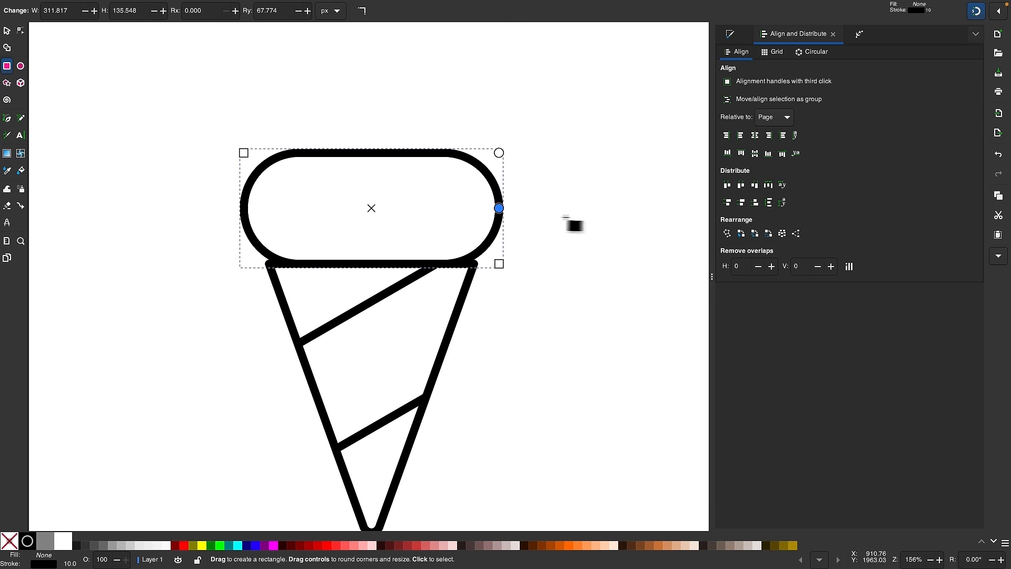
Widen the rounded rectangle symmetrically about its centre to about 381 px so it overhangs both cone corners.
{"action": "left_click", "coordinate": [7, 30]}
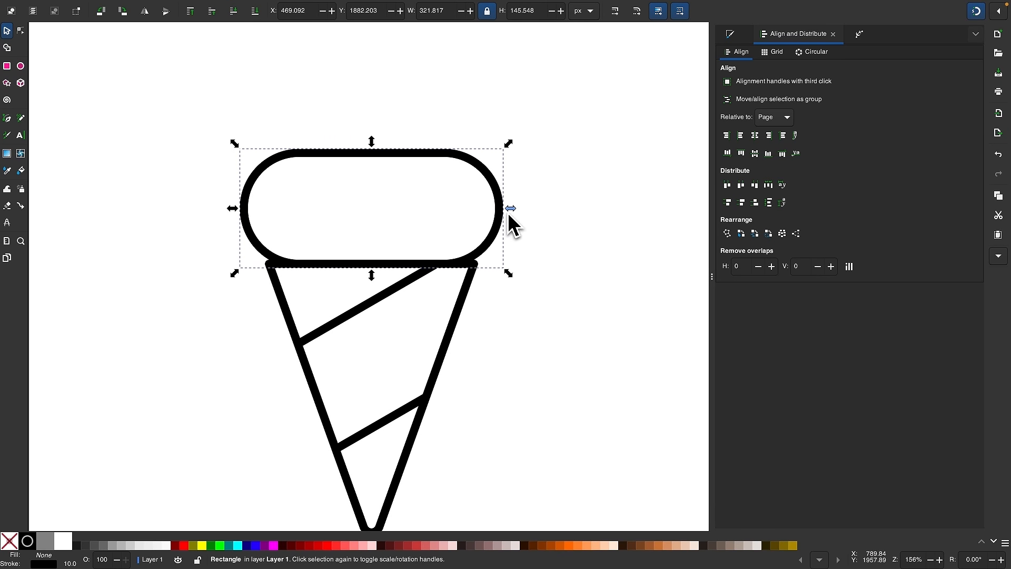
{"action": "scroll", "coordinate": [310, 232], "scroll_direction": "up", "scroll_amount": 2, "text": "ctrl"}
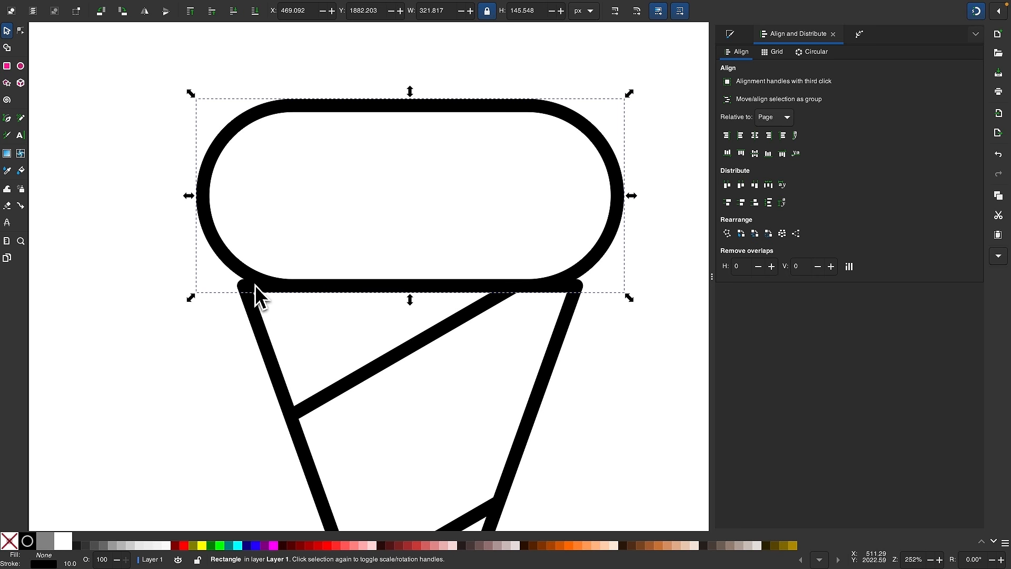
{"action": "scroll", "coordinate": [250, 284], "scroll_direction": "up", "scroll_amount": 3, "text": "ctrl"}
{"action": "scroll", "coordinate": [237, 295], "scroll_direction": "down", "scroll_amount": 4, "text": "ctrl"}
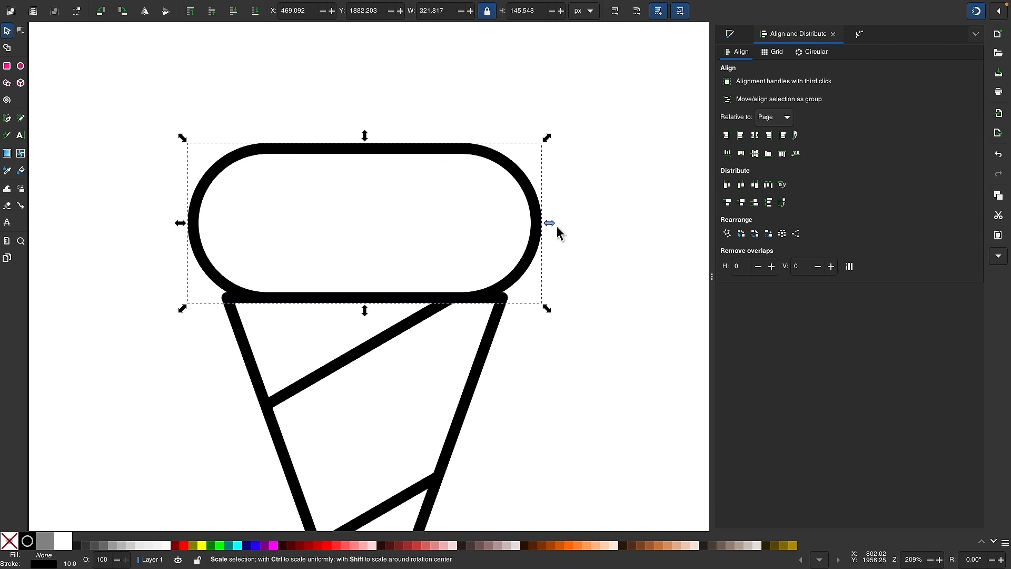
{"action": "left_click_drag", "start_coordinate": [552, 223], "coordinate": [586, 222]}
{"action": "scroll", "coordinate": [329, 250], "scroll_direction": "down", "scroll_amount": 2}
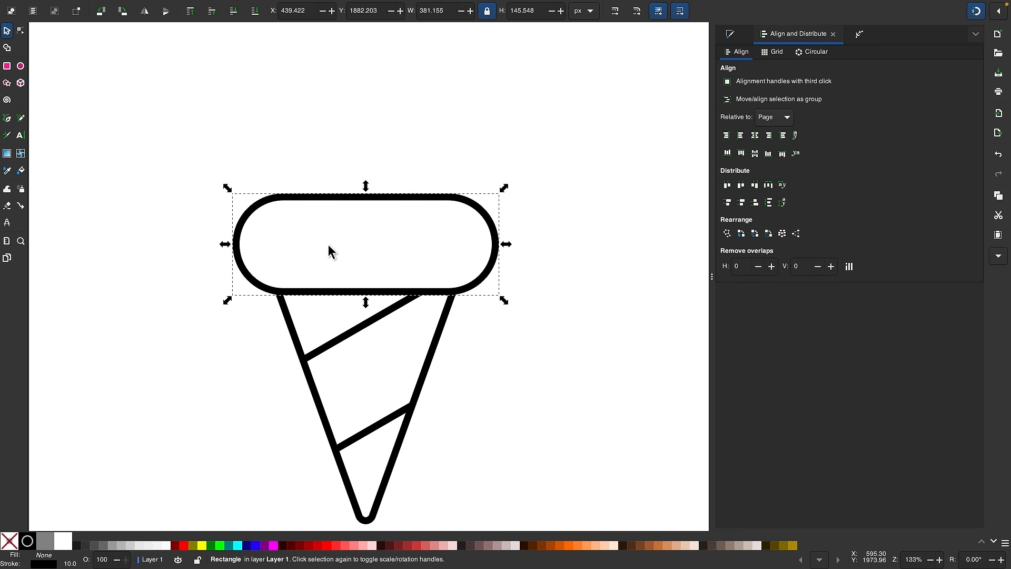
Duplicate the rounded rectangle and move the copy straight up by 135.55 px, snapping it onto the original's top edge.
{"action": "scroll", "coordinate": [330, 250], "scroll_direction": "up", "scroll_amount": 1}
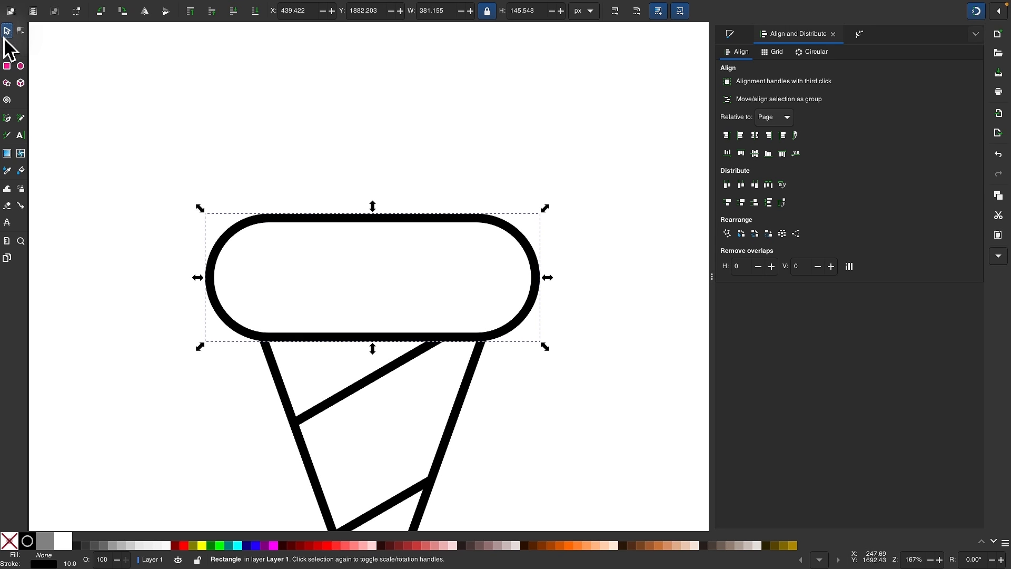
{"action": "right_click", "coordinate": [327, 216]}
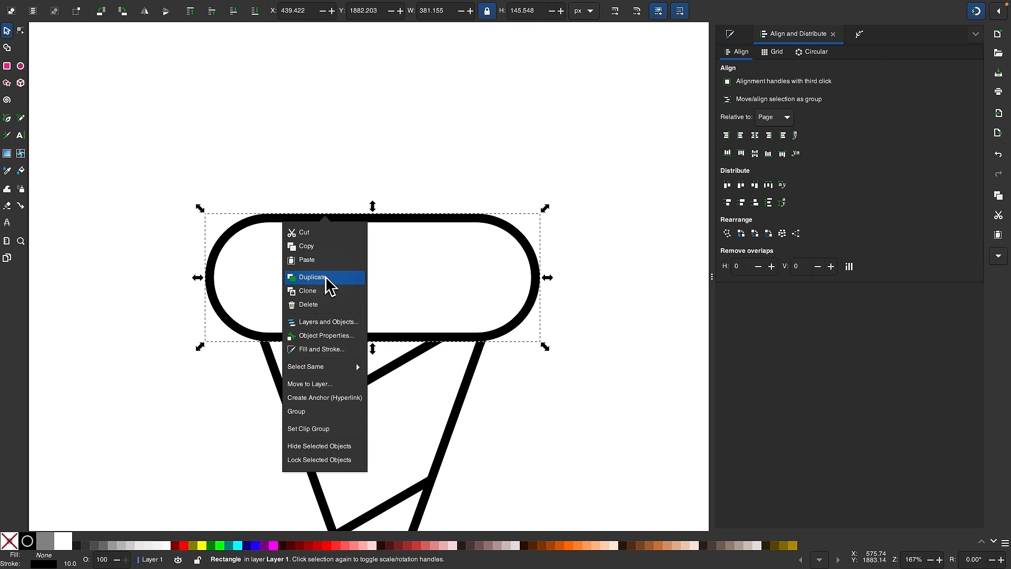
{"action": "left_click", "coordinate": [316, 277]}
{"action": "left_click_drag", "start_coordinate": [490, 343], "coordinate": [492, 219]}
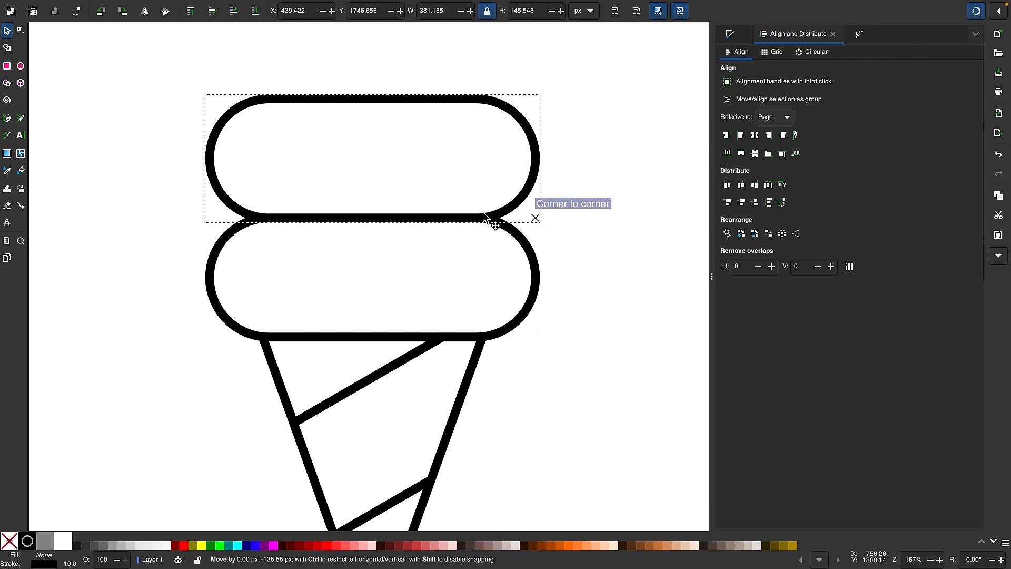
Narrow the upper rounded rectangle symmetrically about its centre to about 312 px wide, keeping its height.
{"action": "scroll", "coordinate": [458, 216], "scroll_direction": "up", "scroll_amount": 2}
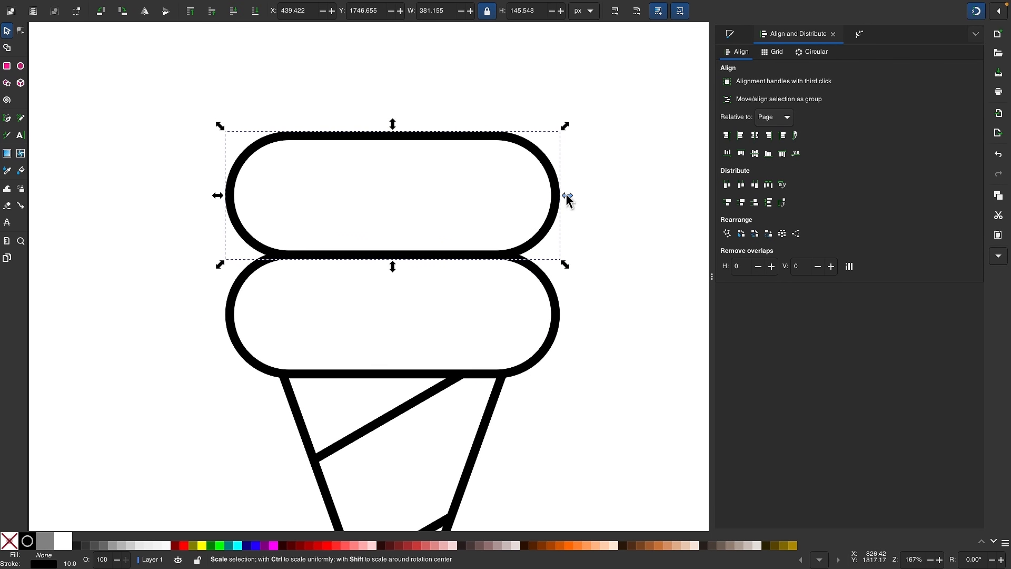
{"action": "left_click_drag", "start_coordinate": [565, 198], "coordinate": [536, 197]}
{"action": "scroll", "coordinate": [537, 200], "scroll_direction": "down", "scroll_amount": 3}
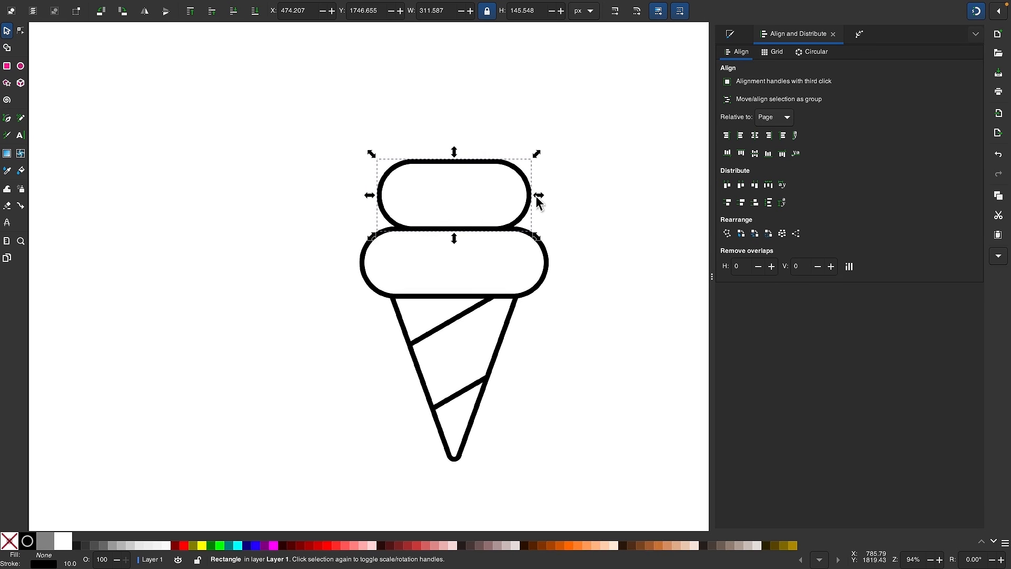
{"action": "scroll", "coordinate": [514, 210], "scroll_direction": "up", "scroll_amount": 3}
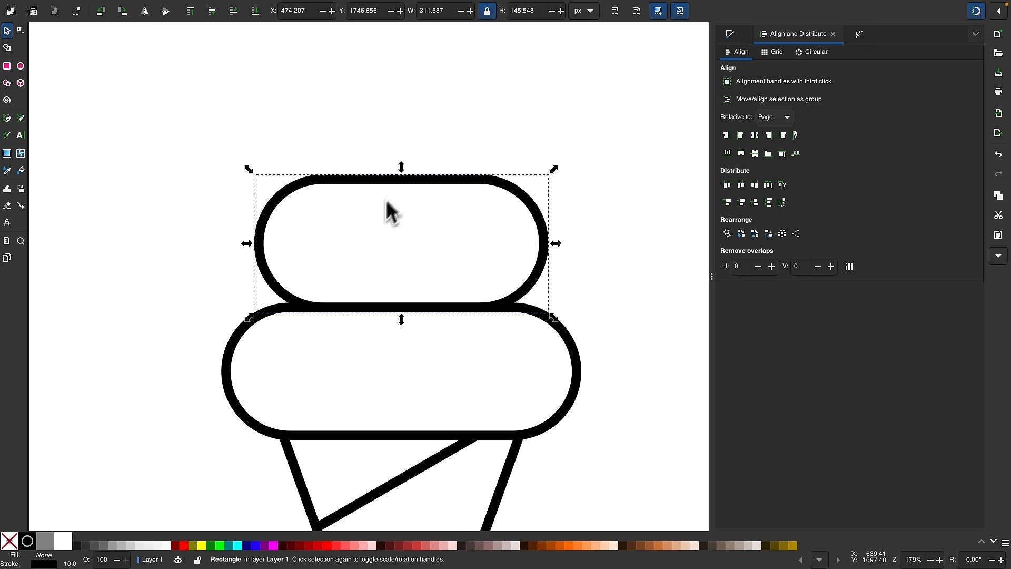
Duplicate the upper rounded rectangle and move the copy straight up, snapping its bottom edge onto the original's top edge.
{"action": "scroll", "coordinate": [431, 152], "scroll_direction": "up", "scroll_amount": 2}
{"action": "scroll", "coordinate": [430, 152], "scroll_direction": "right", "scroll_amount": 1}
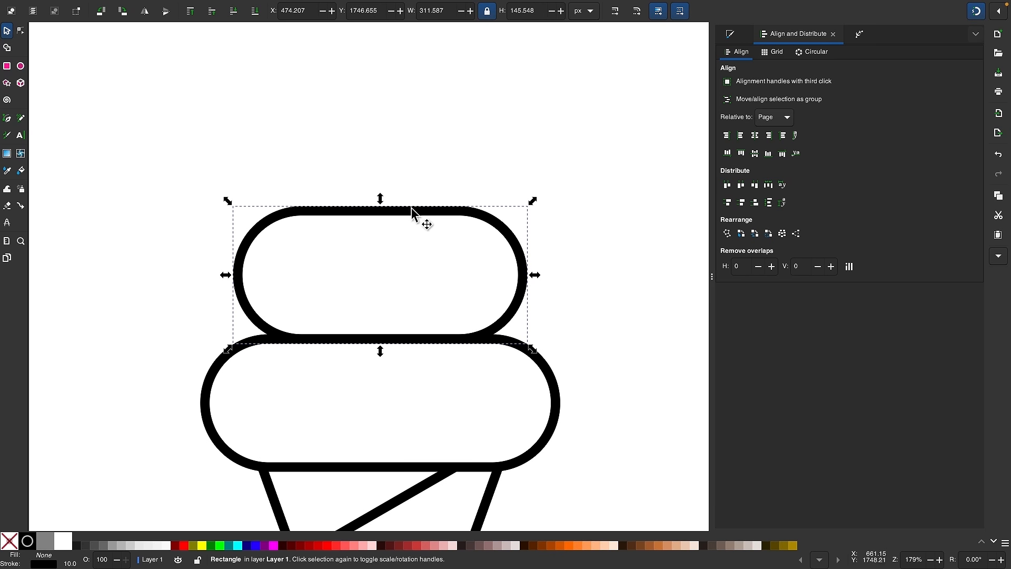
{"action": "right_click", "coordinate": [411, 210]}
{"action": "left_click", "coordinate": [412, 273]}
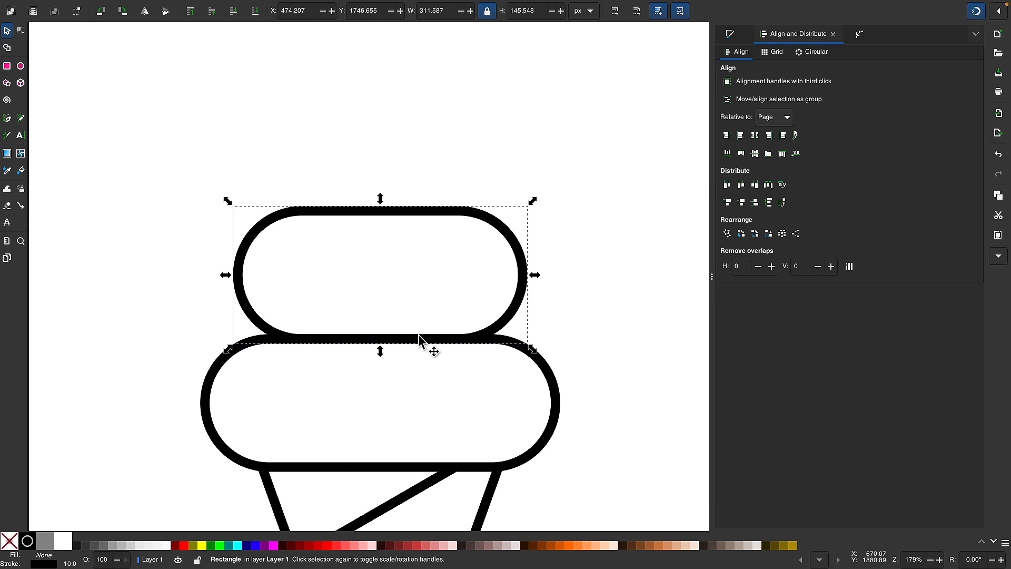
{"action": "left_click_drag", "start_coordinate": [420, 340], "coordinate": [420, 211]}
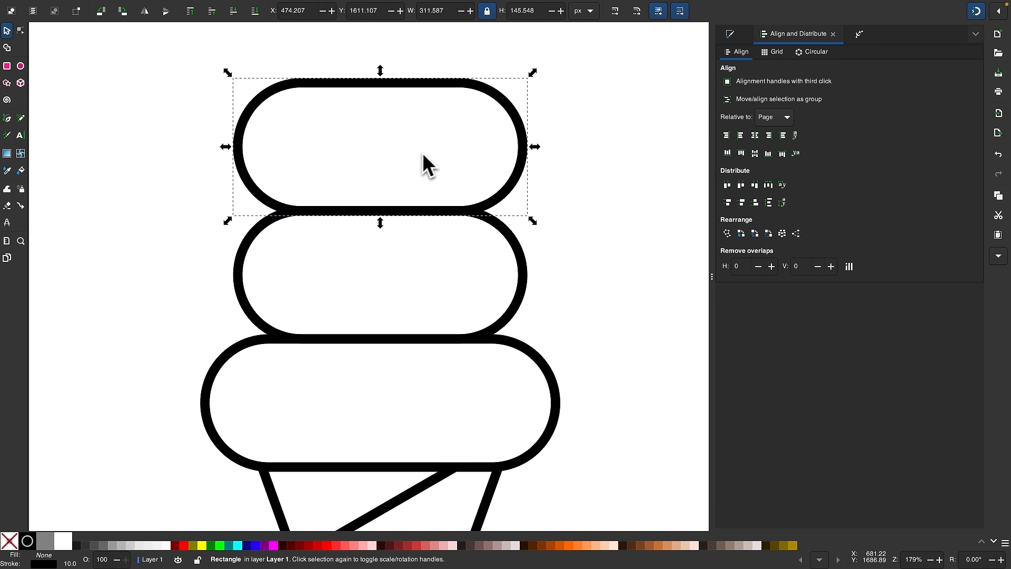
Narrow the third, topmost rounded rectangle symmetrically about its centre to about 250 px wide.
{"action": "scroll", "coordinate": [430, 165], "scroll_direction": "up", "scroll_amount": 3}
{"action": "scroll", "coordinate": [432, 164], "scroll_direction": "left", "scroll_amount": 1}
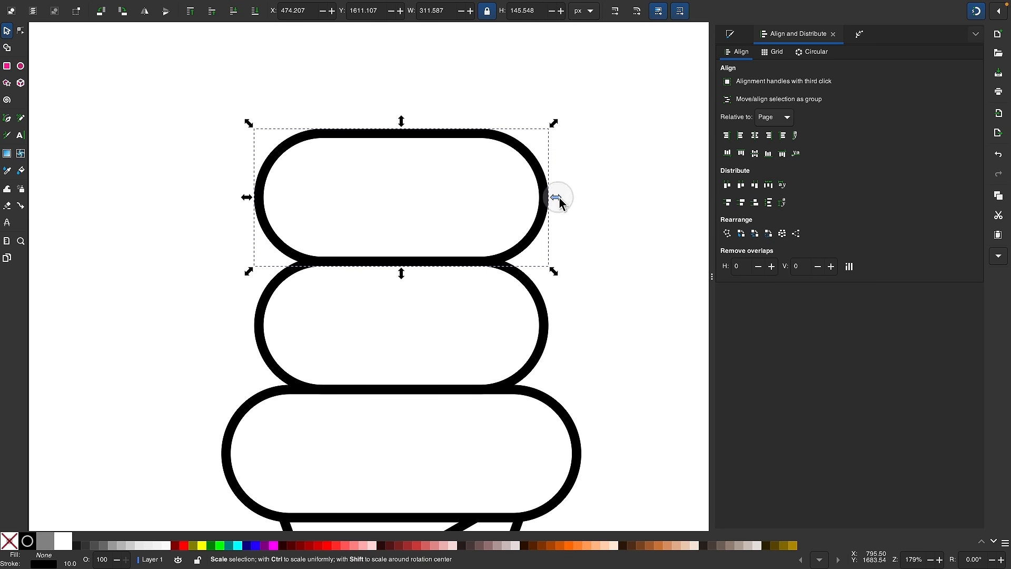
{"action": "left_click_drag", "start_coordinate": [557, 197], "coordinate": [530, 199]}
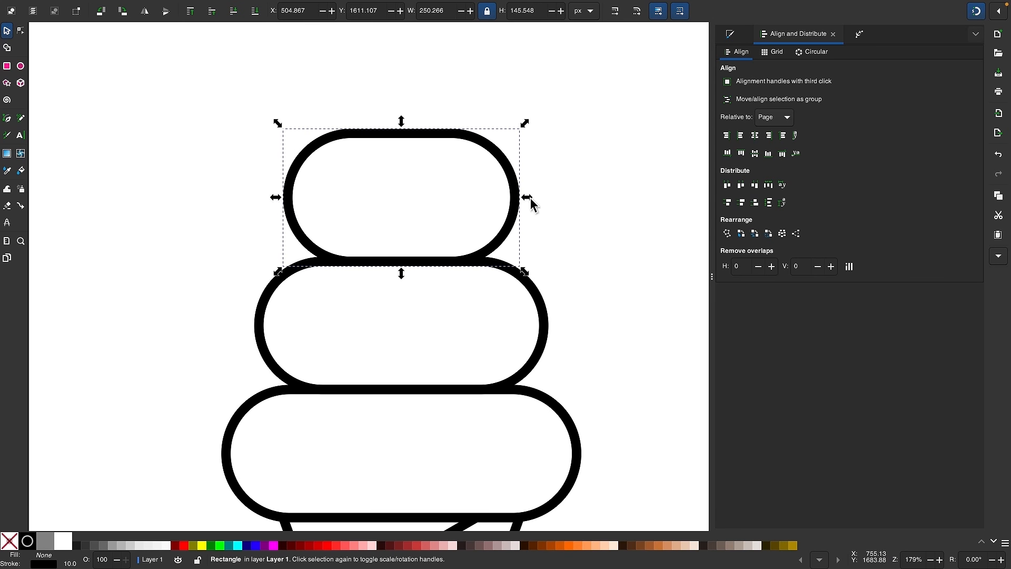
Convert the topmost rounded rectangle from a shape object to an editable path.
{"action": "scroll", "coordinate": [401, 191], "scroll_direction": "up", "scroll_amount": 2}
{"action": "scroll", "coordinate": [397, 192], "scroll_direction": "up", "scroll_amount": 2}
{"action": "scroll", "coordinate": [396, 191], "scroll_direction": "right", "scroll_amount": 1}
{"action": "mouse_move", "coordinate": [176, 5]}
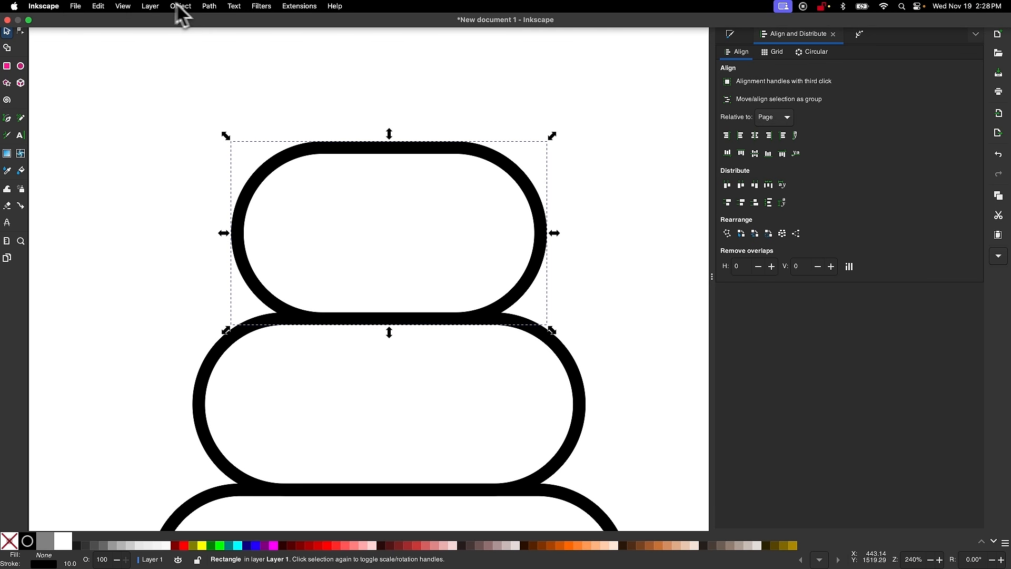
{"action": "left_click", "coordinate": [210, 6]}
{"action": "left_click", "coordinate": [221, 21]}
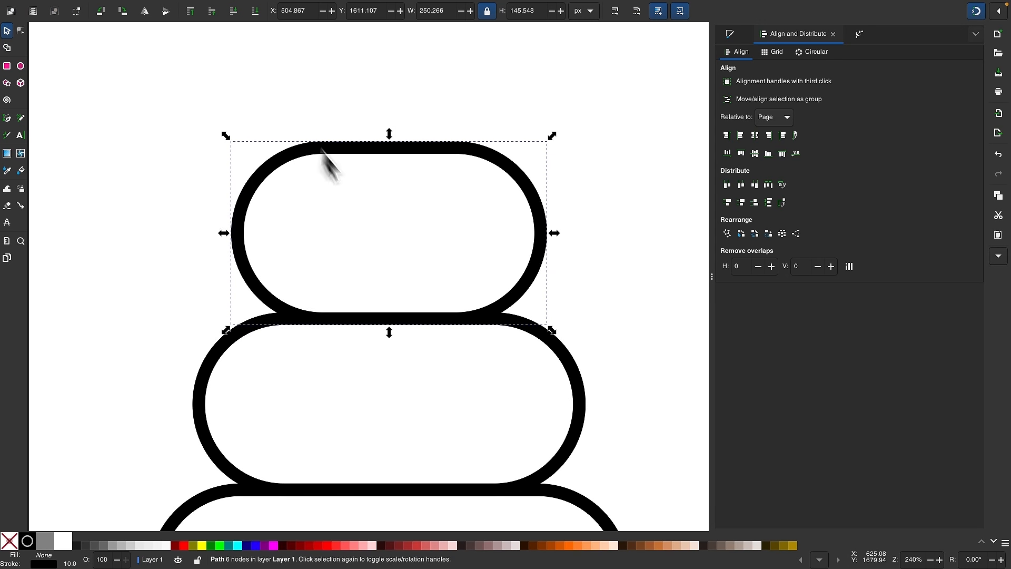
Break the topmost path at the two nodes where its right arc meets the straight edges, separate the pieces and deselect them.
{"action": "left_click", "coordinate": [20, 30]}
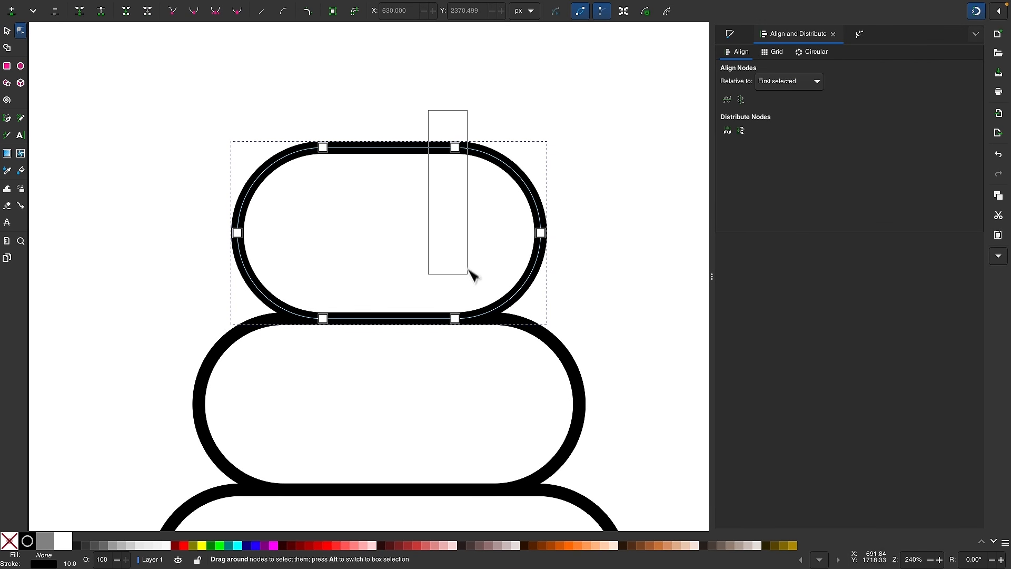
{"action": "left_click_drag", "start_coordinate": [468, 272], "coordinate": [477, 362]}
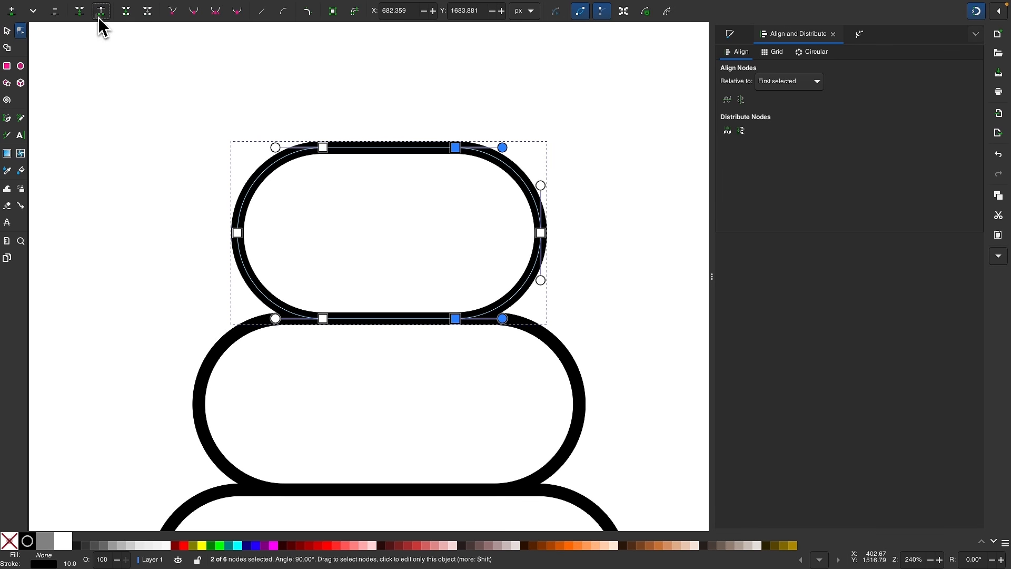
{"action": "left_click", "coordinate": [209, 6]}
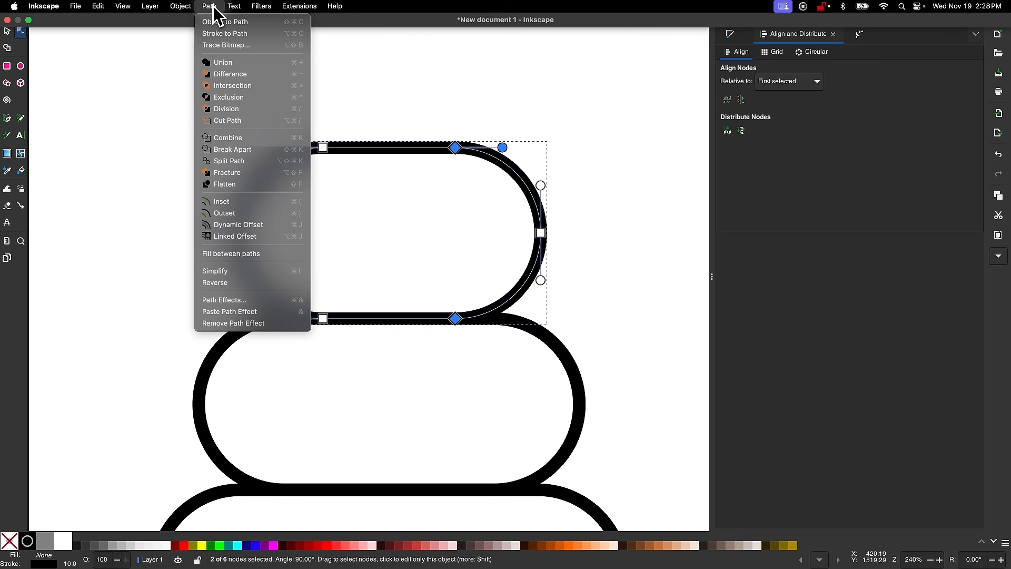
{"action": "left_click", "coordinate": [231, 149]}
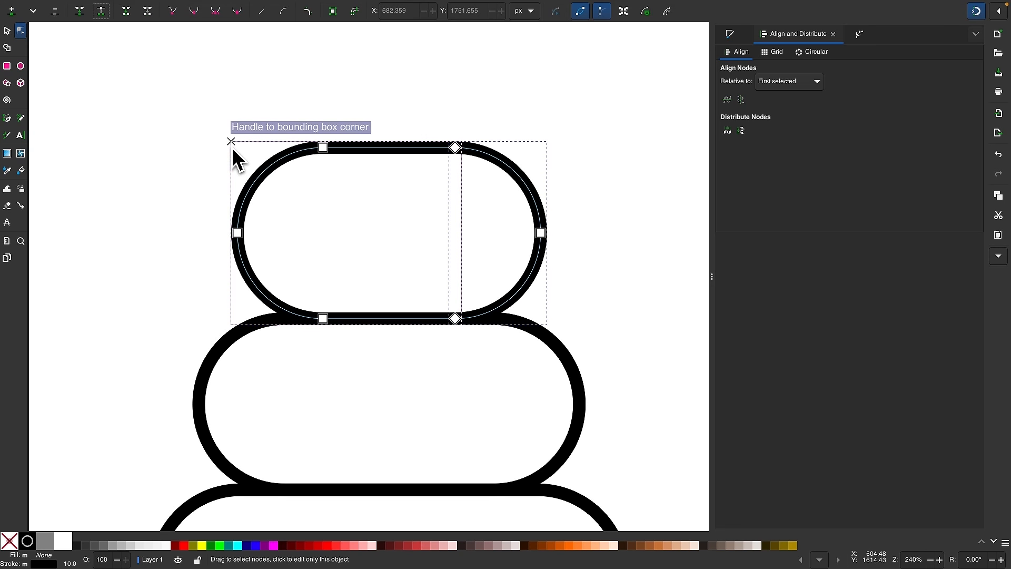
{"action": "left_click", "coordinate": [7, 30]}
{"action": "left_click", "coordinate": [131, 144]}
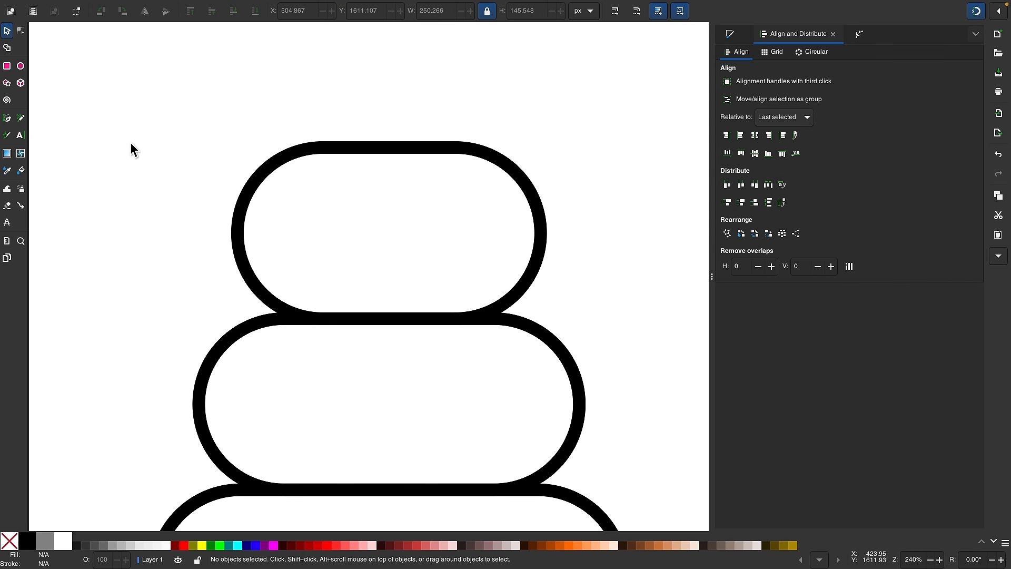
Scale the left piece proportionally from its lower right corner to about 122 × 98 px and shift it left about 35 px.
{"action": "left_click", "coordinate": [371, 148]}
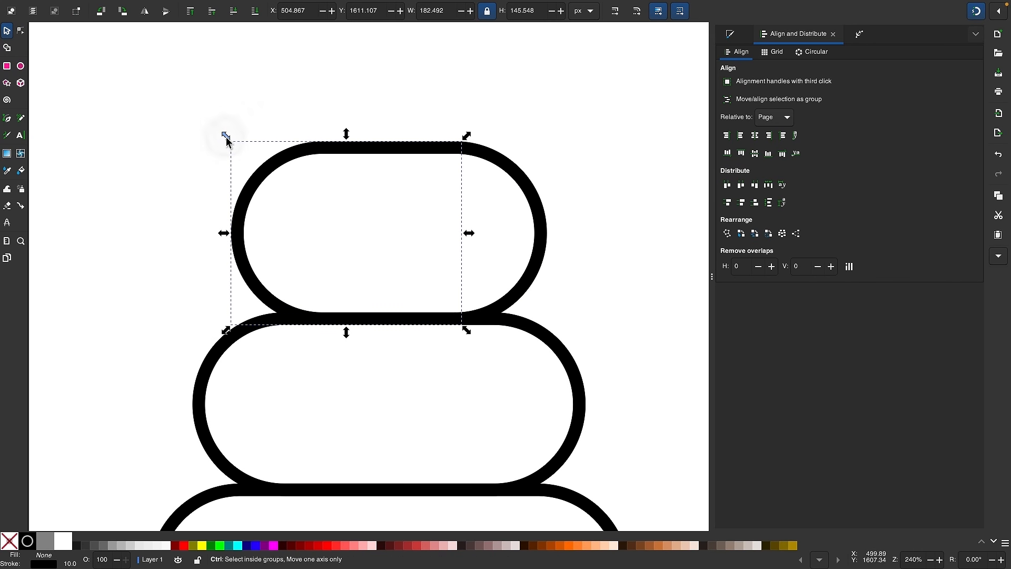
{"action": "left_click_drag", "start_coordinate": [225, 136], "coordinate": [301, 200]}
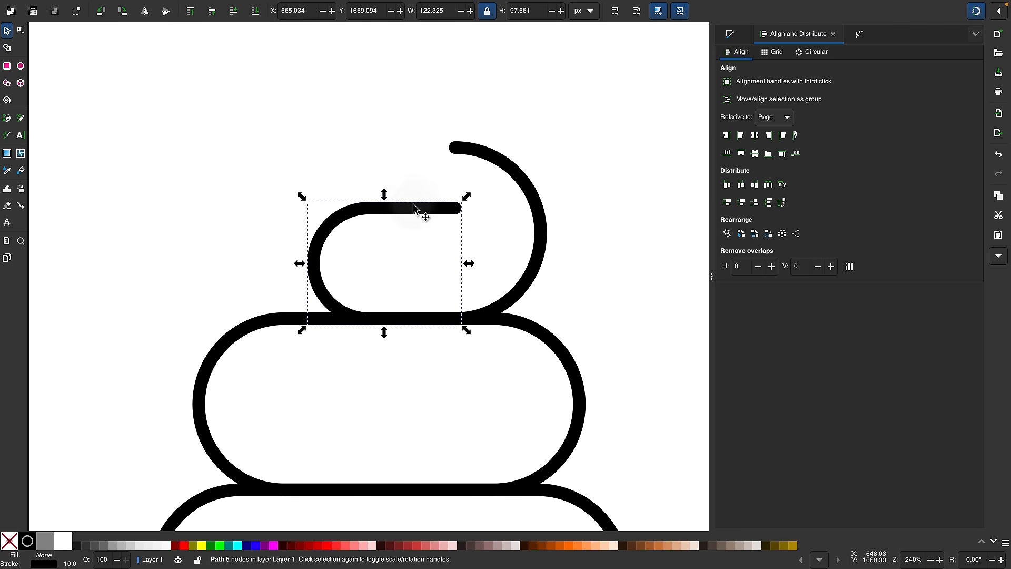
{"action": "left_click_drag", "start_coordinate": [413, 206], "coordinate": [366, 210]}
{"action": "scroll", "coordinate": [456, 194], "scroll_direction": "up", "scroll_amount": 1}
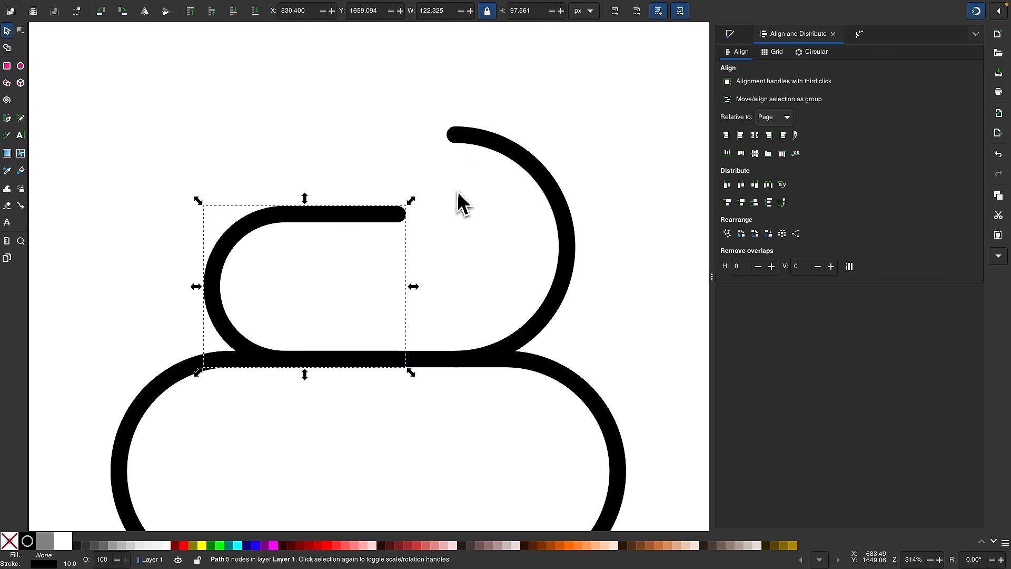
Extend the right arc from its upper end with a straight Pen segment to the upper right end of the left piece.
{"action": "left_click", "coordinate": [477, 141]}
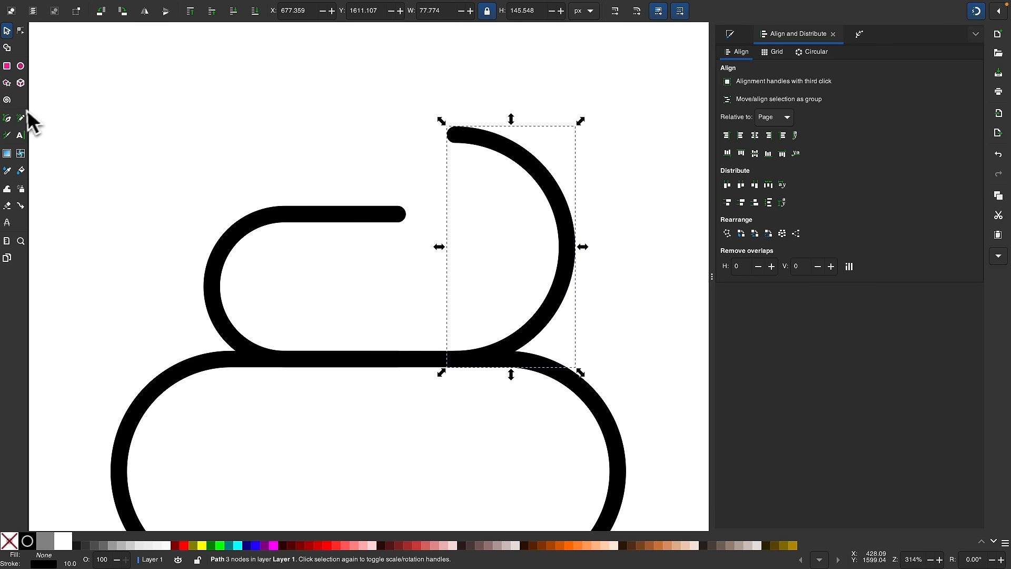
{"action": "left_click", "coordinate": [9, 123]}
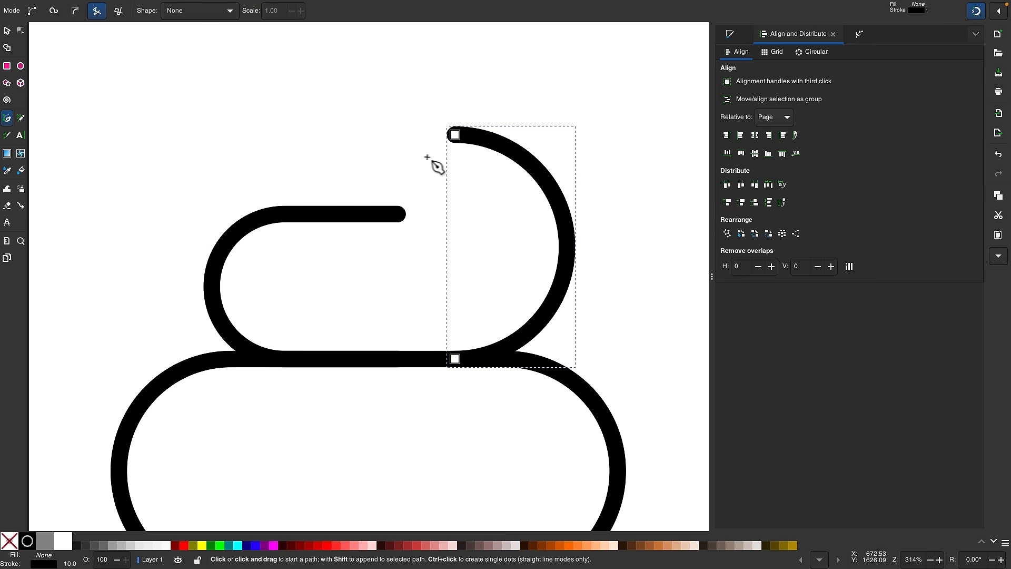
{"action": "left_click", "coordinate": [454, 136]}
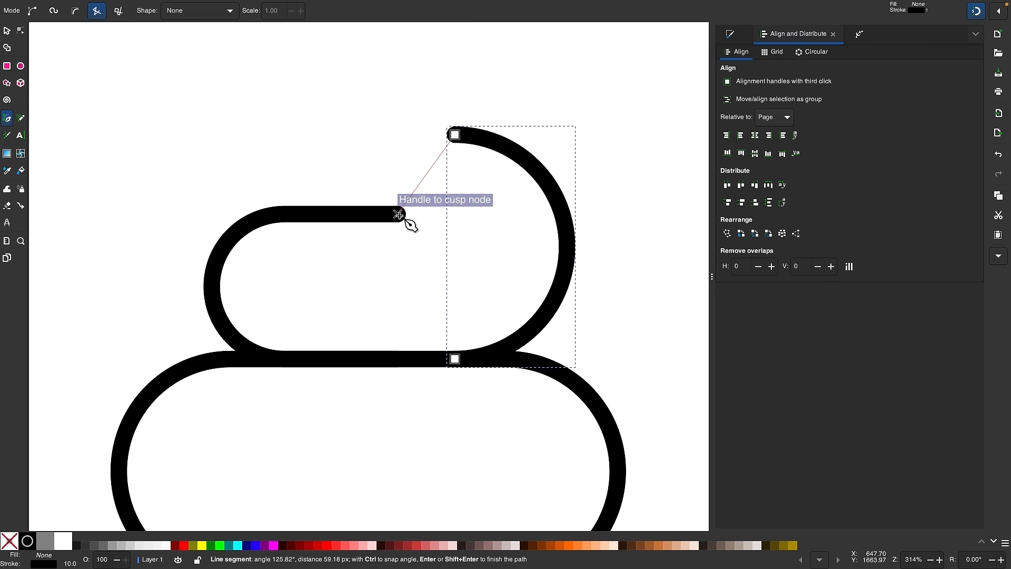
{"action": "left_click", "coordinate": [399, 214]}
{"action": "left_click", "coordinate": [399, 213]}
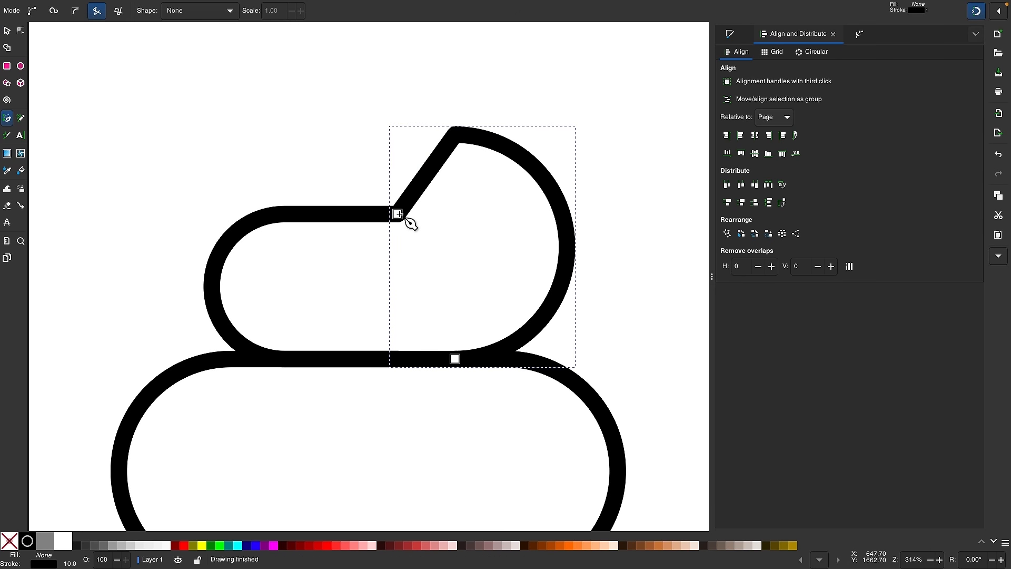
Bend the connecting segment into a smooth inward curve, with a horizontal handle at its lower node and a vertical one at its upper node.
{"action": "left_click", "coordinate": [20, 32]}
{"action": "scroll", "coordinate": [280, 122], "scroll_direction": "up", "scroll_amount": 3, "text": "ctrl"}
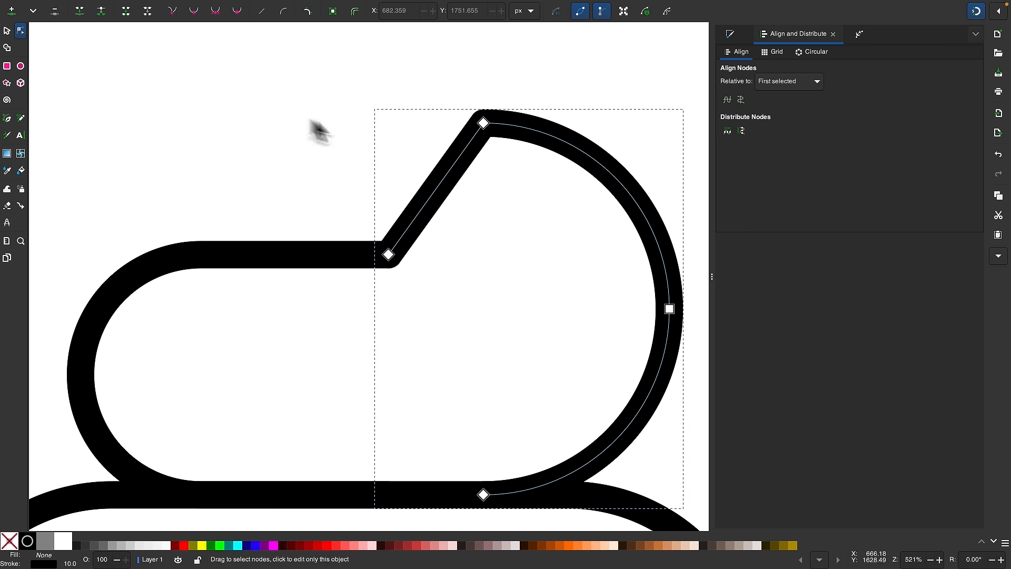
{"action": "left_click_drag", "start_coordinate": [448, 174], "coordinate": [467, 216]}
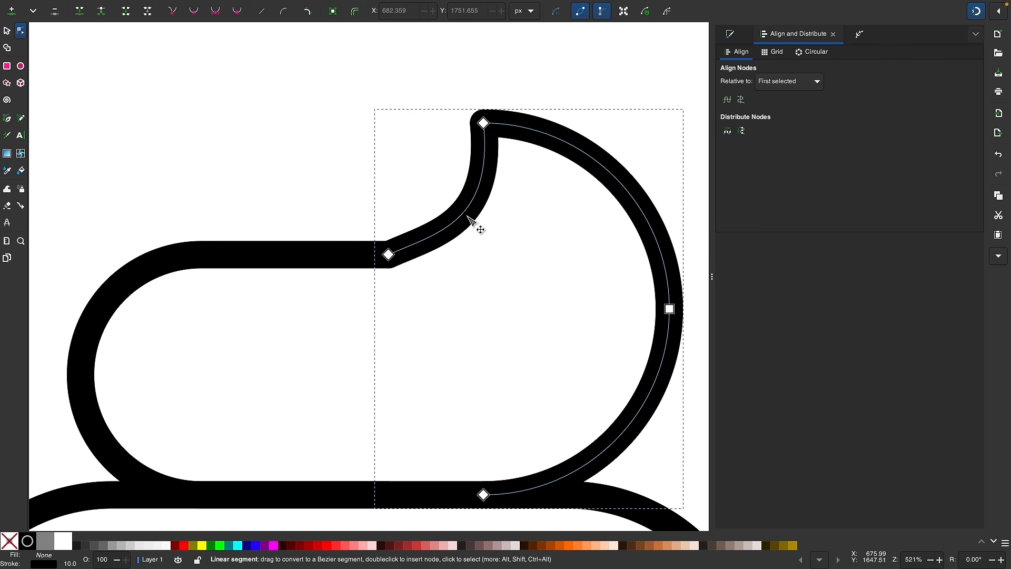
{"action": "left_click", "coordinate": [388, 254]}
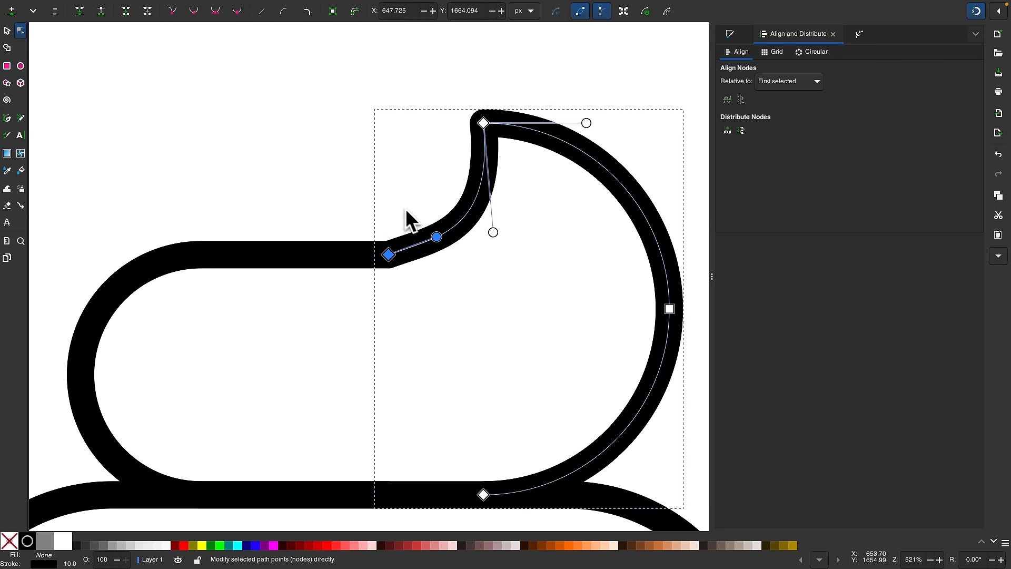
{"action": "scroll", "coordinate": [420, 292], "scroll_direction": "up", "scroll_amount": 1, "text": "ctrl"}
{"action": "left_click_drag", "start_coordinate": [441, 230], "coordinate": [454, 255]}
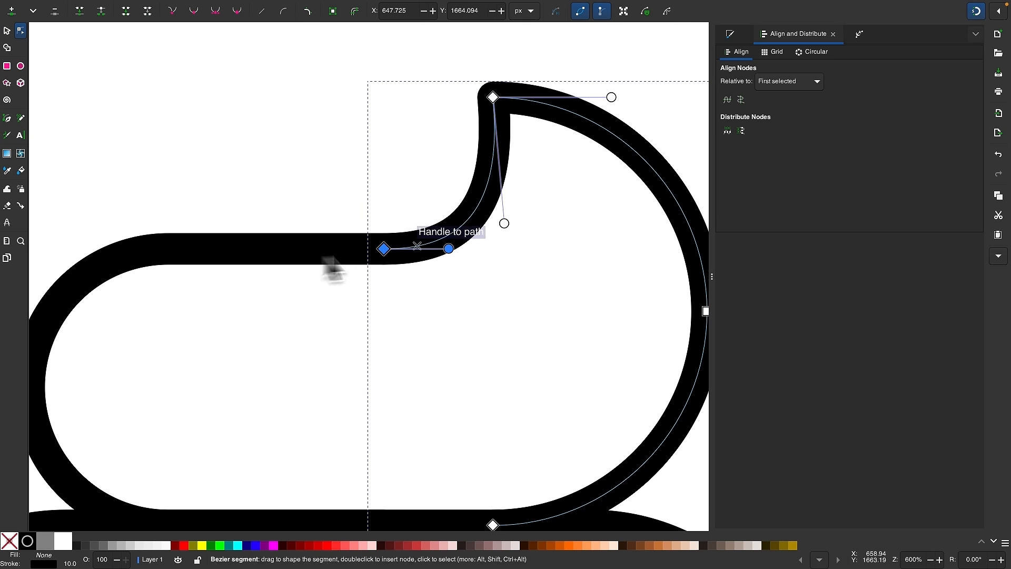
{"action": "left_click_drag", "start_coordinate": [504, 224], "coordinate": [495, 189]}
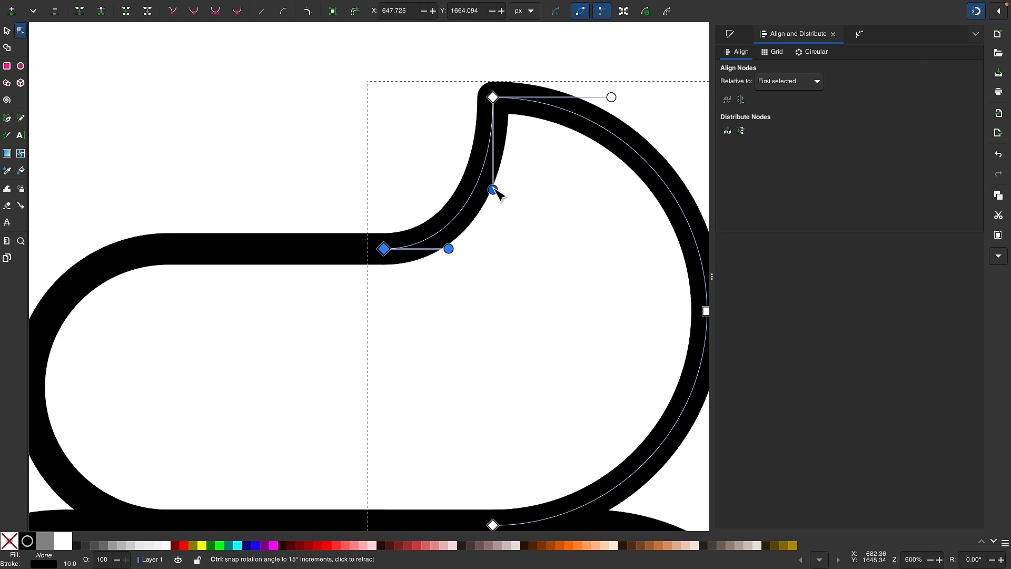
{"action": "scroll", "coordinate": [413, 180], "scroll_direction": "down", "scroll_amount": 2}
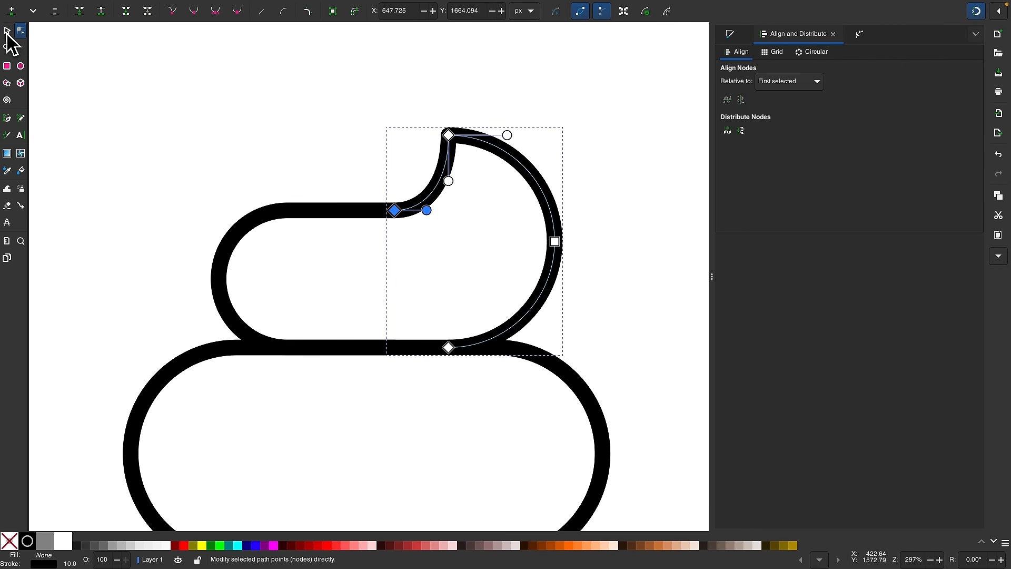
Shorten the left piece by moving the three nodes of its rounded end about 36 px horizontally to the right.
{"action": "left_click", "coordinate": [7, 33]}
{"action": "scroll", "coordinate": [298, 214], "scroll_direction": "down", "scroll_amount": 2}
{"action": "scroll", "coordinate": [298, 214], "scroll_direction": "up", "scroll_amount": 1}
{"action": "scroll", "coordinate": [297, 214], "scroll_direction": "left", "scroll_amount": 1}
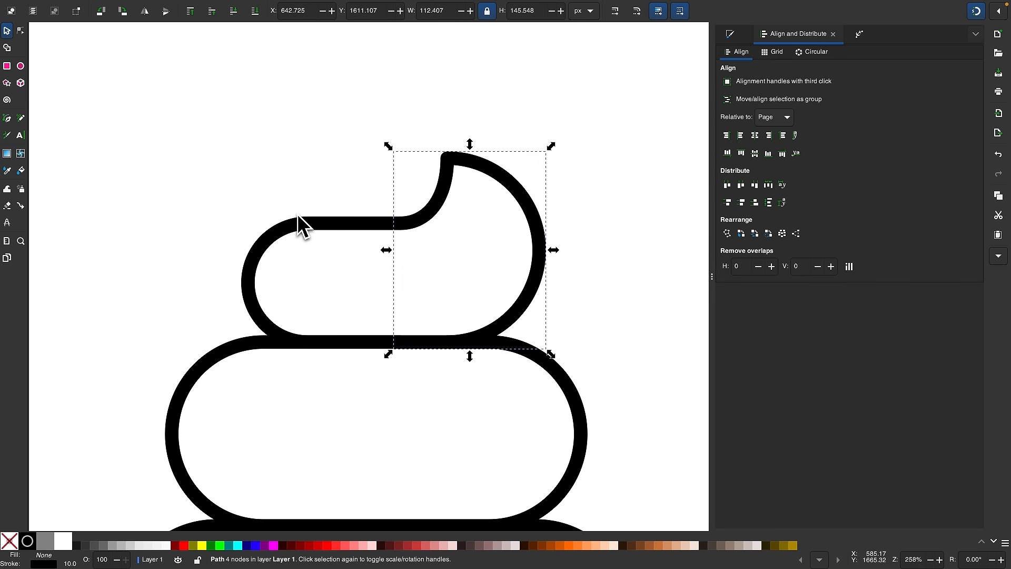
{"action": "scroll", "coordinate": [325, 195], "scroll_direction": "up", "scroll_amount": 1}
{"action": "left_click", "coordinate": [20, 30]}
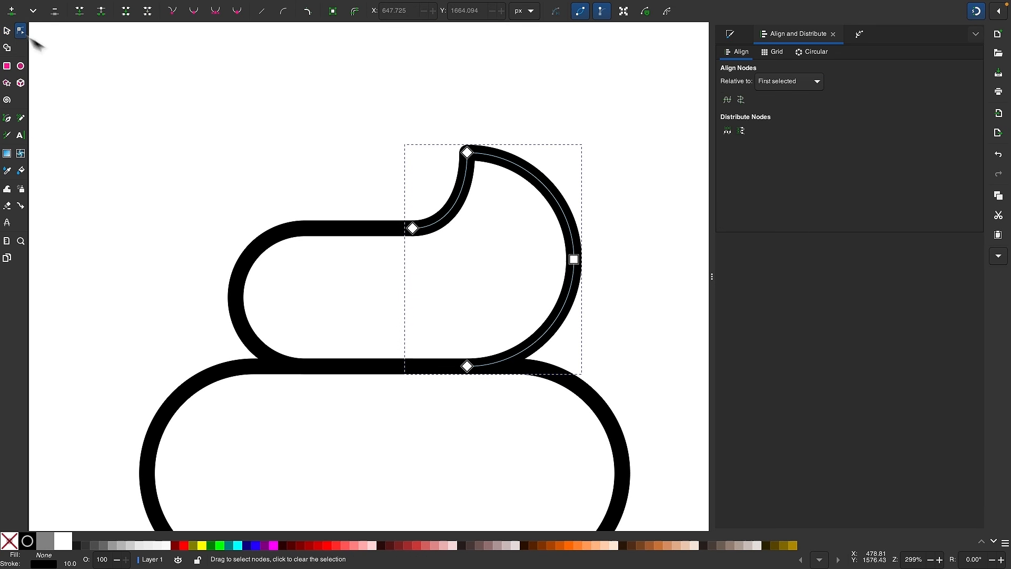
{"action": "left_click", "coordinate": [354, 232]}
{"action": "left_click_drag", "start_coordinate": [150, 169], "coordinate": [337, 466]}
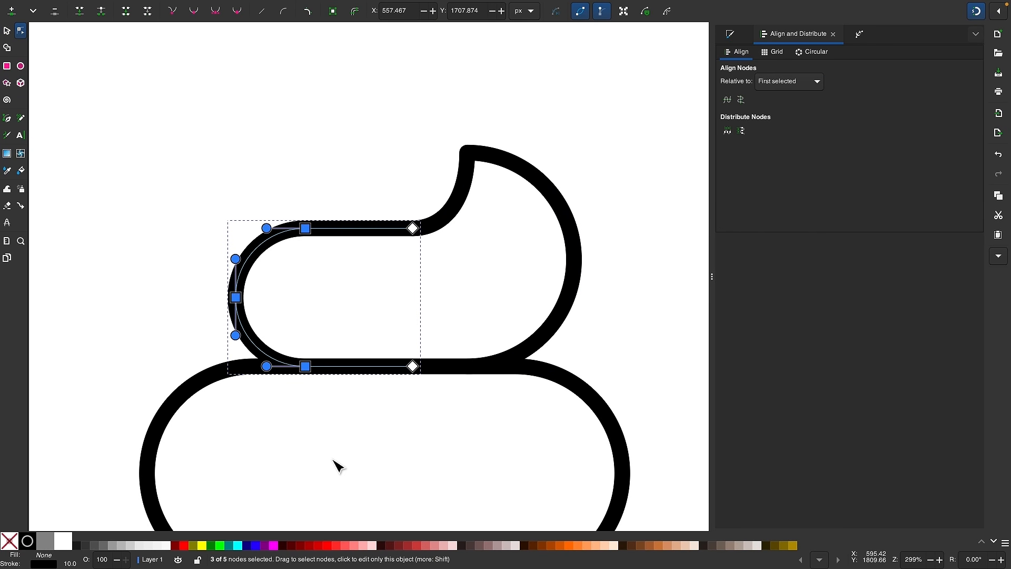
{"action": "left_click_drag", "start_coordinate": [306, 366], "coordinate": [361, 366]}
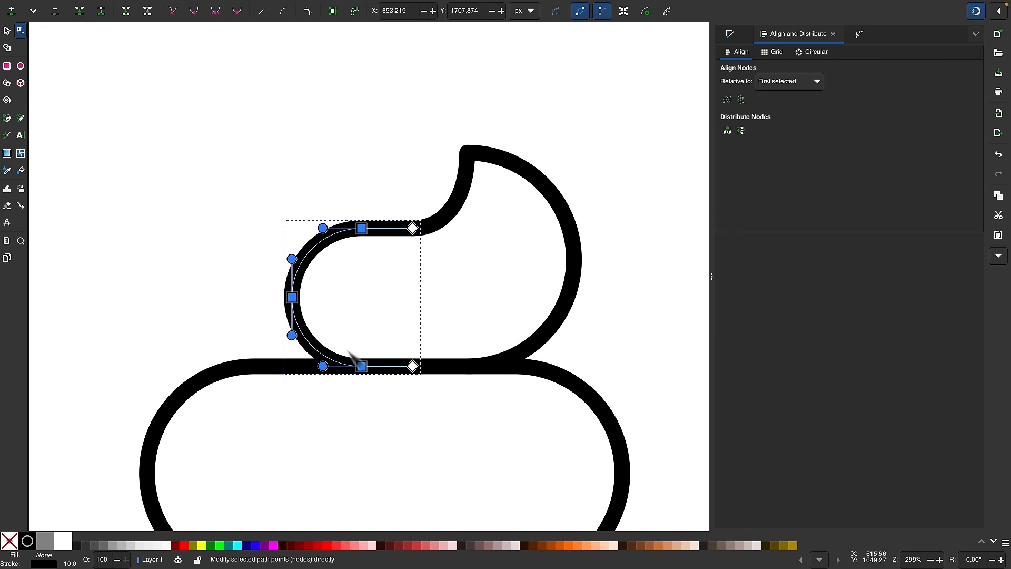
Select both pieces of the top swirl and move them horizontally left so they sit roughly centred on the scoop below.
{"action": "left_click", "coordinate": [7, 31]}
{"action": "left_click_drag", "start_coordinate": [202, 63], "coordinate": [599, 417]}
{"action": "left_click_drag", "start_coordinate": [554, 329], "coordinate": [515, 334]}
{"action": "scroll", "coordinate": [492, 309], "scroll_direction": "down", "scroll_amount": 3}
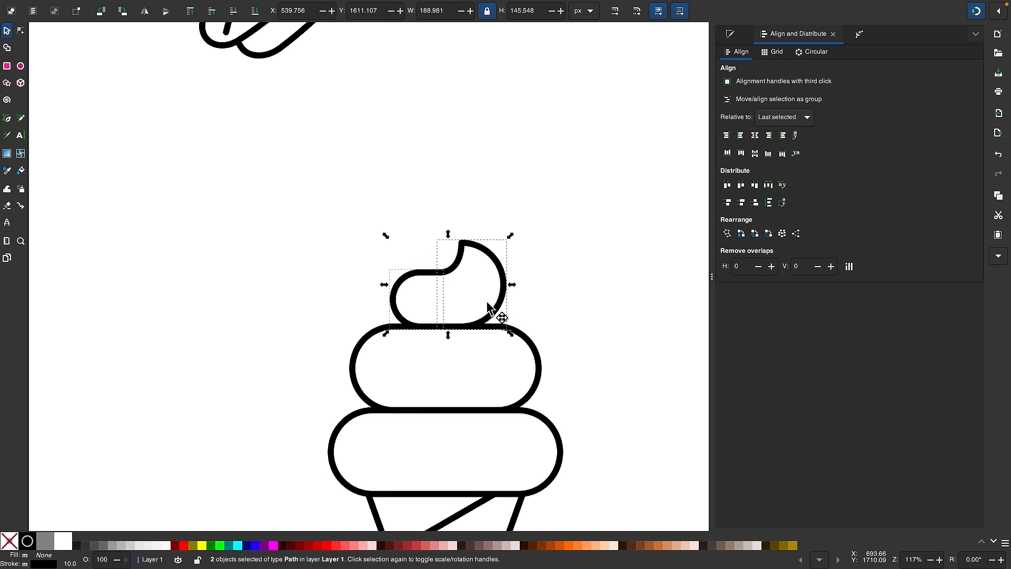
Scale the top swirl proportionally to about 202 × 155 px, keeping its base on the scoop below.
{"action": "scroll", "coordinate": [493, 308], "scroll_direction": "down", "scroll_amount": 4}
{"action": "scroll", "coordinate": [492, 308], "scroll_direction": "right", "scroll_amount": 2}
{"action": "scroll", "coordinate": [423, 268], "scroll_direction": "up", "scroll_amount": 2}
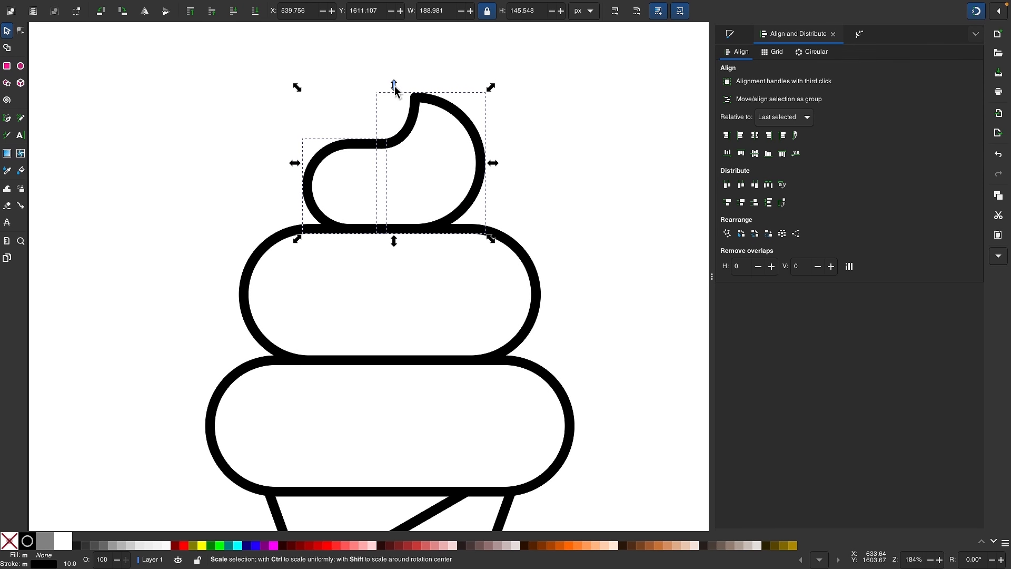
{"action": "left_click_drag", "start_coordinate": [394, 84], "coordinate": [394, 75]}
{"action": "scroll", "coordinate": [497, 247], "scroll_direction": "down", "scroll_amount": 2}
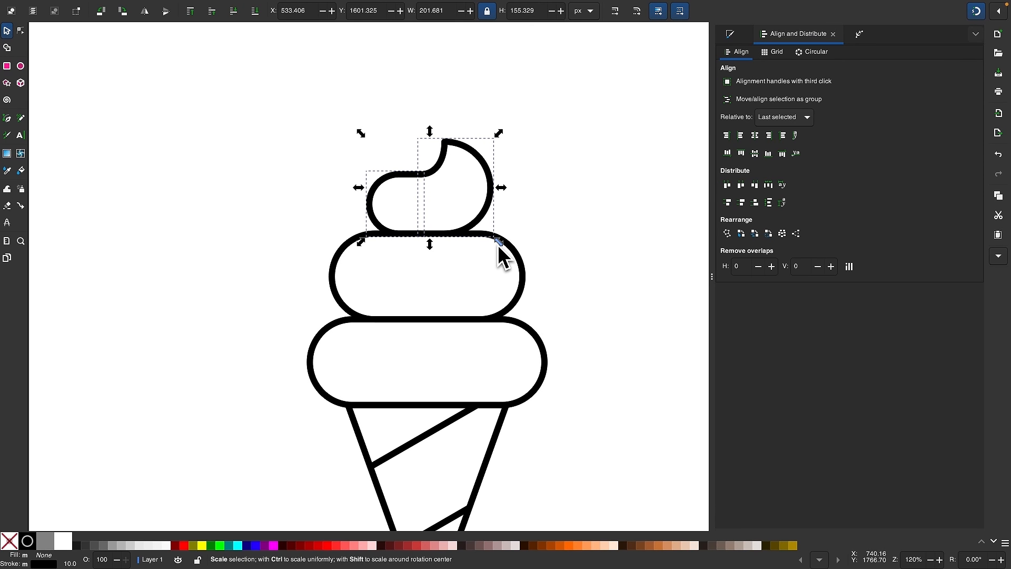
Select both scoops and the two pieces of the top swirl and convert them to paths.
{"action": "scroll", "coordinate": [501, 255], "scroll_direction": "down", "scroll_amount": 1}
{"action": "left_click_drag", "start_coordinate": [219, 79], "coordinate": [580, 404]}
{"action": "left_click_drag", "start_coordinate": [536, 369], "coordinate": [570, 320]}
{"action": "key", "text": "ctrl+z"}
{"action": "scroll", "coordinate": [418, 264], "scroll_direction": "right", "scroll_amount": 1}
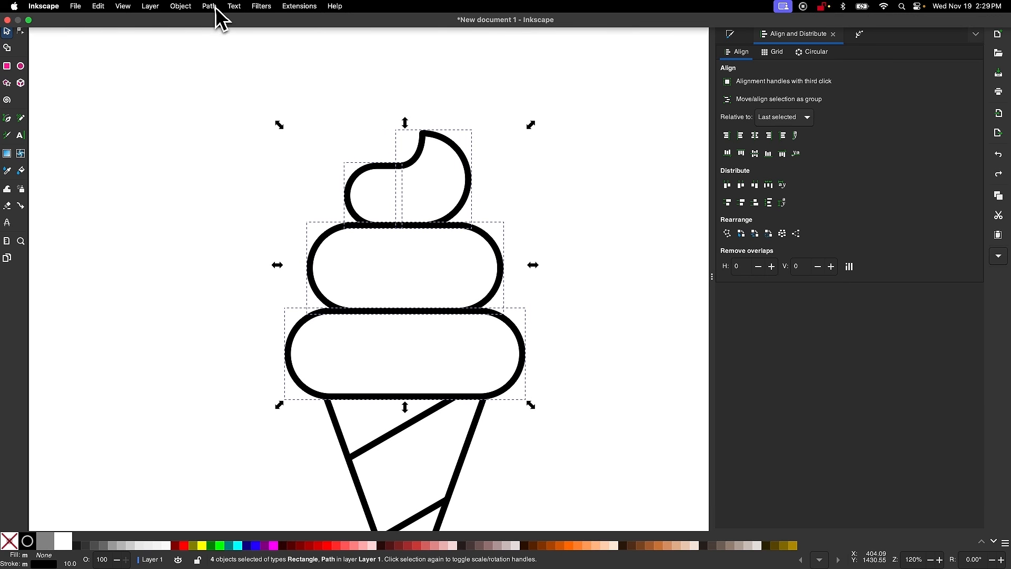
{"action": "left_click", "coordinate": [209, 6]}
{"action": "left_click", "coordinate": [216, 22]}
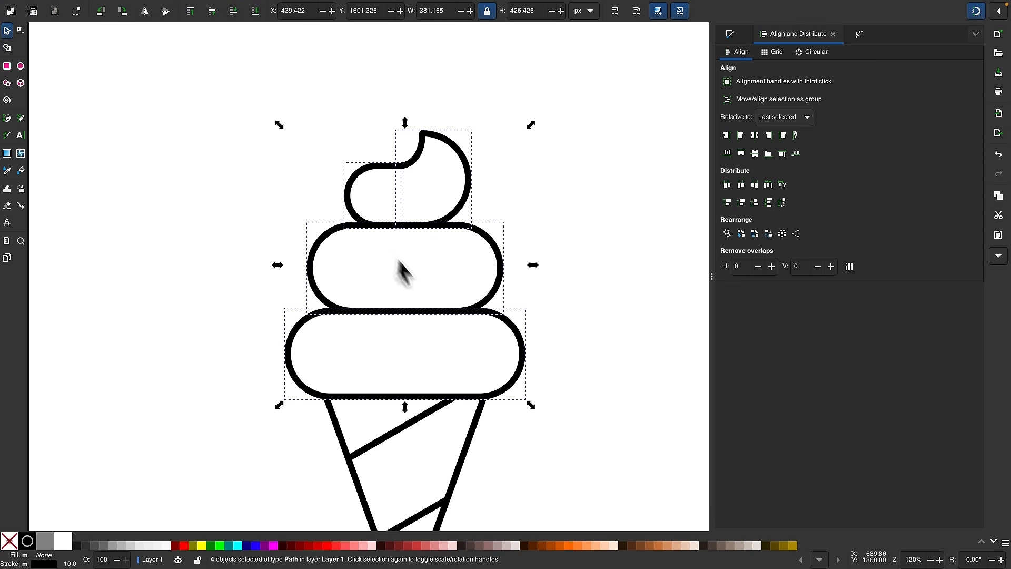
Skew the scoops and swirl vertically so they slant upward to the right, with the bottom scoop meeting the cone's upper right corner.
{"action": "left_click", "coordinate": [503, 274]}
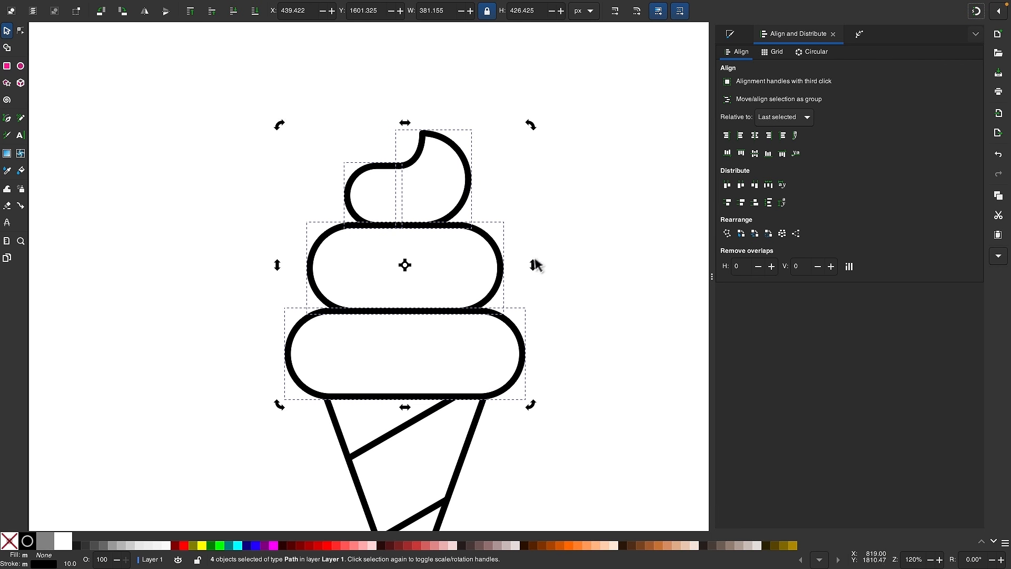
{"action": "left_click_drag", "start_coordinate": [532, 265], "coordinate": [491, 332]}
{"action": "scroll", "coordinate": [476, 342], "scroll_direction": "up", "scroll_amount": 2}
{"action": "scroll", "coordinate": [474, 363], "scroll_direction": "up", "scroll_amount": 3, "text": "ctrl"}
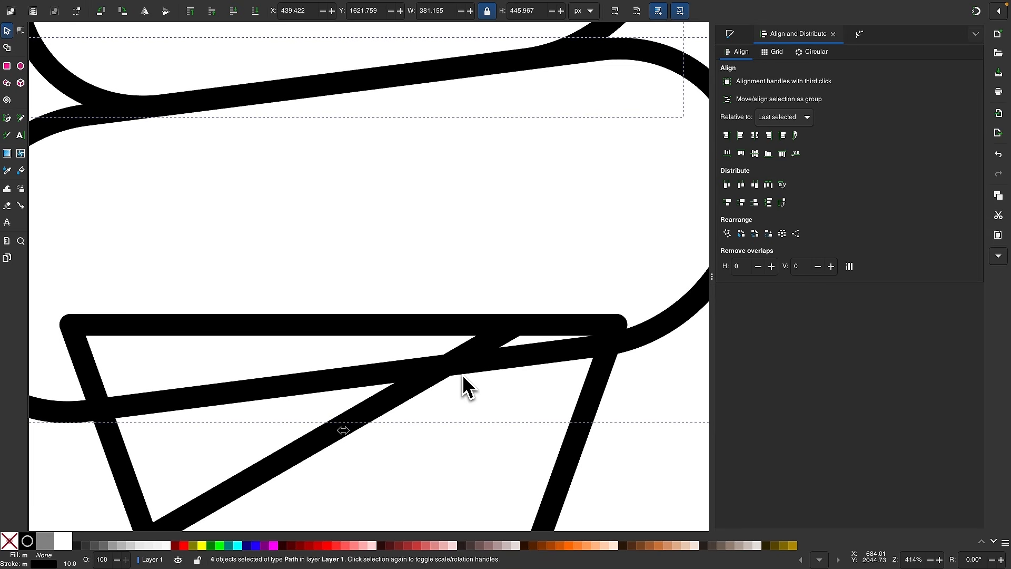
{"action": "scroll", "coordinate": [464, 376], "scroll_direction": "down", "scroll_amount": 4}
{"action": "scroll", "coordinate": [464, 376], "scroll_direction": "down", "scroll_amount": 1}
{"action": "scroll", "coordinate": [466, 382], "scroll_direction": "up", "scroll_amount": 2}
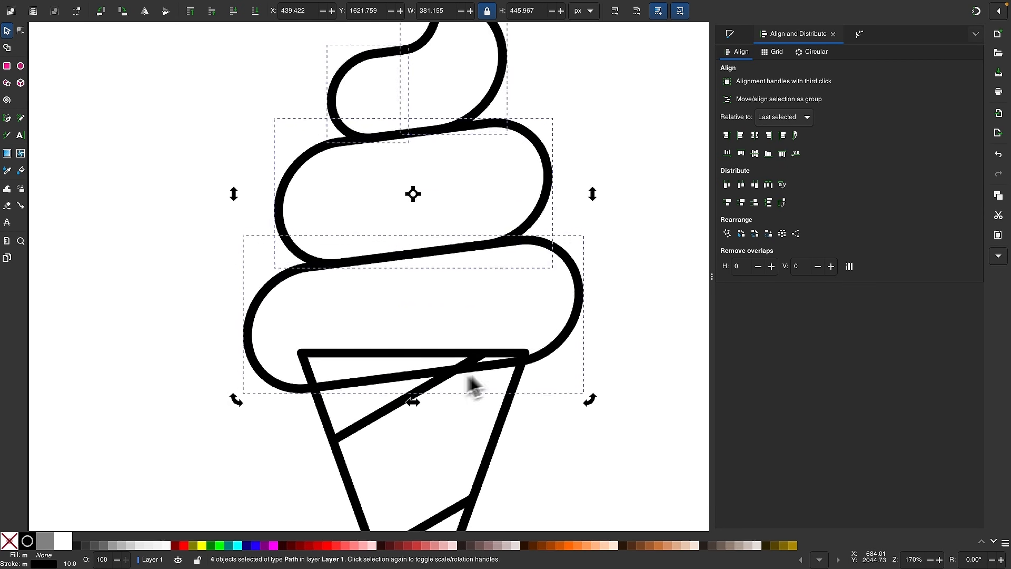
Duplicate the bottom scoop and use the copy to split the cone's outline with Cut Path.
{"action": "left_click", "coordinate": [598, 343]}
{"action": "scroll", "coordinate": [379, 356], "scroll_direction": "up", "scroll_amount": 2, "text": "ctrl"}
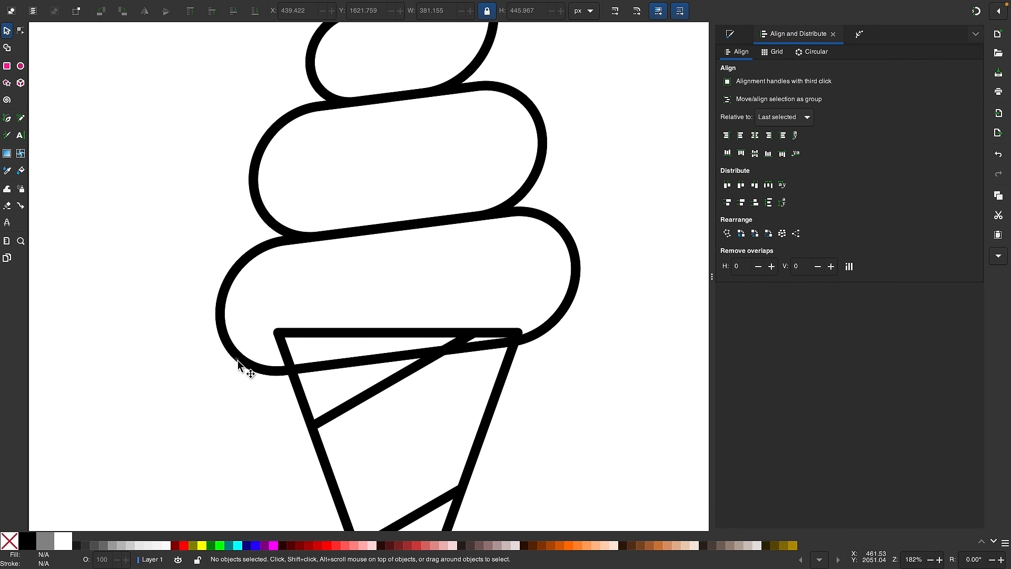
{"action": "left_click", "coordinate": [238, 363]}
{"action": "scroll", "coordinate": [238, 363], "scroll_direction": "up", "scroll_amount": 2, "text": "ctrl"}
{"action": "right_click", "coordinate": [238, 363]}
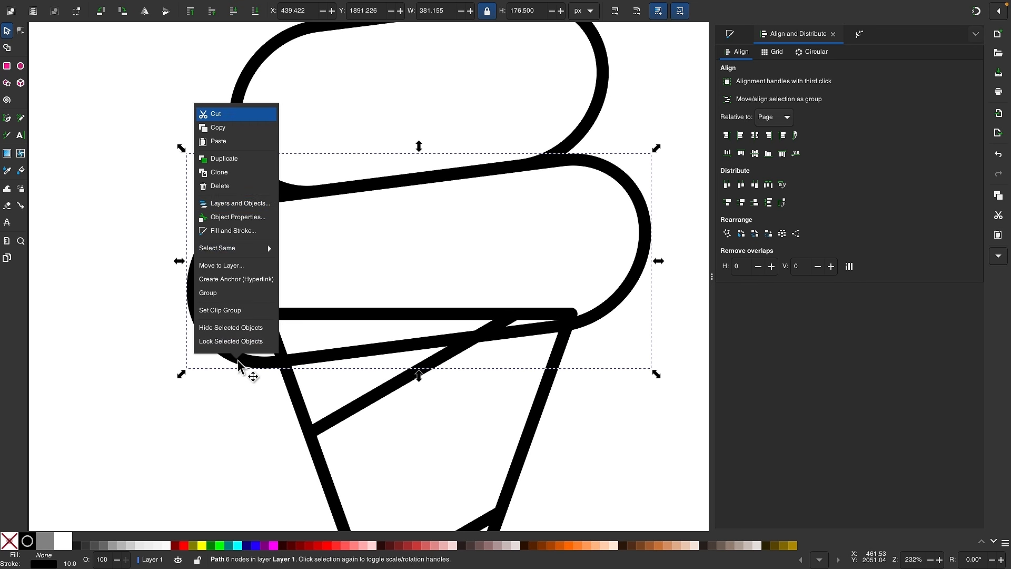
{"action": "left_click", "coordinate": [225, 163]}
{"action": "scroll", "coordinate": [378, 276], "scroll_direction": "down", "scroll_amount": 1}
{"action": "scroll", "coordinate": [383, 279], "scroll_direction": "down", "scroll_amount": 3}
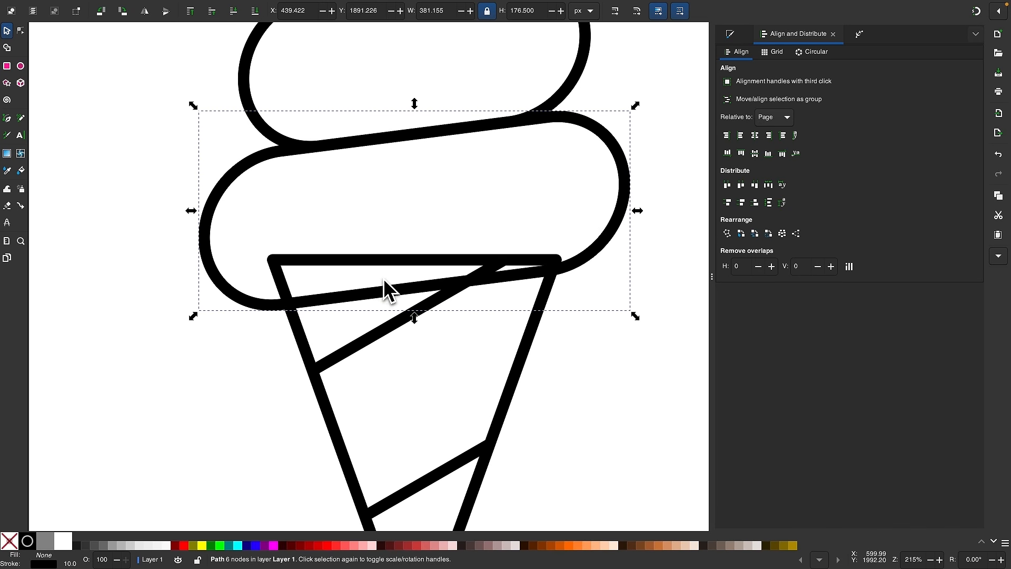
{"action": "left_click", "coordinate": [301, 325], "text": "shift"}
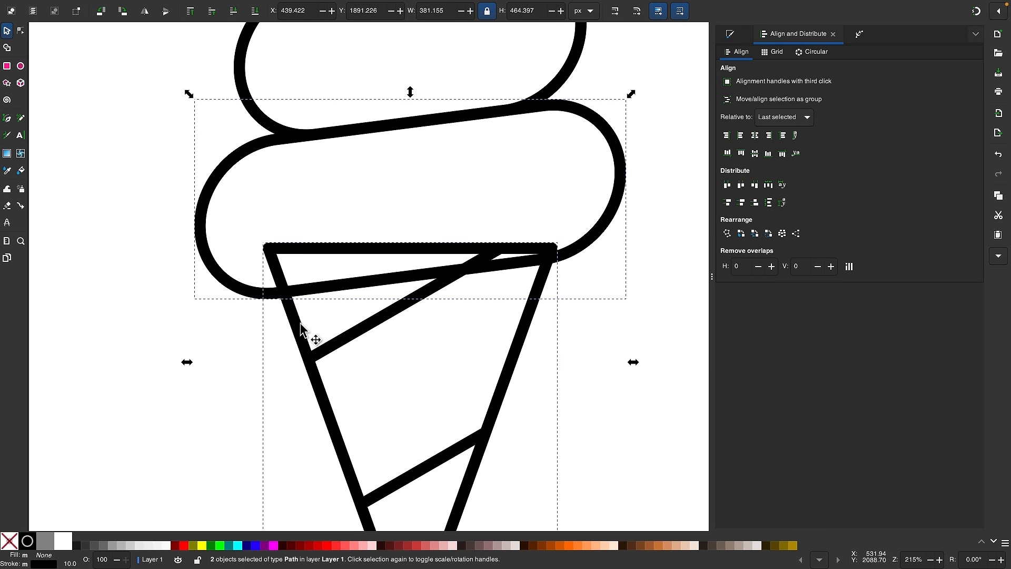
{"action": "left_click", "coordinate": [210, 6]}
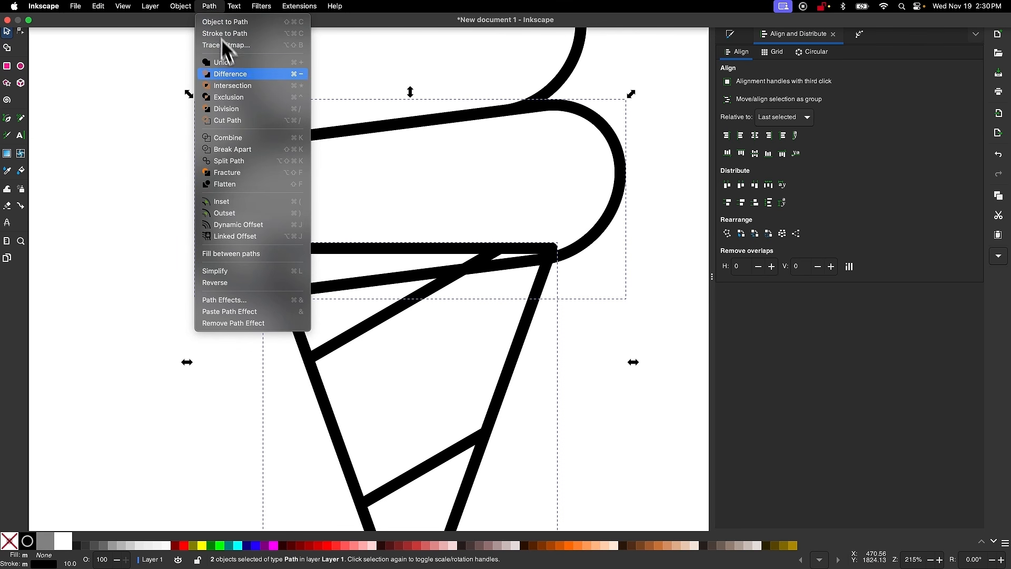
{"action": "left_click", "coordinate": [227, 121]}
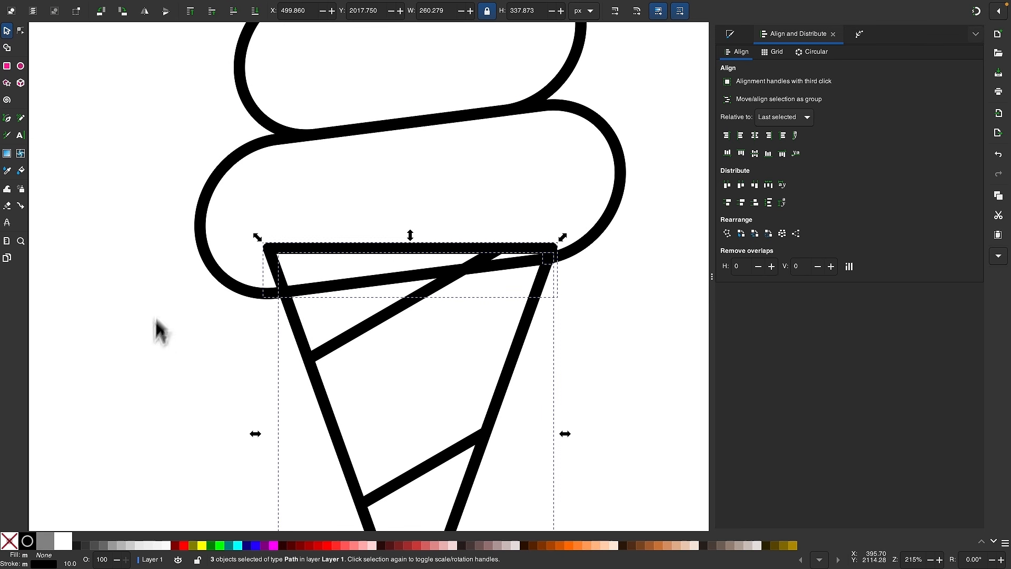
Separate the cut-off top section of the cone from inside the bottom scoop and delete it.
{"action": "left_click", "coordinate": [153, 358]}
{"action": "left_click_drag", "start_coordinate": [338, 248], "coordinate": [164, 168]}
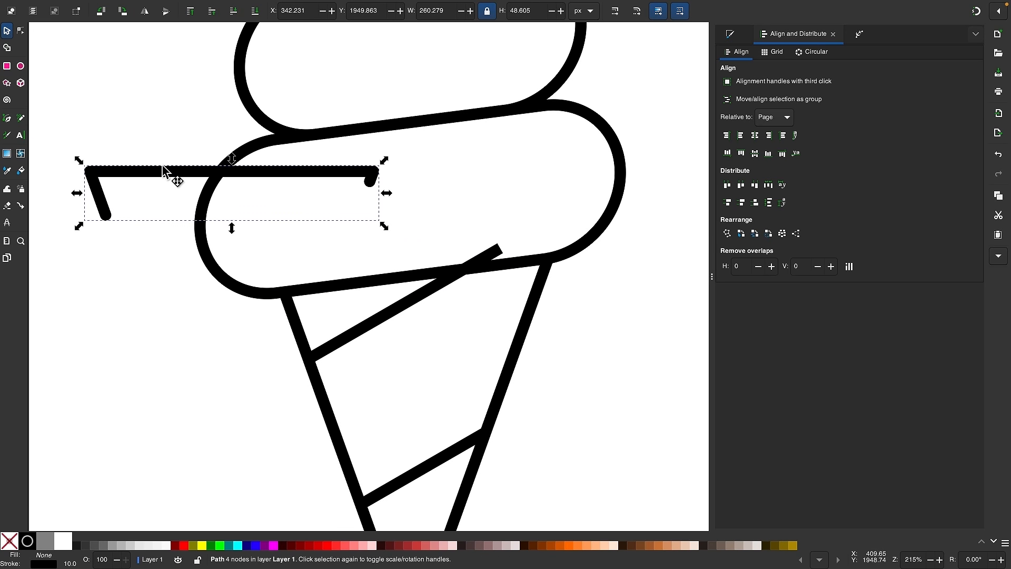
{"action": "key", "text": "Delete"}
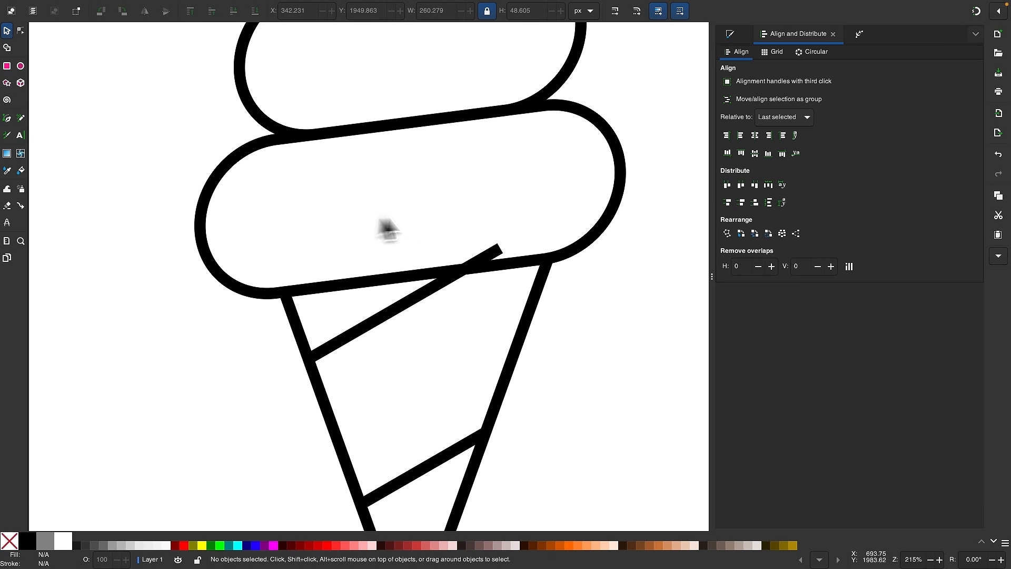
Duplicate the bottom scoop again and use the copy to split the cone's upper diagonal line with Cut Path.
{"action": "left_click", "coordinate": [209, 191]}
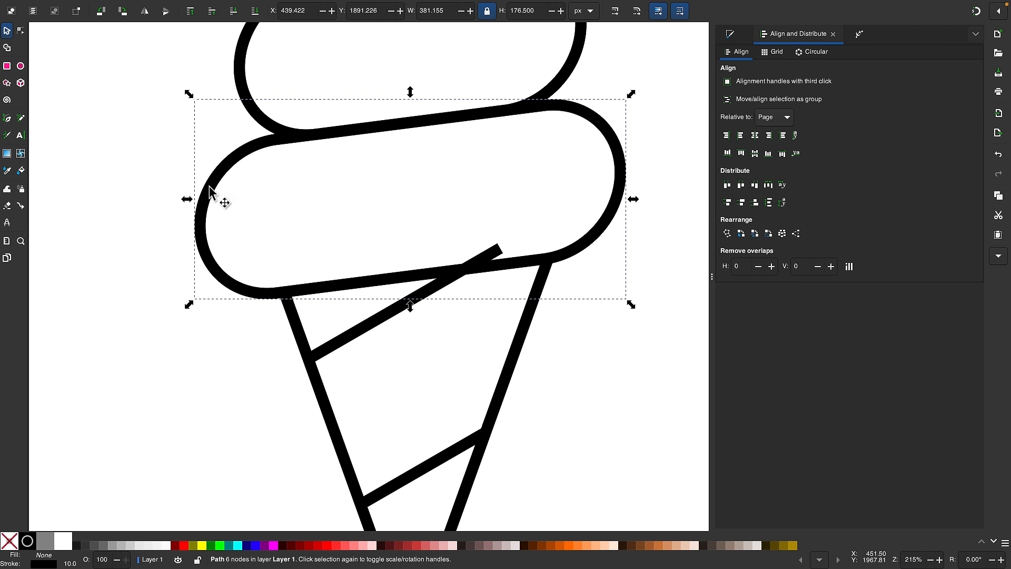
{"action": "right_click", "coordinate": [209, 192]}
{"action": "left_click", "coordinate": [196, 249]}
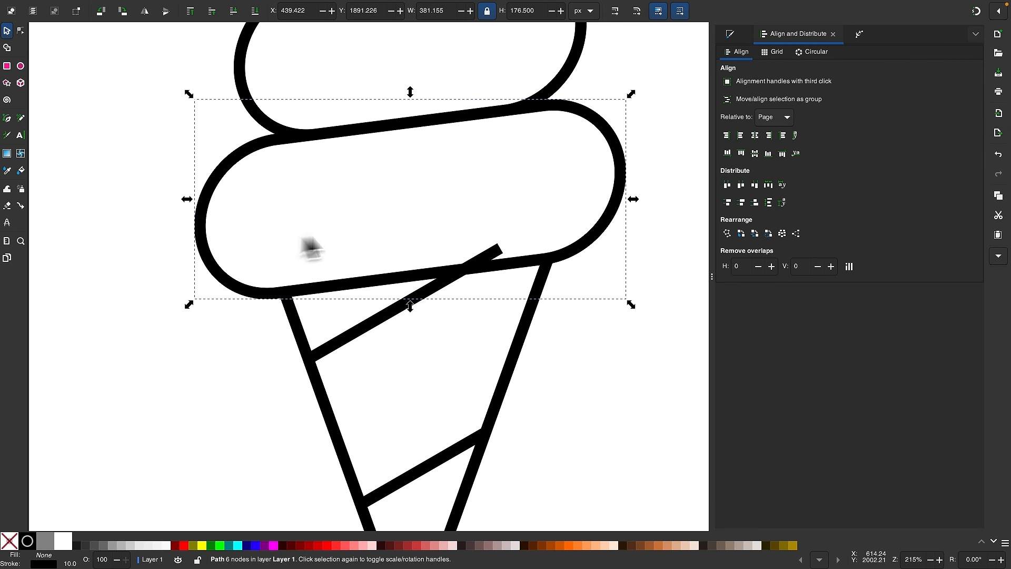
{"action": "scroll", "coordinate": [393, 235], "scroll_direction": "right", "scroll_amount": 1}
{"action": "left_click", "coordinate": [356, 317], "text": "shift"}
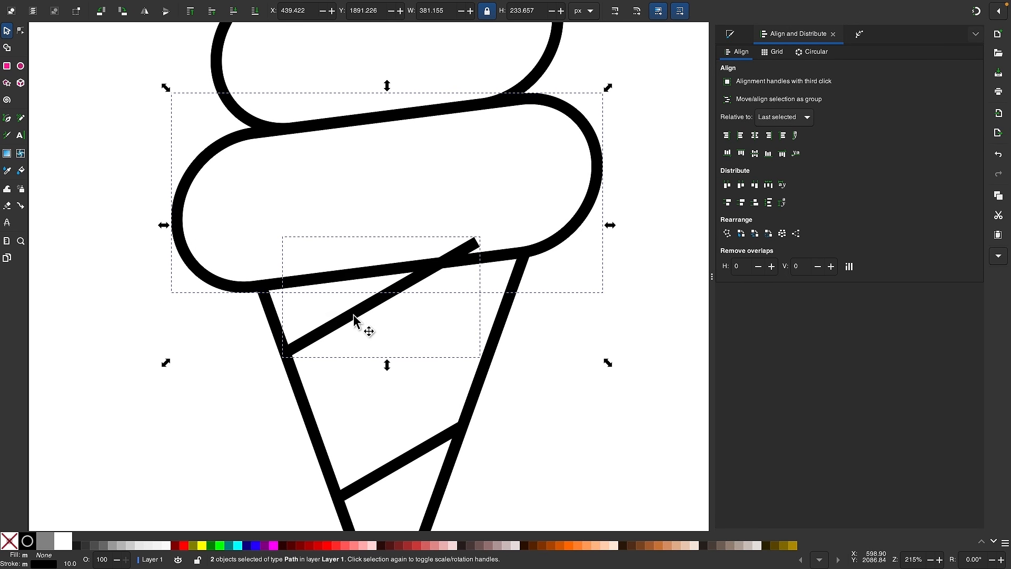
{"action": "left_click", "coordinate": [209, 6]}
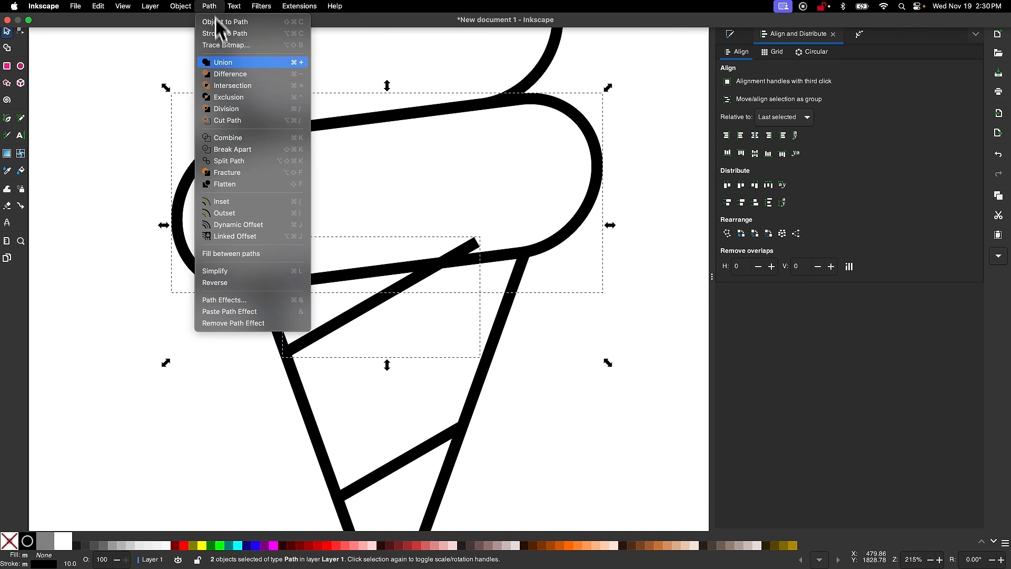
{"action": "left_click", "coordinate": [232, 121]}
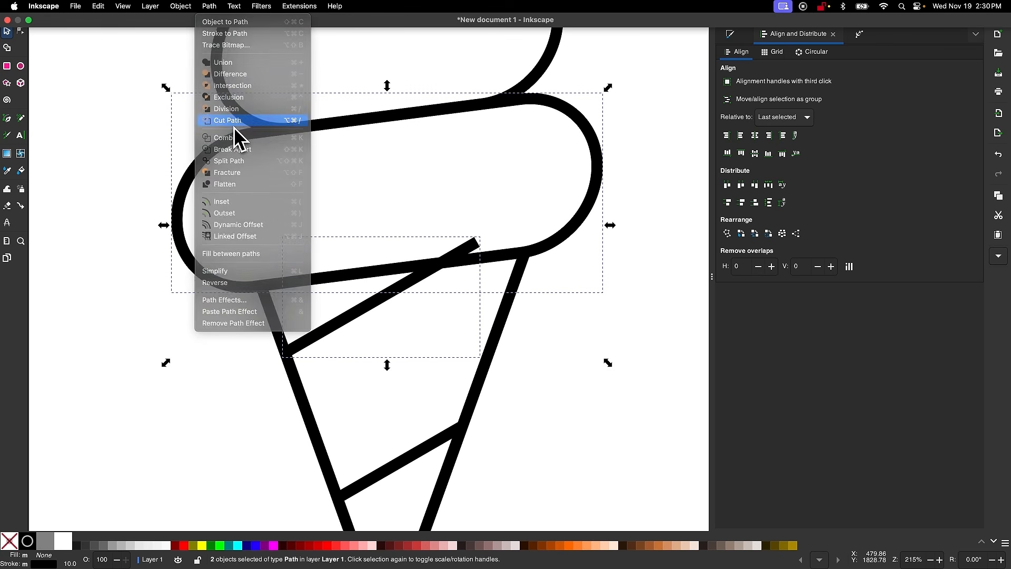
Move the diagonal line's cut-off end out of the bottom scoop and delete it.
{"action": "left_click", "coordinate": [428, 228]}
{"action": "left_click_drag", "start_coordinate": [475, 252], "coordinate": [620, 283]}
{"action": "key", "text": "Delete"}
{"action": "scroll", "coordinate": [447, 276], "scroll_direction": "down", "scroll_amount": 2}
{"action": "scroll", "coordinate": [446, 276], "scroll_direction": "down", "scroll_amount": 2}
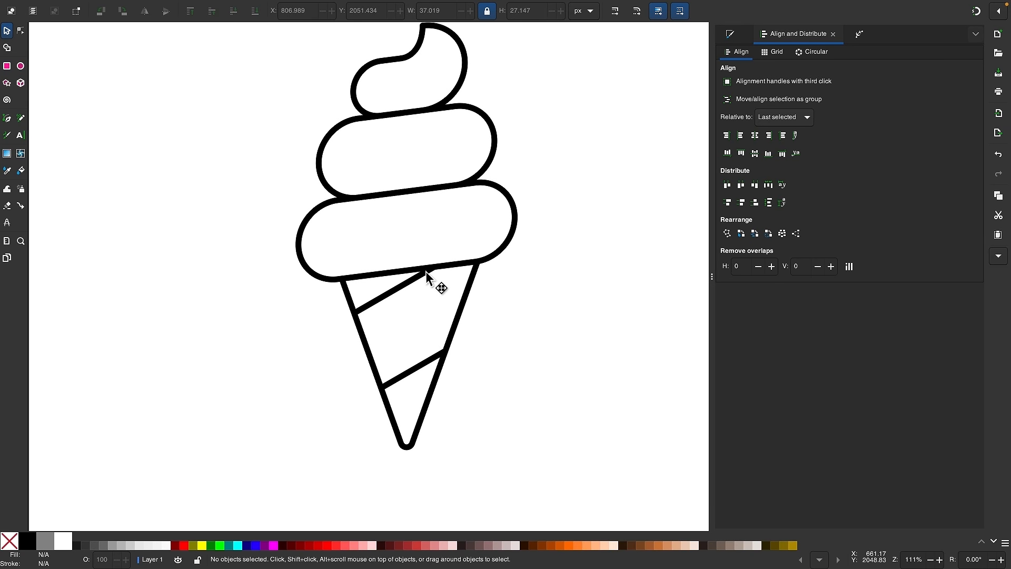
Select all eight paths of the ice cream cone and combine them into a single path.
{"action": "mouse_move", "coordinate": [543, 496]}
{"action": "left_mouse_down"}
{"action": "mouse_move", "coordinate": [286, 140]}
{"action": "mouse_move", "coordinate": [248, 63]}
{"action": "mouse_move", "coordinate": [232, 60]}
{"action": "left_mouse_up"}
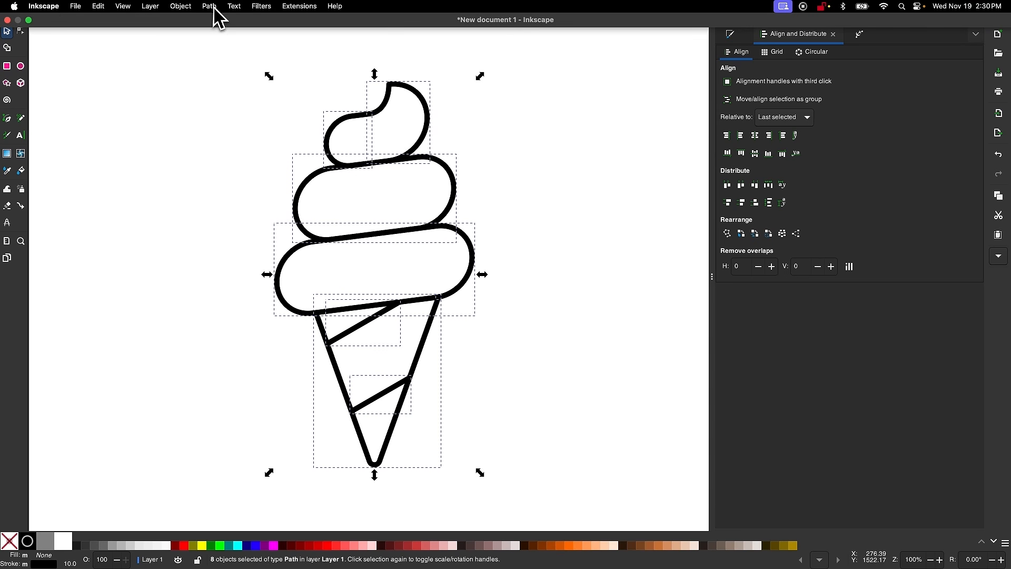
{"action": "left_click", "coordinate": [209, 6]}
{"action": "left_click", "coordinate": [229, 140]}
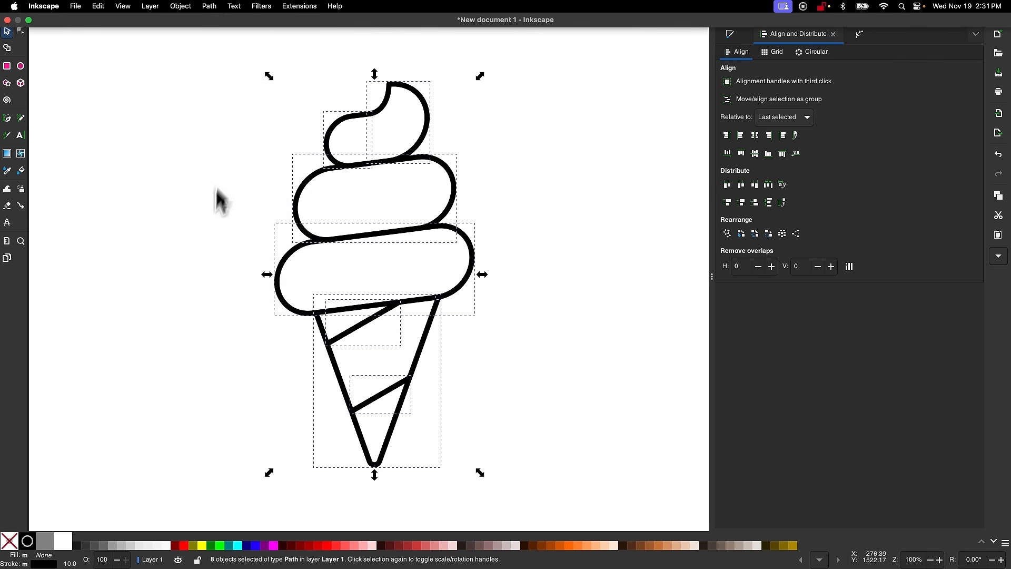
Scale the ice cream cone proportionally to about 200 × 385 px and place it to the right of the hot dog.
{"action": "scroll", "coordinate": [203, 255], "scroll_direction": "up", "scroll_amount": 1}
{"action": "left_click_drag", "start_coordinate": [510, 310], "coordinate": [424, 304]}
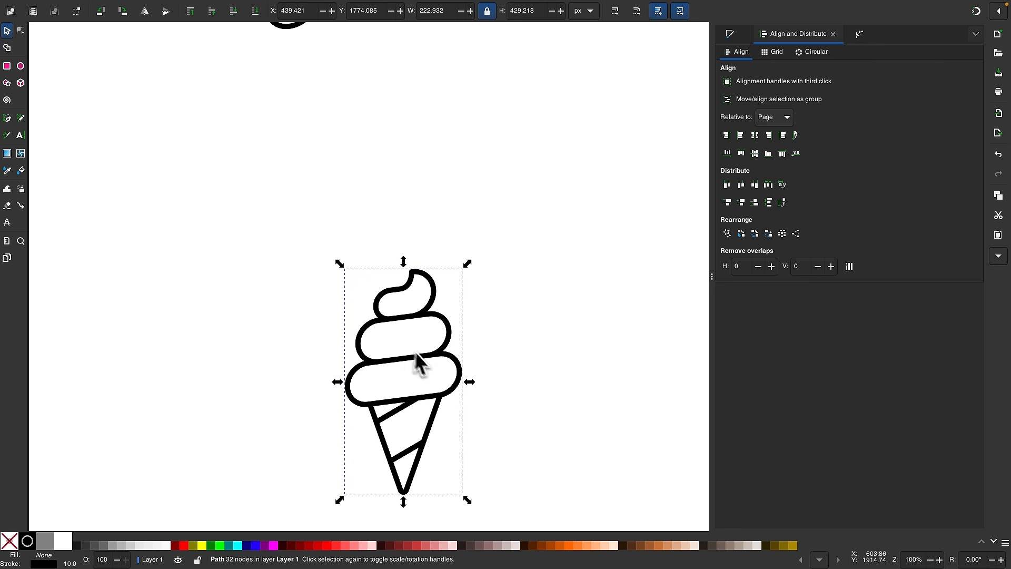
{"action": "mouse_move", "coordinate": [417, 361]}
{"action": "left_mouse_down"}
{"action": "mouse_move", "coordinate": [462, 147]}
{"action": "mouse_move", "coordinate": [462, 158]}
{"action": "left_mouse_up"}
{"action": "scroll", "coordinate": [458, 155], "scroll_direction": "up", "scroll_amount": 8}
{"action": "scroll", "coordinate": [456, 152], "scroll_direction": "up", "scroll_amount": 3}
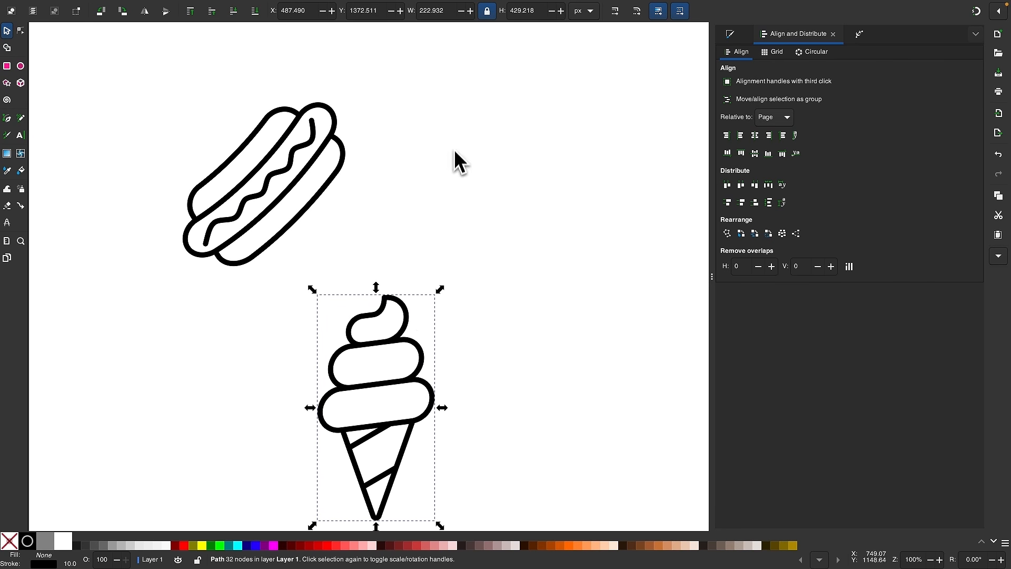
{"action": "mouse_move", "coordinate": [403, 381]}
{"action": "left_mouse_down"}
{"action": "mouse_move", "coordinate": [442, 196]}
{"action": "mouse_move", "coordinate": [463, 154]}
{"action": "left_mouse_up"}
{"action": "left_click_drag", "start_coordinate": [505, 182], "coordinate": [494, 183]}
{"action": "left_click", "coordinate": [570, 184]}
Draw a circle about 391 px across, including its outline, in the empty area below the finished icons, and move it slightly upward.
{"action": "scroll", "coordinate": [569, 184], "scroll_direction": "up", "scroll_amount": 2}
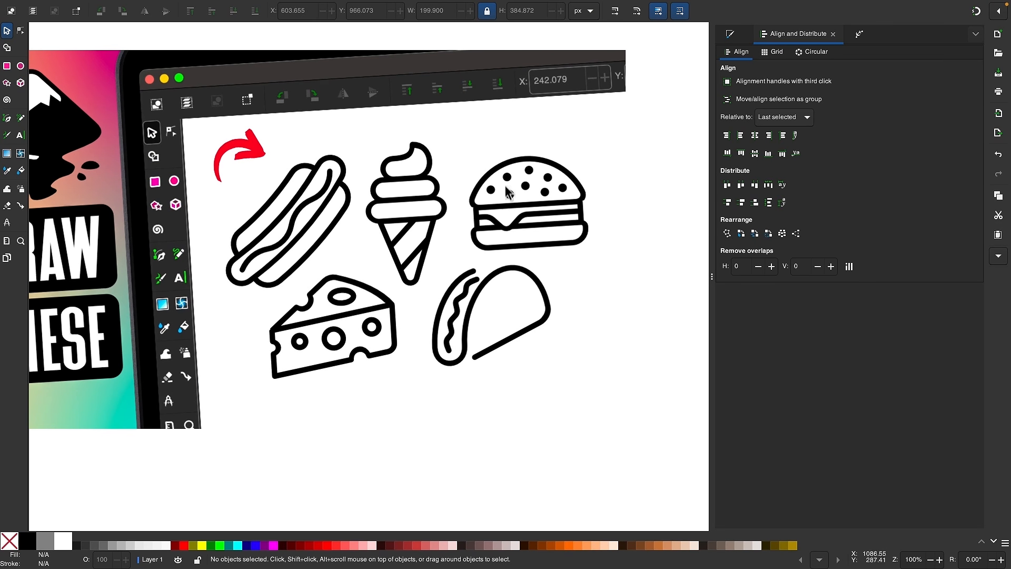
{"action": "scroll", "coordinate": [532, 248], "scroll_direction": "down", "scroll_amount": 20}
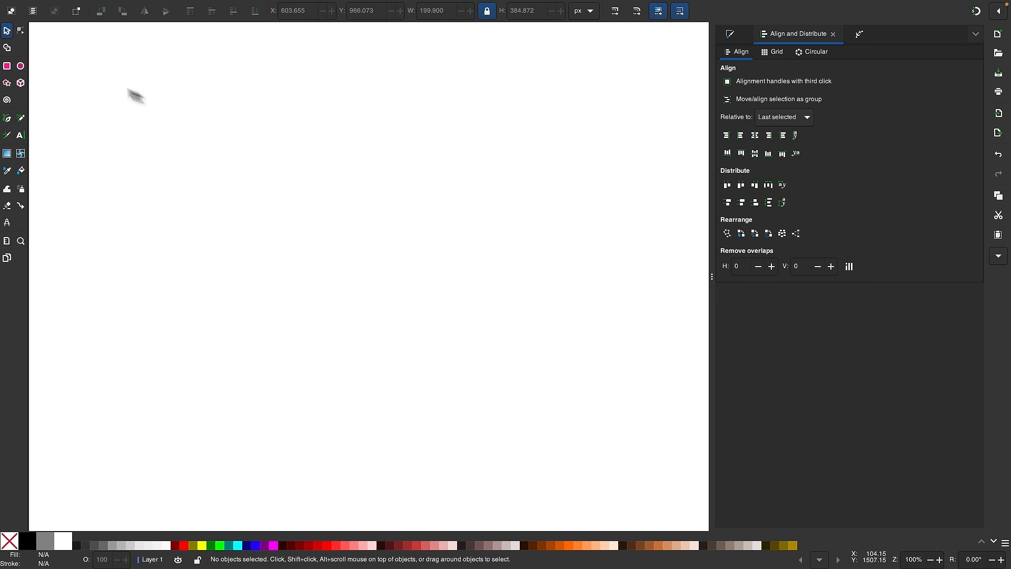
{"action": "left_click", "coordinate": [21, 66]}
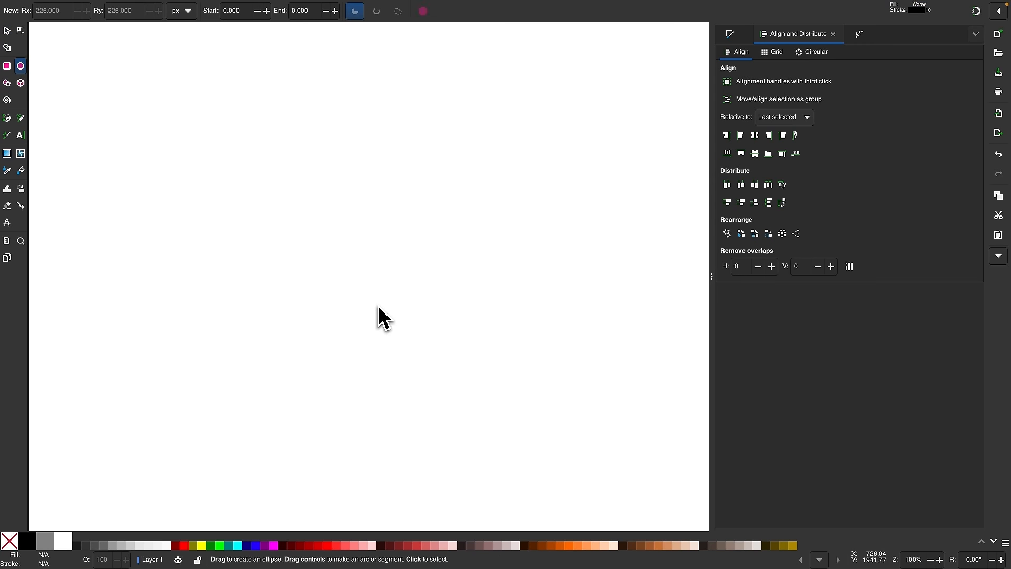
{"action": "left_click_drag", "start_coordinate": [271, 221], "coordinate": [476, 434]}
{"action": "left_click", "coordinate": [7, 31]}
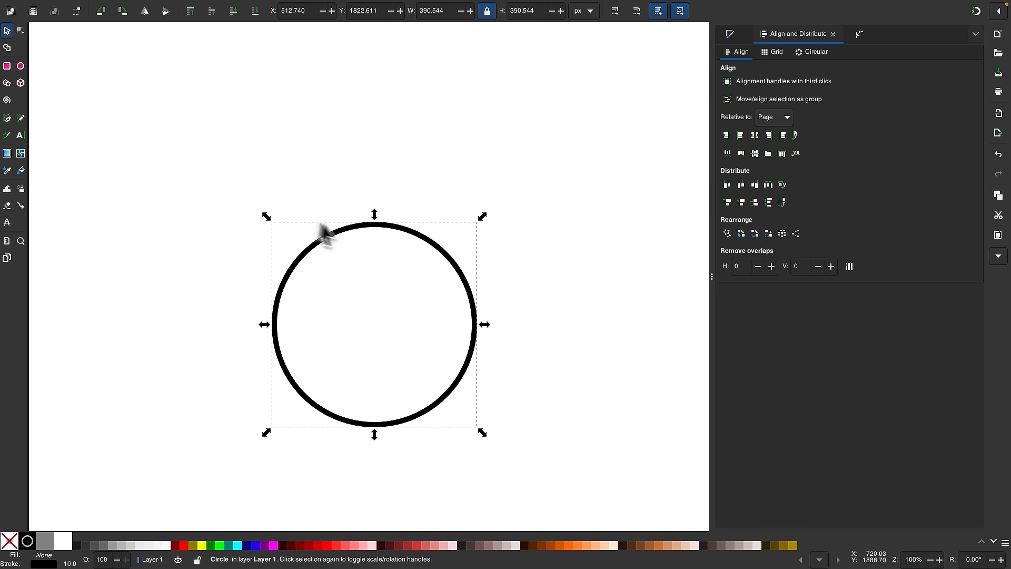
{"action": "left_click_drag", "start_coordinate": [361, 228], "coordinate": [372, 152]}
{"action": "left_click", "coordinate": [223, 206]}
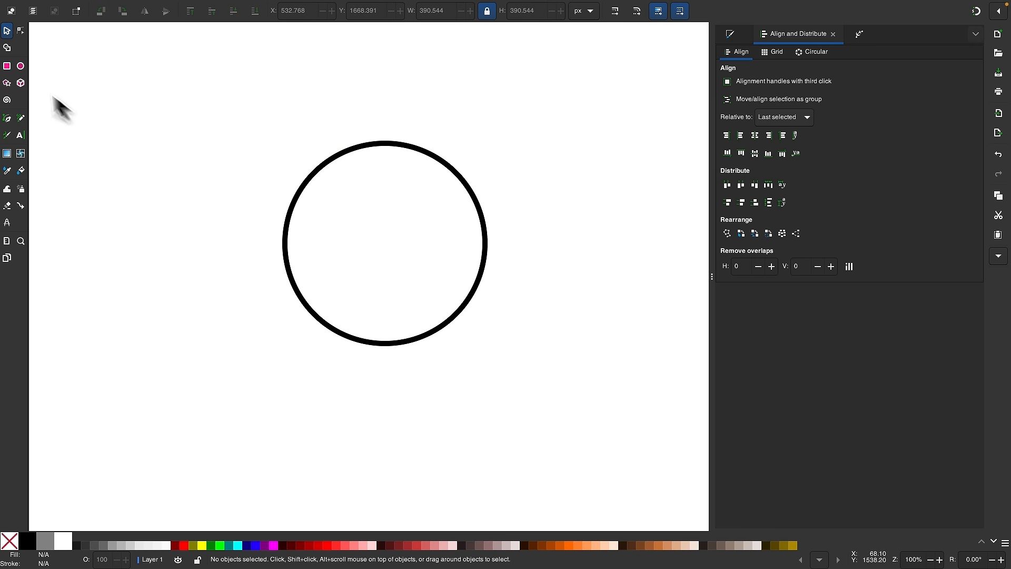
Draw a rectangle about 569 × 137 px across the circle's middle, wider than the circle, and make its corners square.
{"action": "left_click", "coordinate": [6, 66]}
{"action": "left_click_drag", "start_coordinate": [236, 194], "coordinate": [536, 267]}
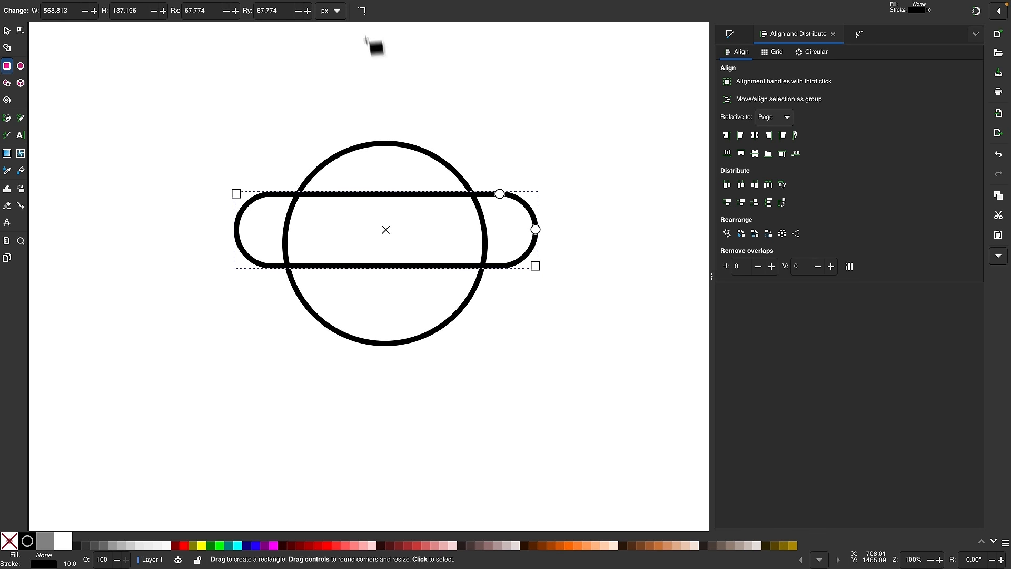
{"action": "left_click", "coordinate": [361, 11]}
{"action": "left_click", "coordinate": [7, 30]}
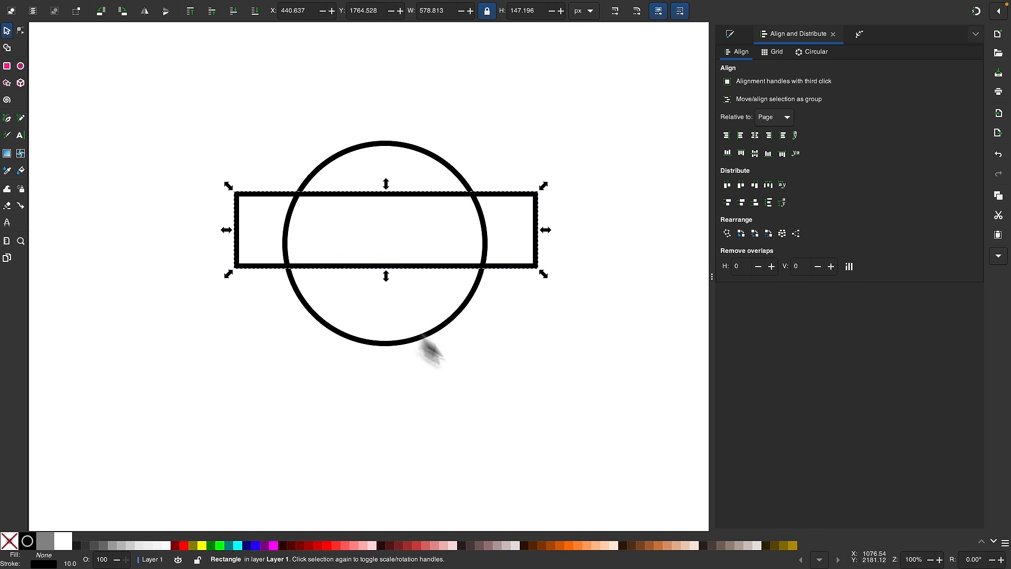
Centre the circle on the rectangle along both axes and reduce the rectangle's height to about 130 px around its centre.
{"action": "left_click_drag", "start_coordinate": [617, 419], "coordinate": [179, 81]}
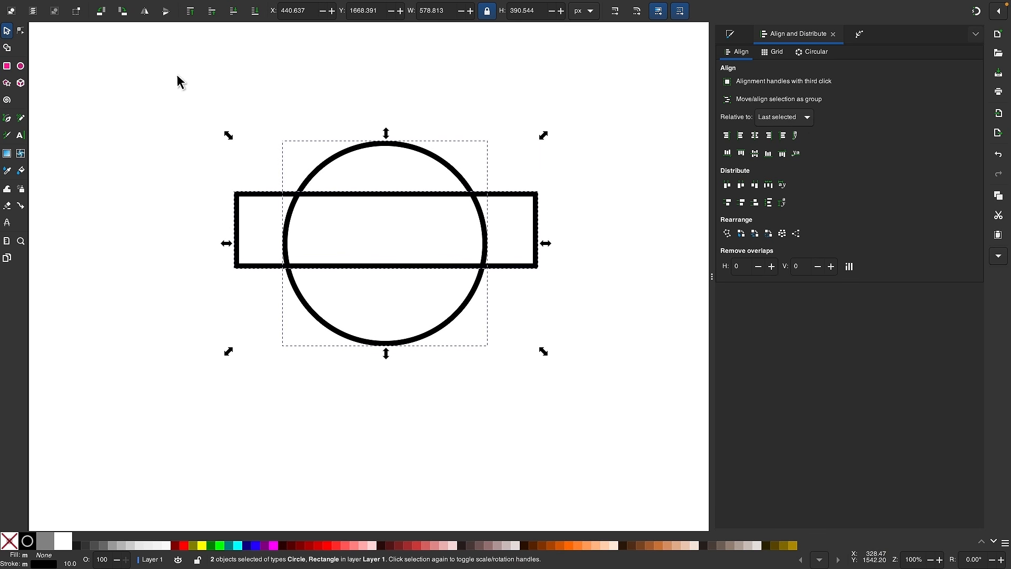
{"action": "left_click", "coordinate": [755, 153]}
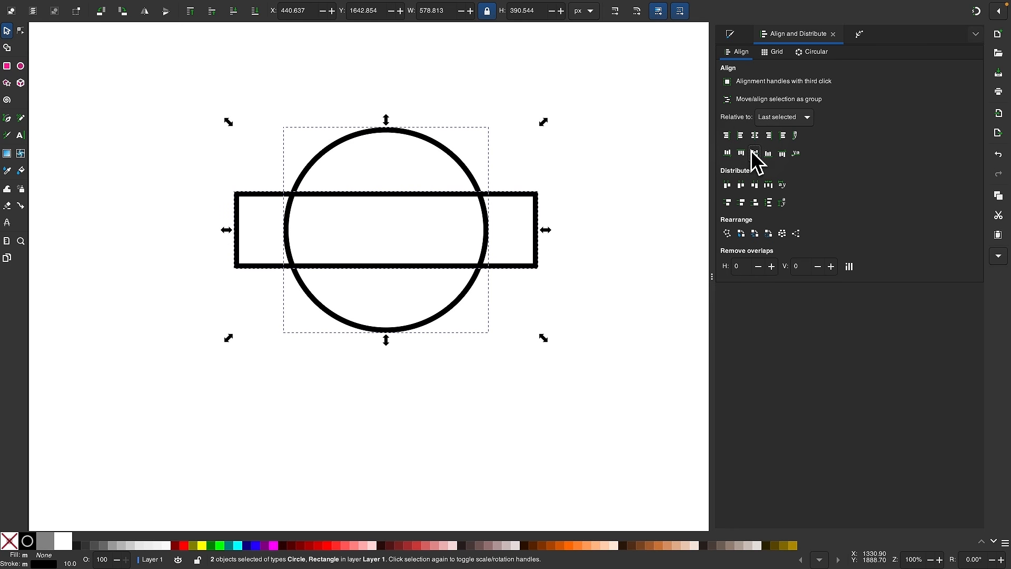
{"action": "left_click", "coordinate": [377, 161]}
{"action": "left_click", "coordinate": [370, 191]}
{"action": "scroll", "coordinate": [370, 191], "scroll_direction": "up", "scroll_amount": 3}
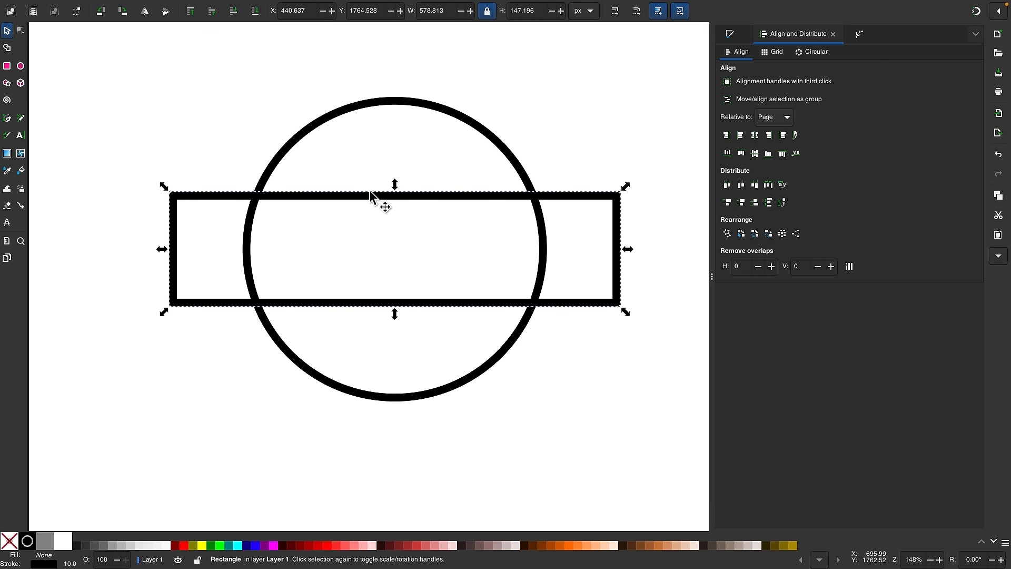
{"action": "mouse_move", "coordinate": [396, 188]}
{"action": "left_mouse_down"}
{"action": "mouse_move", "coordinate": [393, 235]}
{"action": "mouse_move", "coordinate": [399, 197]}
{"action": "left_mouse_up"}
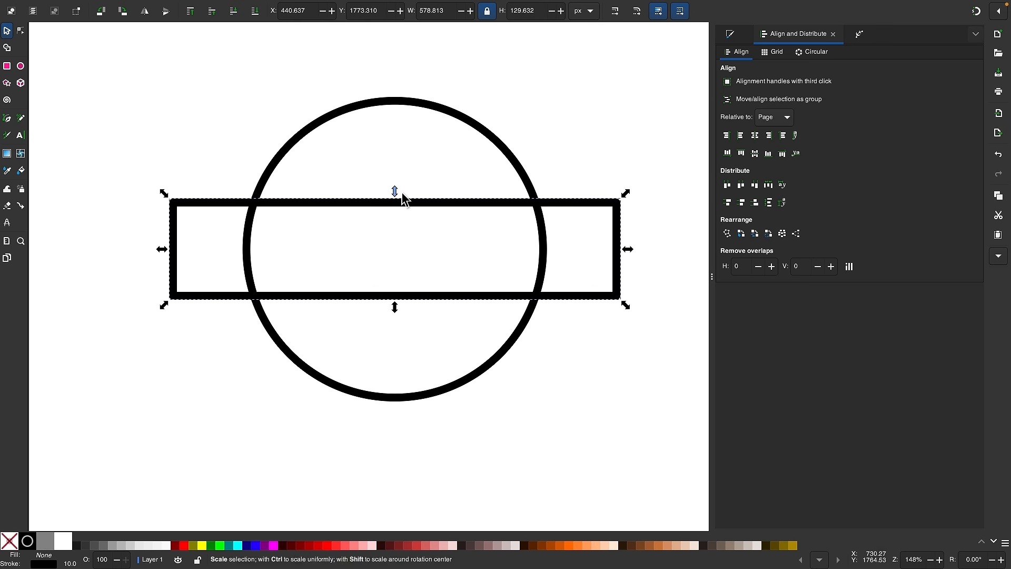
Duplicate the rectangle and subtract one of the two copies from the circle with the Difference operation.
{"action": "right_click", "coordinate": [343, 202]}
{"action": "left_click", "coordinate": [344, 266]}
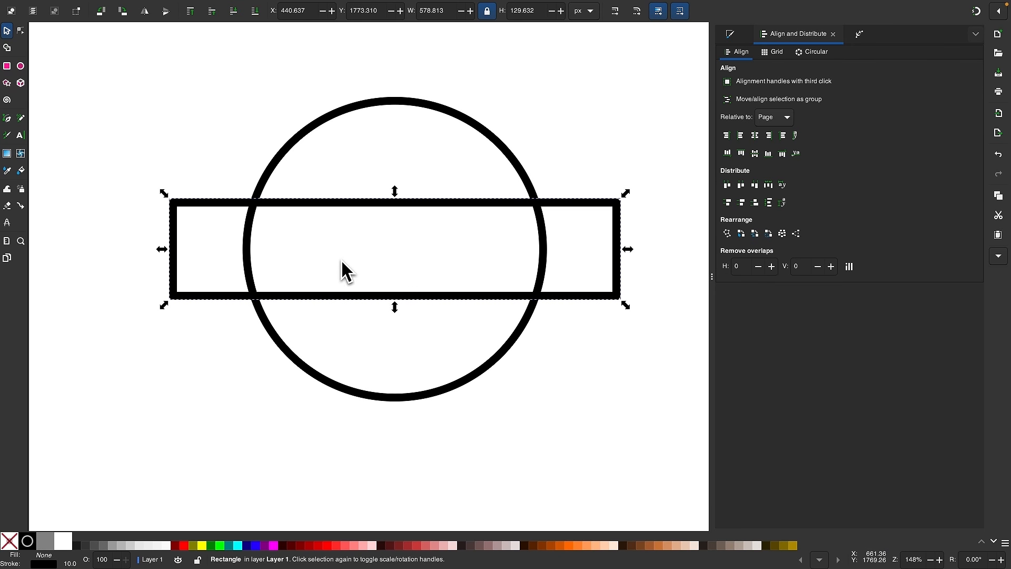
{"action": "left_click", "coordinate": [299, 140], "text": "shift"}
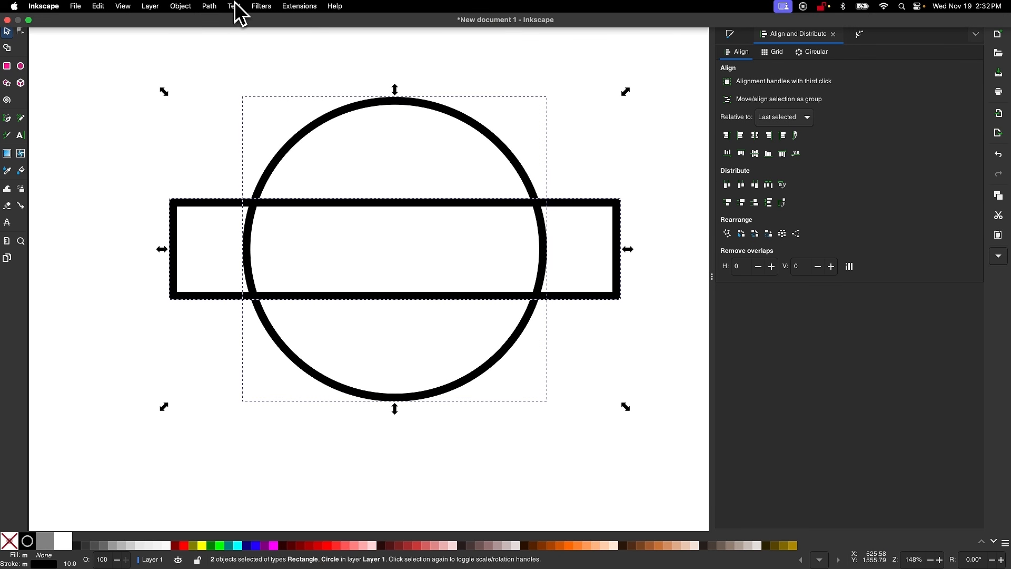
{"action": "left_click", "coordinate": [209, 7]}
{"action": "left_click", "coordinate": [240, 76]}
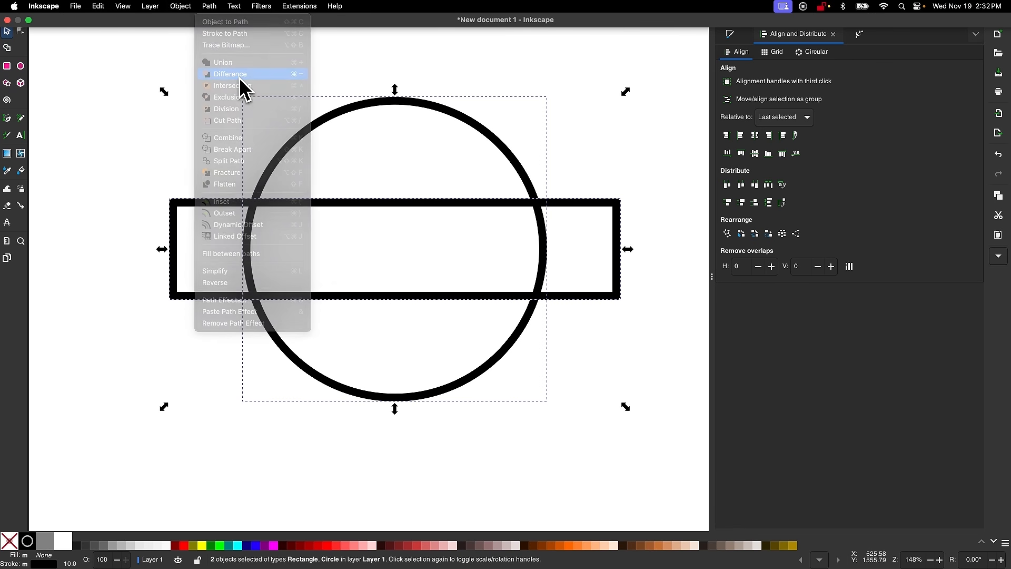
Move the remaining rectangle away from the cut circle and delete it.
{"action": "left_click", "coordinate": [99, 155]}
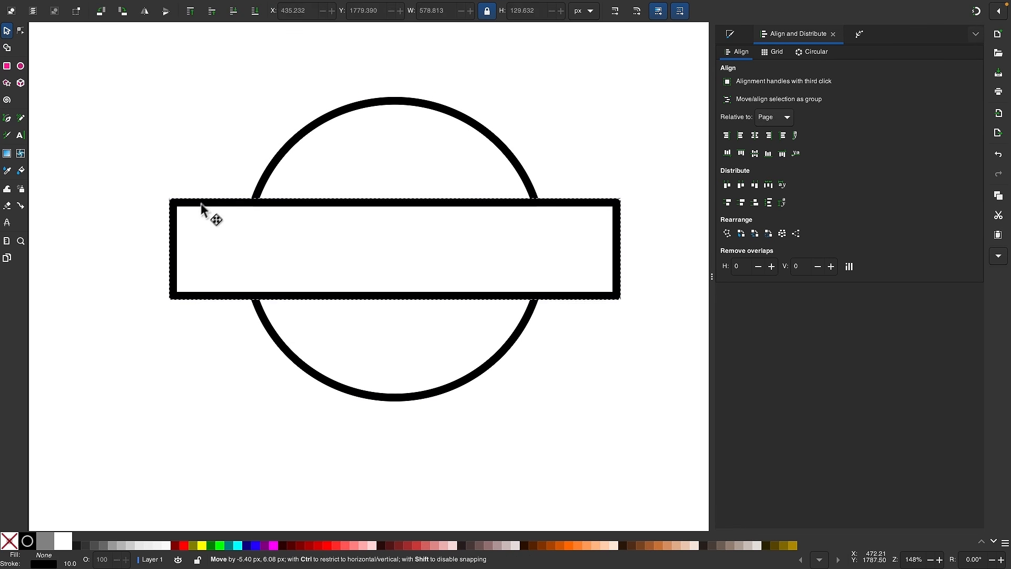
{"action": "left_click_drag", "start_coordinate": [201, 205], "coordinate": [147, 371]}
{"action": "key", "text": "Delete"}
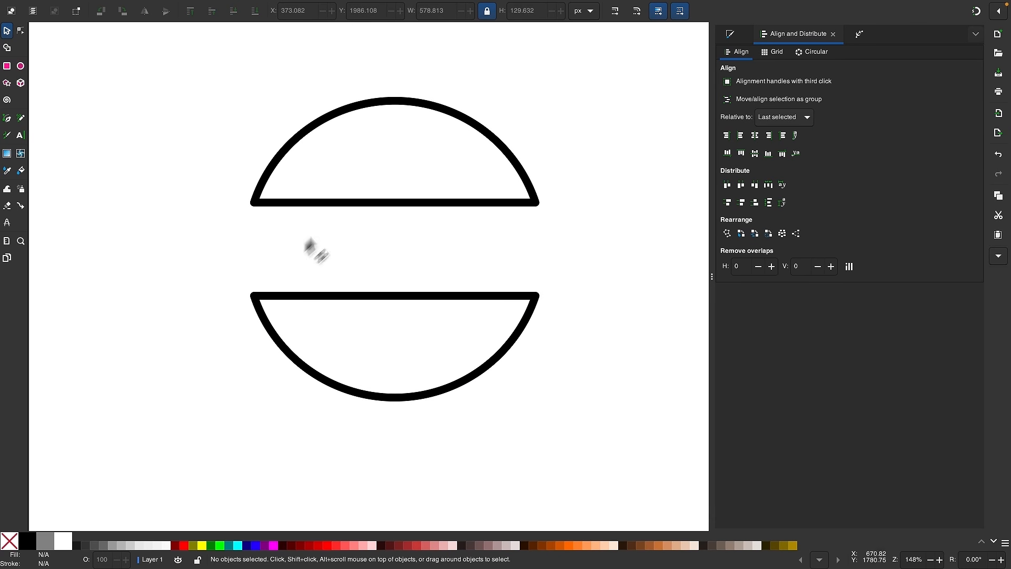
Separate the cut circle into its two segments and delete the lower segment.
{"action": "left_click", "coordinate": [348, 202]}
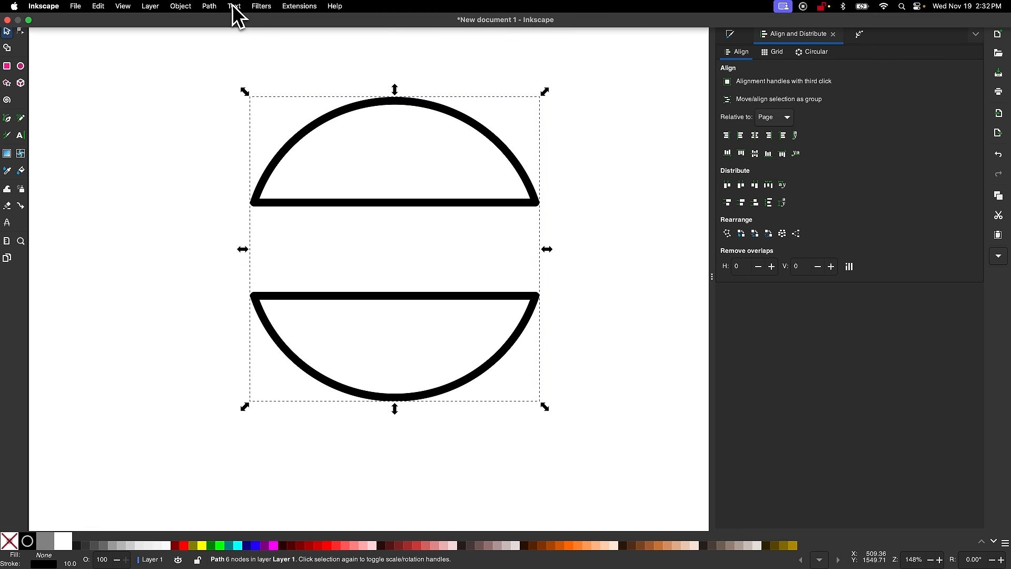
{"action": "left_click", "coordinate": [219, 6]}
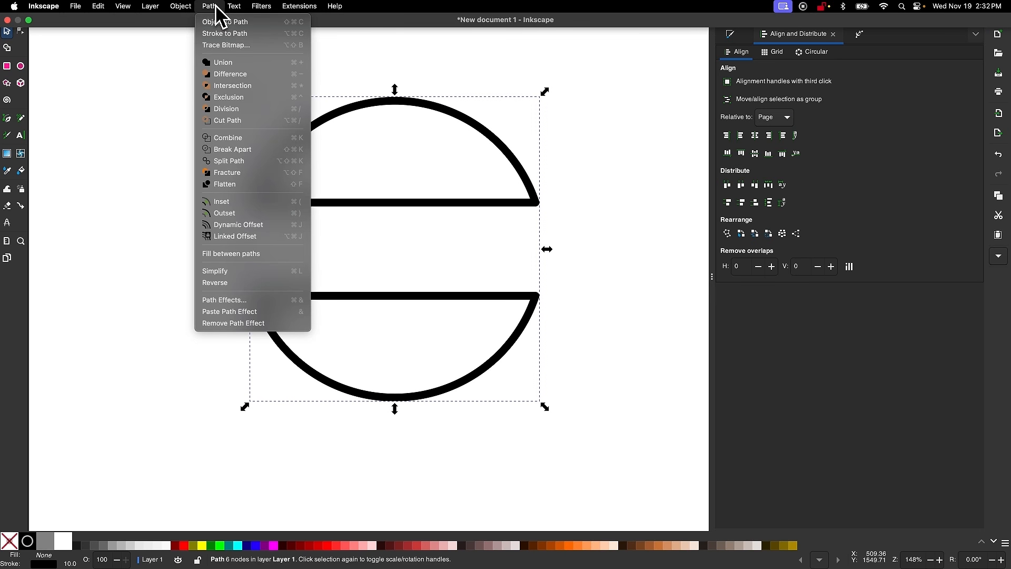
{"action": "left_click", "coordinate": [261, 155]}
{"action": "left_click", "coordinate": [113, 293]}
{"action": "left_click", "coordinate": [380, 298]}
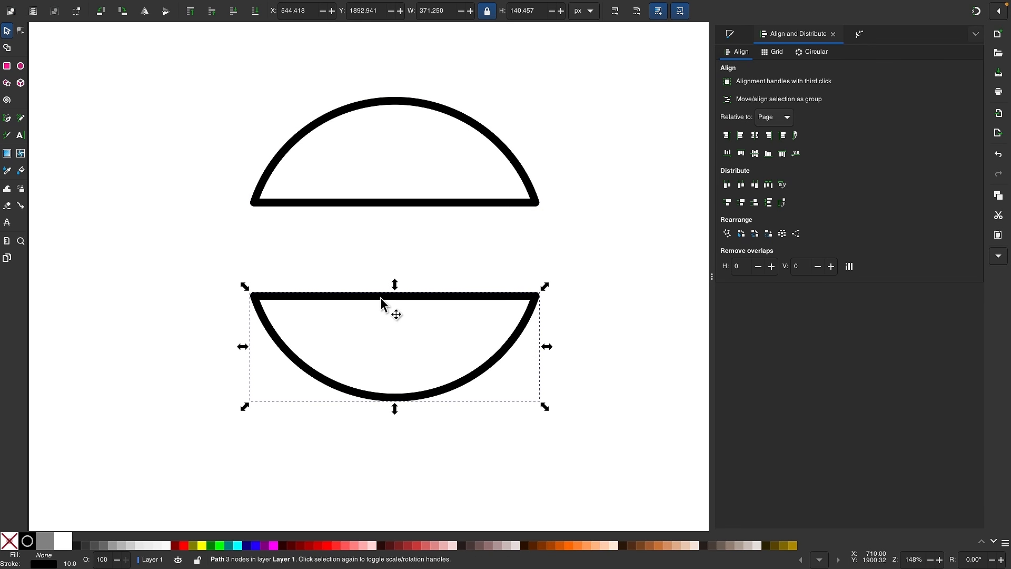
{"action": "key", "text": "Delete"}
Copy the dome segment and draw a rectangle about 361 × 75 px just below it.
{"action": "scroll", "coordinate": [380, 298], "scroll_direction": "up", "scroll_amount": 2}
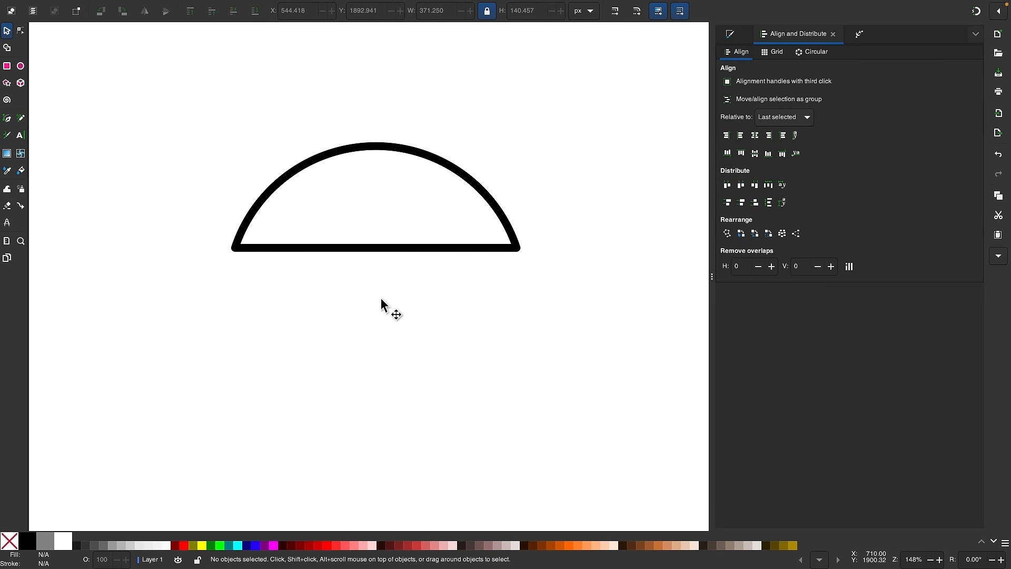
{"action": "left_click", "coordinate": [399, 250]}
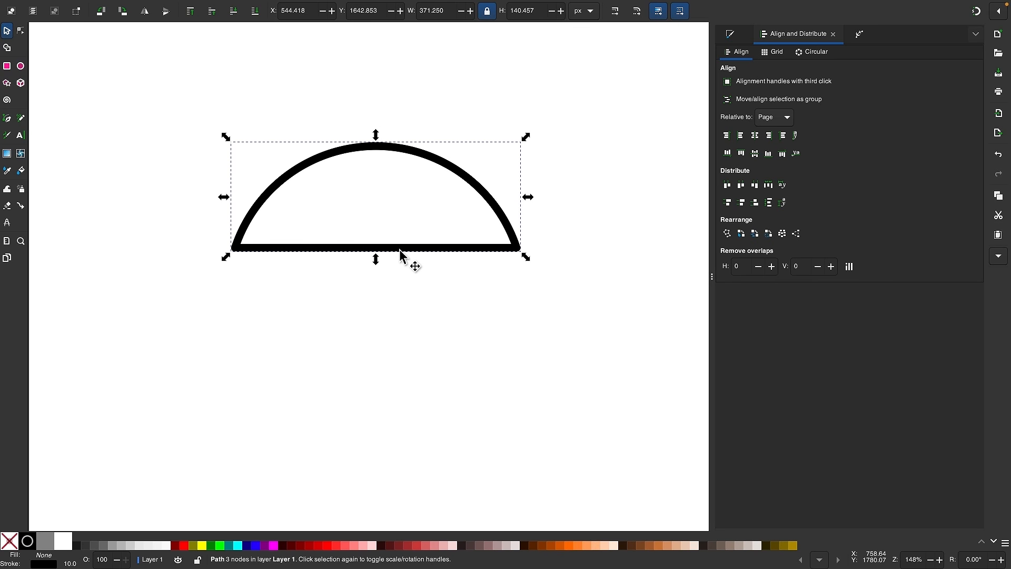
{"action": "right_click", "coordinate": [399, 250]}
{"action": "left_click", "coordinate": [394, 283]}
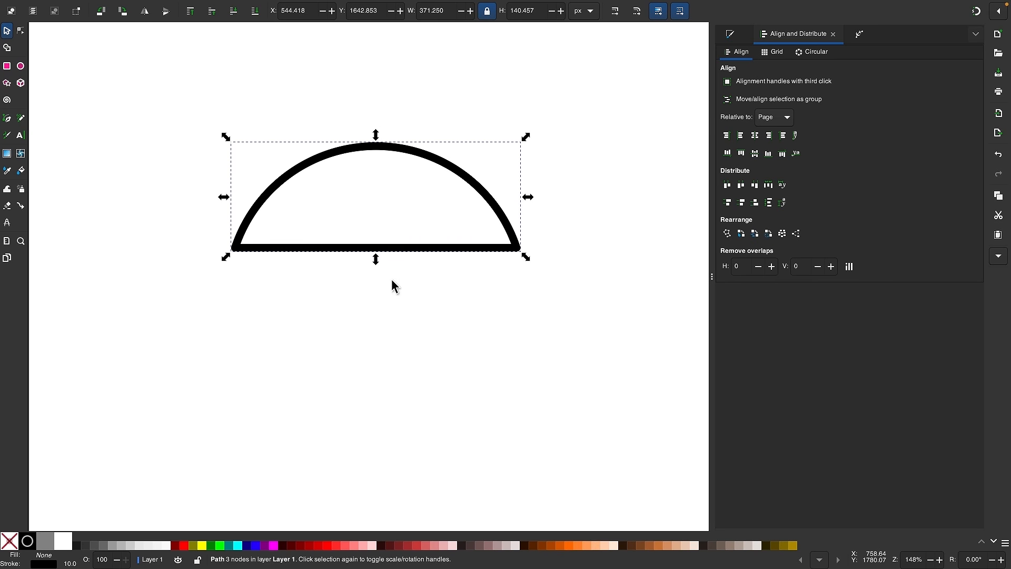
{"action": "left_click", "coordinate": [348, 321]}
{"action": "scroll", "coordinate": [347, 321], "scroll_direction": "down", "scroll_amount": 1}
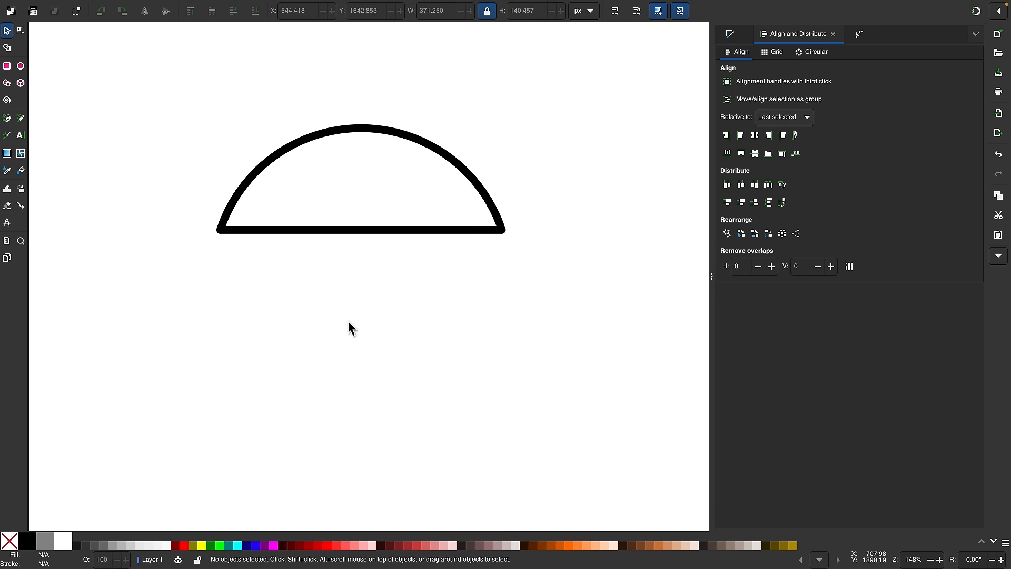
{"action": "left_click", "coordinate": [7, 67]}
{"action": "left_click_drag", "start_coordinate": [216, 242], "coordinate": [497, 301]}
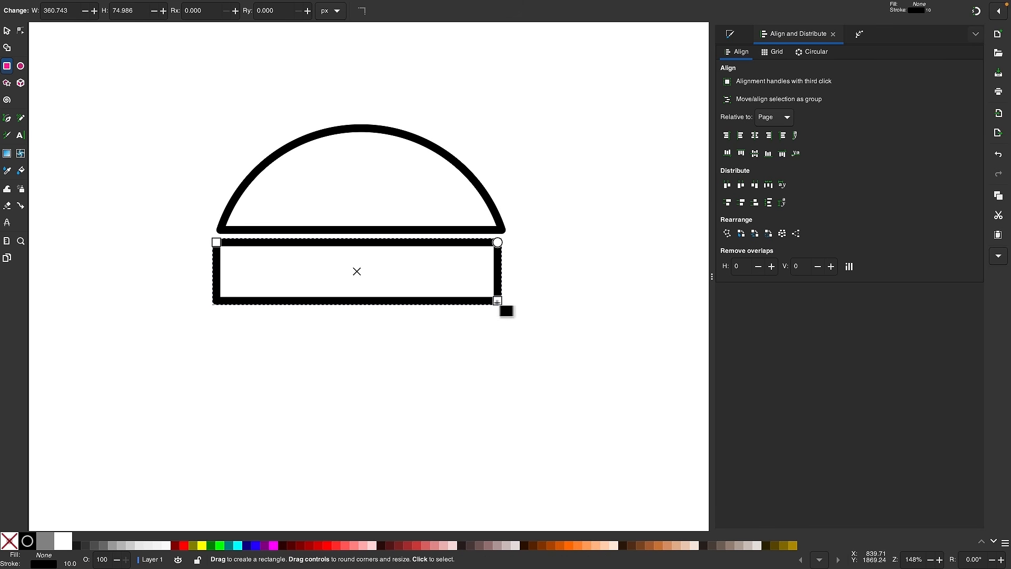
Paste the dome's width onto the rectangle and centre the two shapes on the same vertical axis.
{"action": "scroll", "coordinate": [394, 294], "scroll_direction": "right", "scroll_amount": 1}
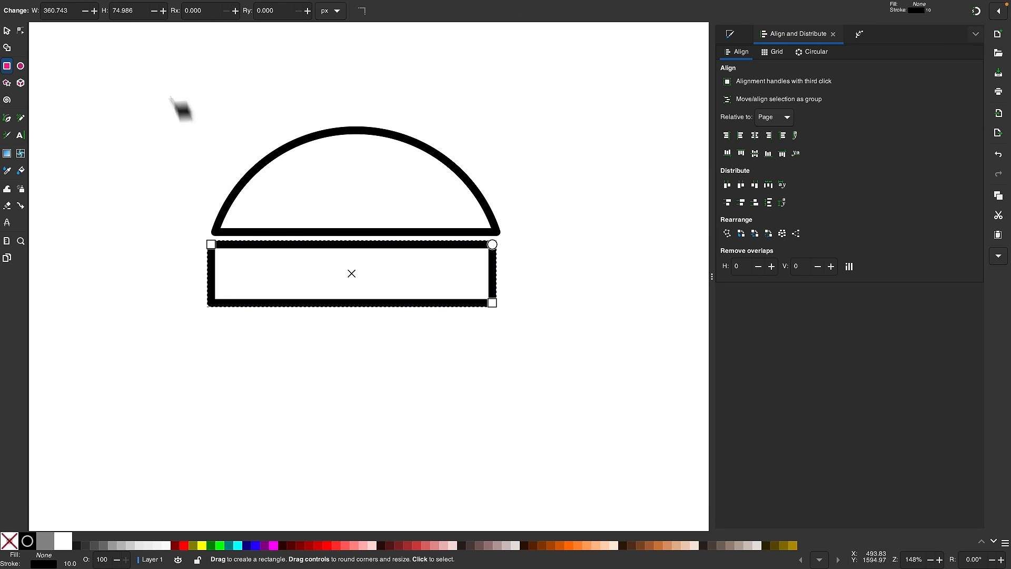
{"action": "left_click", "coordinate": [99, 6]}
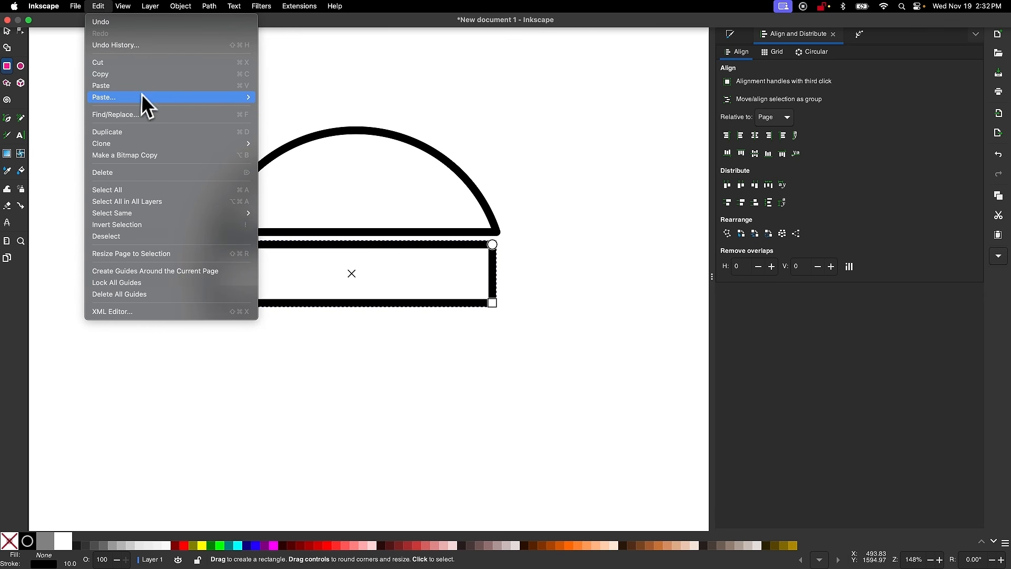
{"action": "mouse_move", "coordinate": [143, 97]}
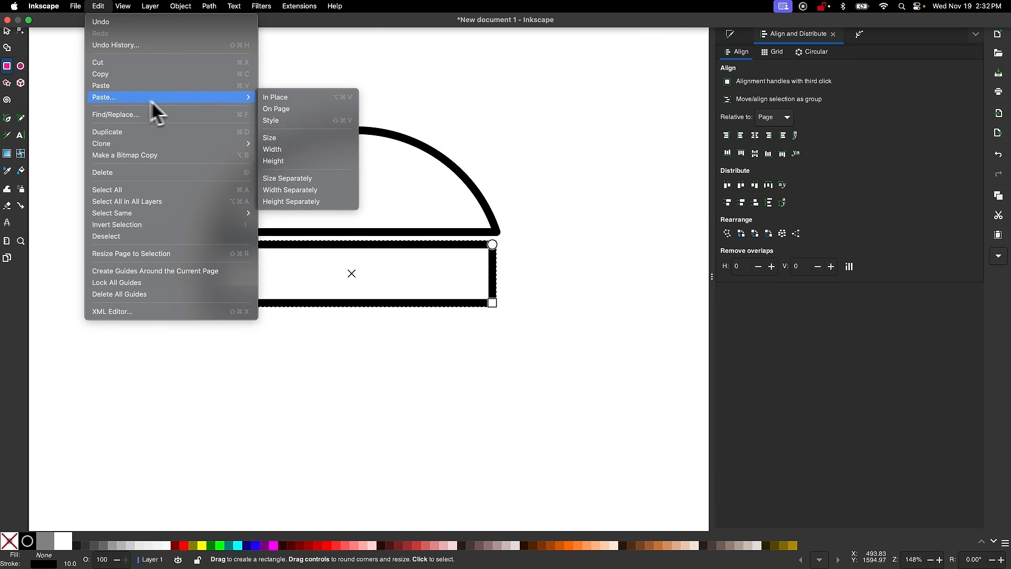
{"action": "left_click", "coordinate": [286, 150]}
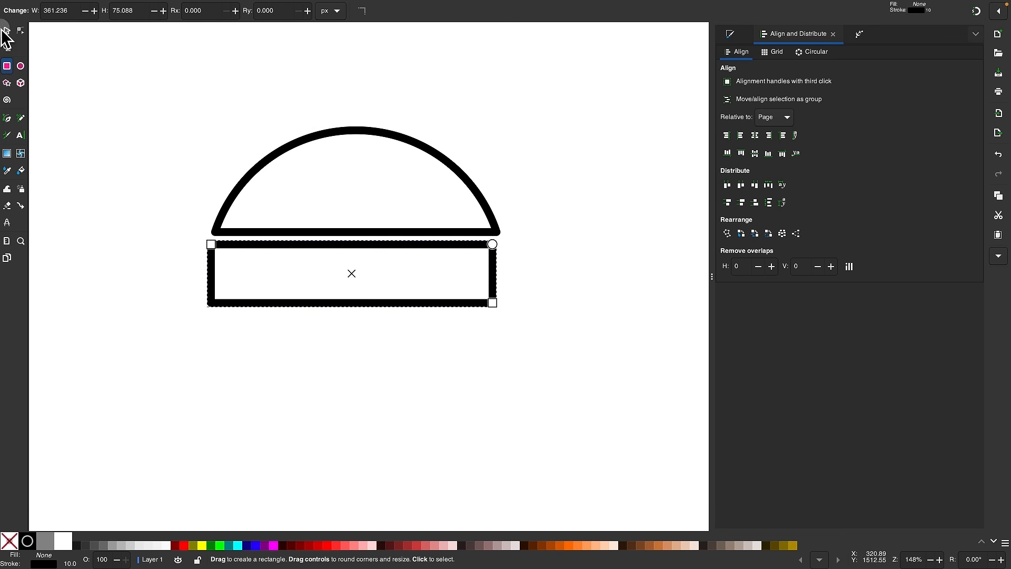
{"action": "left_click", "coordinate": [7, 30]}
{"action": "left_click_drag", "start_coordinate": [603, 370], "coordinate": [150, 73]}
{"action": "left_click", "coordinate": [760, 138]}
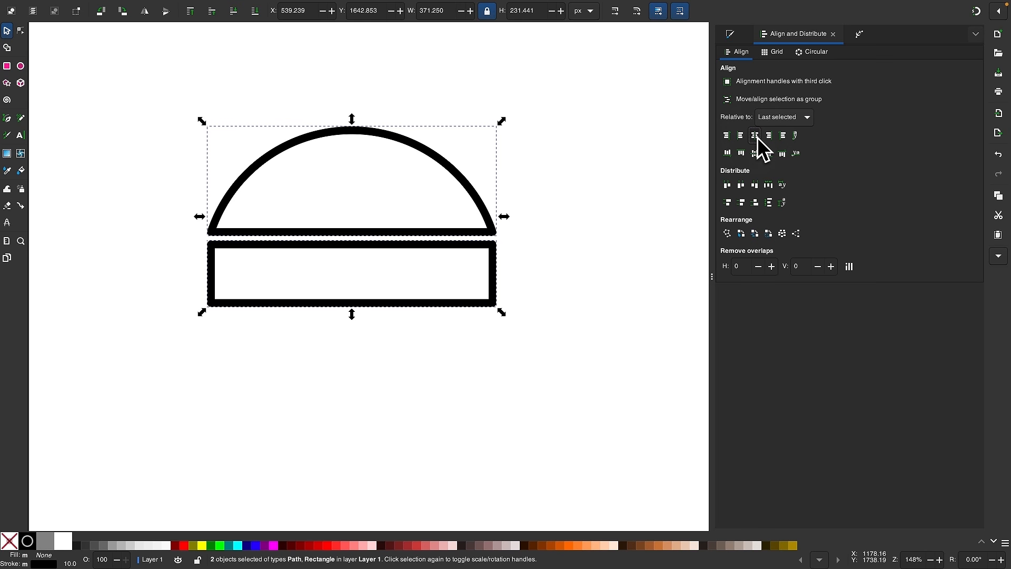
Move the rectangle about 30 px down from the dome and convert it to a path.
{"action": "left_click", "coordinate": [286, 396]}
{"action": "left_click_drag", "start_coordinate": [349, 308], "coordinate": [349, 331]}
{"action": "scroll", "coordinate": [349, 331], "scroll_direction": "up", "scroll_amount": 2}
{"action": "mouse_move", "coordinate": [253, 7]}
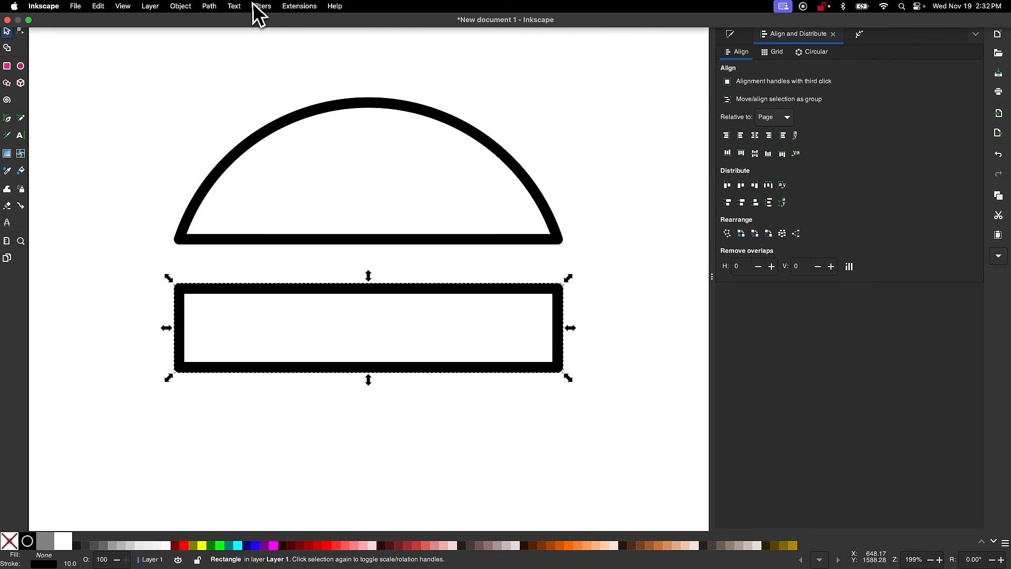
{"action": "left_click", "coordinate": [210, 7]}
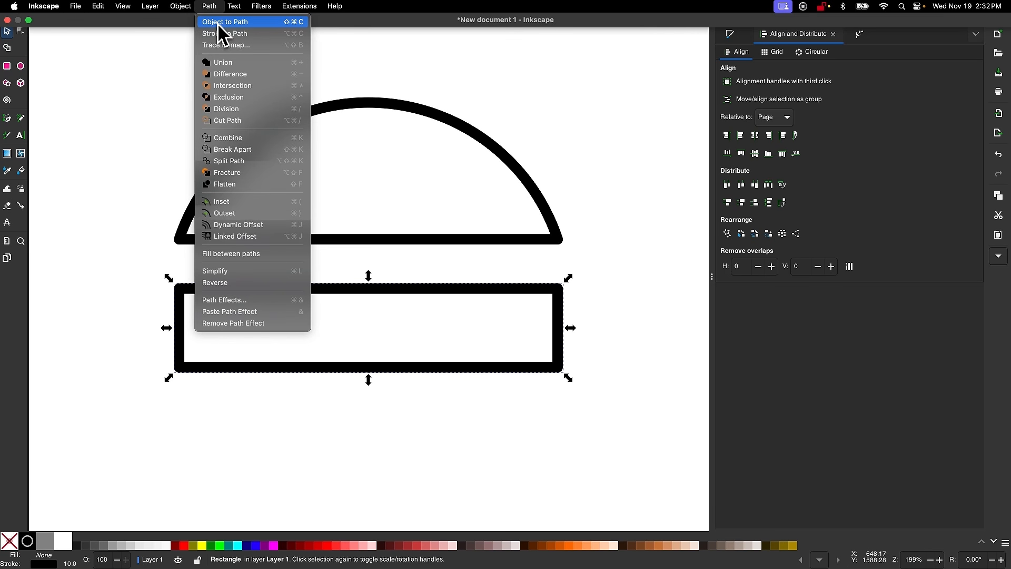
{"action": "left_click", "coordinate": [222, 45]}
{"action": "scroll", "coordinate": [293, 338], "scroll_direction": "up", "scroll_amount": 1}
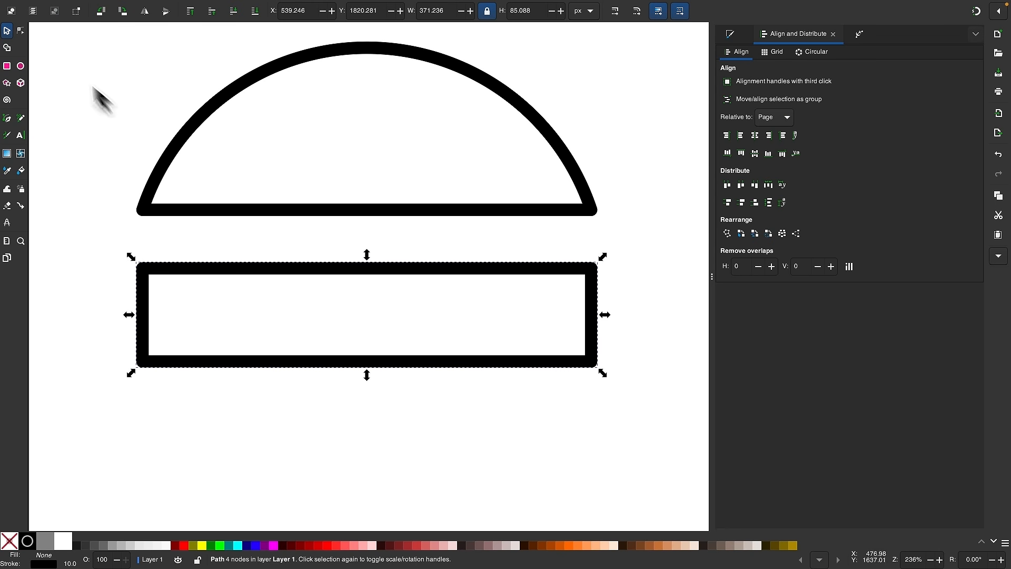
Apply the Corners effect to the rectangle path, rounding the two lower corners strongly and the two upper corners slightly.
{"action": "left_click", "coordinate": [21, 31]}
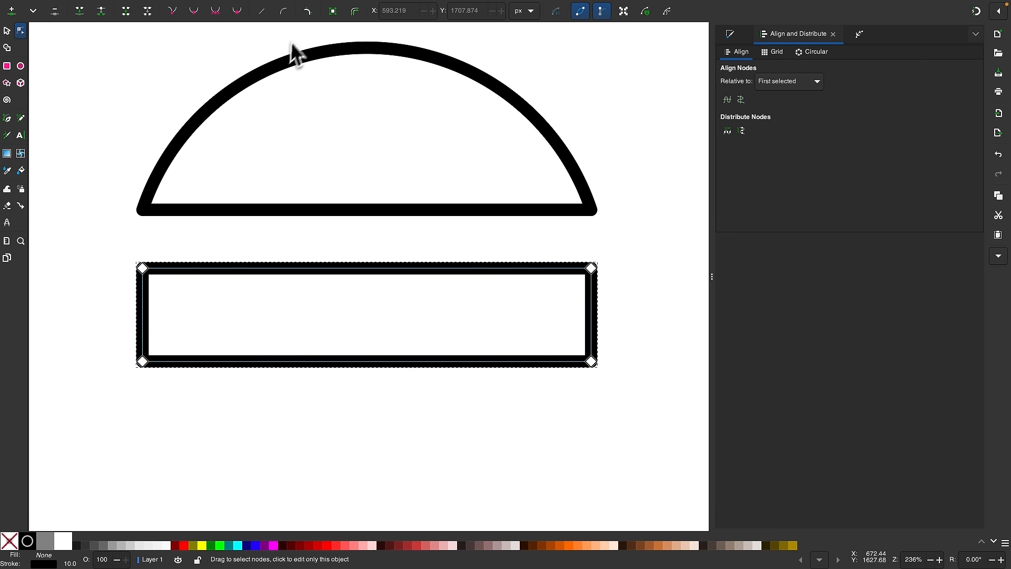
{"action": "left_click", "coordinate": [309, 11]}
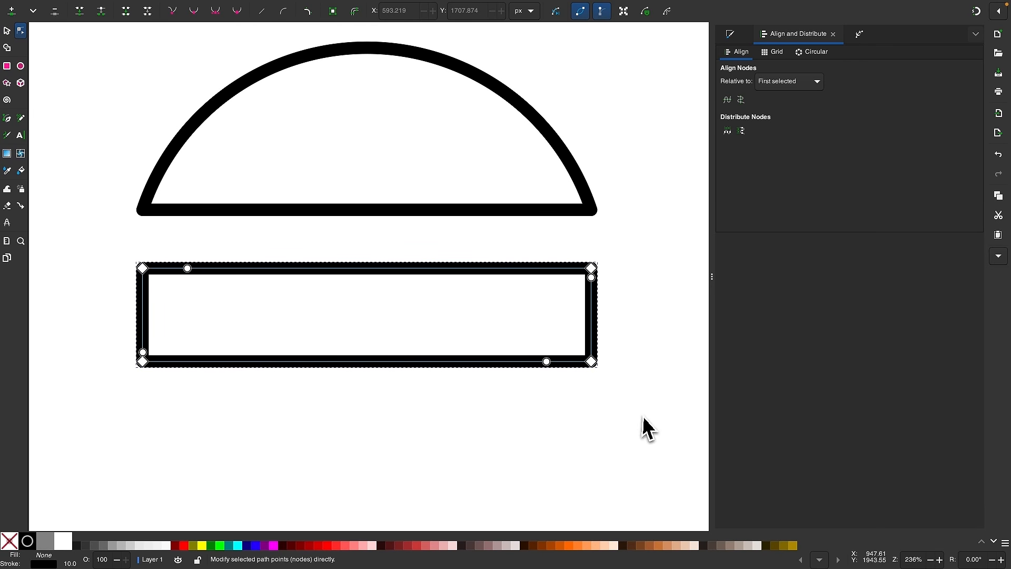
{"action": "left_click_drag", "start_coordinate": [643, 416], "coordinate": [81, 337]}
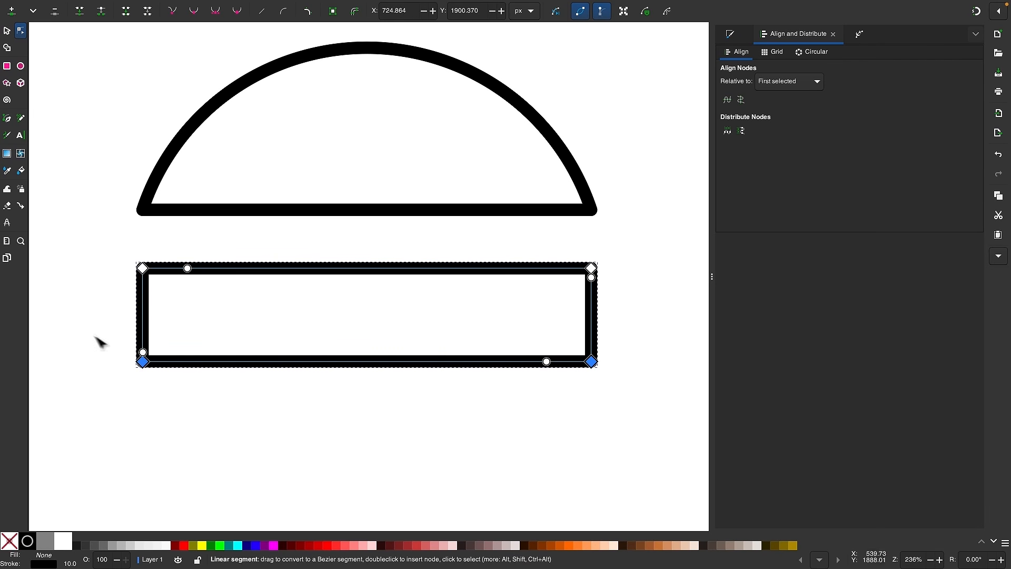
{"action": "left_click_drag", "start_coordinate": [143, 352], "coordinate": [152, 334]}
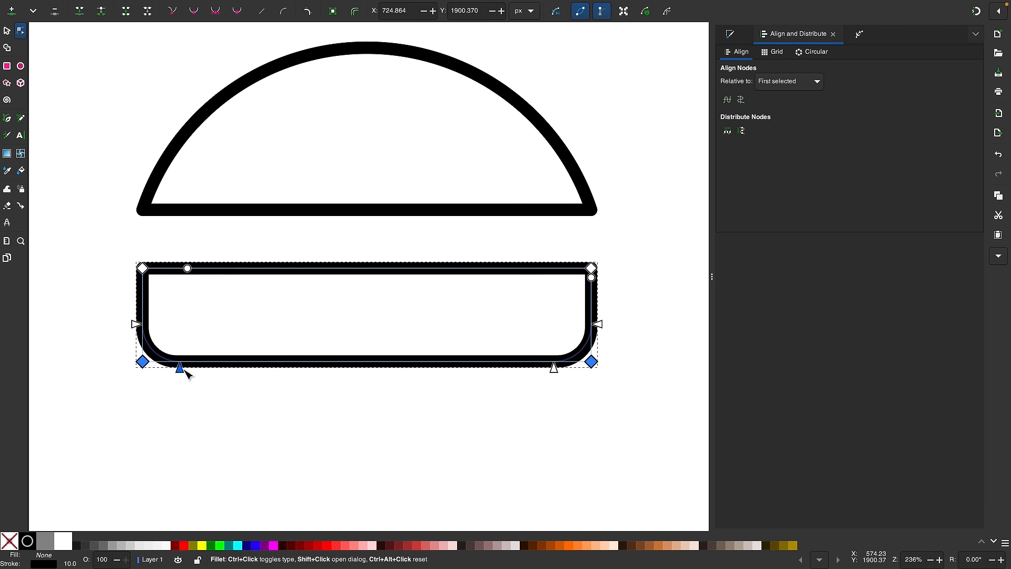
{"action": "left_click_drag", "start_coordinate": [185, 369], "coordinate": [186, 368]}
{"action": "left_click_drag", "start_coordinate": [111, 247], "coordinate": [591, 286]}
{"action": "scroll", "coordinate": [527, 316], "scroll_direction": "up", "scroll_amount": 2}
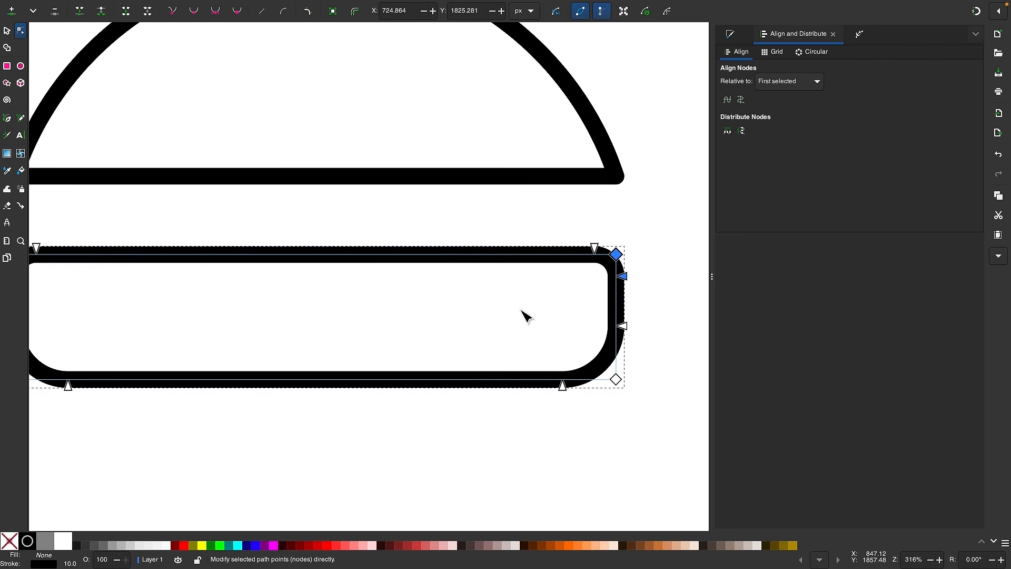
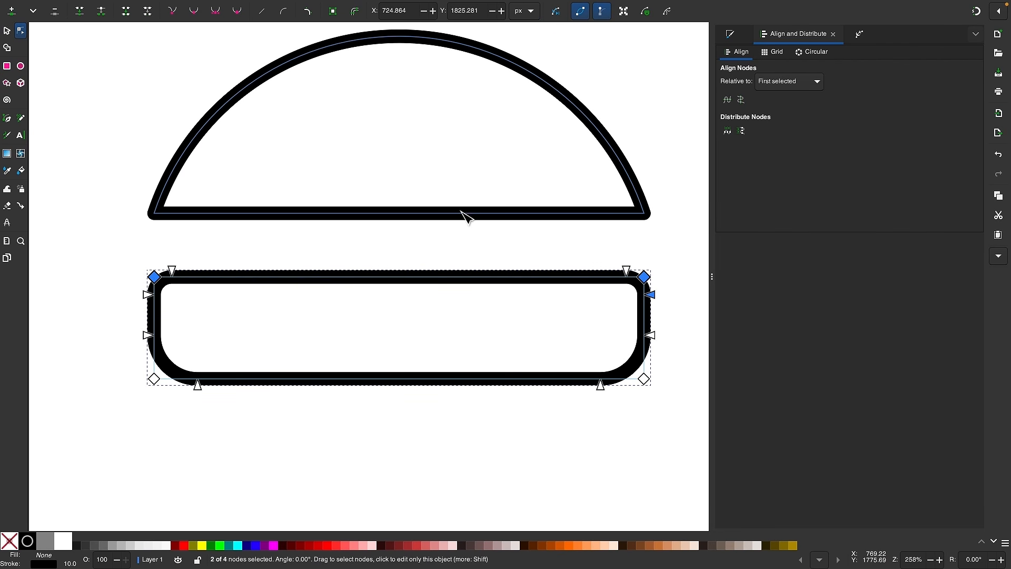
Apply the Corners effect to the dome path and round its two bottom corners.
{"action": "left_click", "coordinate": [463, 214]}
{"action": "mouse_move", "coordinate": [233, 7]}
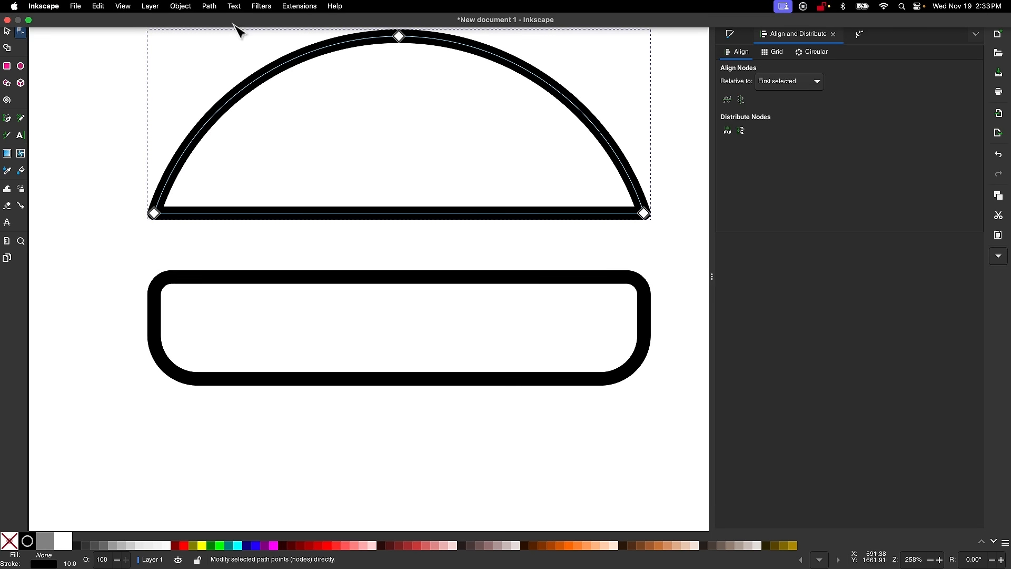
{"action": "left_click", "coordinate": [309, 11]}
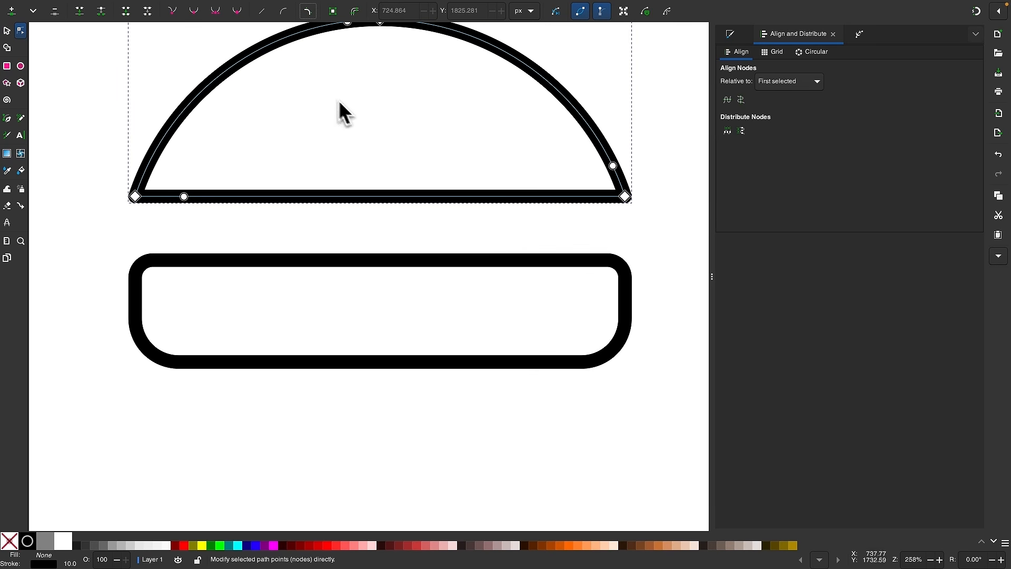
{"action": "left_click_drag", "start_coordinate": [674, 213], "coordinate": [52, 167]}
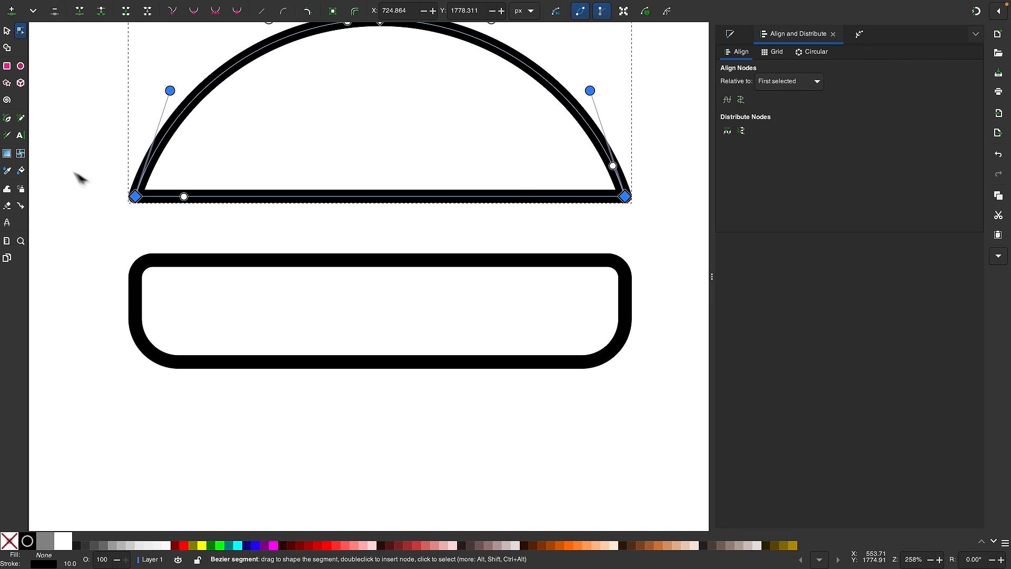
{"action": "left_click_drag", "start_coordinate": [185, 197], "coordinate": [172, 204]}
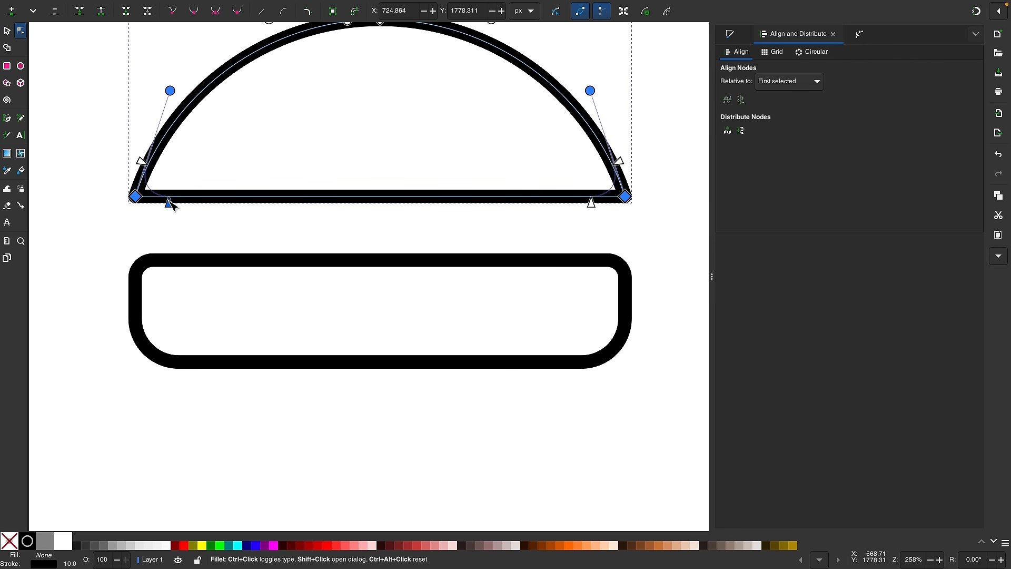
Enlarge the top bun proportionally to about 372 px wide to match the bottom bun, and position it above with a gap.
{"action": "scroll", "coordinate": [245, 240], "scroll_direction": "down", "scroll_amount": 2}
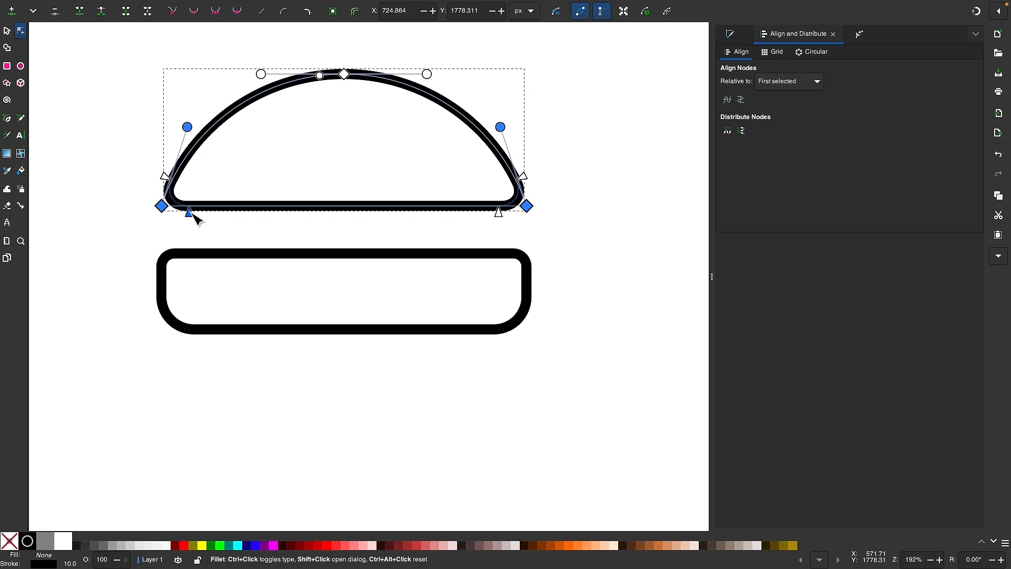
{"action": "left_click", "coordinate": [11, 34]}
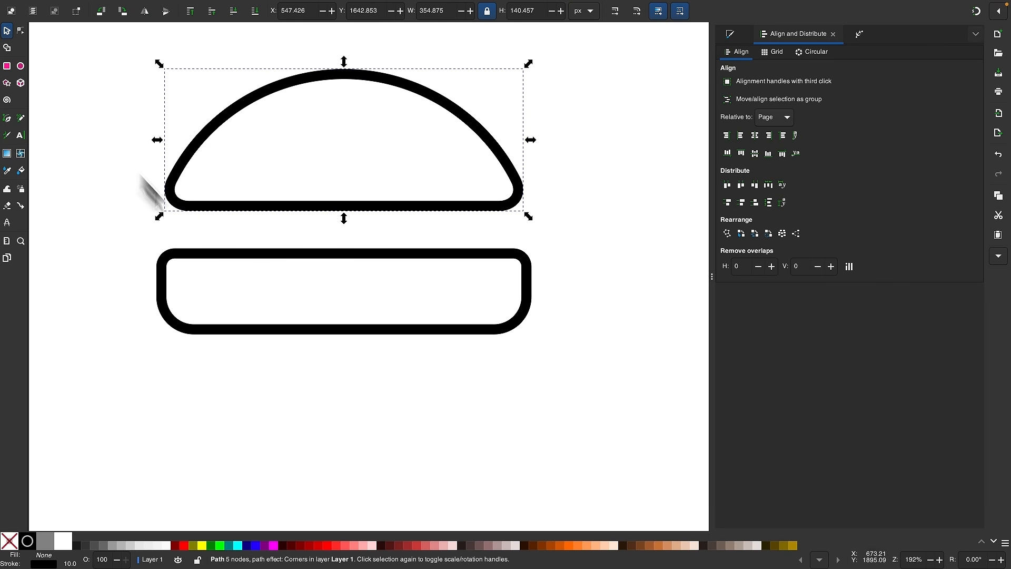
{"action": "scroll", "coordinate": [339, 333], "scroll_direction": "up", "scroll_amount": 3}
{"action": "scroll", "coordinate": [339, 334], "scroll_direction": "left", "scroll_amount": 1}
{"action": "left_click_drag", "start_coordinate": [406, 263], "coordinate": [406, 284]}
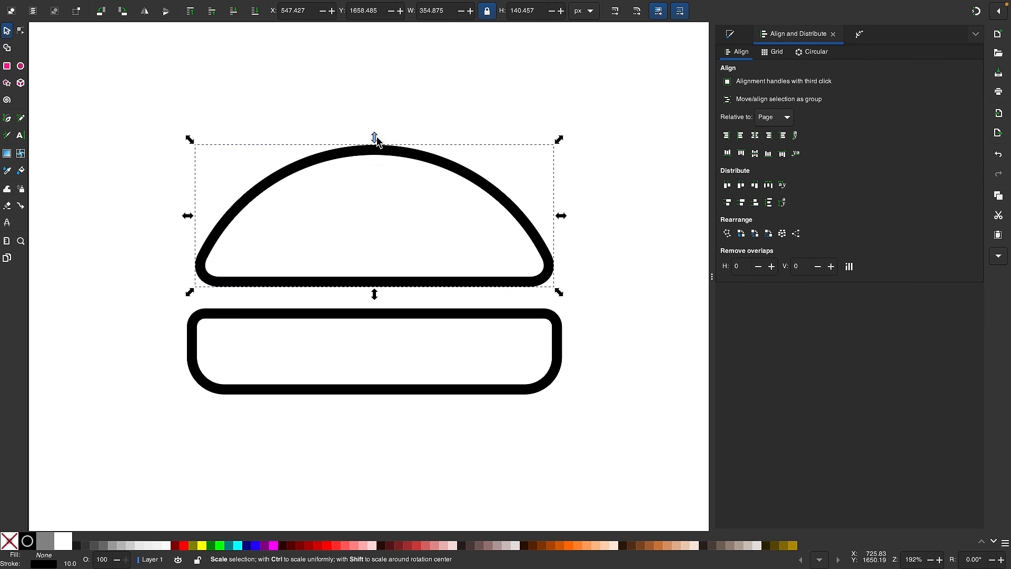
{"action": "left_click_drag", "start_coordinate": [377, 142], "coordinate": [349, 117]}
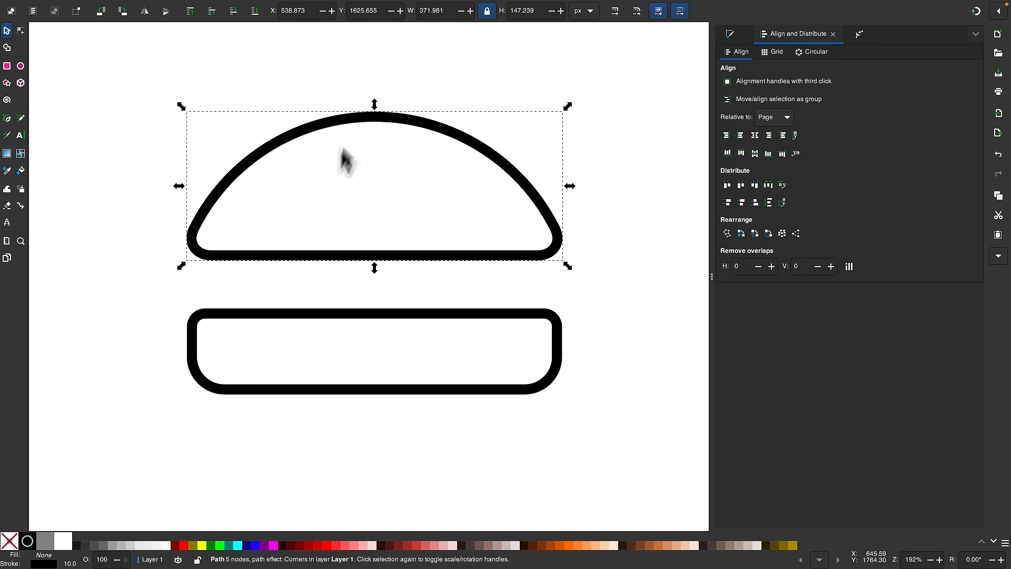
{"action": "left_click_drag", "start_coordinate": [309, 256], "coordinate": [311, 244]}
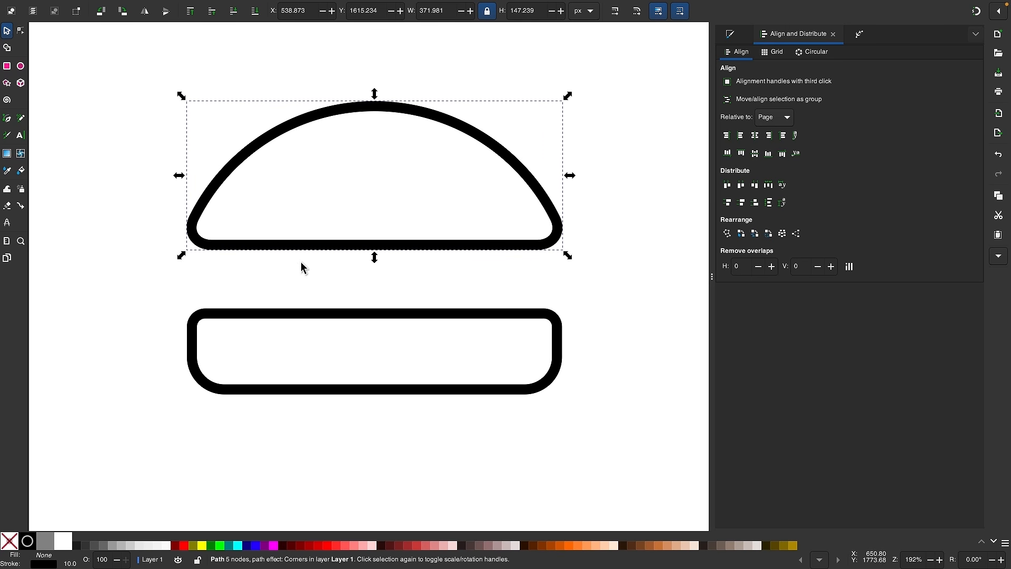
{"action": "left_click", "coordinate": [302, 263]}
With snapping enabled, draw a rectangle about 338 × 78 px between the top bun's lower edge and the bottom bun's upper edge.
{"action": "left_click", "coordinate": [7, 66]}
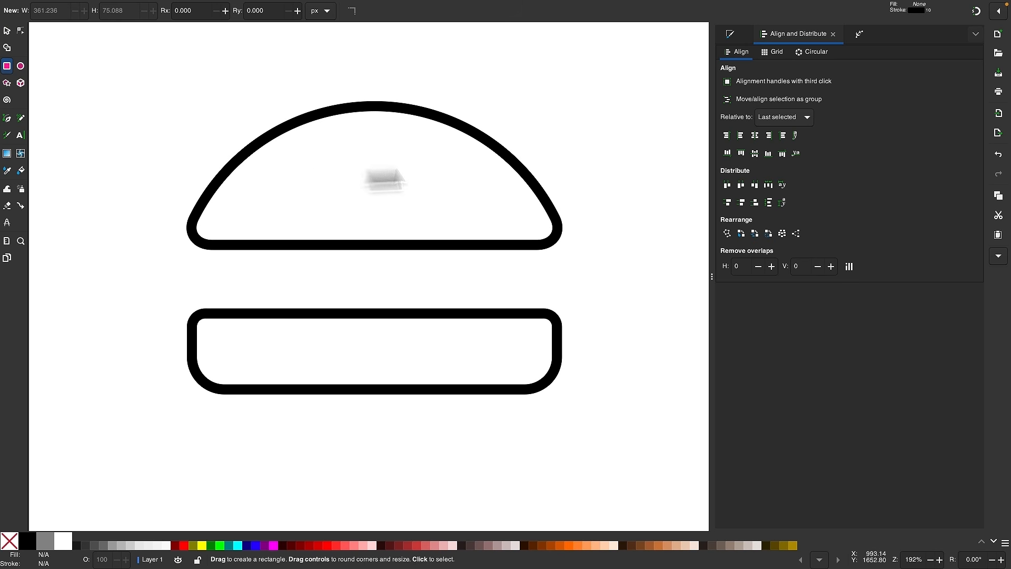
{"action": "left_click", "coordinate": [981, 12]}
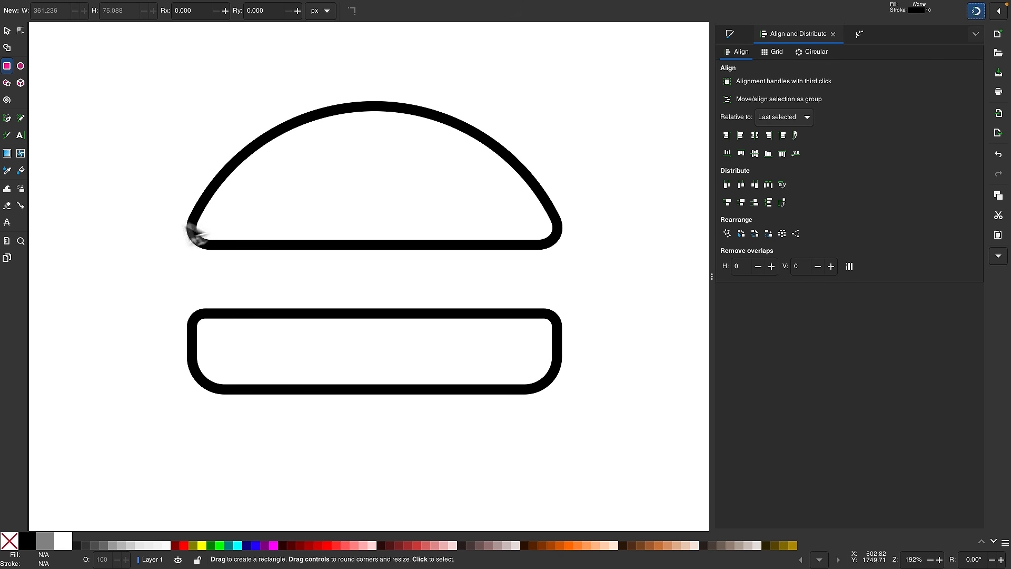
{"action": "mouse_move", "coordinate": [211, 244]}
{"action": "left_mouse_down"}
{"action": "mouse_move", "coordinate": [428, 298]}
{"action": "mouse_move", "coordinate": [542, 304]}
{"action": "mouse_move", "coordinate": [544, 314]}
{"action": "left_mouse_up"}
{"action": "left_click", "coordinate": [8, 30]}
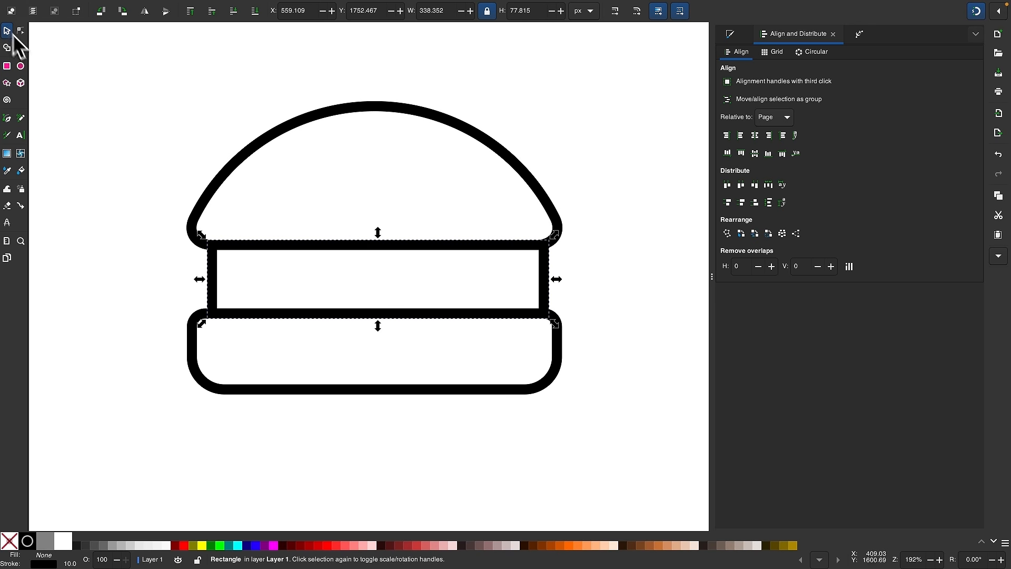
Center both buns and the middle rectangle on a common vertical axis, relative to the last selected object.
{"action": "left_click_drag", "start_coordinate": [644, 426], "coordinate": [101, 84]}
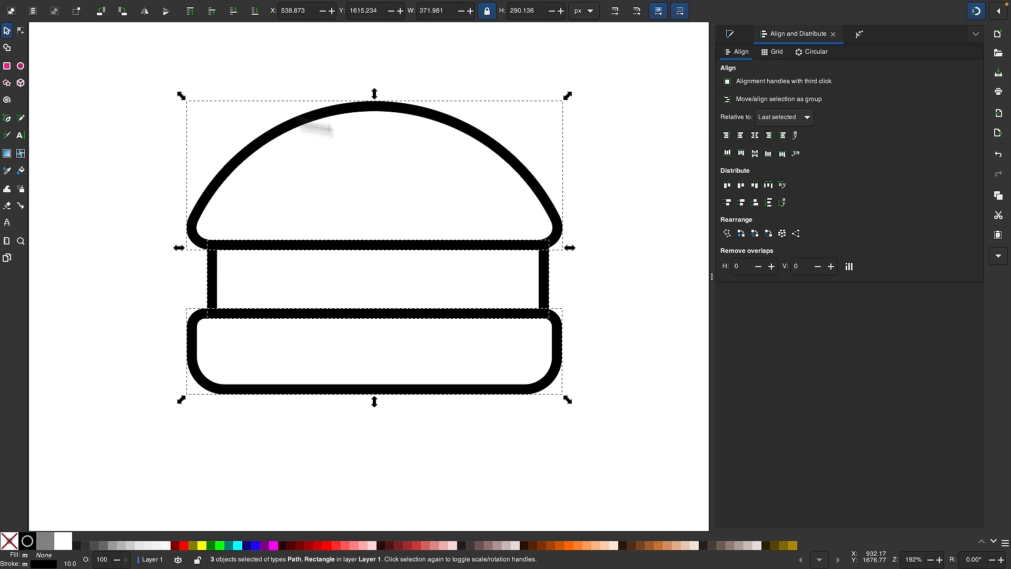
{"action": "left_click", "coordinate": [759, 137]}
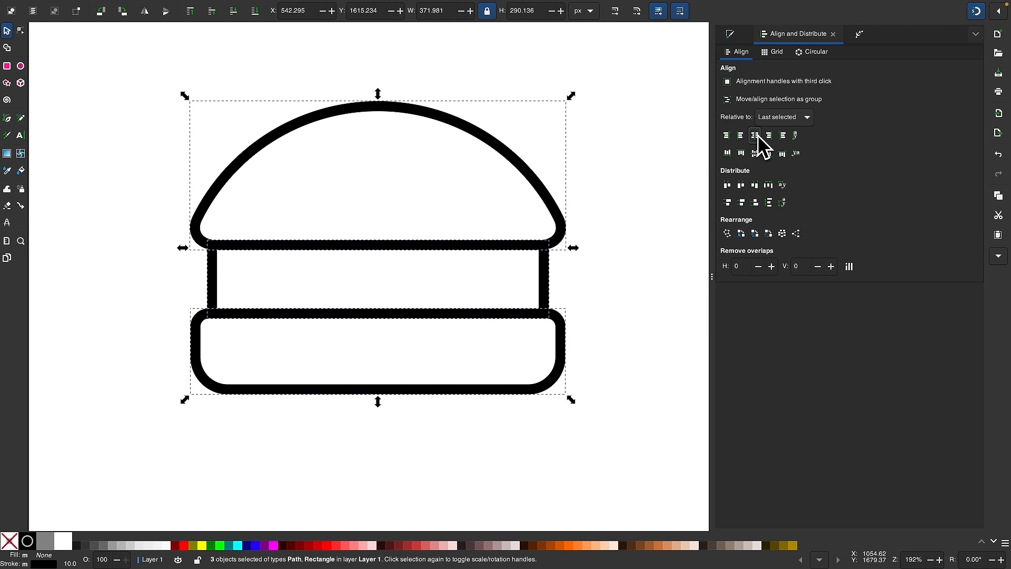
{"action": "left_click", "coordinate": [632, 159]}
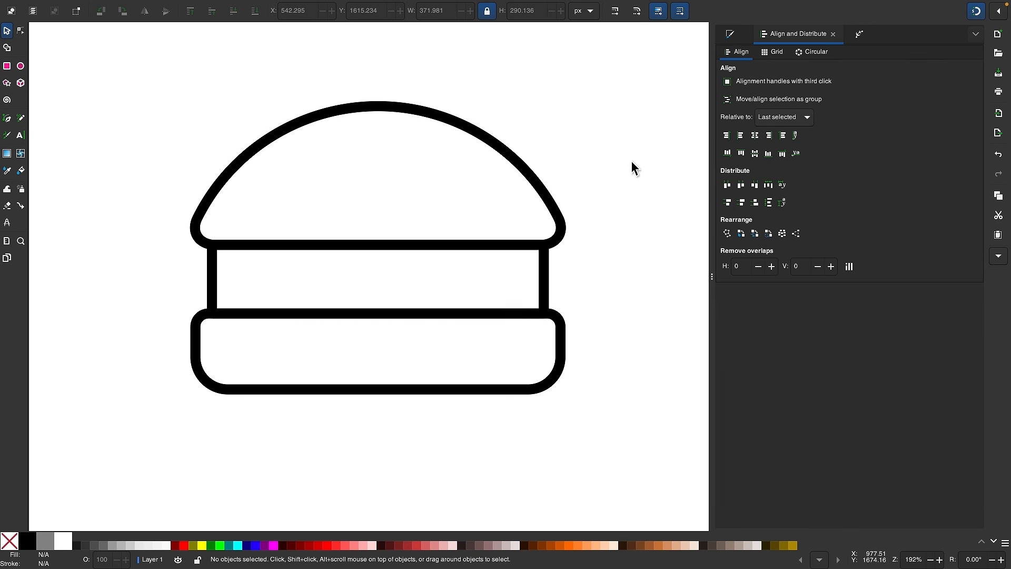
Draw a straight horizontal line with the Pen tool between the midpoints of the middle rectangle's two sides.
{"action": "left_click", "coordinate": [549, 281]}
{"action": "scroll", "coordinate": [407, 290], "scroll_direction": "up", "scroll_amount": 2}
{"action": "left_click", "coordinate": [305, 284]}
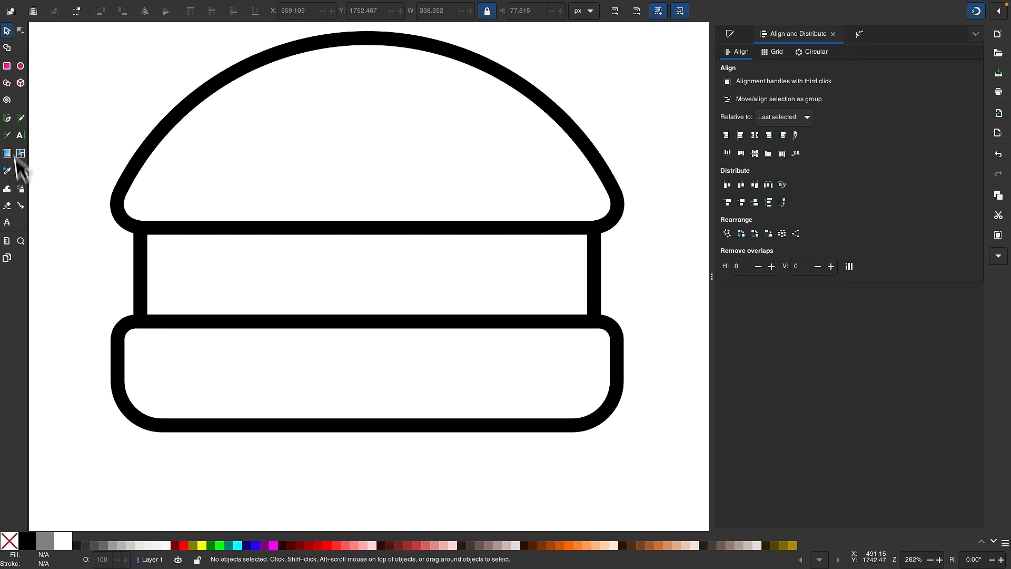
{"action": "left_click", "coordinate": [7, 120]}
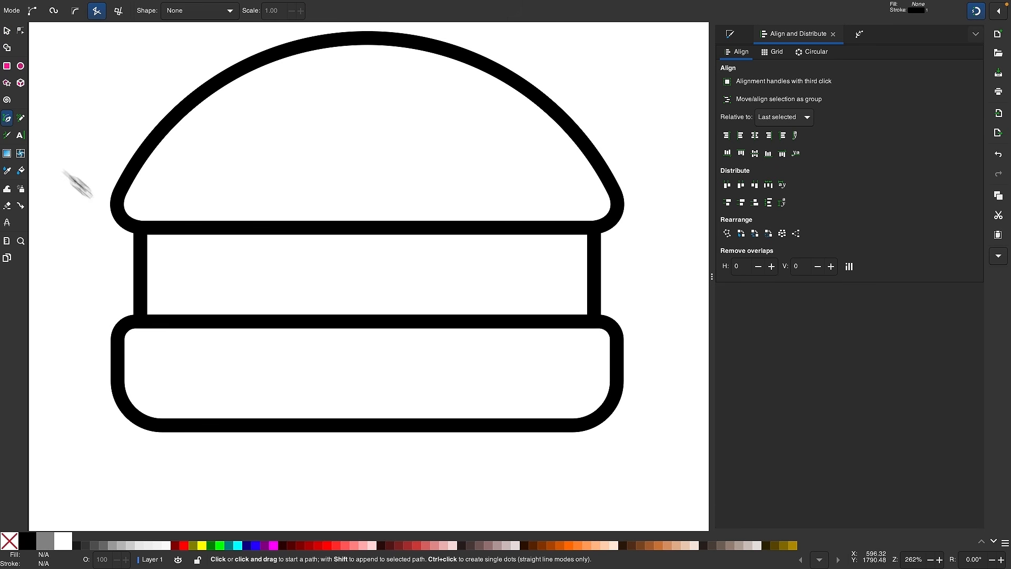
{"action": "left_click", "coordinate": [140, 274]}
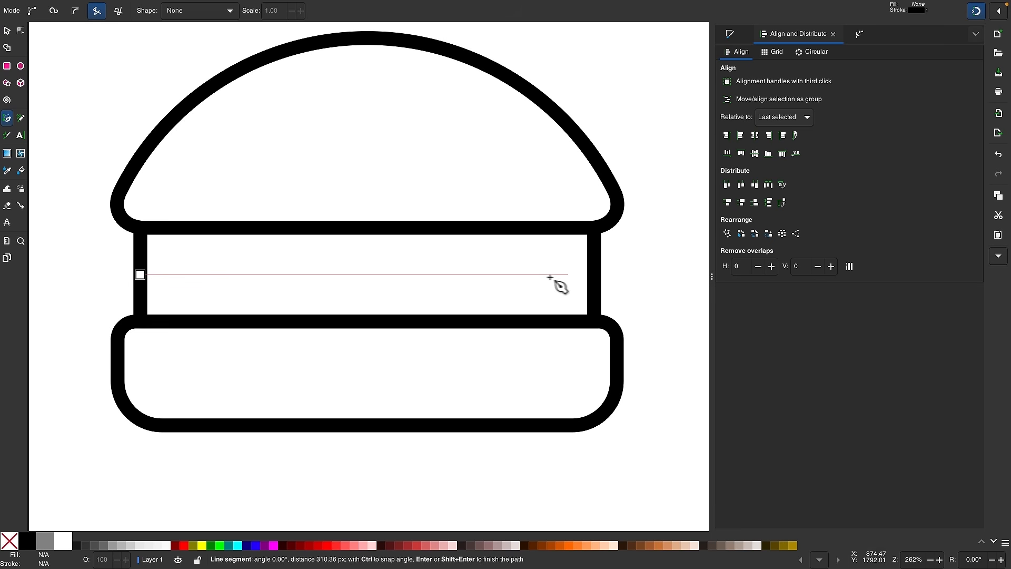
{"action": "left_click", "coordinate": [593, 274]}
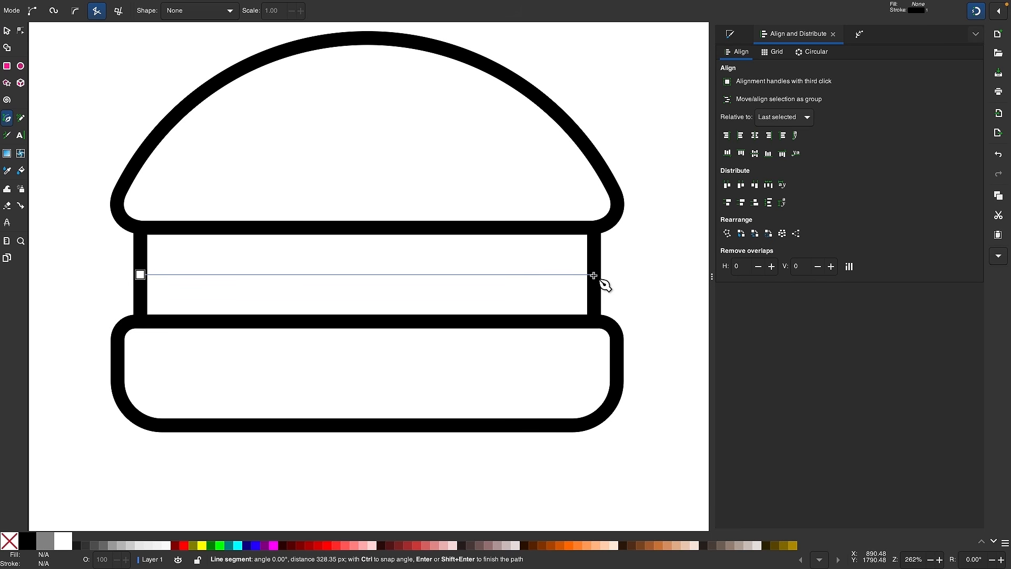
{"action": "key", "text": "Return"}
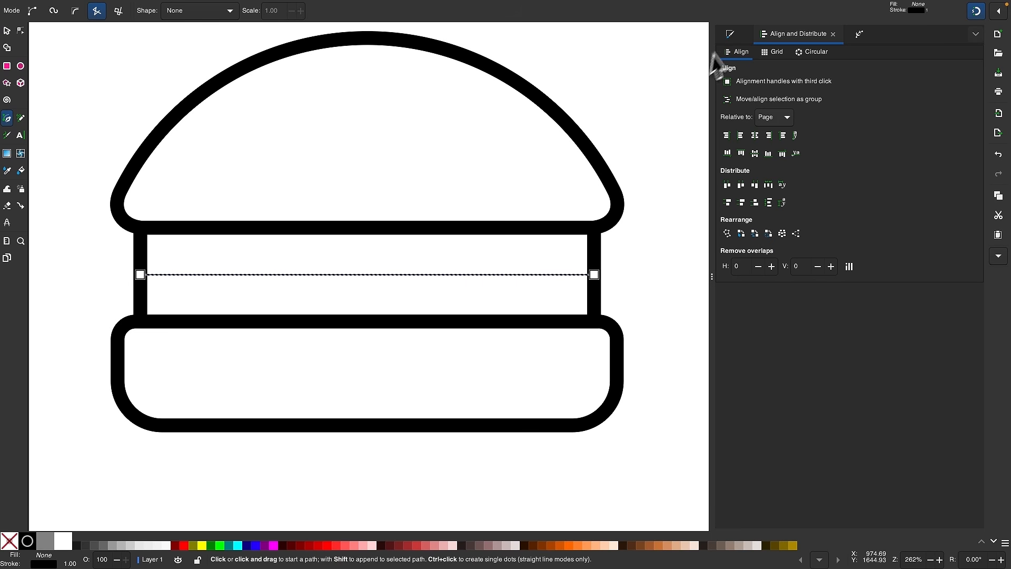
Set the stroke width of the new horizontal line to 12 px.
{"action": "left_click", "coordinate": [732, 34]}
{"action": "double_click", "coordinate": [775, 73]}
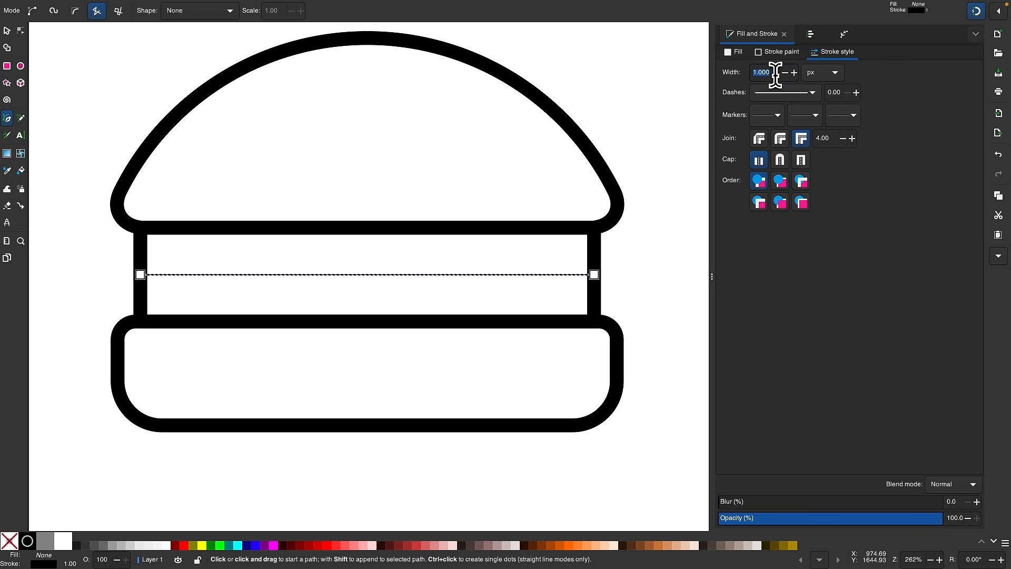
{"action": "type", "text": "12"}
{"action": "key", "text": "Return"}
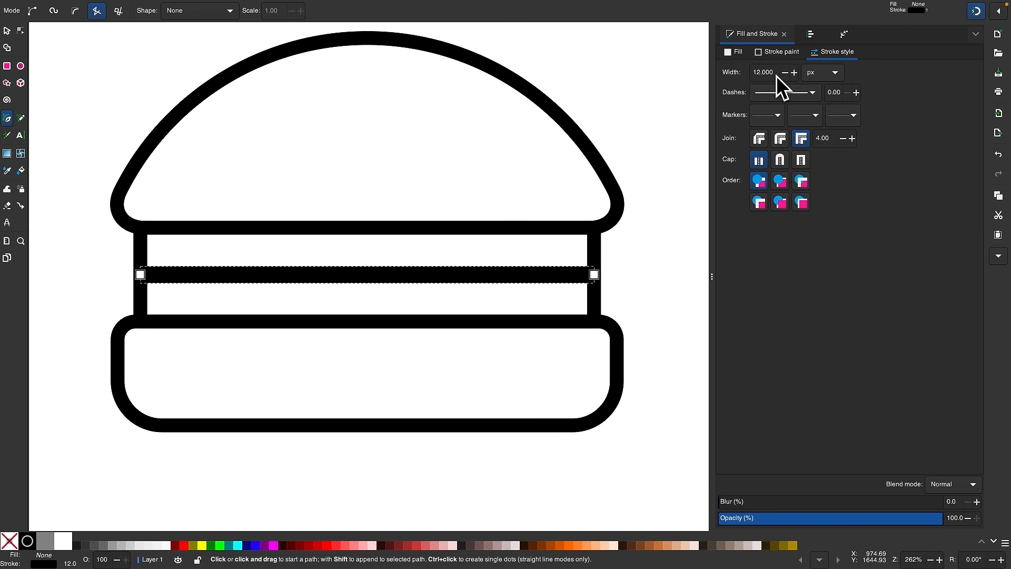
Draw a square about 165 px wide below the burger and rotate it 45° into a diamond.
{"action": "left_click", "coordinate": [7, 66]}
{"action": "scroll", "coordinate": [364, 179], "scroll_direction": "down", "scroll_amount": 1}
{"action": "scroll", "coordinate": [376, 180], "scroll_direction": "down", "scroll_amount": 4}
{"action": "scroll", "coordinate": [376, 180], "scroll_direction": "left", "scroll_amount": 2}
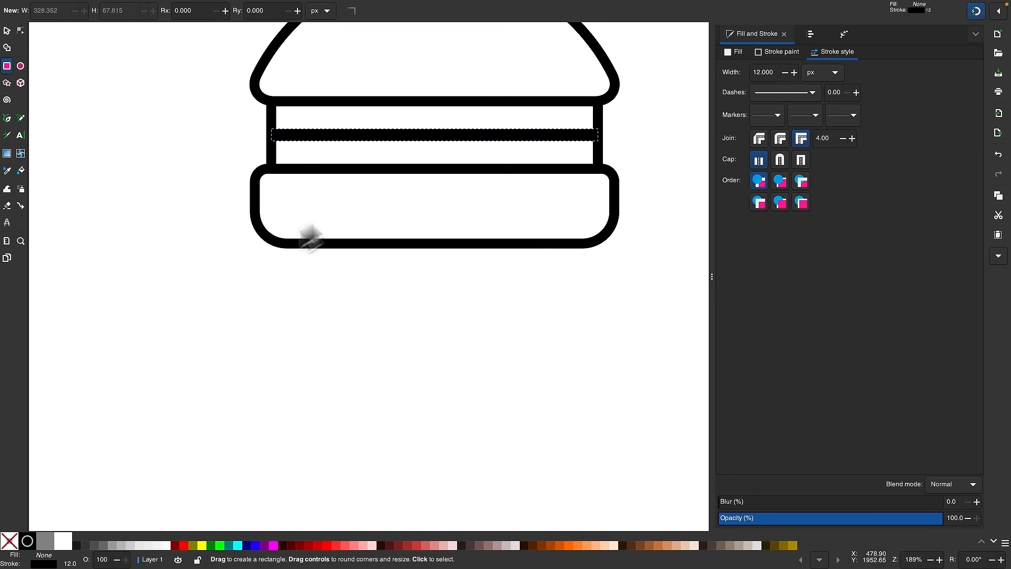
{"action": "left_click_drag", "start_coordinate": [150, 288], "coordinate": [301, 437]}
{"action": "left_click", "coordinate": [7, 31]}
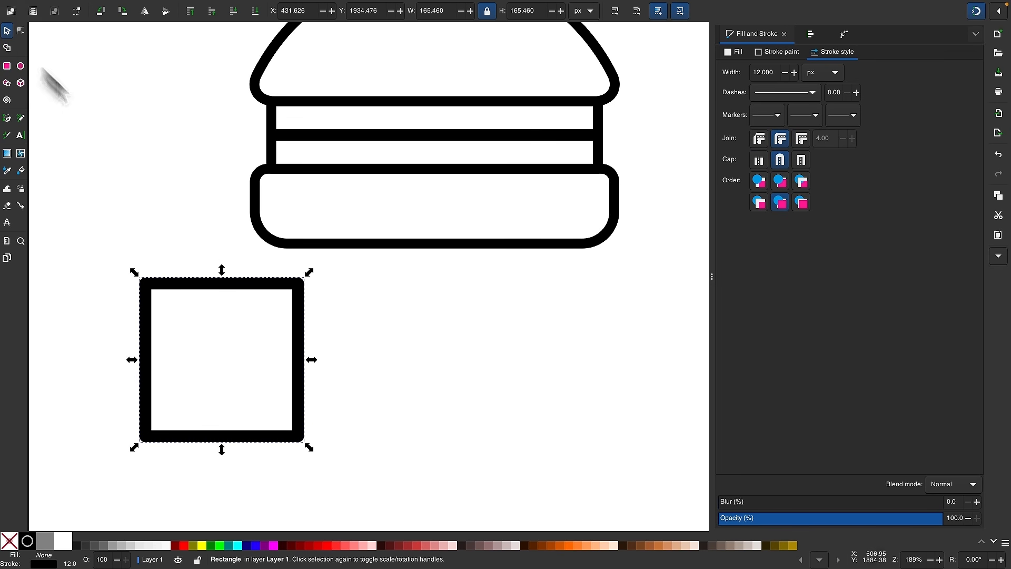
{"action": "left_click", "coordinate": [273, 284]}
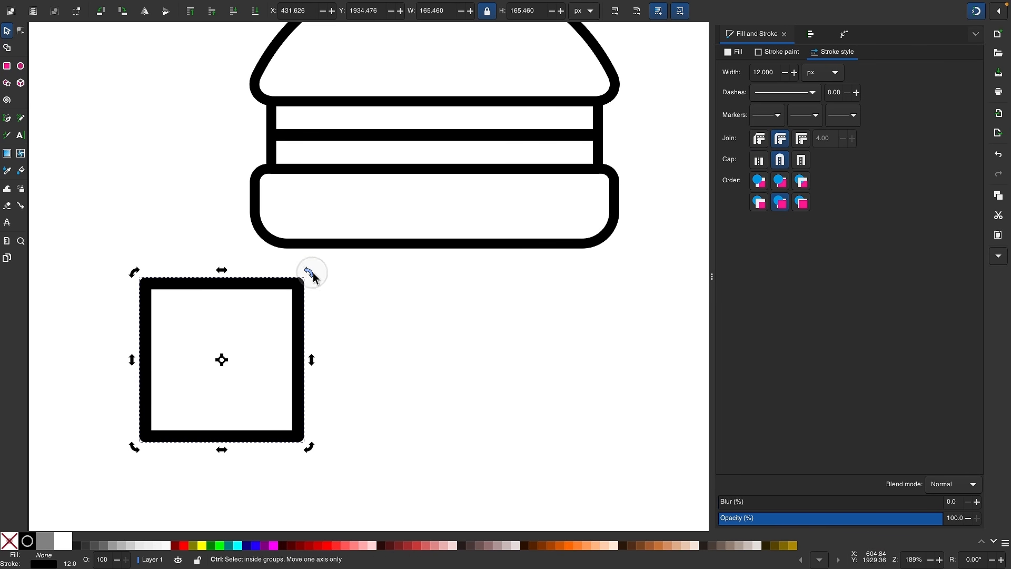
{"action": "left_click_drag", "start_coordinate": [309, 272], "coordinate": [226, 235]}
Turn off snapping and place the diamond over the left half of the burger, its lower corner overlapping the bottom bun.
{"action": "scroll", "coordinate": [296, 418], "scroll_direction": "up", "scroll_amount": 2}
{"action": "scroll", "coordinate": [296, 418], "scroll_direction": "right", "scroll_amount": 2}
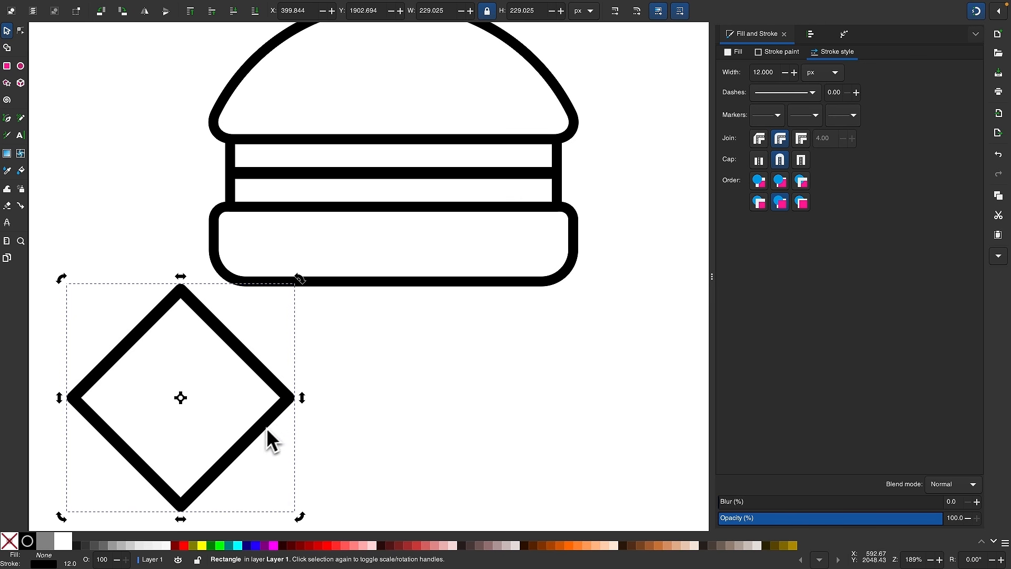
{"action": "left_click_drag", "start_coordinate": [266, 428], "coordinate": [426, 155]}
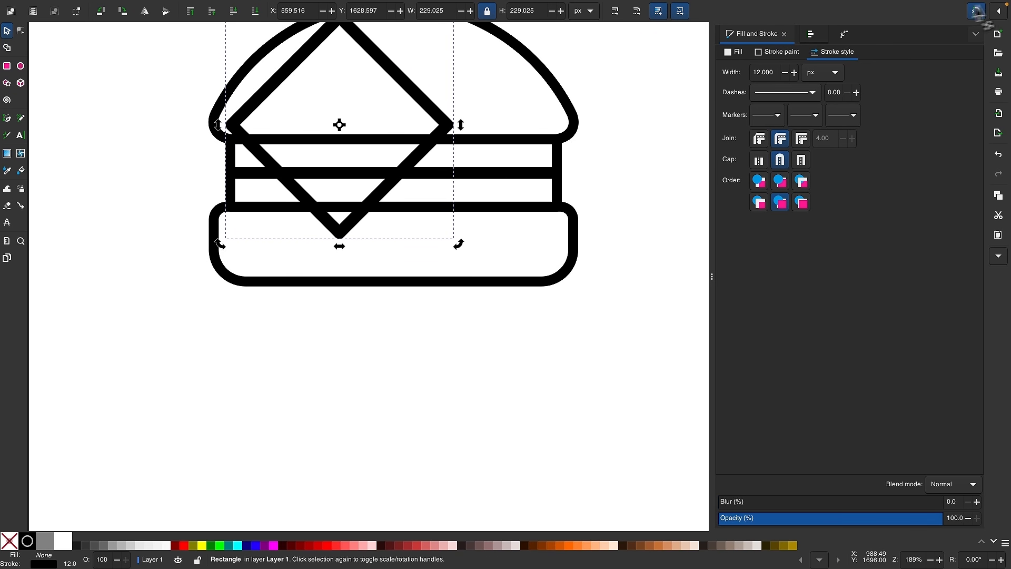
{"action": "scroll", "coordinate": [327, 214], "scroll_direction": "up", "scroll_amount": 2}
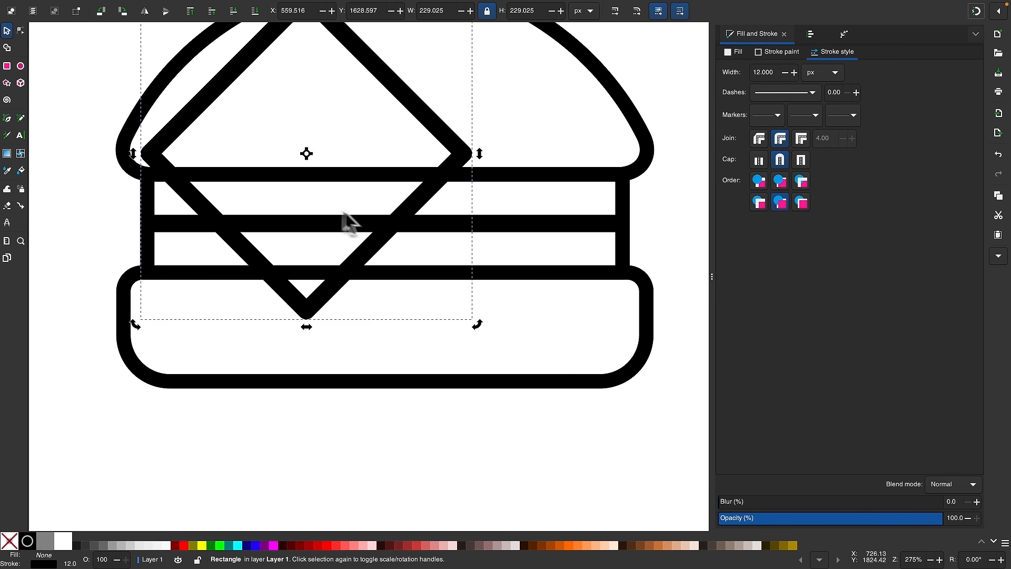
{"action": "left_click_drag", "start_coordinate": [387, 230], "coordinate": [381, 232]}
{"action": "left_click", "coordinate": [99, 267]}
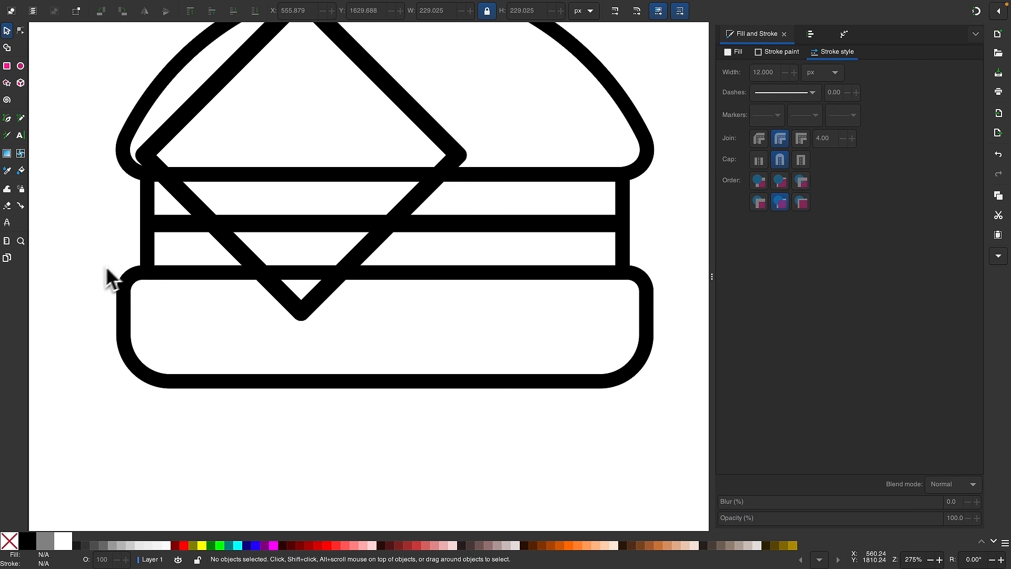
Select all five burger shapes and lower their opacity to 55%.
{"action": "left_click", "coordinate": [178, 228]}
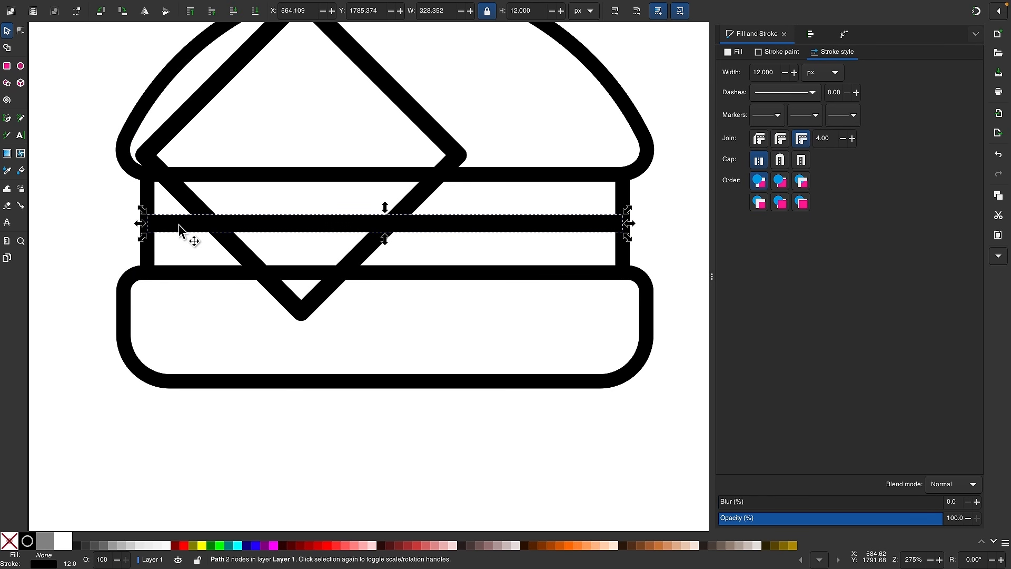
{"action": "scroll", "coordinate": [178, 224], "scroll_direction": "down", "scroll_amount": 2}
{"action": "left_click_drag", "start_coordinate": [123, 46], "coordinate": [92, 75]}
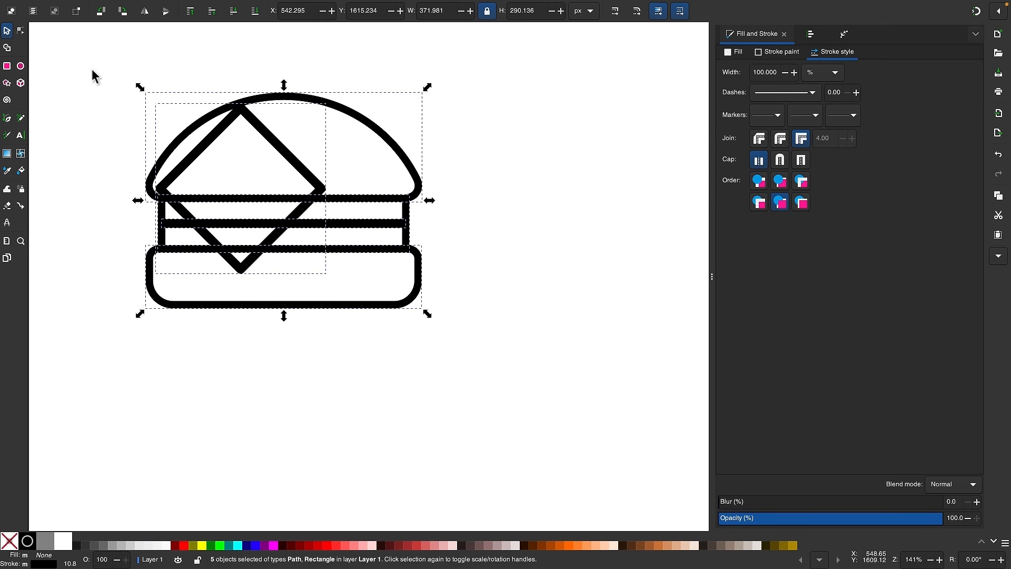
{"action": "left_click", "coordinate": [842, 518]}
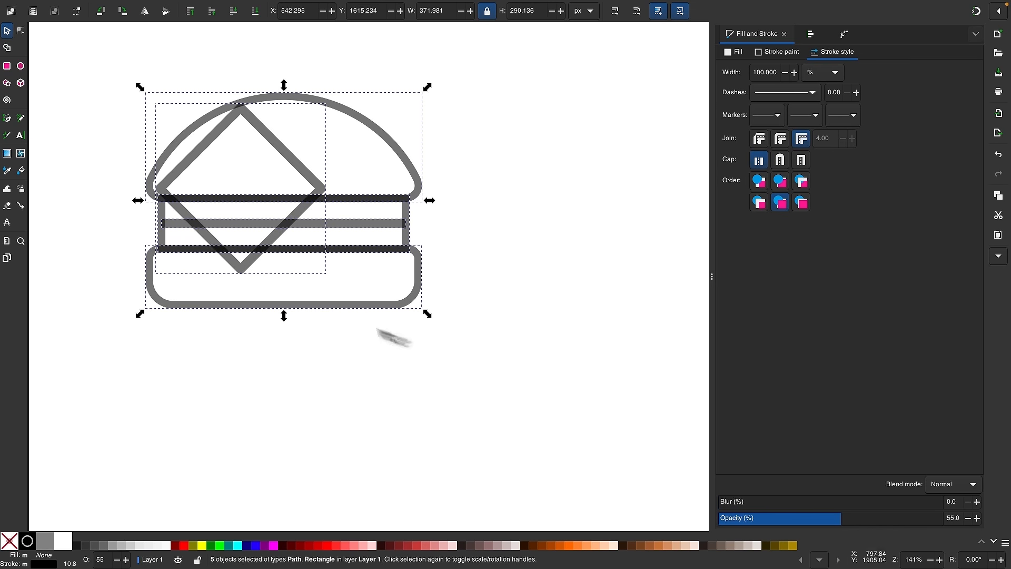
{"action": "left_click", "coordinate": [305, 307]}
{"action": "left_click", "coordinate": [248, 353]}
Duplicate the horizontal line that runs through the middle of the filling.
{"action": "scroll", "coordinate": [217, 245], "scroll_direction": "up", "scroll_amount": 2}
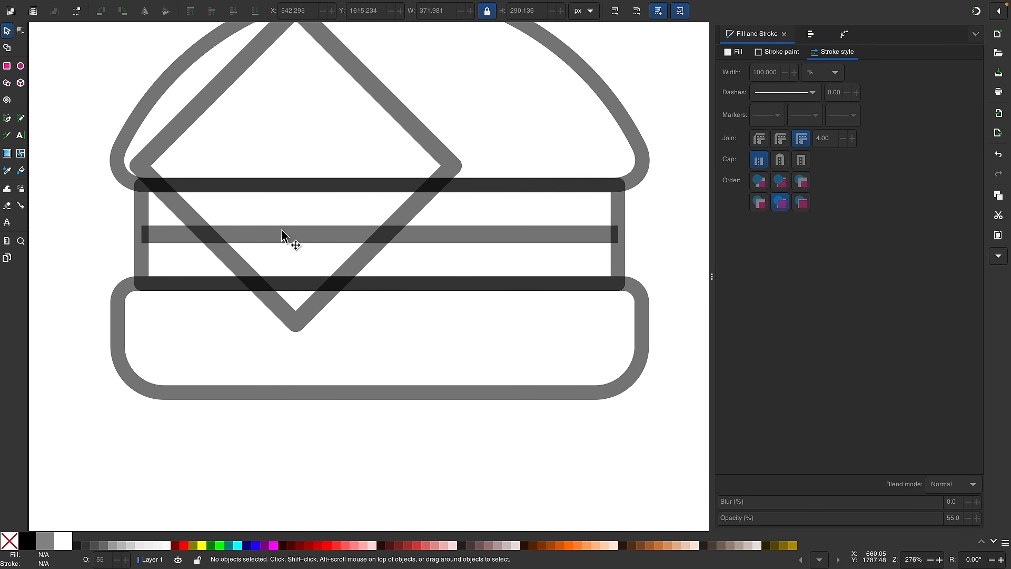
{"action": "left_click", "coordinate": [282, 236]}
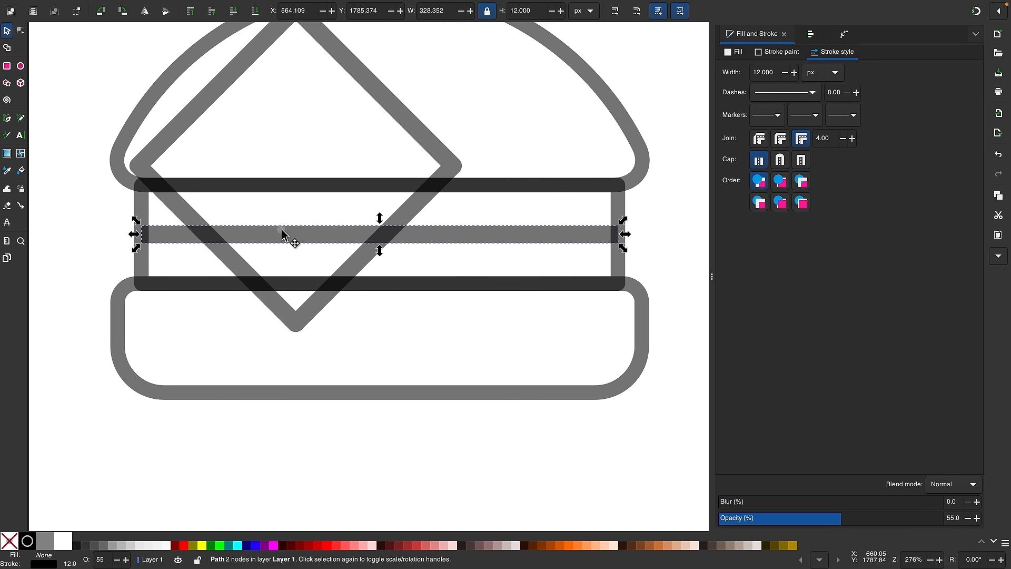
{"action": "right_click", "coordinate": [282, 235]}
{"action": "left_click", "coordinate": [268, 293]}
Cut the diamond's outline with the duplicated line using Cut Path, and move the upper piece away from the lower V.
{"action": "left_click", "coordinate": [268, 298]}
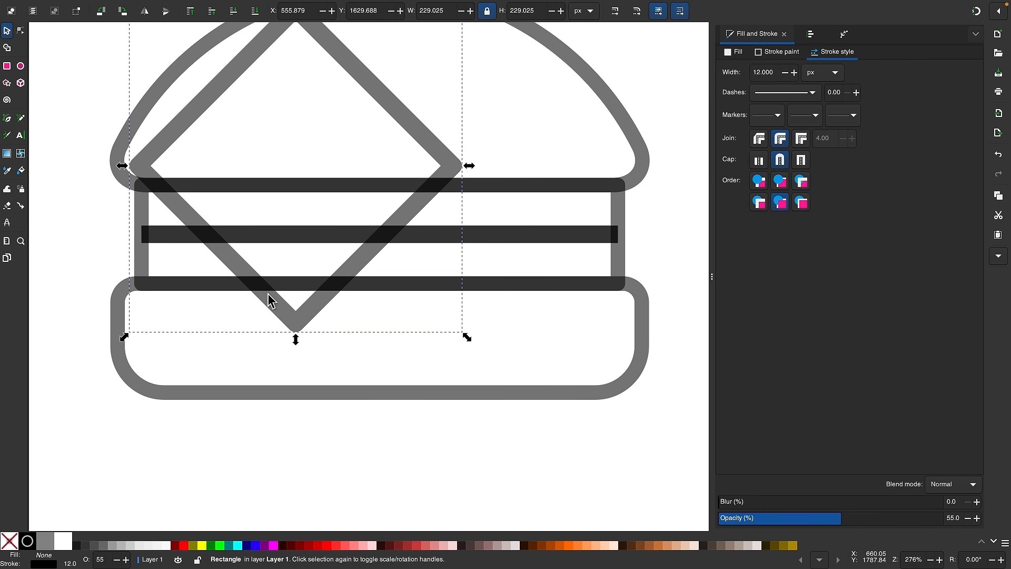
{"action": "left_click", "coordinate": [289, 236]}
{"action": "left_click", "coordinate": [236, 265], "text": "shift"}
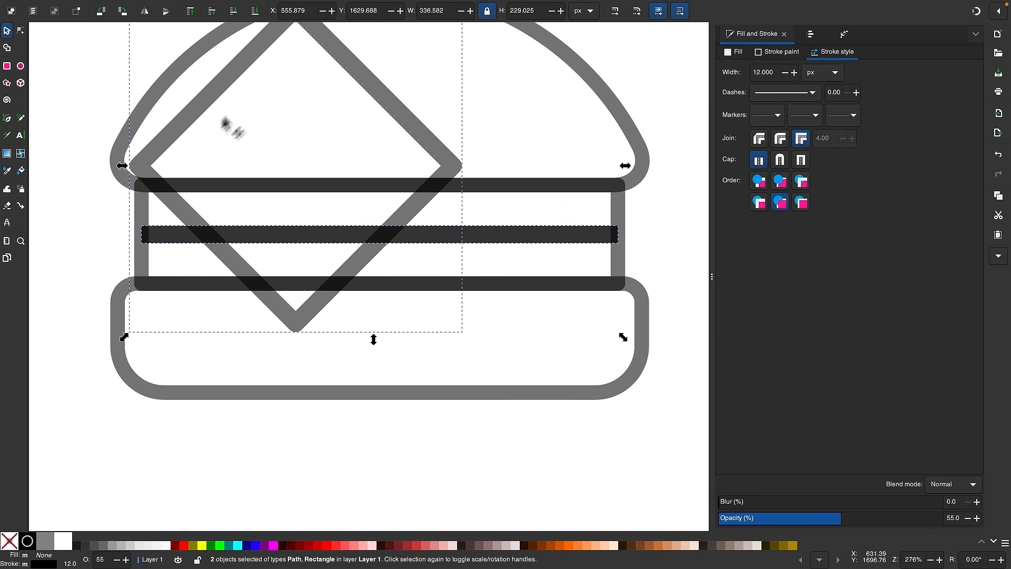
{"action": "left_click", "coordinate": [203, 7]}
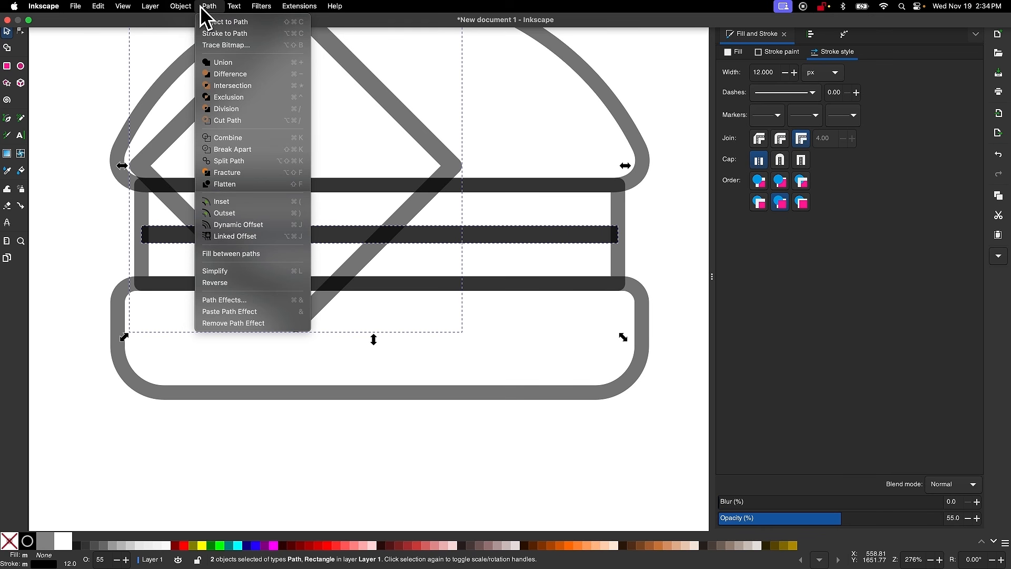
{"action": "left_click", "coordinate": [232, 122]}
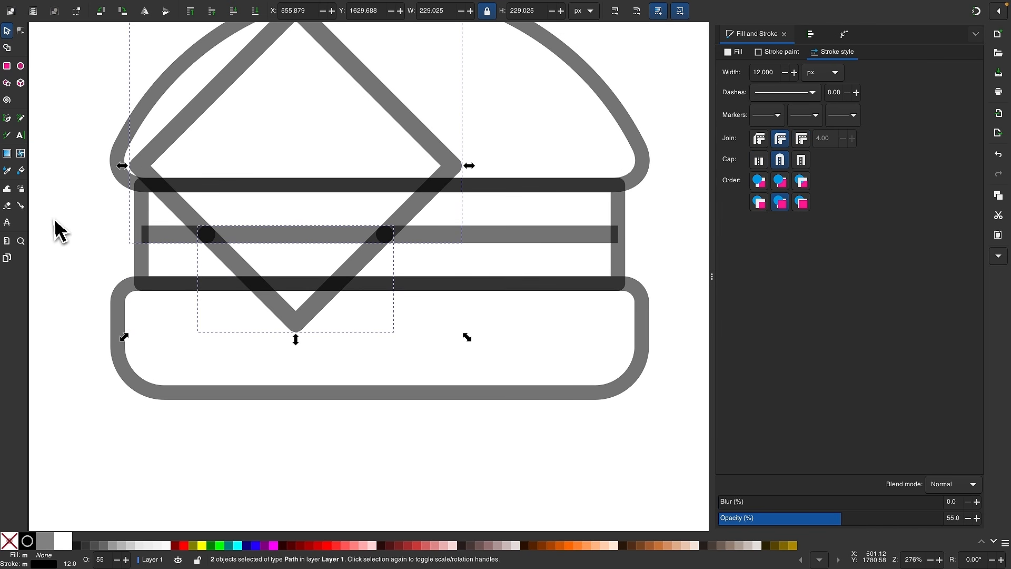
{"action": "left_click_drag", "start_coordinate": [147, 152], "coordinate": [312, 122]}
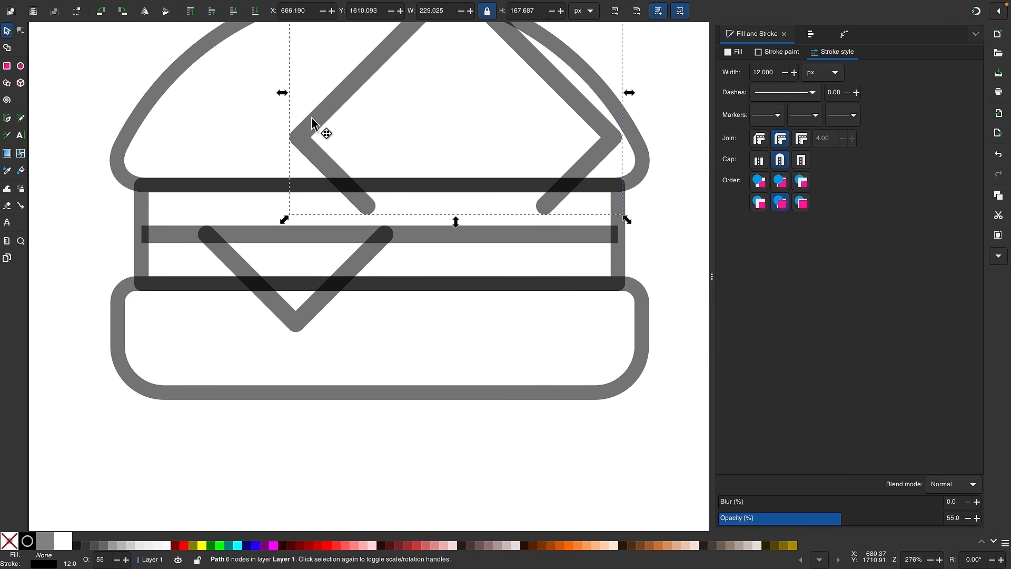
Delete the diamond's cut-off upper piece and duplicate the remaining V.
{"action": "key", "text": "Delete"}
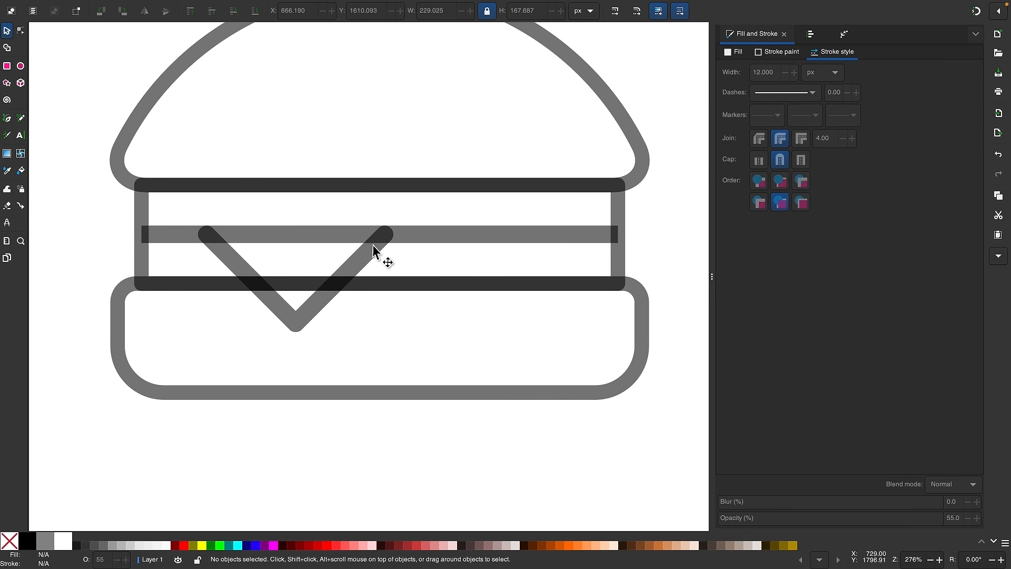
{"action": "left_click", "coordinate": [376, 254]}
{"action": "right_click", "coordinate": [376, 254]}
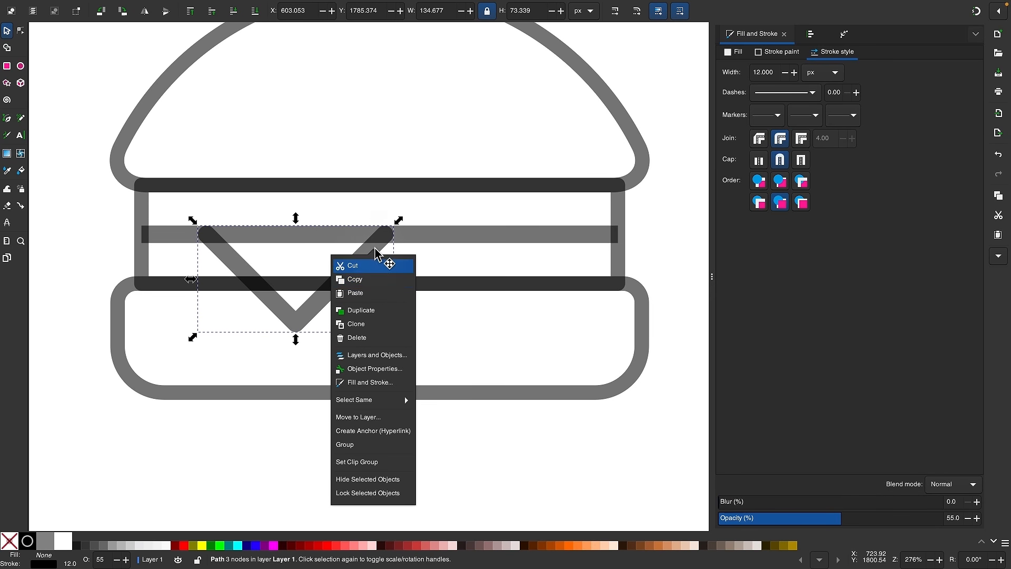
{"action": "left_click", "coordinate": [370, 310]}
Cut the middle filling line with the duplicated V using Cut Path, and delete the segment between the V's arms.
{"action": "key", "text": "shift"}
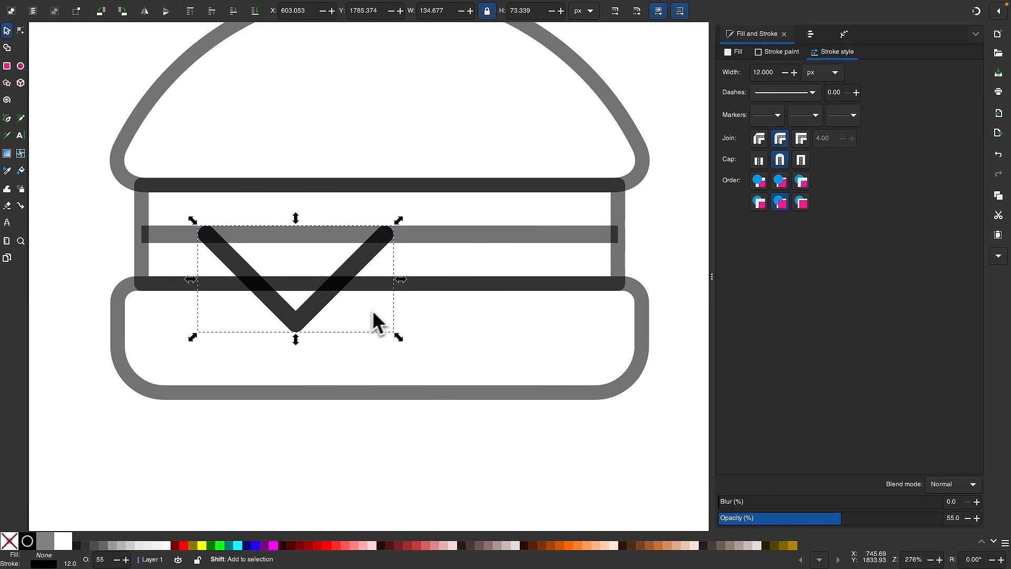
{"action": "left_click", "coordinate": [455, 242], "text": "shift"}
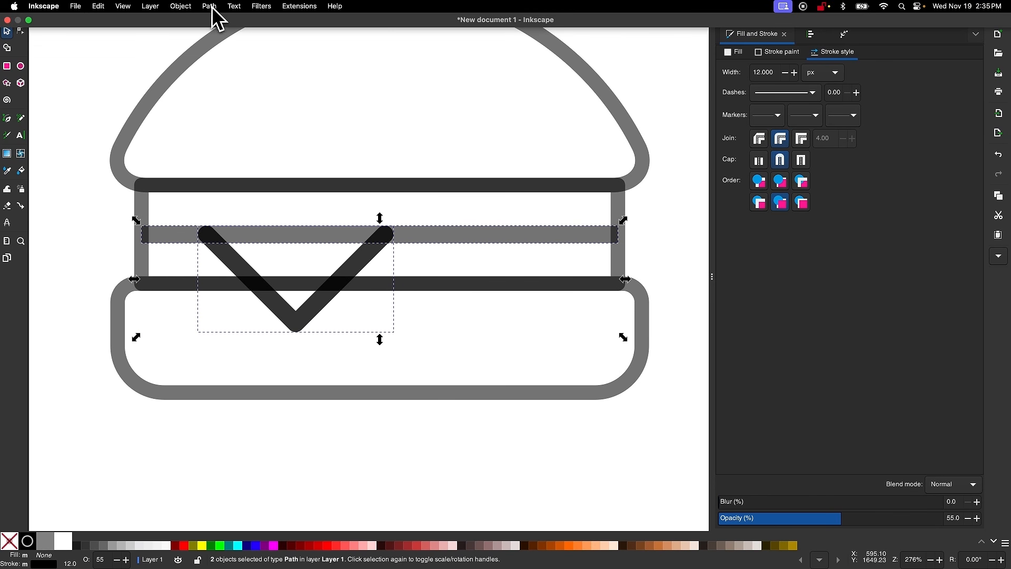
{"action": "left_click", "coordinate": [209, 6]}
{"action": "left_click", "coordinate": [220, 120]}
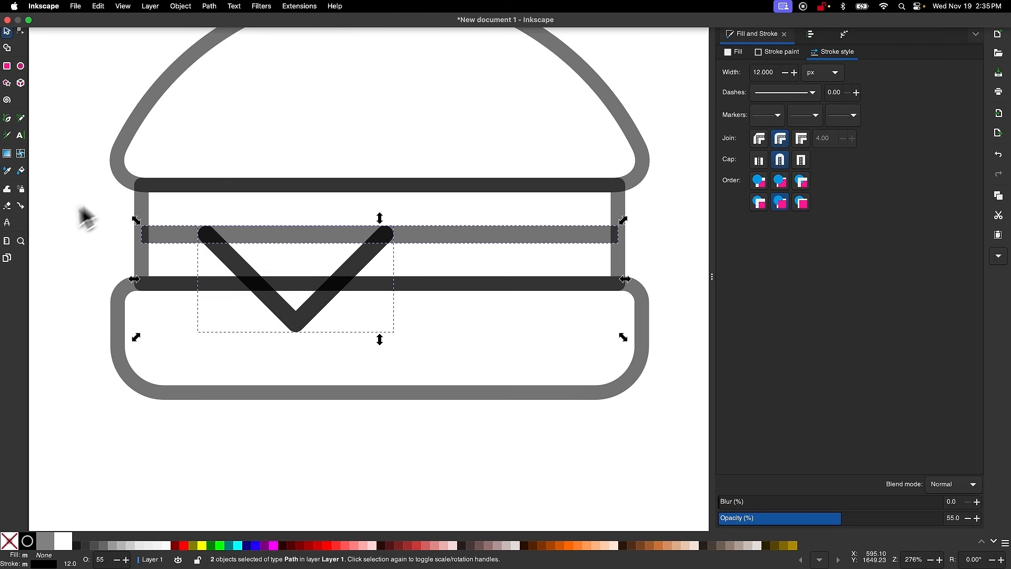
{"action": "left_click", "coordinate": [47, 235]}
{"action": "left_click", "coordinate": [292, 238]}
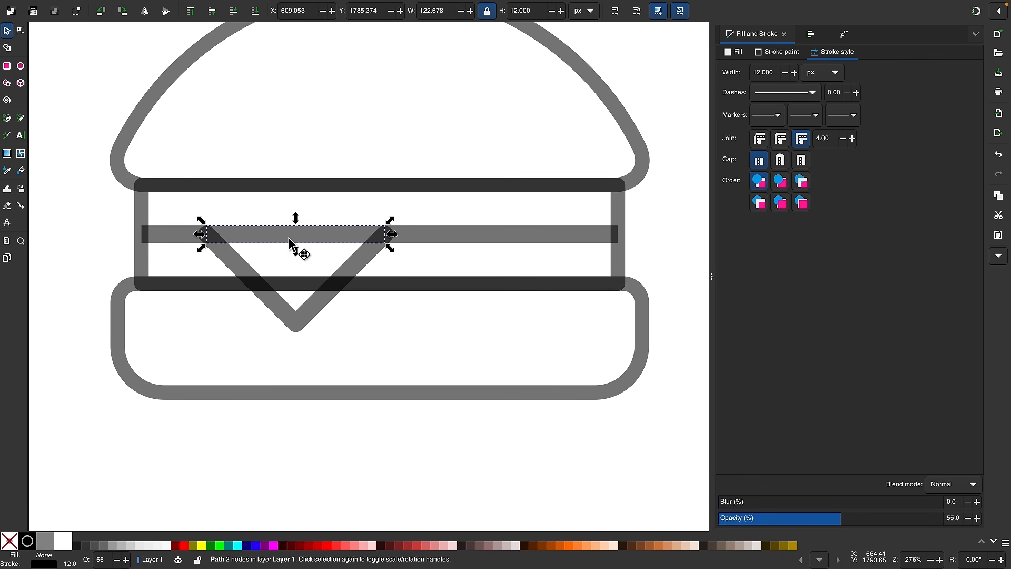
{"action": "key", "text": "Delete"}
Join the V's two upper end nodes to the adjoining ends of the horizontal line pieces, making one continuous path.
{"action": "scroll", "coordinate": [302, 236], "scroll_direction": "up", "scroll_amount": 1}
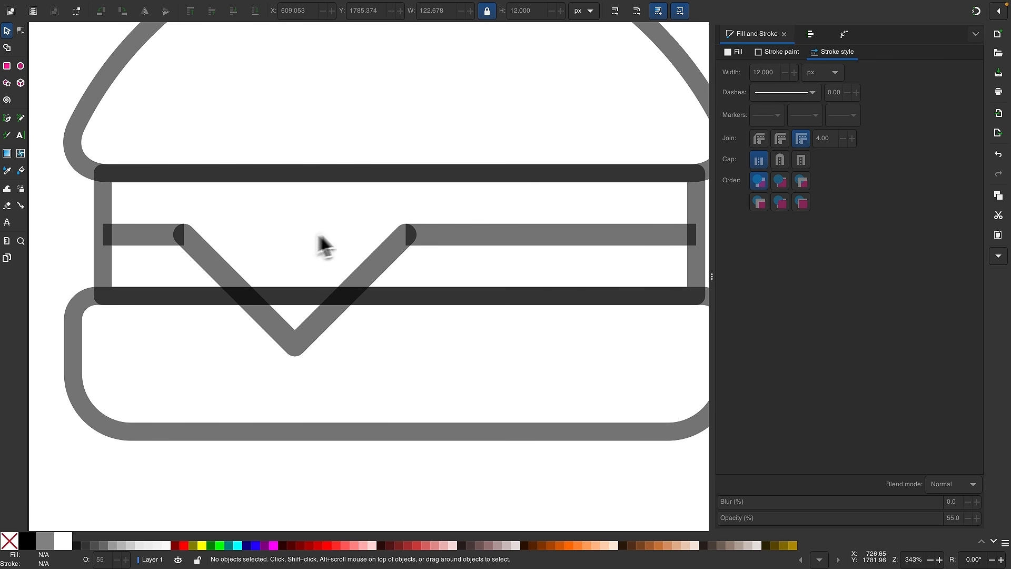
{"action": "left_click", "coordinate": [214, 266]}
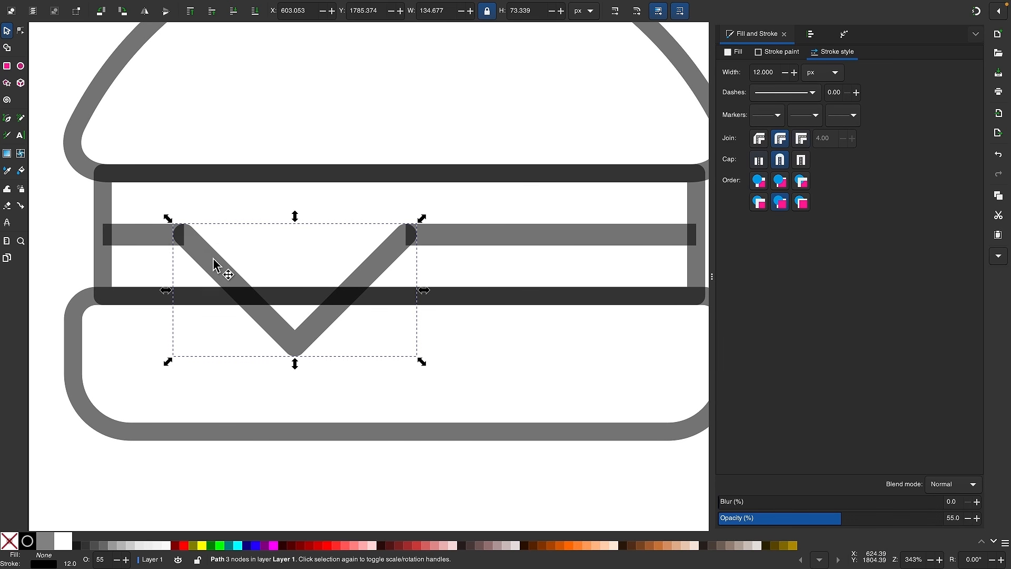
{"action": "left_click", "coordinate": [158, 235], "text": "shift"}
{"action": "left_click", "coordinate": [466, 239], "text": "shift"}
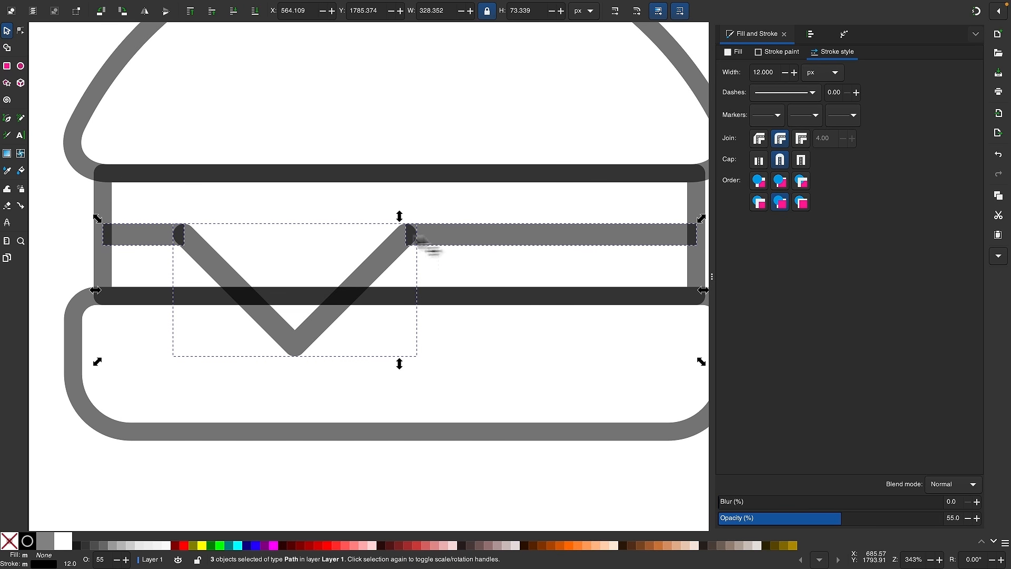
{"action": "scroll", "coordinate": [272, 199], "scroll_direction": "down", "scroll_amount": 1}
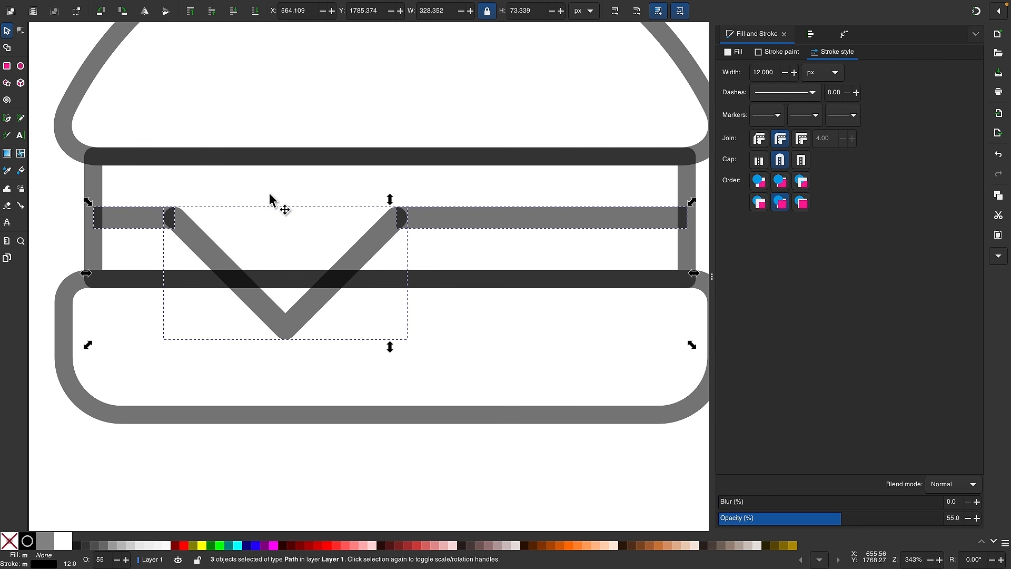
{"action": "left_click", "coordinate": [21, 32]}
{"action": "left_click_drag", "start_coordinate": [153, 186], "coordinate": [202, 241]}
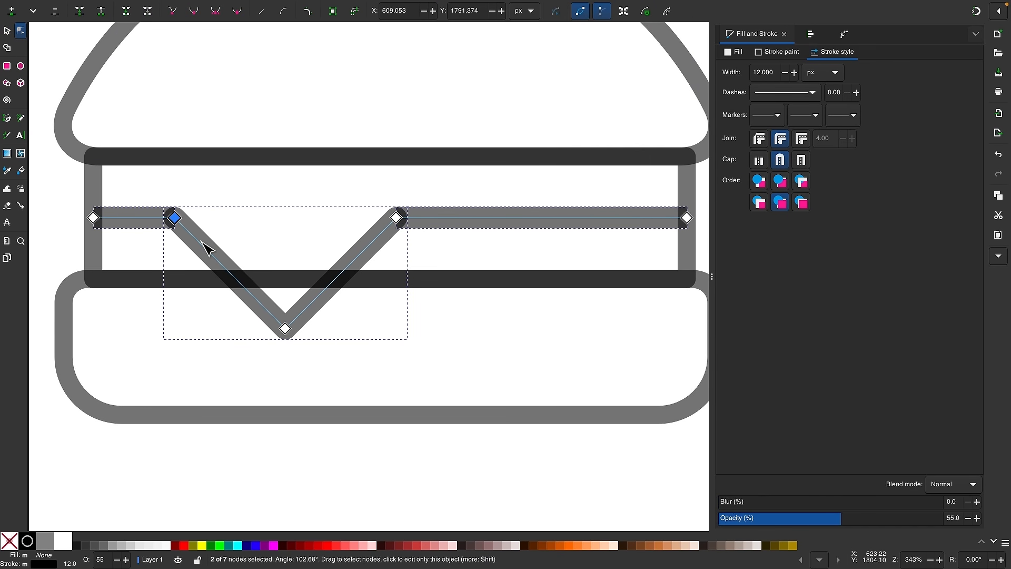
{"action": "left_click", "coordinate": [81, 11]}
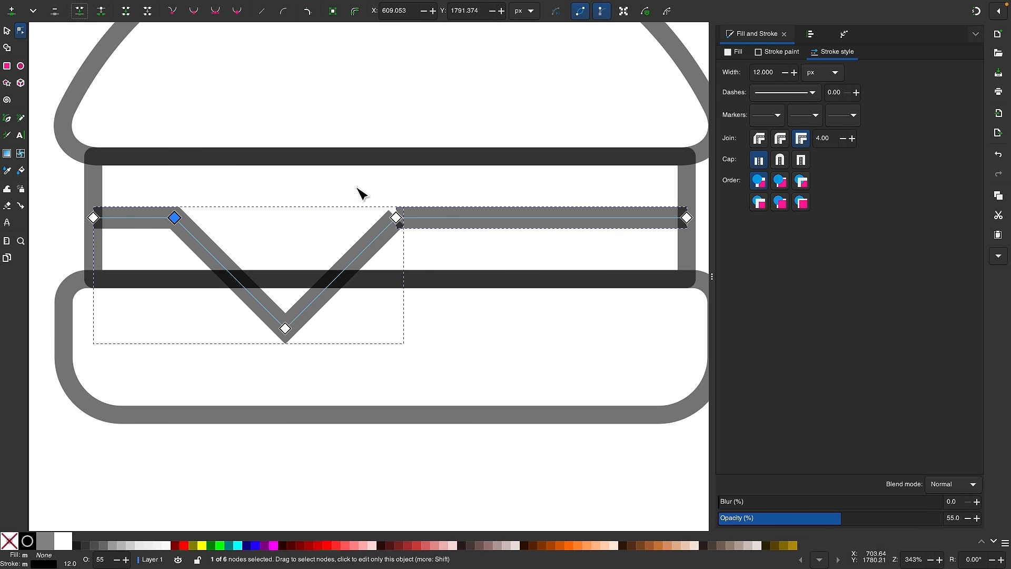
{"action": "left_click_drag", "start_coordinate": [358, 188], "coordinate": [430, 245]}
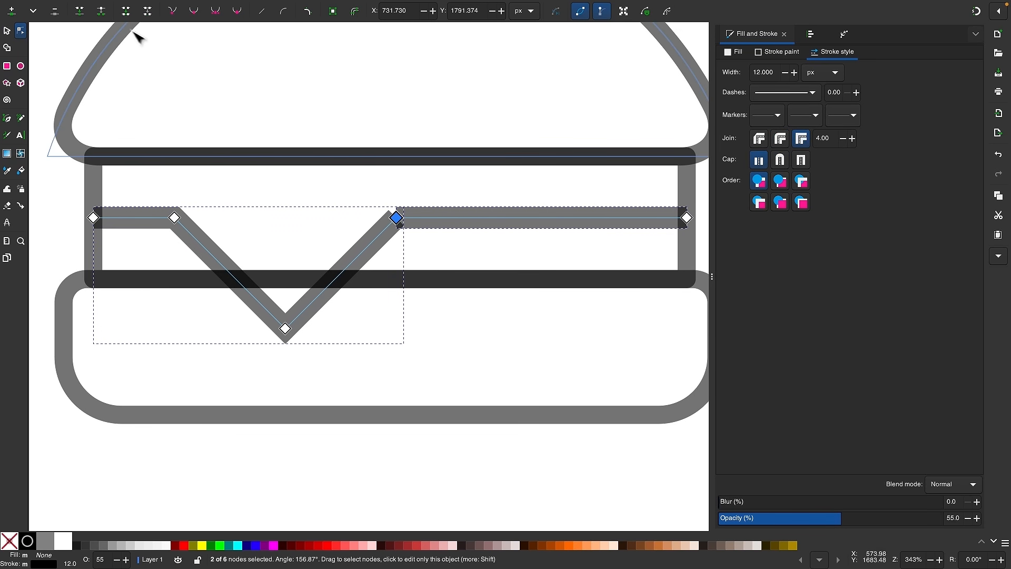
{"action": "left_click", "coordinate": [79, 12]}
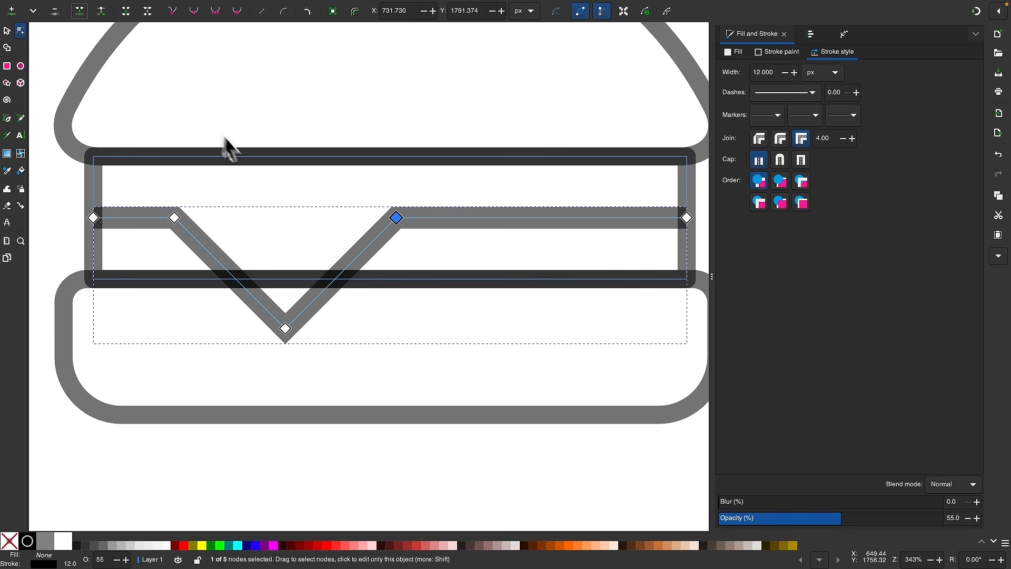
Set the joined cheese line's stroke to a round join.
{"action": "scroll", "coordinate": [232, 153], "scroll_direction": "down", "scroll_amount": 2}
{"action": "scroll", "coordinate": [232, 152], "scroll_direction": "left", "scroll_amount": 2}
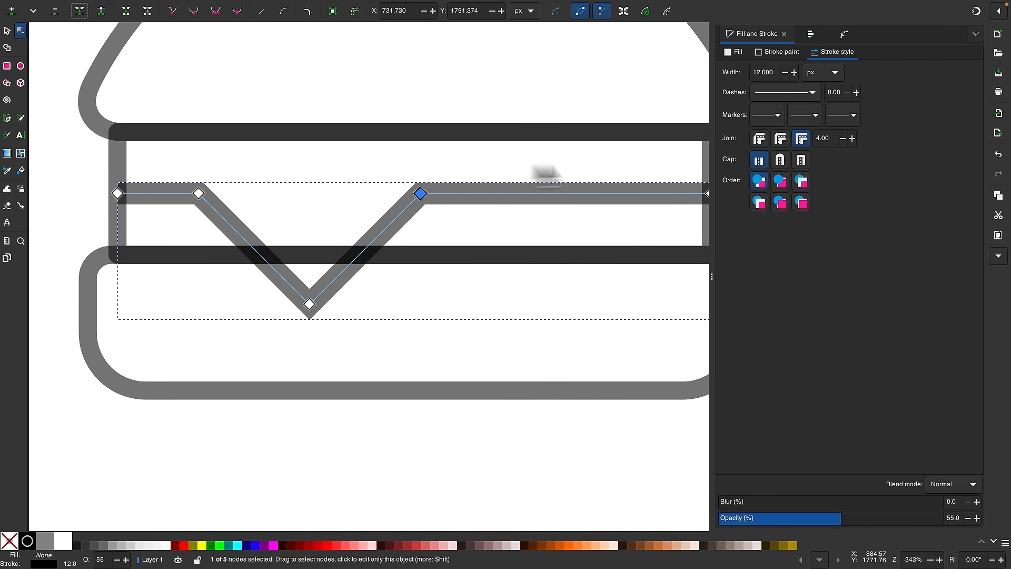
{"action": "left_click", "coordinate": [782, 142]}
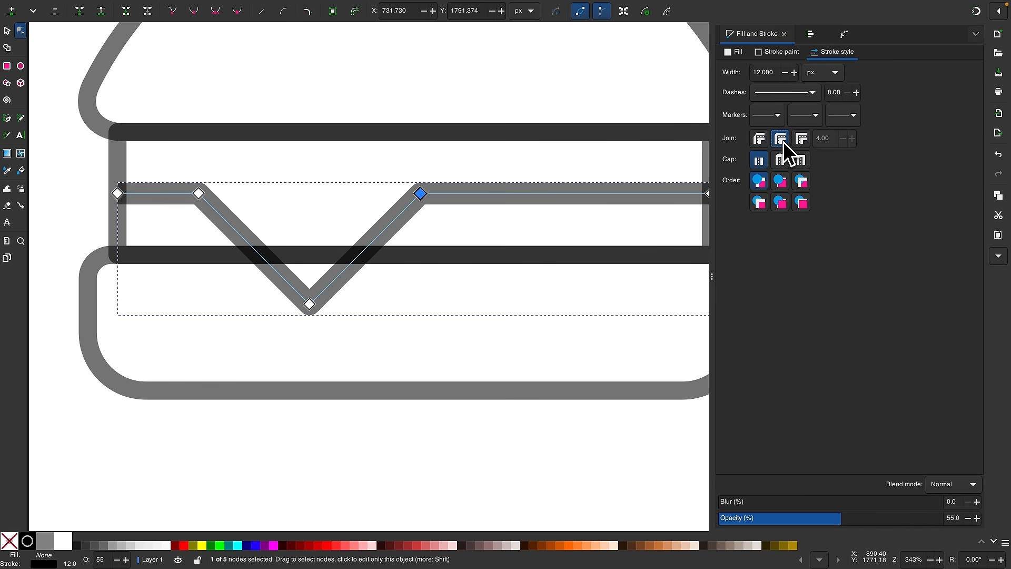
Add the Corners effect to the cheese line and fillet its two upper bends and the V's lower tip into smooth curves.
{"action": "scroll", "coordinate": [304, 246], "scroll_direction": "up", "scroll_amount": 1}
{"action": "scroll", "coordinate": [304, 246], "scroll_direction": "right", "scroll_amount": 1}
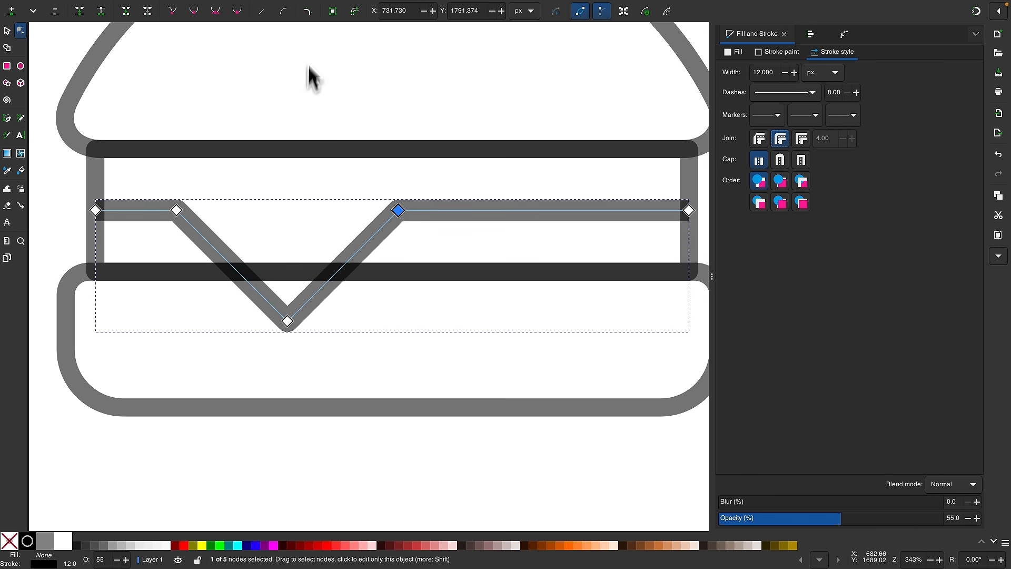
{"action": "left_click", "coordinate": [310, 12]}
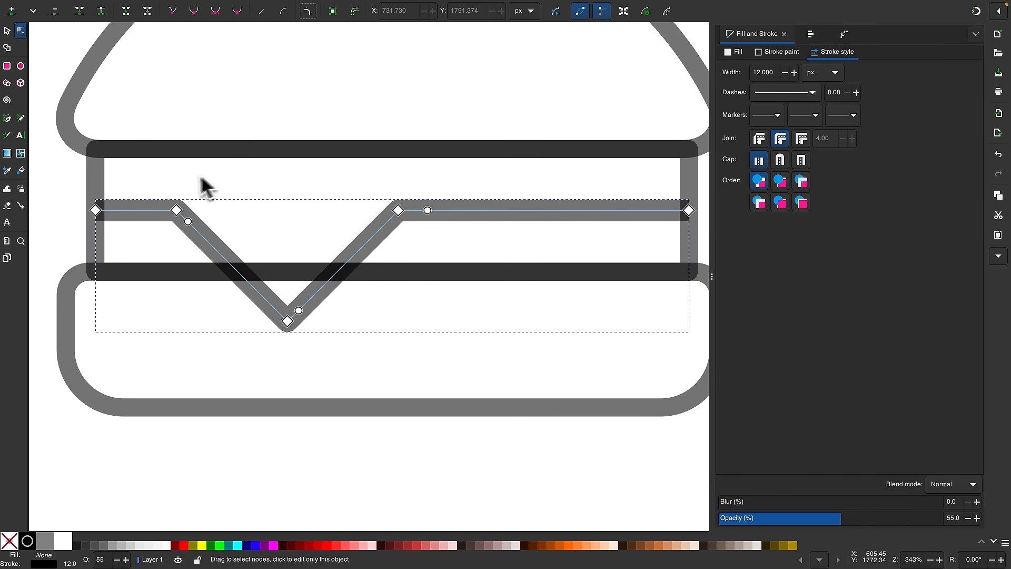
{"action": "left_click_drag", "start_coordinate": [152, 178], "coordinate": [418, 230]}
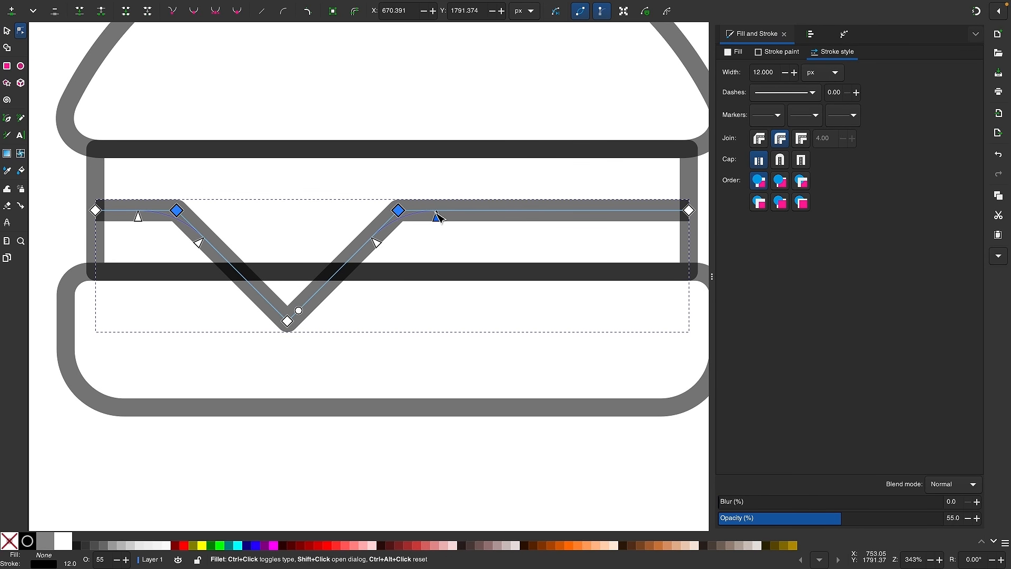
{"action": "left_click_drag", "start_coordinate": [430, 218], "coordinate": [432, 219]}
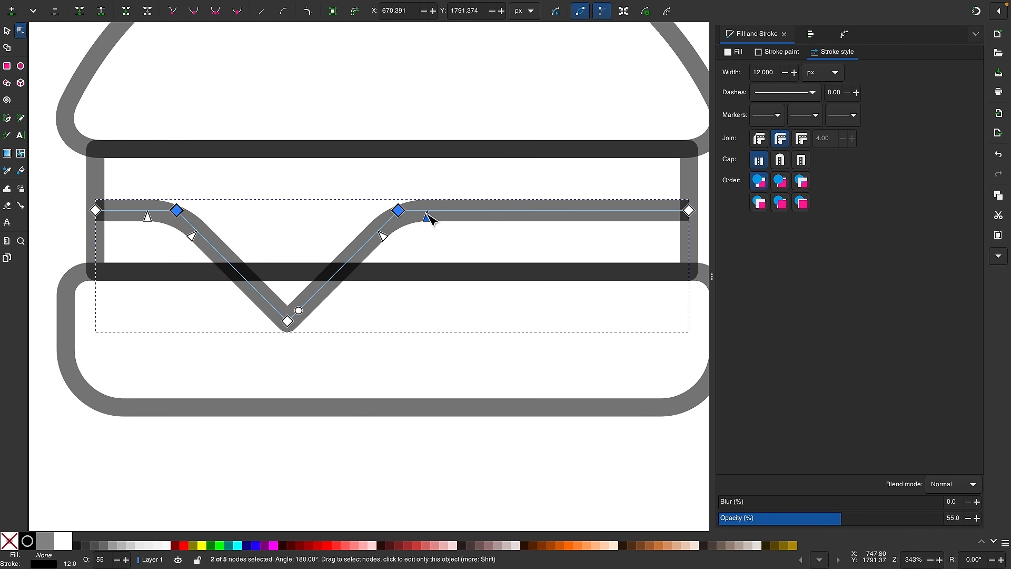
{"action": "mouse_move", "coordinate": [311, 347]}
{"action": "left_mouse_down"}
{"action": "mouse_move", "coordinate": [270, 319]}
{"action": "mouse_move", "coordinate": [318, 301]}
{"action": "left_mouse_up"}
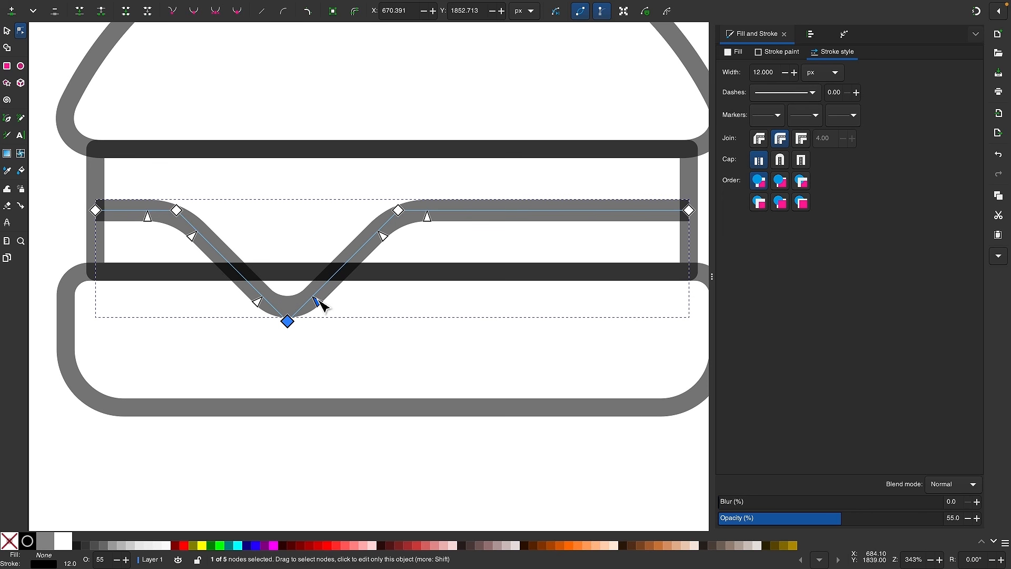
Duplicate the cheese line and use the copy to cut the bottom bun's outline with Cut Path.
{"action": "left_click", "coordinate": [5, 34]}
{"action": "scroll", "coordinate": [398, 265], "scroll_direction": "down", "scroll_amount": 1}
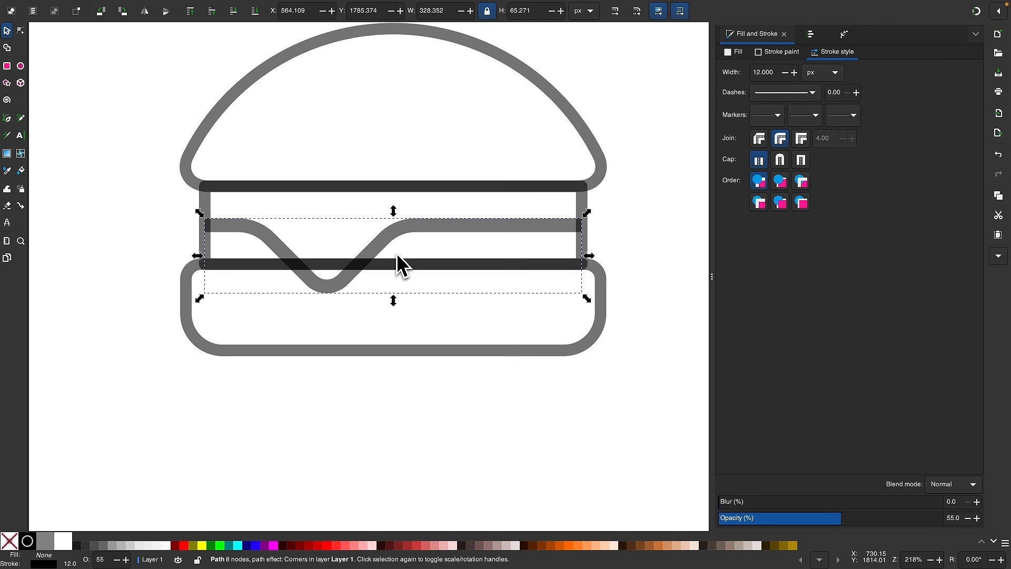
{"action": "right_click", "coordinate": [431, 226]}
{"action": "left_click", "coordinate": [424, 286]}
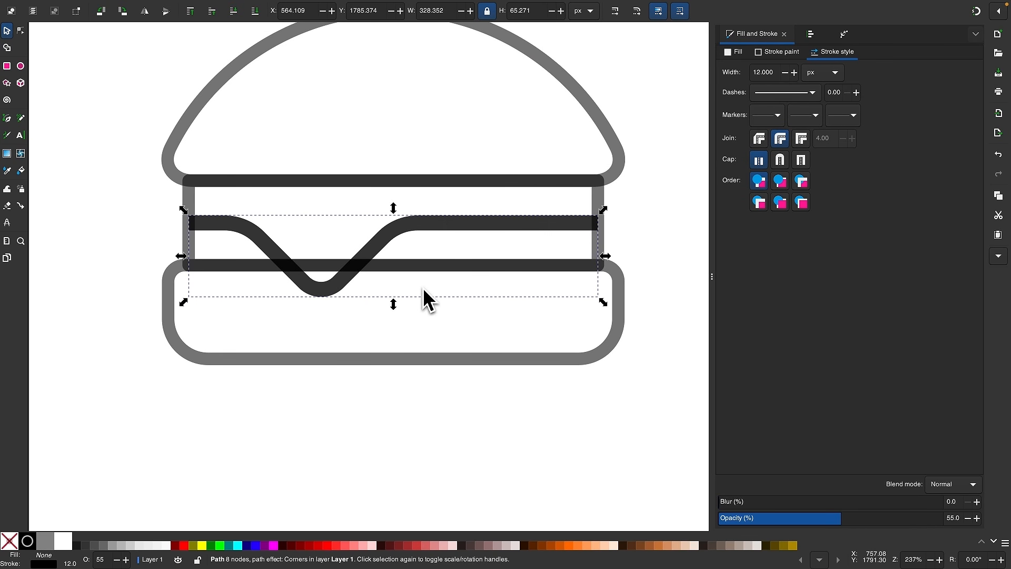
{"action": "left_click", "coordinate": [251, 364], "text": "shift"}
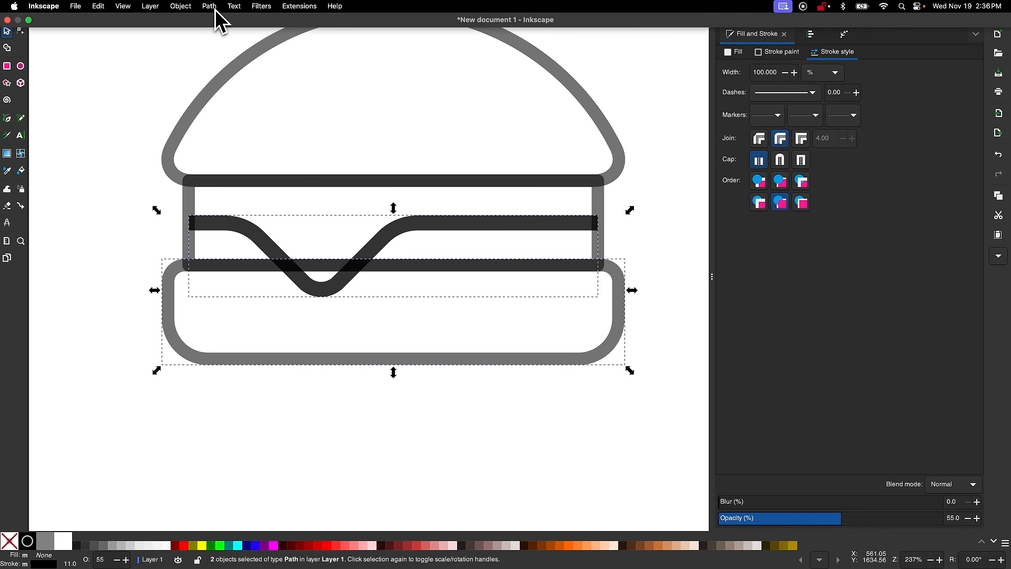
{"action": "left_click", "coordinate": [212, 8]}
{"action": "left_click", "coordinate": [219, 120]}
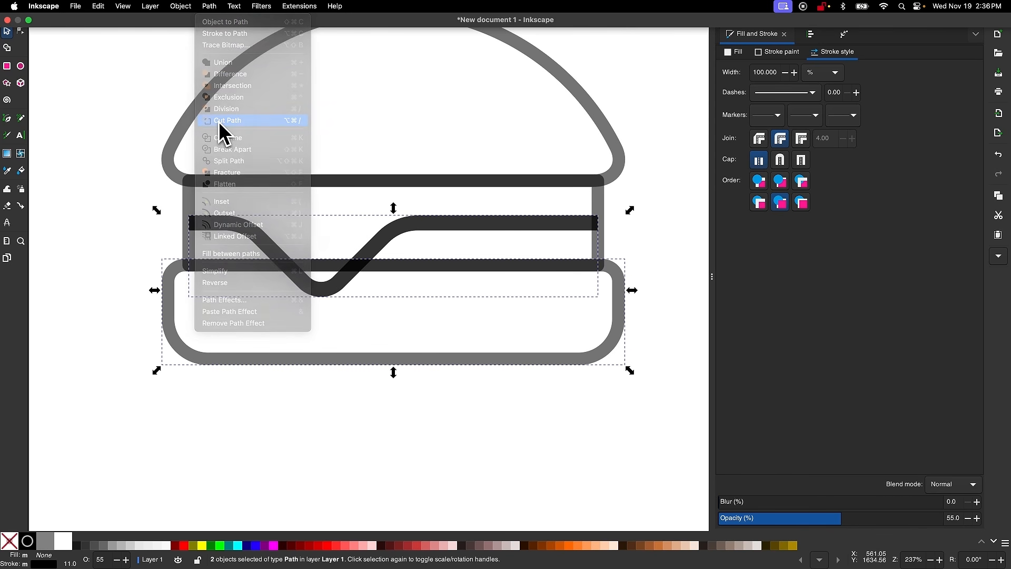
Delete the piece of the bottom bun's upper edge that lies between the cheese line's arms.
{"action": "left_click", "coordinate": [281, 479]}
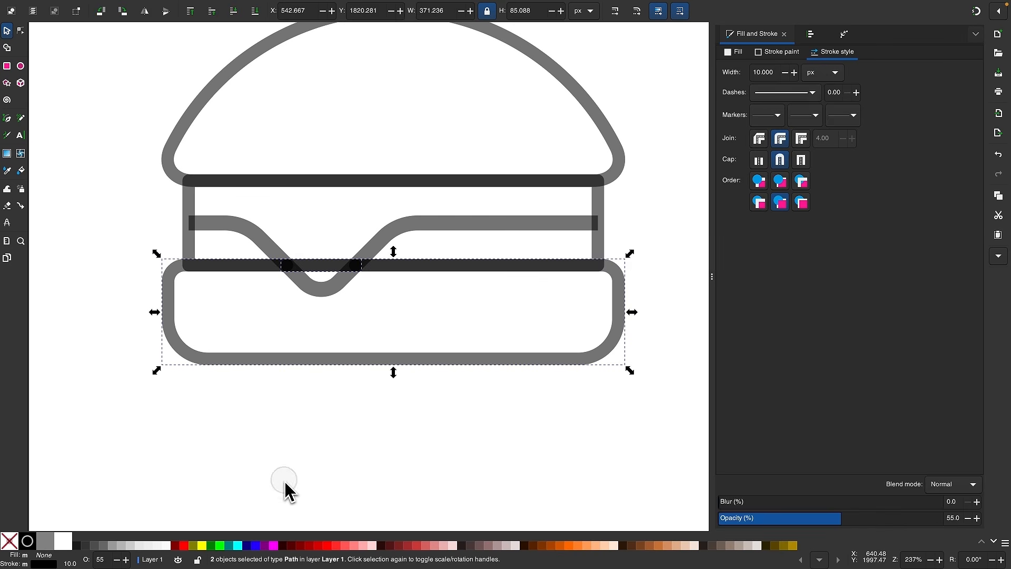
{"action": "left_click_drag", "start_coordinate": [414, 422], "coordinate": [265, 235]}
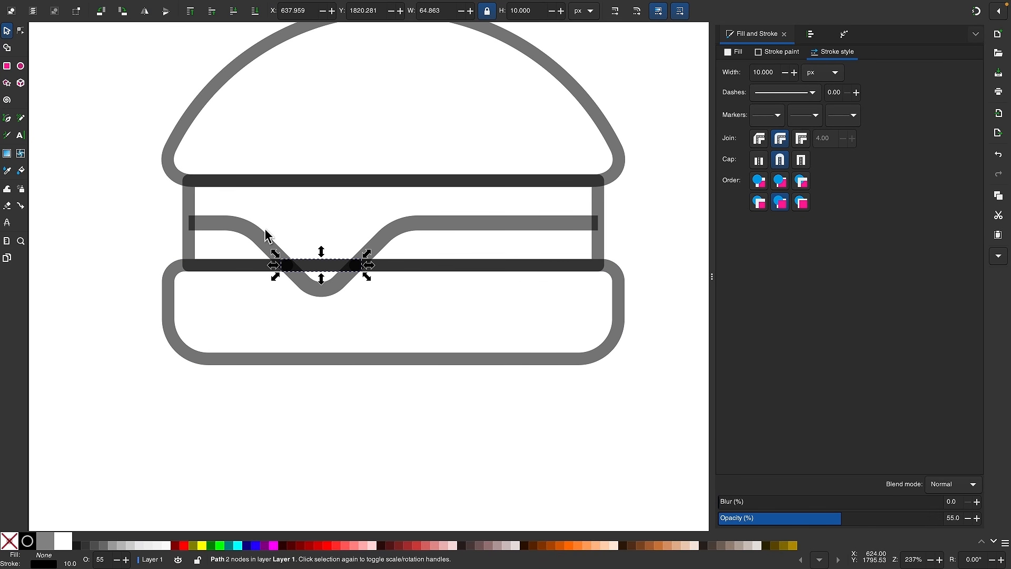
{"action": "key", "text": "Delete"}
Duplicate the cheese line again and use the copy to cut the filling rectangle's outline with Cut Path.
{"action": "scroll", "coordinate": [266, 240], "scroll_direction": "up", "scroll_amount": 2}
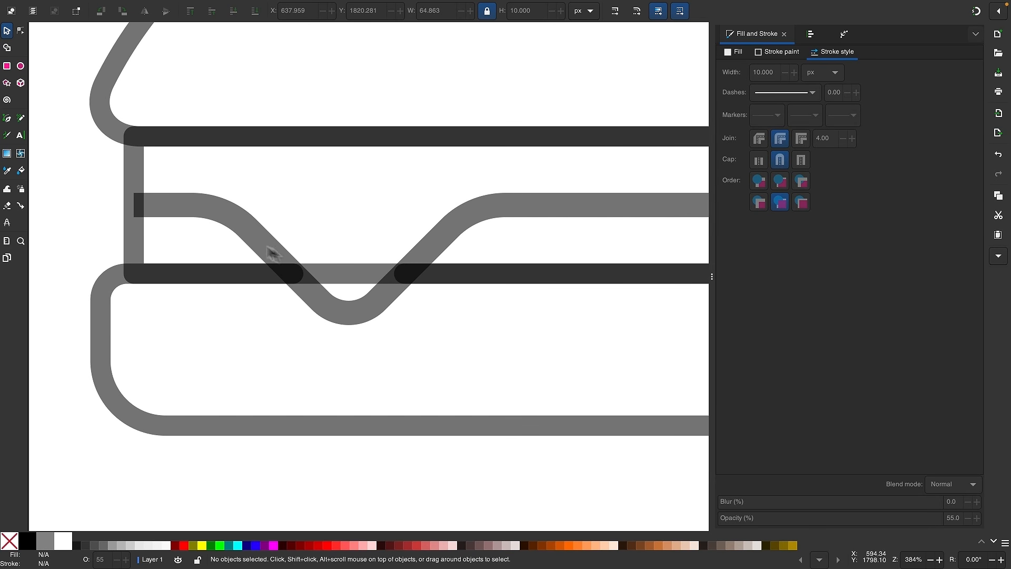
{"action": "left_click", "coordinate": [223, 211]}
{"action": "right_click", "coordinate": [223, 212]}
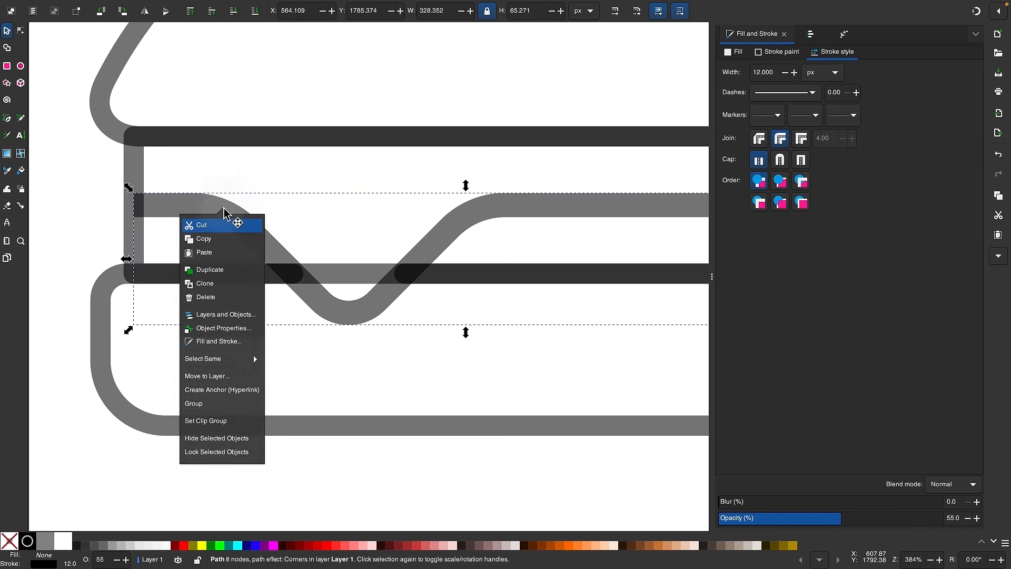
{"action": "left_click", "coordinate": [217, 273]}
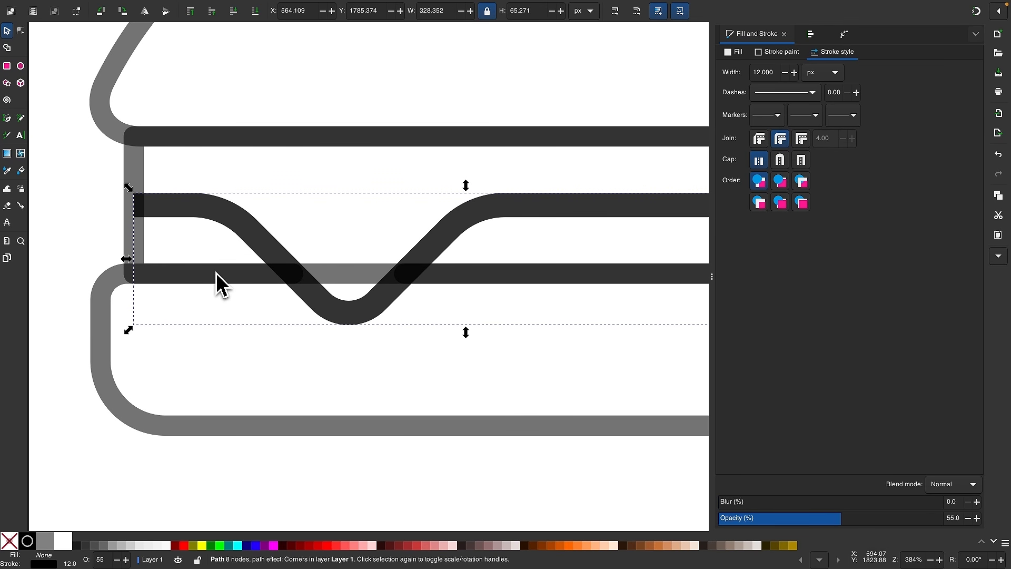
{"action": "left_click", "coordinate": [134, 176], "text": "shift"}
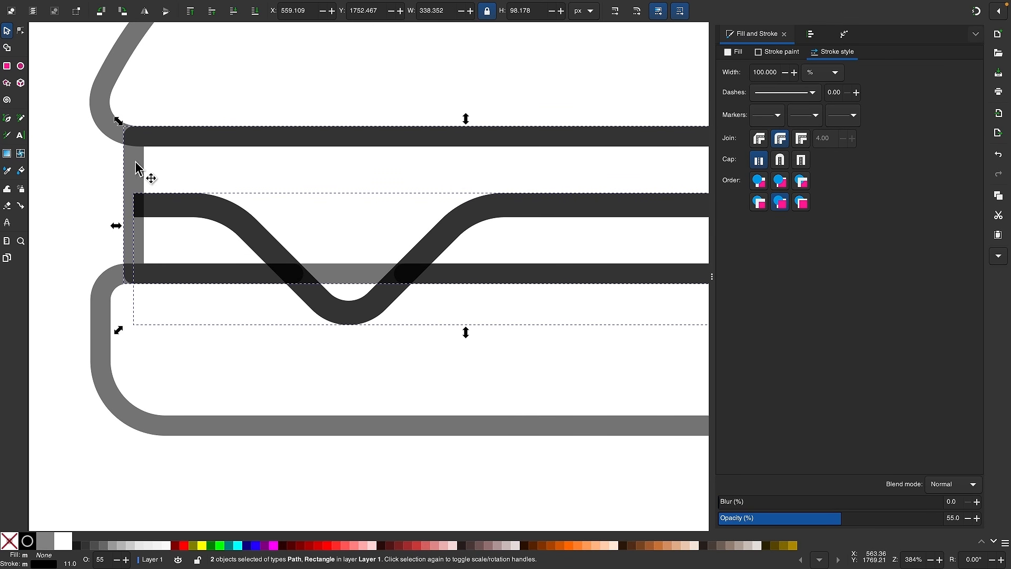
{"action": "left_click", "coordinate": [209, 7]}
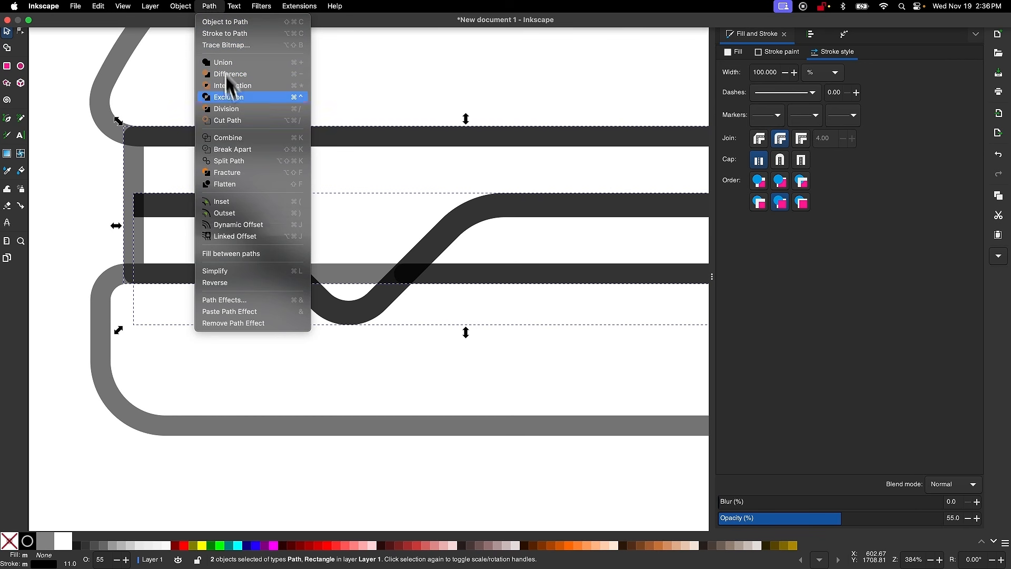
{"action": "left_click", "coordinate": [238, 121]}
Delete the piece of the filling rectangle's lower edge that lies between the cheese line's arms.
{"action": "scroll", "coordinate": [358, 304], "scroll_direction": "down", "scroll_amount": 2}
{"action": "left_click", "coordinate": [354, 311]}
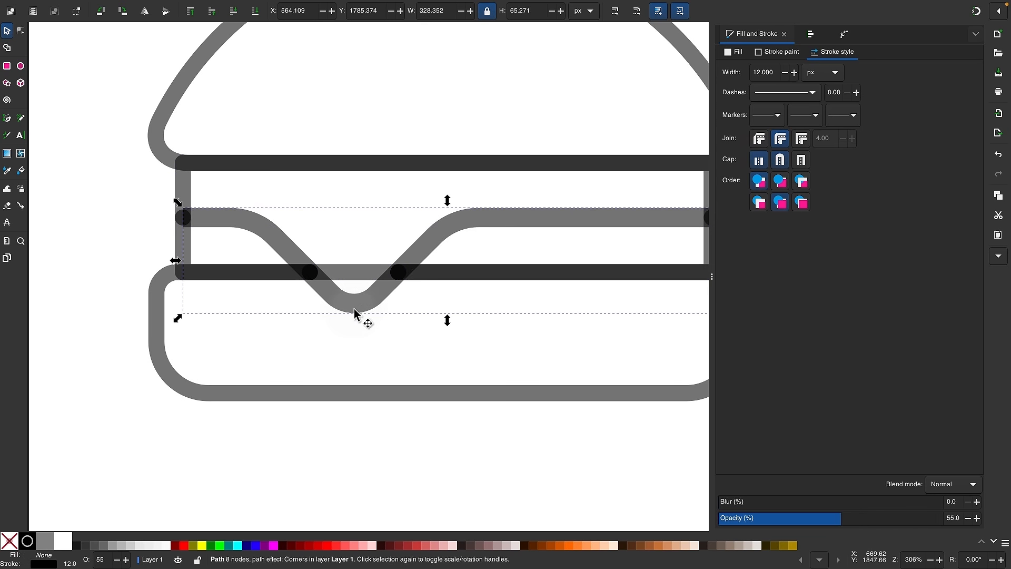
{"action": "left_click", "coordinate": [349, 281]}
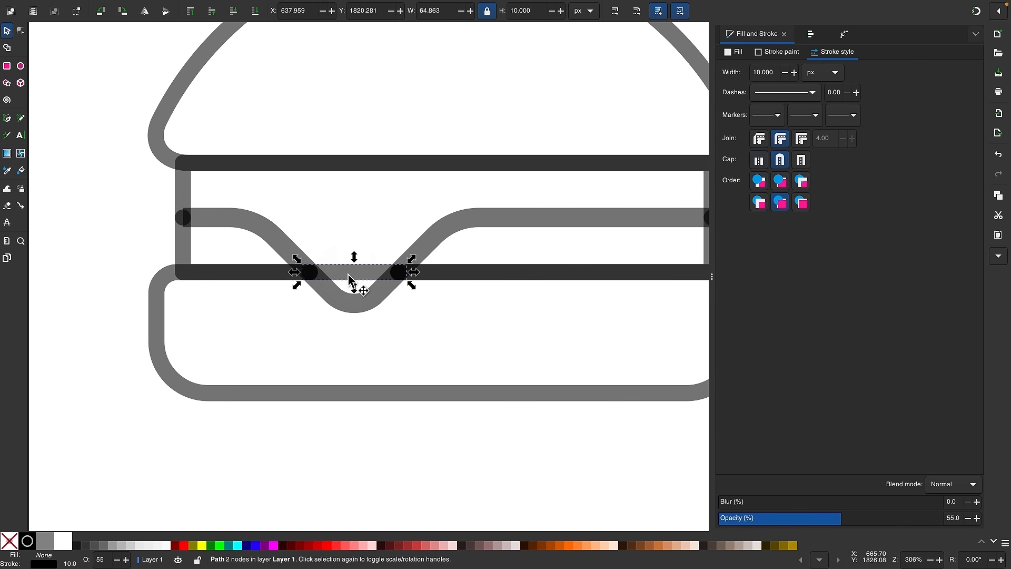
{"action": "key", "text": "Delete"}
{"action": "scroll", "coordinate": [348, 273], "scroll_direction": "down", "scroll_amount": 5}
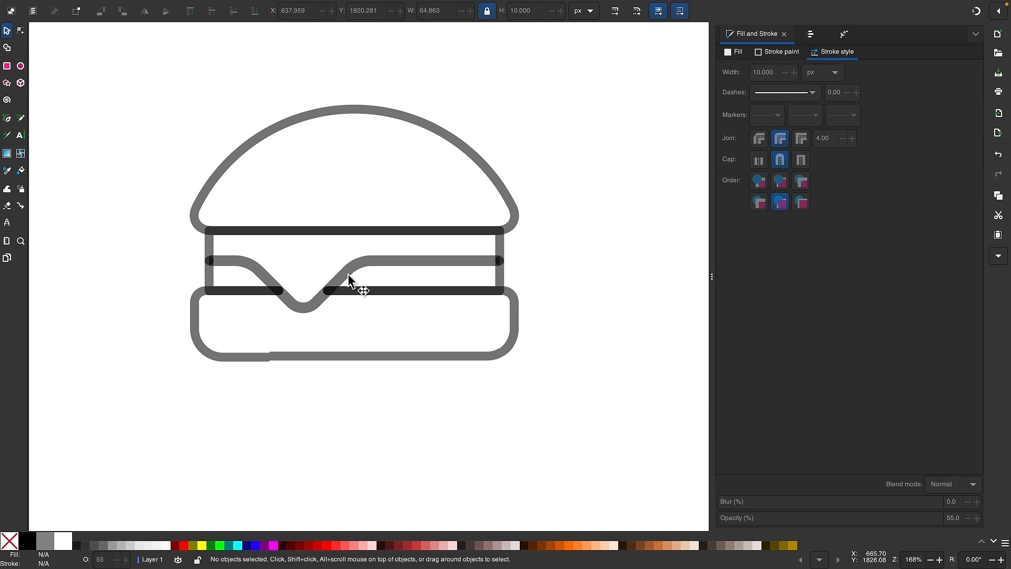
Convert all the burger pieces to paths, combine them into a single path and set its opacity to 100%.
{"action": "scroll", "coordinate": [349, 274], "scroll_direction": "left", "scroll_amount": 1}
{"action": "scroll", "coordinate": [349, 274], "scroll_direction": "up", "scroll_amount": 1}
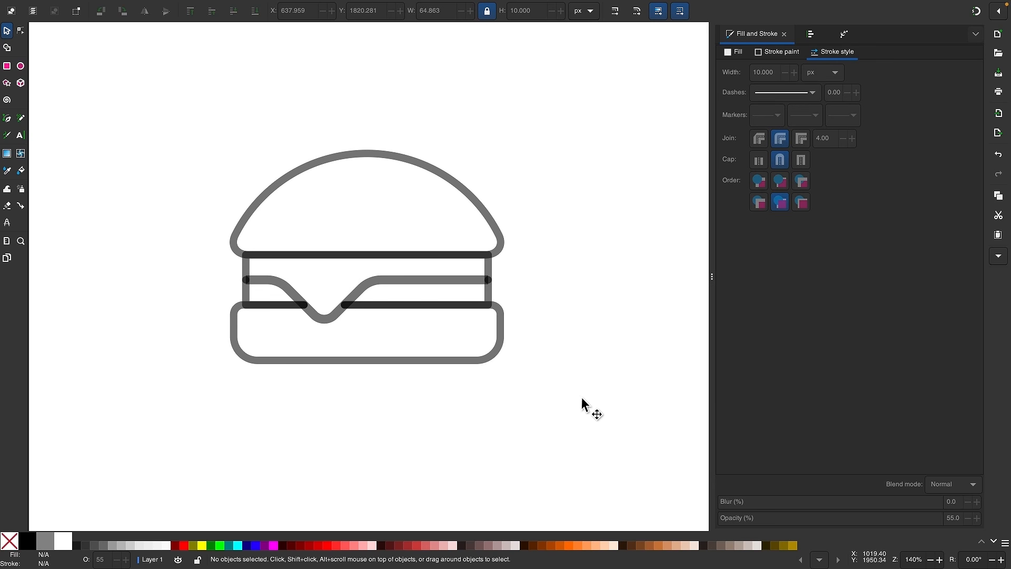
{"action": "left_click_drag", "start_coordinate": [581, 403], "coordinate": [137, 88]}
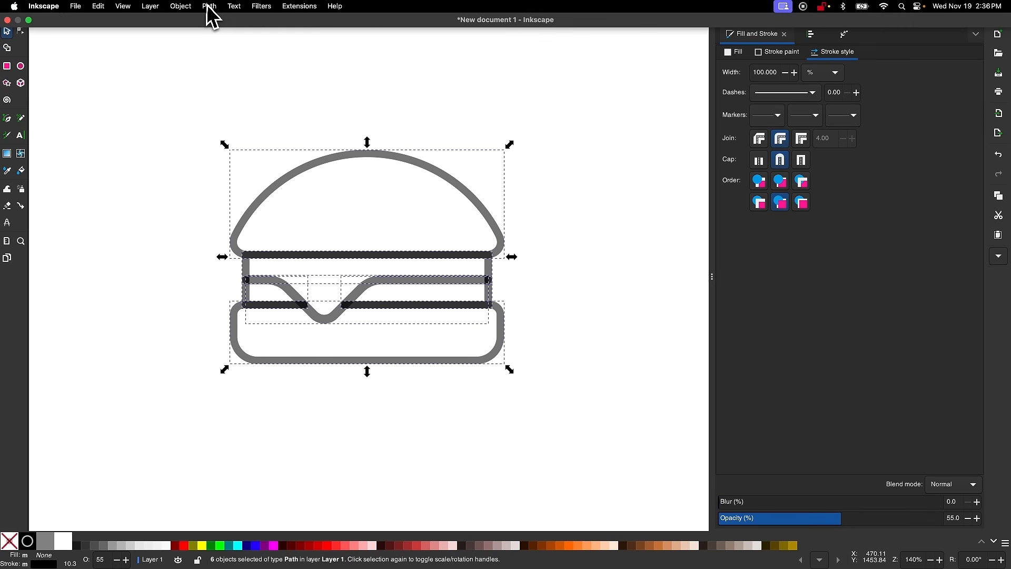
{"action": "left_click", "coordinate": [209, 6]}
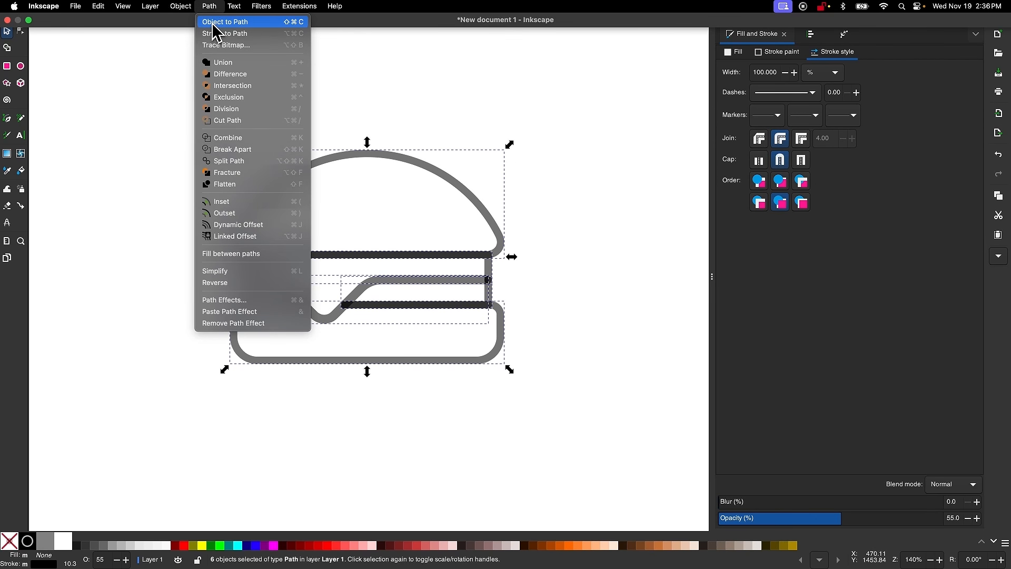
{"action": "left_click", "coordinate": [214, 23]}
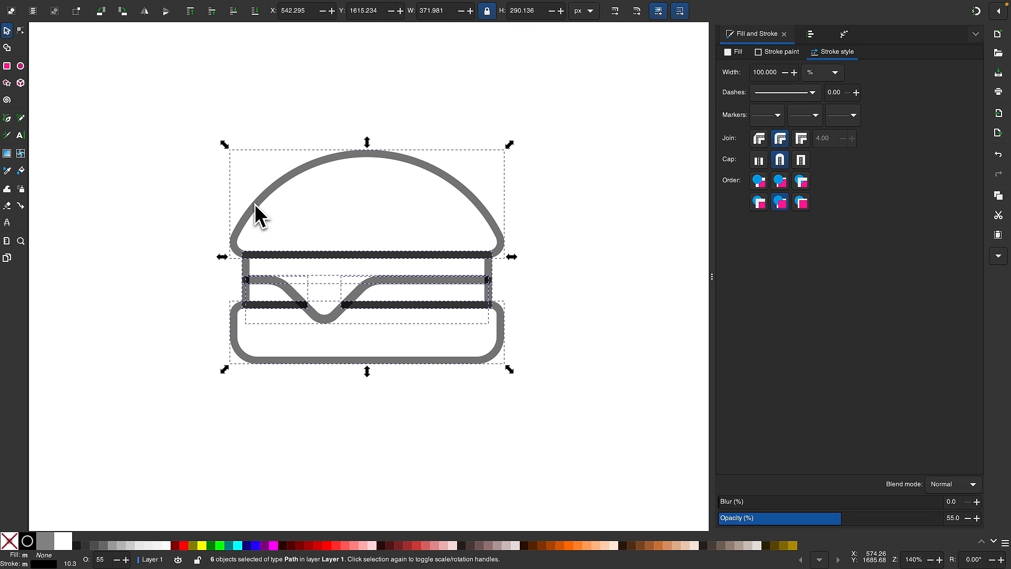
{"action": "left_click", "coordinate": [210, 7]}
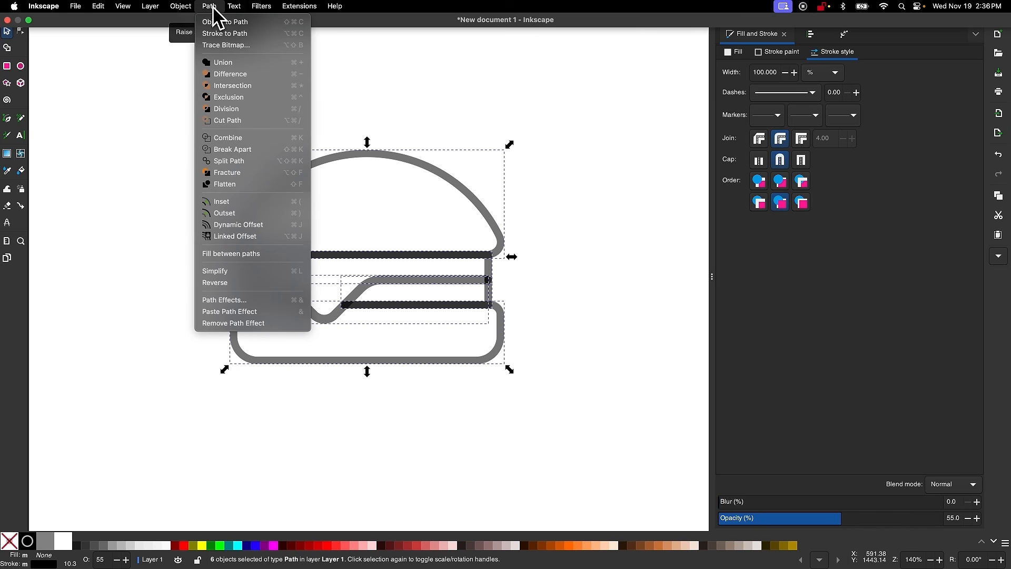
{"action": "left_click", "coordinate": [244, 137]}
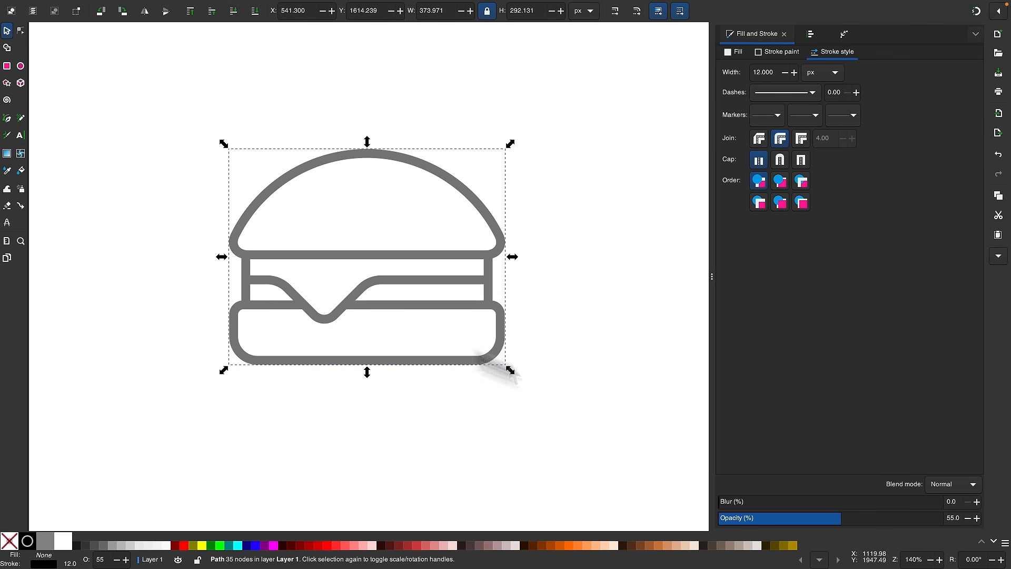
{"action": "left_click_drag", "start_coordinate": [820, 517], "coordinate": [932, 515]}
{"action": "left_click", "coordinate": [443, 411]}
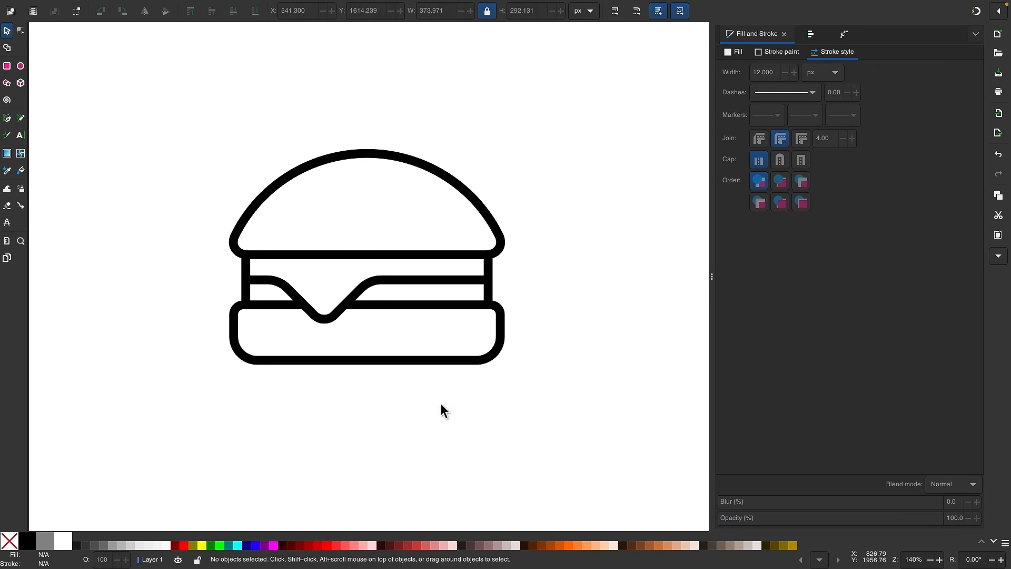
Draw a small circle with a radius of about 17 px beside the burger, filled black with no stroke.
{"action": "scroll", "coordinate": [384, 279], "scroll_direction": "up", "scroll_amount": 1}
{"action": "scroll", "coordinate": [381, 276], "scroll_direction": "up", "scroll_amount": 1}
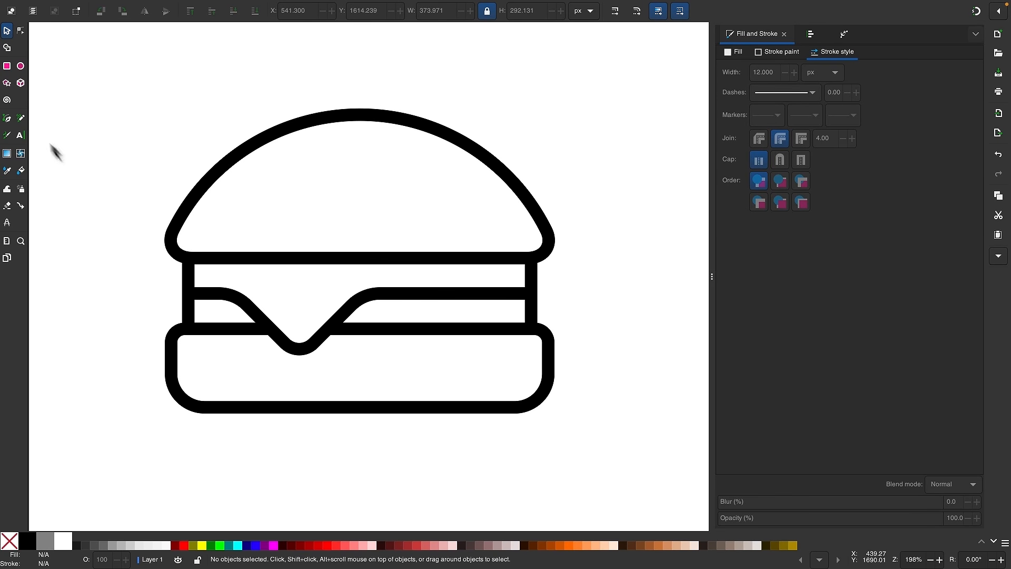
{"action": "left_click", "coordinate": [21, 67]}
{"action": "left_click_drag", "start_coordinate": [96, 110], "coordinate": [134, 146]}
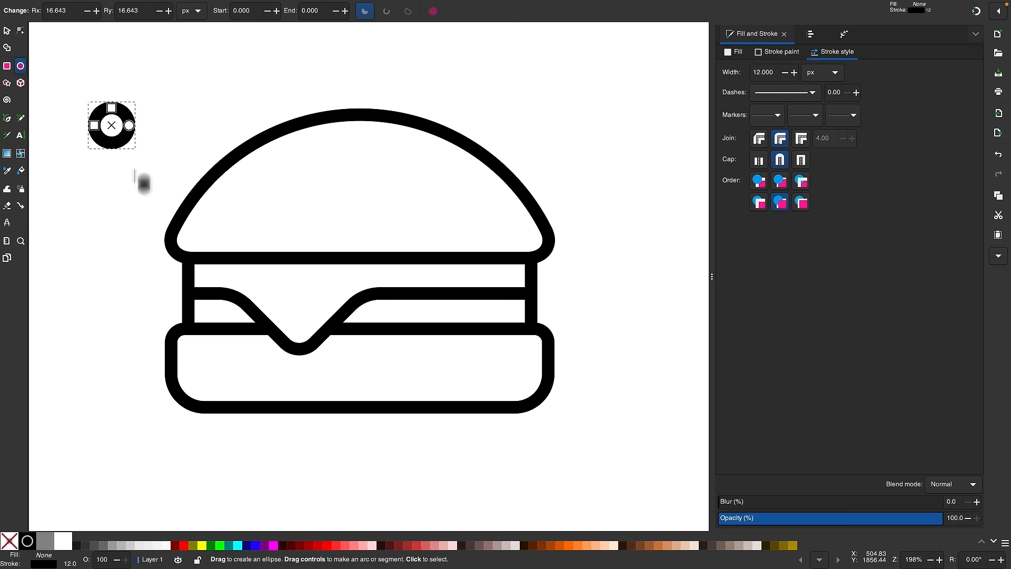
{"action": "left_click", "coordinate": [28, 540]}
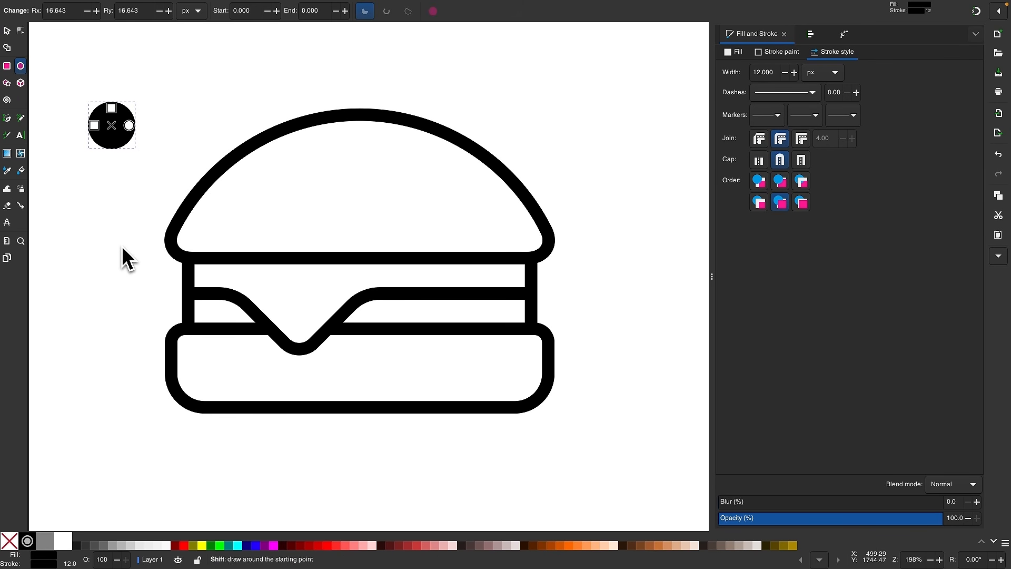
{"action": "left_click", "coordinate": [10, 541], "text": "shift"}
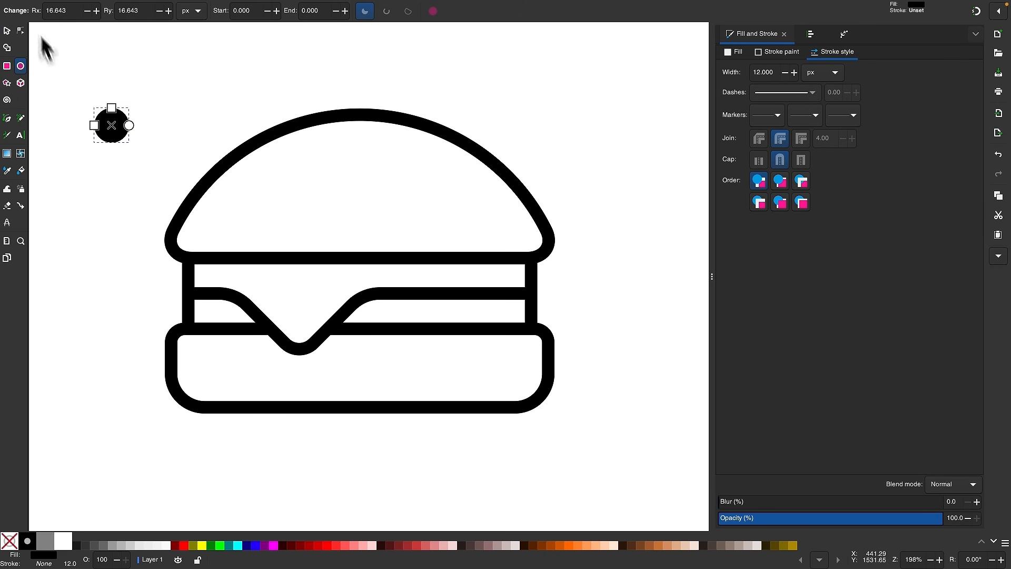
Shrink the black circle to about 21 px and stamp copies across the top bun as 14 sesame seeds.
{"action": "left_click", "coordinate": [7, 33]}
{"action": "left_click_drag", "start_coordinate": [123, 132], "coordinate": [312, 164]}
{"action": "key", "text": "space"}
{"action": "key", "text": "space"}
{"action": "key", "text": "space"}
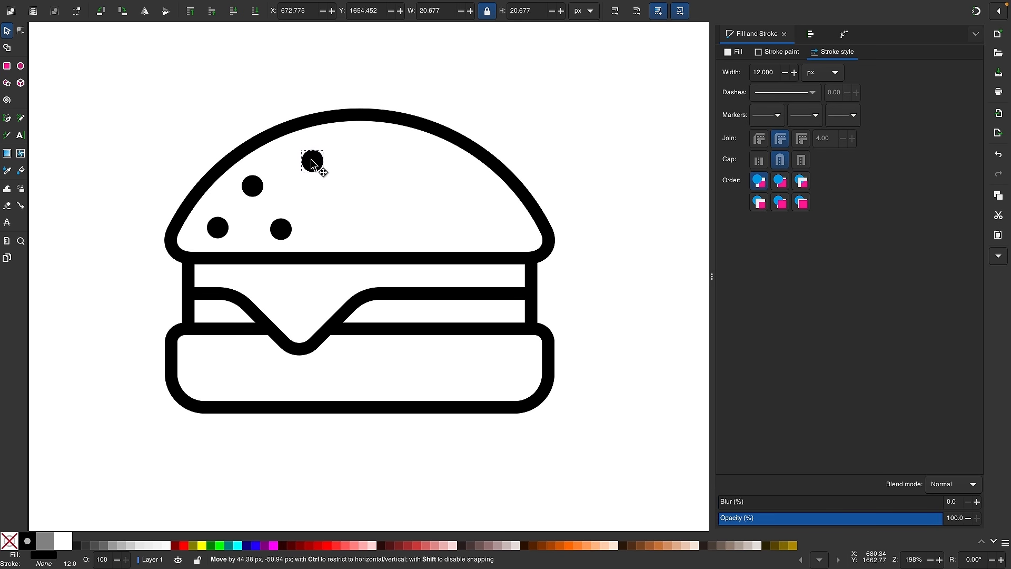
{"action": "key", "text": "space"}
{"action": "mouse_move", "coordinate": [299, 198]}
{"action": "left_mouse_down"}
{"action": "mouse_move", "coordinate": [329, 199]}
{"action": "mouse_move", "coordinate": [339, 219]}
{"action": "mouse_move", "coordinate": [358, 140]}
{"action": "mouse_move", "coordinate": [399, 155]}
{"action": "mouse_move", "coordinate": [387, 219]}
{"action": "mouse_move", "coordinate": [429, 188]}
{"action": "mouse_move", "coordinate": [453, 224]}
{"action": "mouse_move", "coordinate": [491, 161]}
{"action": "mouse_move", "coordinate": [471, 182]}
{"action": "mouse_move", "coordinate": [497, 221]}
{"action": "left_mouse_up"}
{"action": "key", "text": "space"}
{"action": "key", "text": "space"}
{"action": "key", "text": "space"}
{"action": "key", "text": "space"}
{"action": "key", "text": "space"}
{"action": "key", "text": "space"}
{"action": "key", "text": "space"}
Select the burger together with all its sesame seeds and group them.
{"action": "scroll", "coordinate": [497, 220], "scroll_direction": "down", "scroll_amount": 3}
{"action": "scroll", "coordinate": [497, 220], "scroll_direction": "right", "scroll_amount": 3}
{"action": "scroll", "coordinate": [497, 220], "scroll_direction": "up", "scroll_amount": 2}
{"action": "left_click_drag", "start_coordinate": [511, 399], "coordinate": [174, 161]}
{"action": "scroll", "coordinate": [392, 308], "scroll_direction": "up", "scroll_amount": 2}
{"action": "left_click_drag", "start_coordinate": [528, 389], "coordinate": [79, 85]}
{"action": "mouse_move", "coordinate": [153, 4]}
{"action": "left_click", "coordinate": [196, 8]}
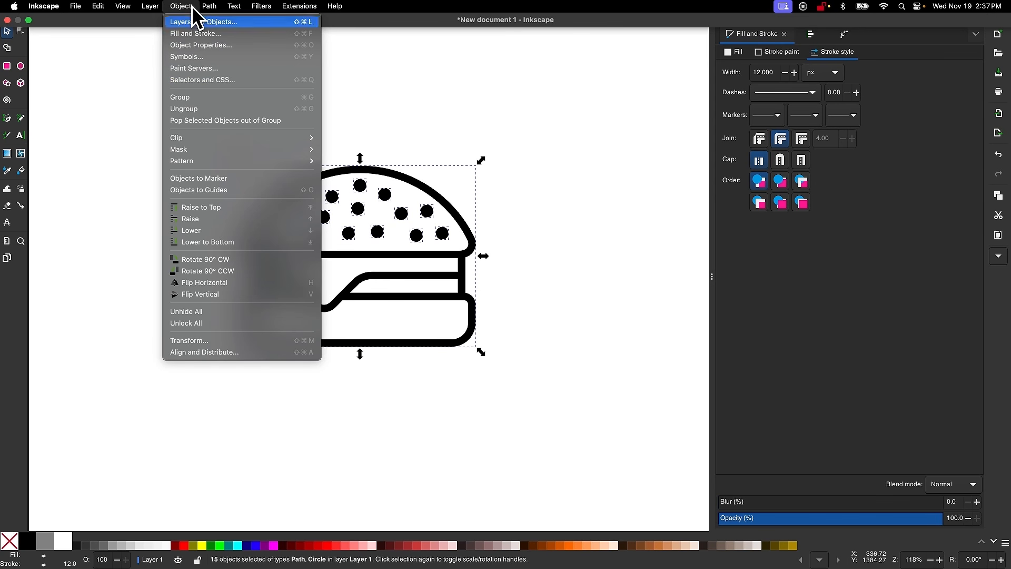
{"action": "left_click", "coordinate": [199, 108]}
Scale the burger group down to about 305 px wide and place it beside the ice cream cone.
{"action": "scroll", "coordinate": [363, 313], "scroll_direction": "down", "scroll_amount": 1}
{"action": "scroll", "coordinate": [360, 301], "scroll_direction": "down", "scroll_amount": 2}
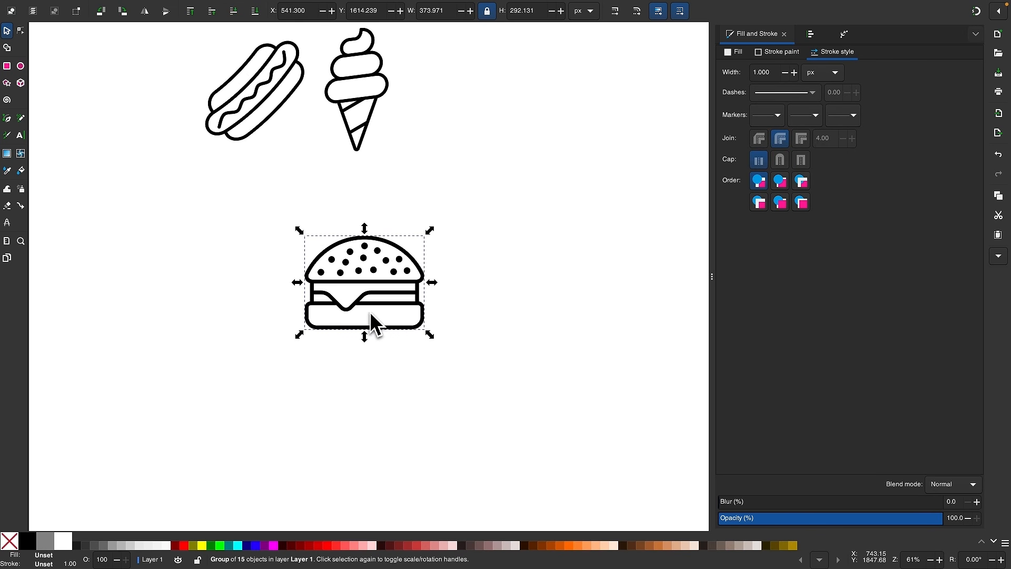
{"action": "left_click_drag", "start_coordinate": [348, 363], "coordinate": [442, 188]}
{"action": "left_click", "coordinate": [552, 283]}
Draw a black circle with a radius of about 191.5 px in an empty area below the finished icons.
{"action": "scroll", "coordinate": [552, 283], "scroll_direction": "up", "scroll_amount": 7}
{"action": "scroll", "coordinate": [552, 283], "scroll_direction": "left", "scroll_amount": 3}
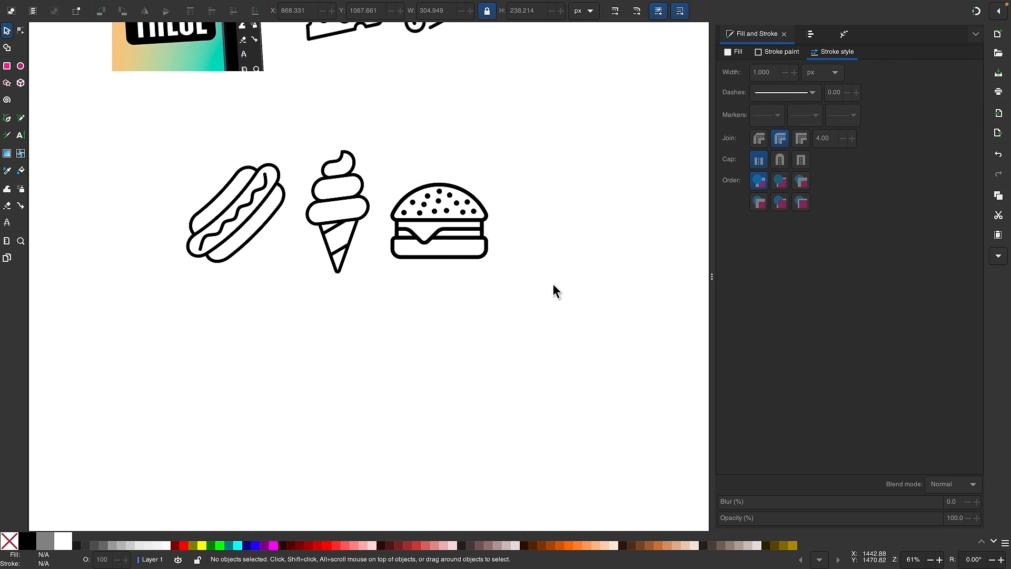
{"action": "scroll", "coordinate": [521, 222], "scroll_direction": "up", "scroll_amount": 2, "text": "ctrl"}
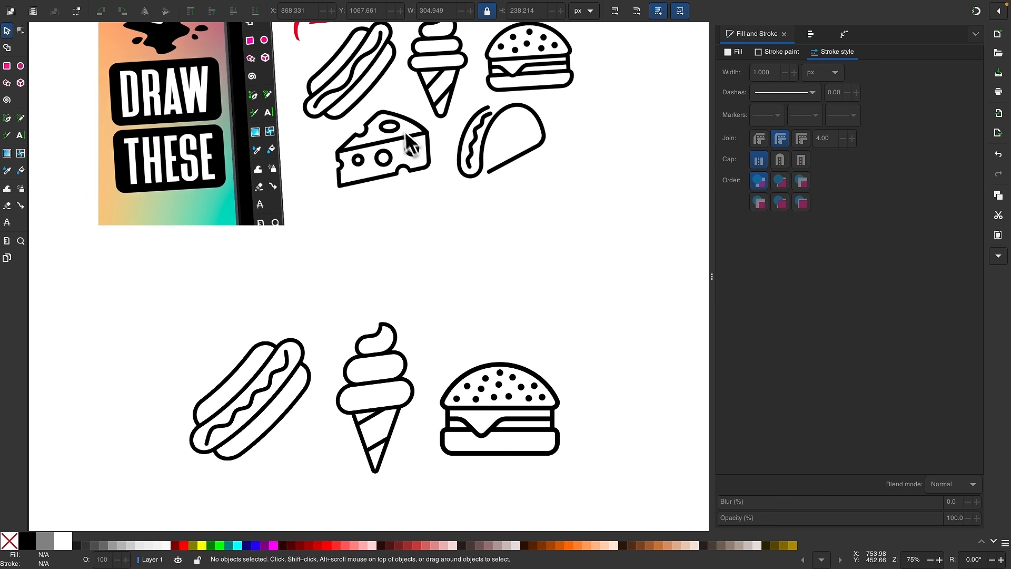
{"action": "scroll", "coordinate": [428, 318], "scroll_direction": "down", "scroll_amount": 15}
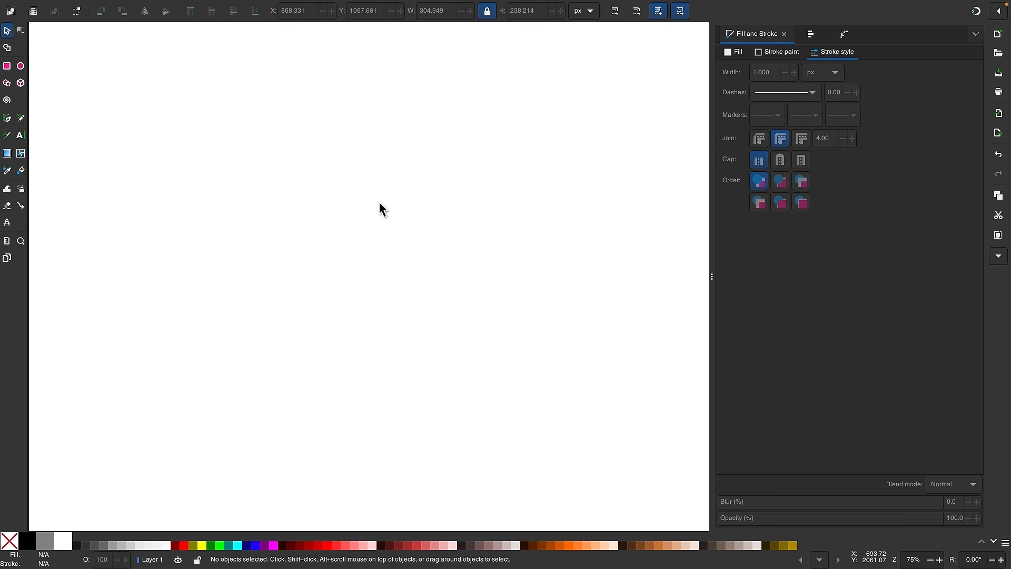
{"action": "key", "text": "1"}
{"action": "left_click", "coordinate": [20, 66]}
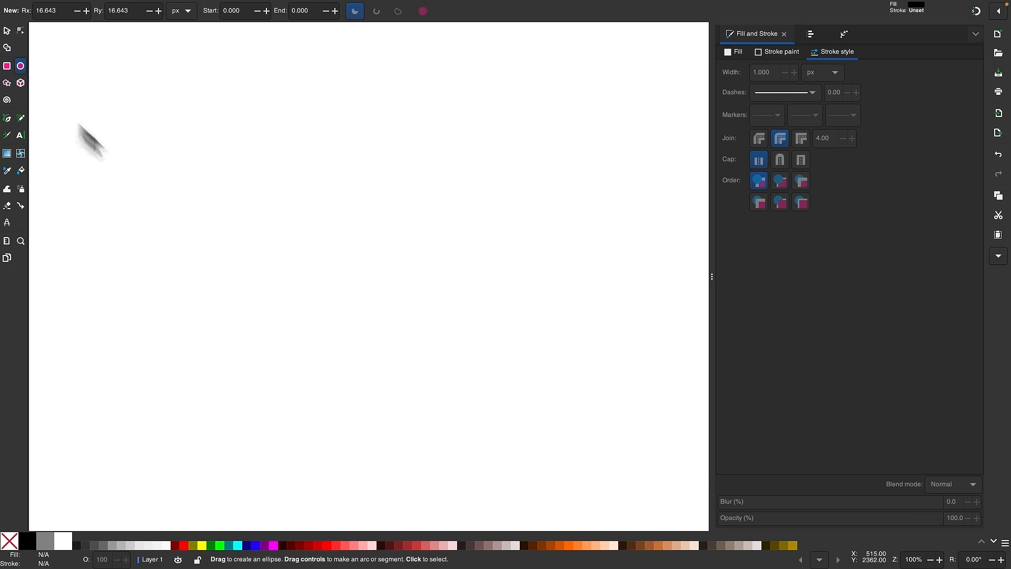
{"action": "left_click_drag", "start_coordinate": [283, 200], "coordinate": [487, 402]}
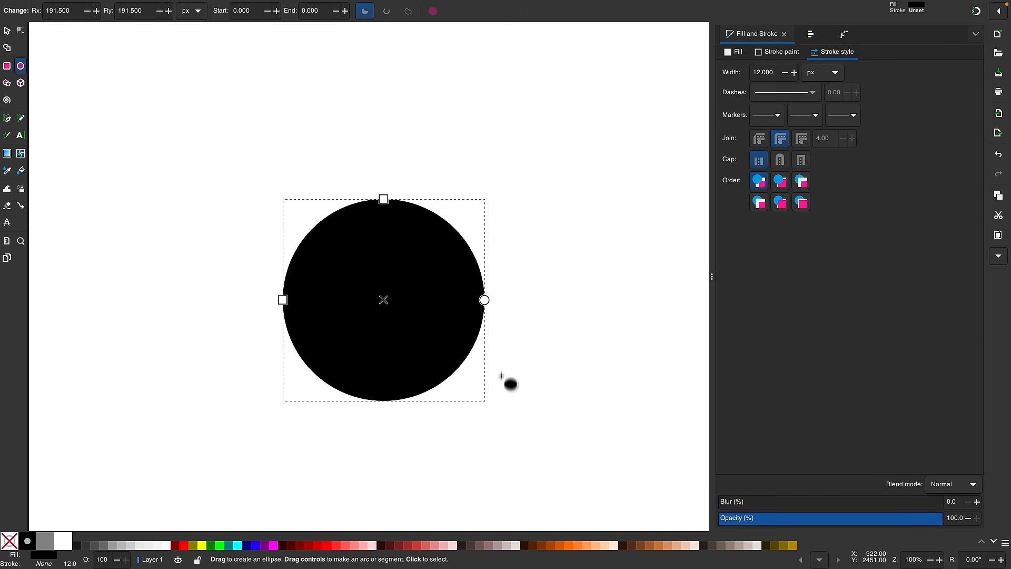
Reduce the circle to a pie wedge running from about 295° to 344° and convert it to a path.
{"action": "left_click_drag", "start_coordinate": [485, 299], "coordinate": [580, 244]}
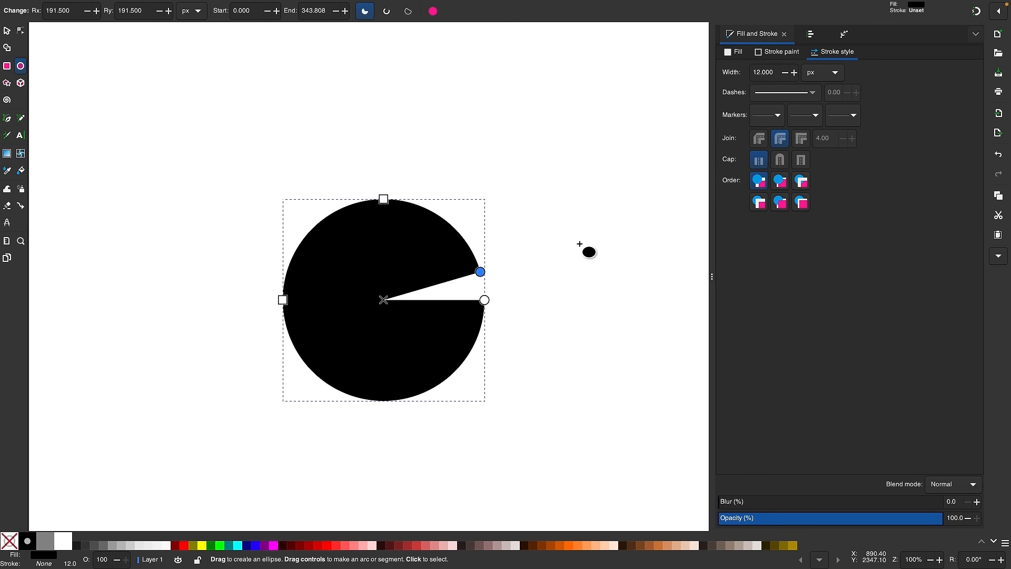
{"action": "left_click_drag", "start_coordinate": [483, 299], "coordinate": [467, 113]}
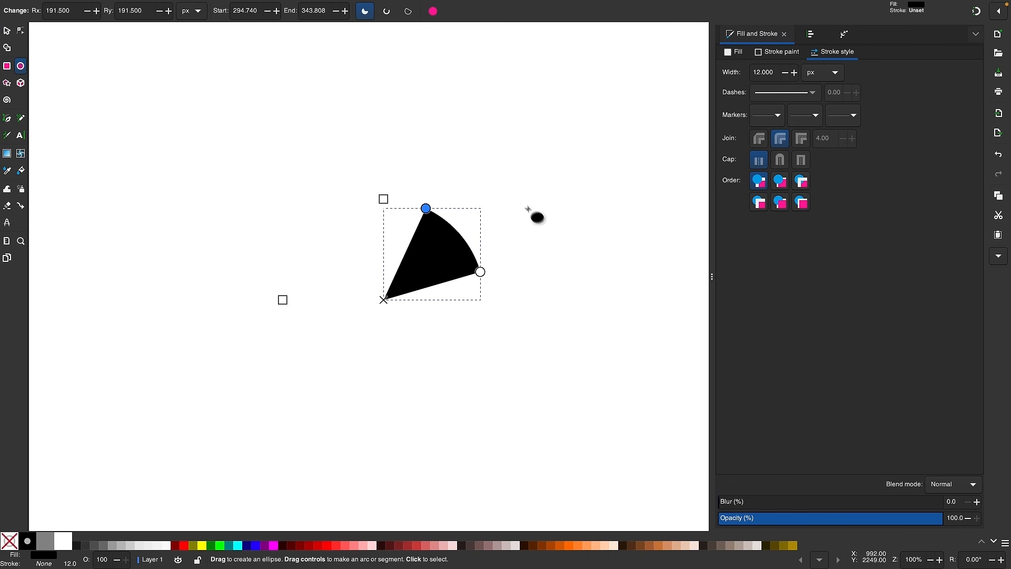
{"action": "scroll", "coordinate": [536, 222], "scroll_direction": "up", "scroll_amount": 2}
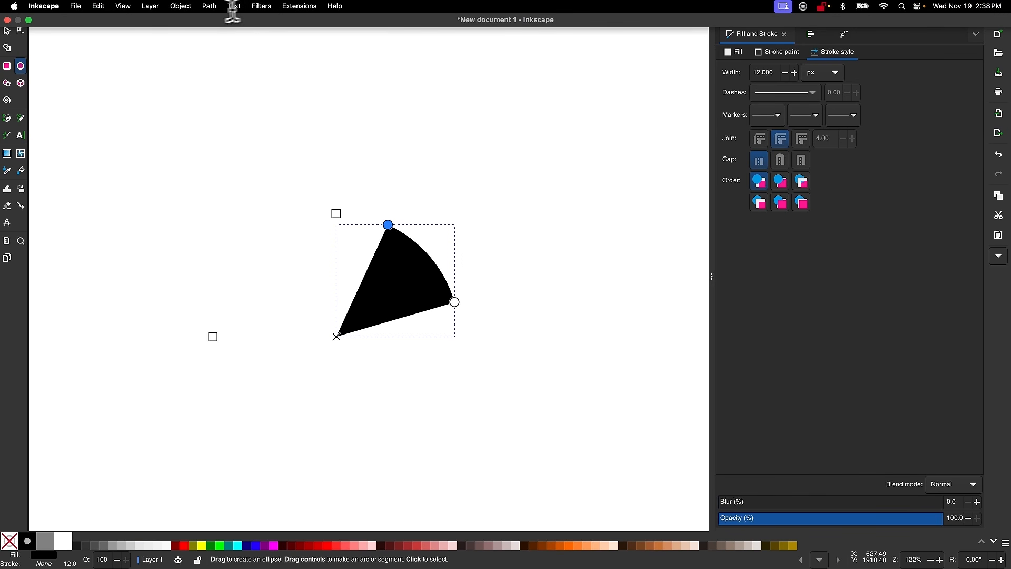
{"action": "left_click", "coordinate": [211, 8]}
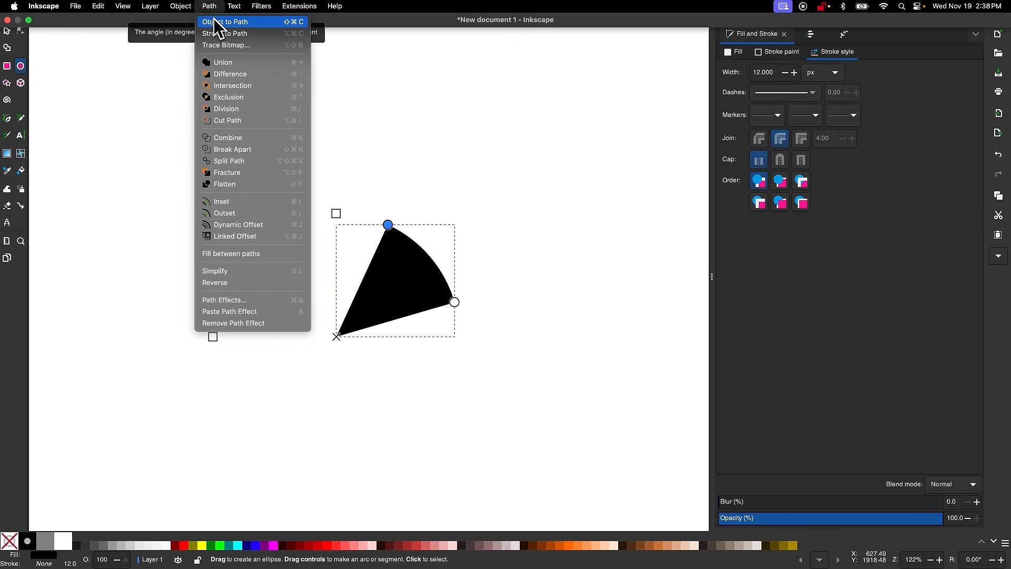
{"action": "left_click", "coordinate": [217, 21]}
Squash the wedge vertically to about 96 px high and shift it slightly.
{"action": "left_click", "coordinate": [8, 32]}
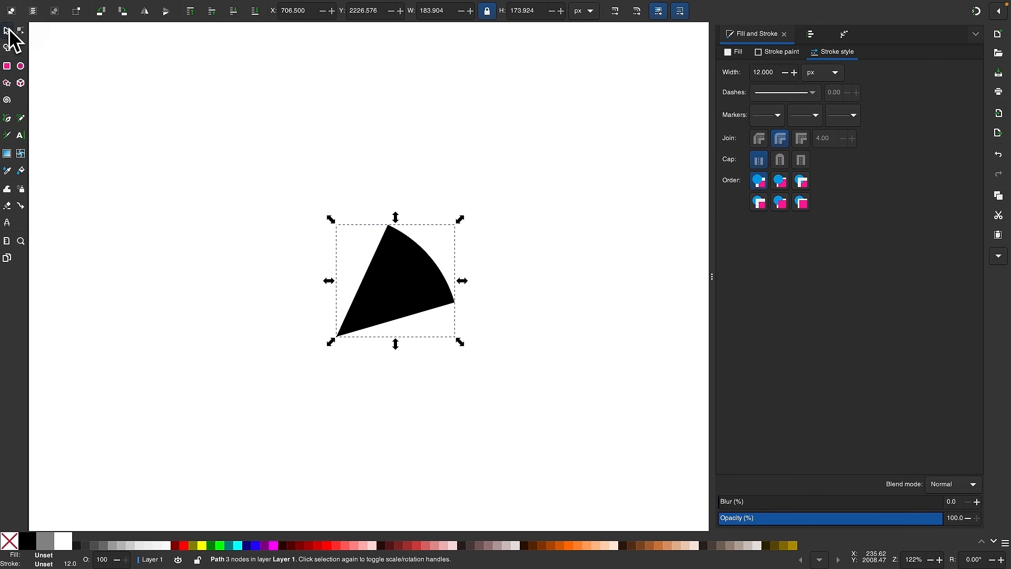
{"action": "scroll", "coordinate": [270, 216], "scroll_direction": "down", "scroll_amount": 2}
{"action": "scroll", "coordinate": [271, 217], "scroll_direction": "left", "scroll_amount": 2}
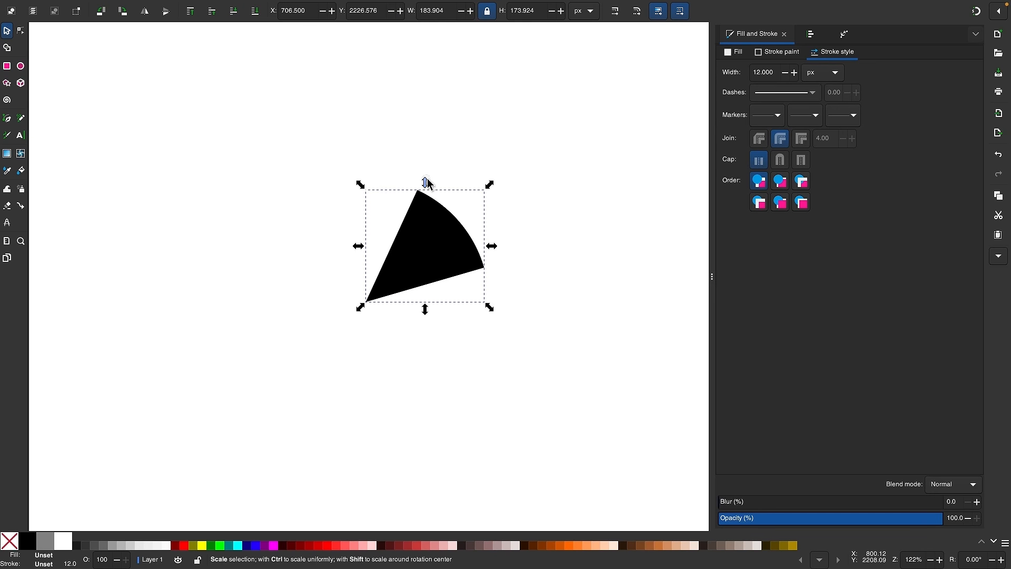
{"action": "left_click_drag", "start_coordinate": [428, 182], "coordinate": [439, 230]}
{"action": "left_click_drag", "start_coordinate": [437, 278], "coordinate": [436, 228]}
Give the wedge a black stroke and remove its fill.
{"action": "scroll", "coordinate": [436, 228], "scroll_direction": "up", "scroll_amount": 3}
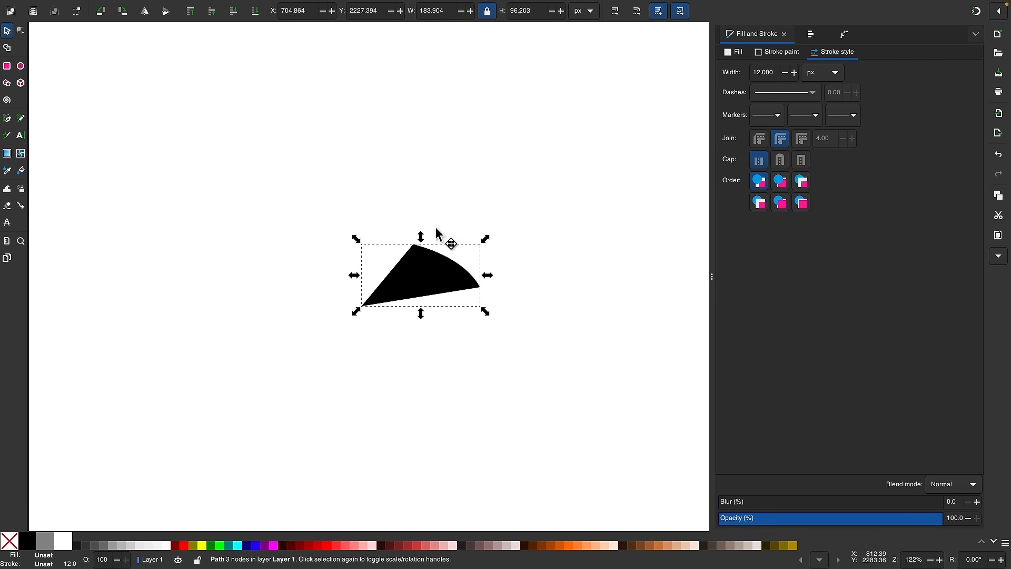
{"action": "scroll", "coordinate": [436, 233], "scroll_direction": "down", "scroll_amount": 1}
{"action": "scroll", "coordinate": [436, 234], "scroll_direction": "right", "scroll_amount": 1}
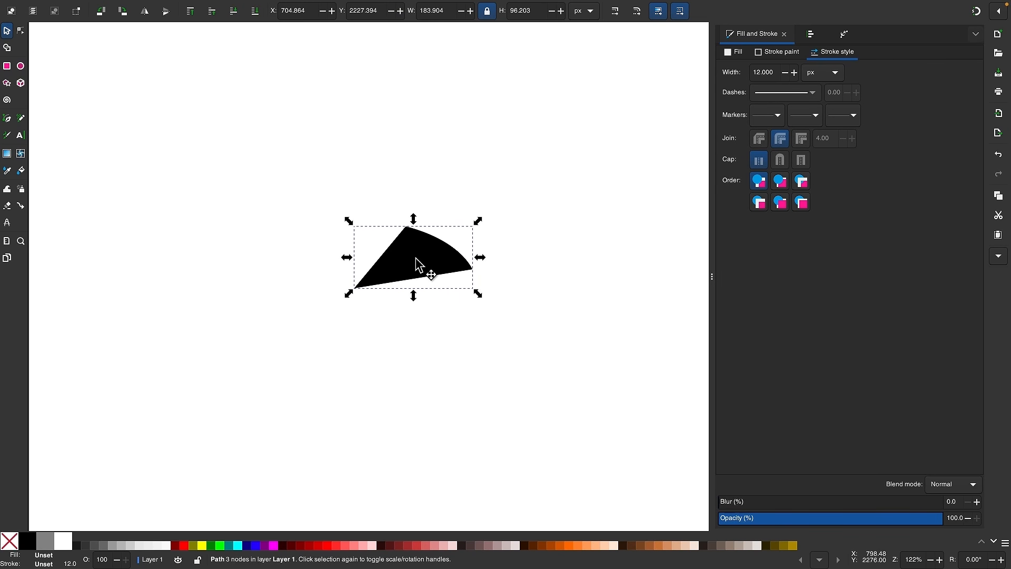
{"action": "left_click", "coordinate": [27, 546], "text": "shift"}
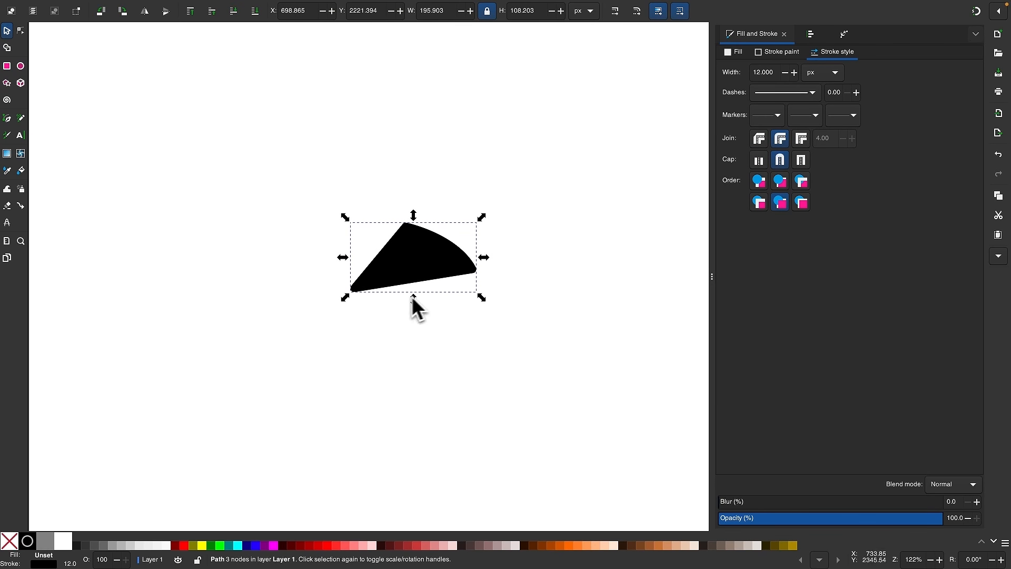
{"action": "left_click", "coordinate": [9, 546]}
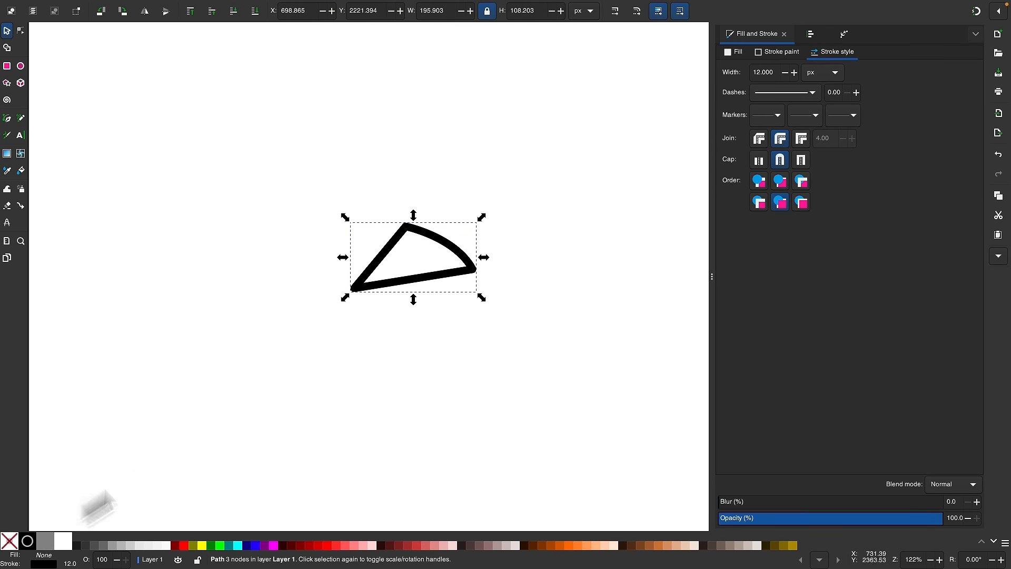
Duplicate the wedge outline and move the copy about 63 px straight up.
{"action": "scroll", "coordinate": [393, 300], "scroll_direction": "up", "scroll_amount": 2}
{"action": "scroll", "coordinate": [391, 300], "scroll_direction": "up", "scroll_amount": 1}
{"action": "scroll", "coordinate": [394, 311], "scroll_direction": "up", "scroll_amount": 1}
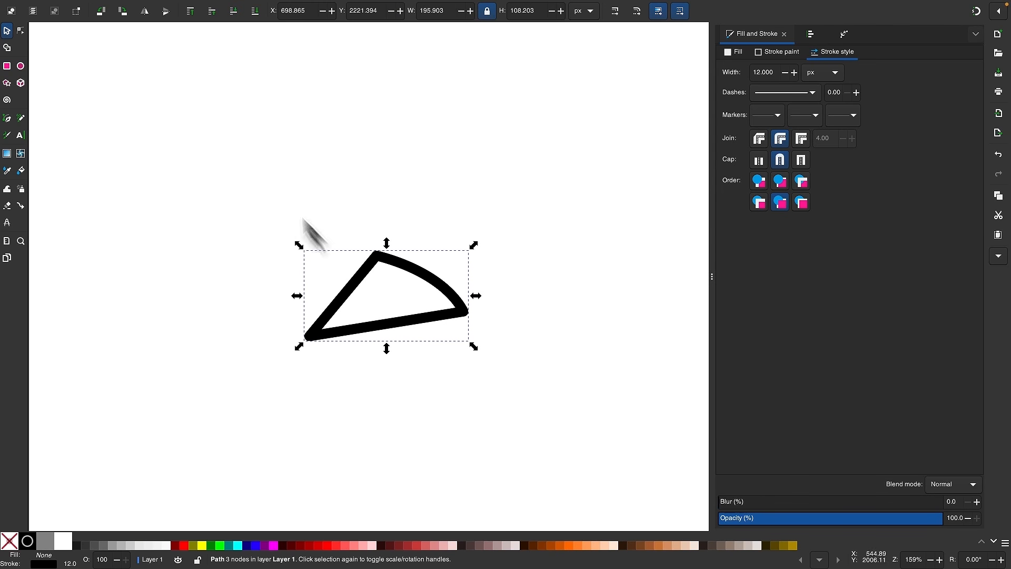
{"action": "right_click", "coordinate": [351, 282]}
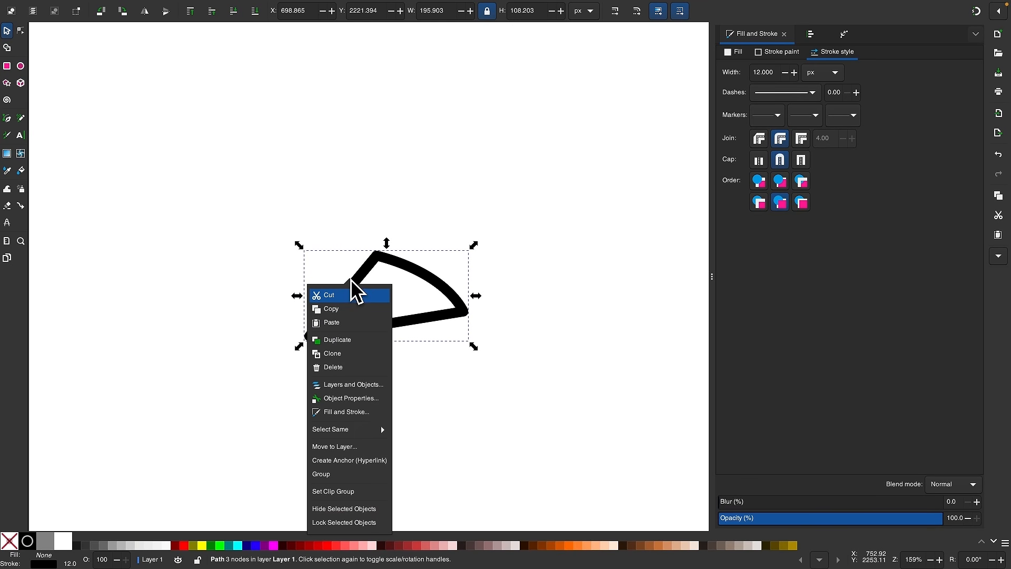
{"action": "left_click", "coordinate": [340, 342]}
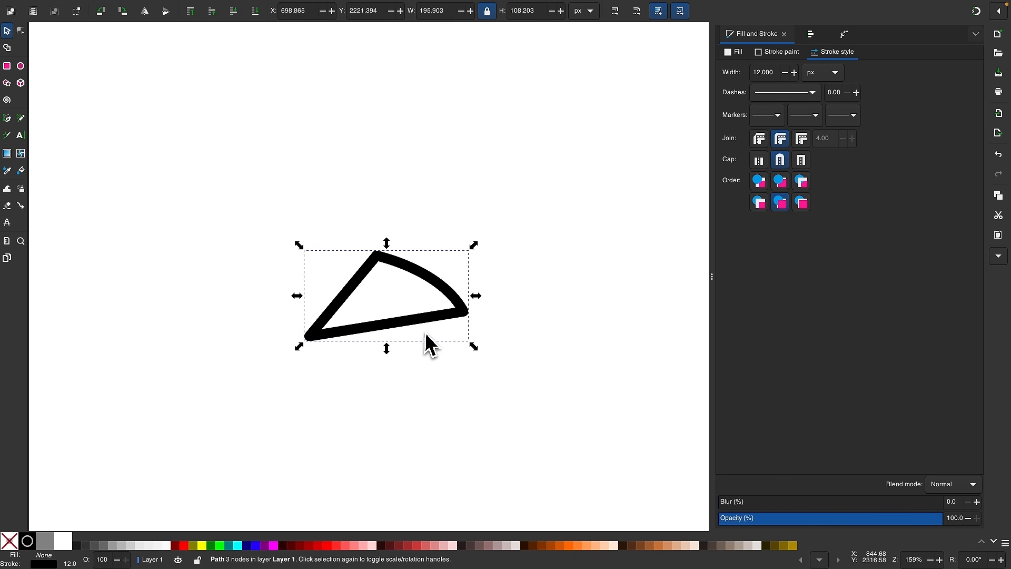
{"action": "left_click_drag", "start_coordinate": [431, 321], "coordinate": [425, 265]}
{"action": "scroll", "coordinate": [426, 265], "scroll_direction": "up", "scroll_amount": 2}
{"action": "scroll", "coordinate": [407, 325], "scroll_direction": "left", "scroll_amount": 2}
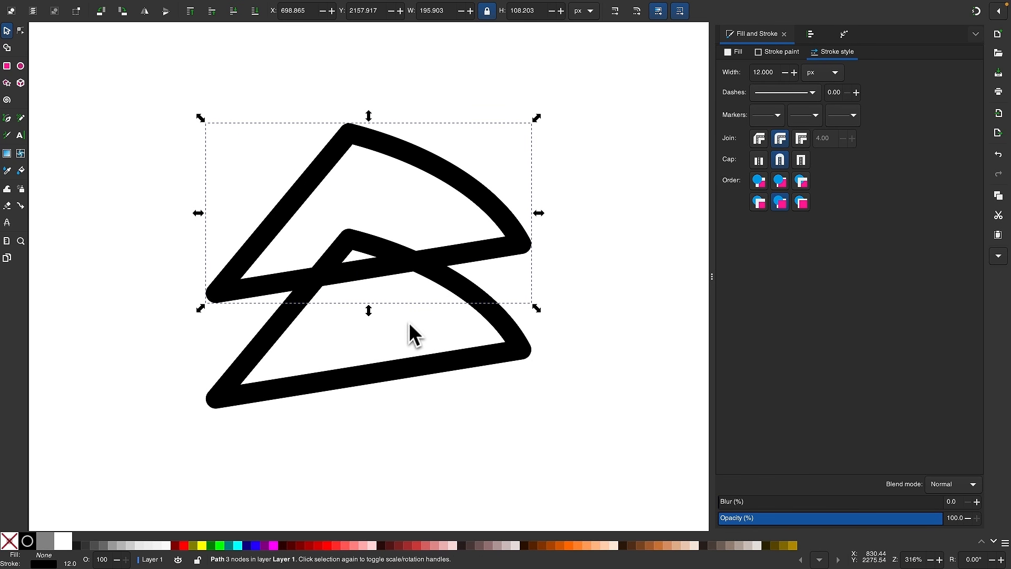
Set the stroke width of both wedge outlines to 10 px and move them about 35 px straight up.
{"action": "scroll", "coordinate": [406, 330], "scroll_direction": "right", "scroll_amount": 2}
{"action": "key", "text": "1"}
{"action": "left_click_drag", "start_coordinate": [483, 373], "coordinate": [258, 184]}
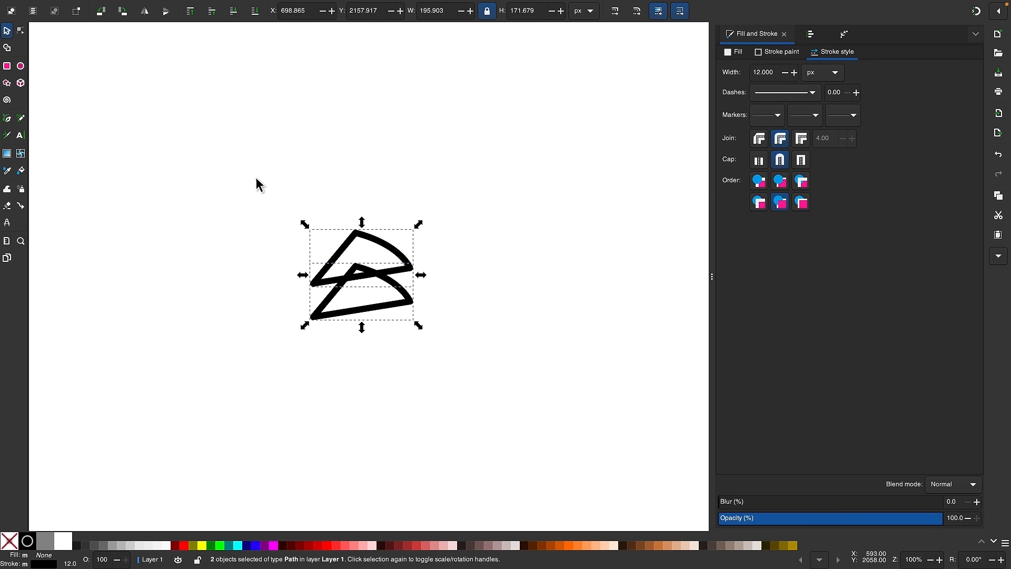
{"action": "double_click", "coordinate": [766, 72]}
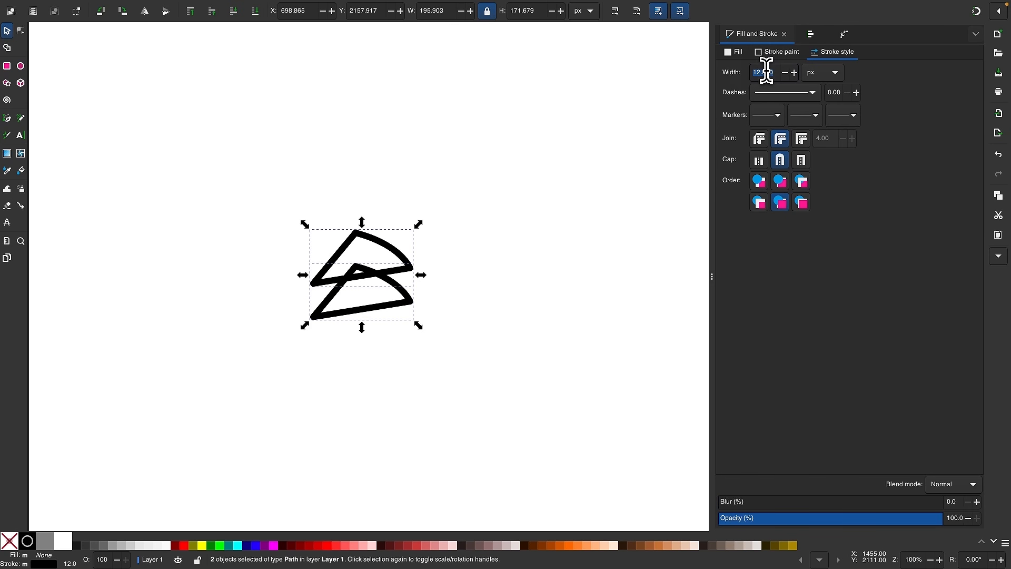
{"action": "type", "text": "10"}
{"action": "key", "text": "Return"}
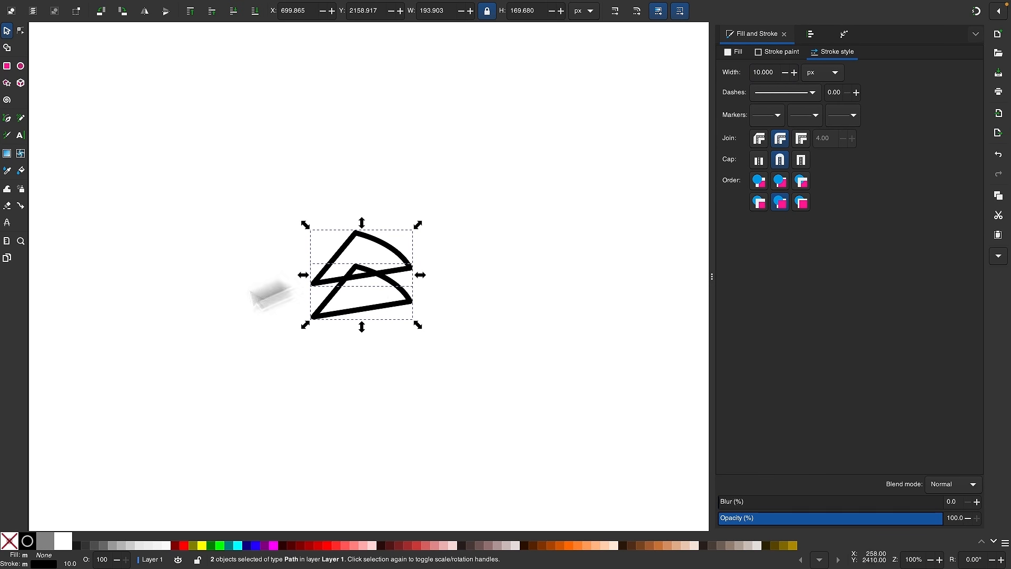
{"action": "left_click_drag", "start_coordinate": [381, 271], "coordinate": [384, 252]}
{"action": "left_click", "coordinate": [391, 334]}
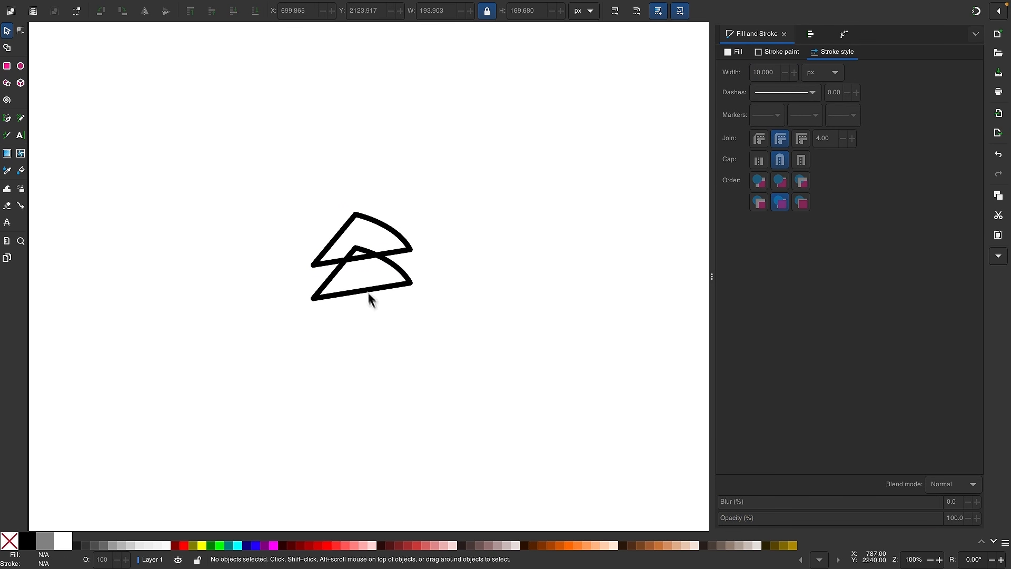
Turn on snapping and draw a closed four-sided path joining the front corners of the upper and lower wedges.
{"action": "scroll", "coordinate": [358, 273], "scroll_direction": "up", "scroll_amount": 3}
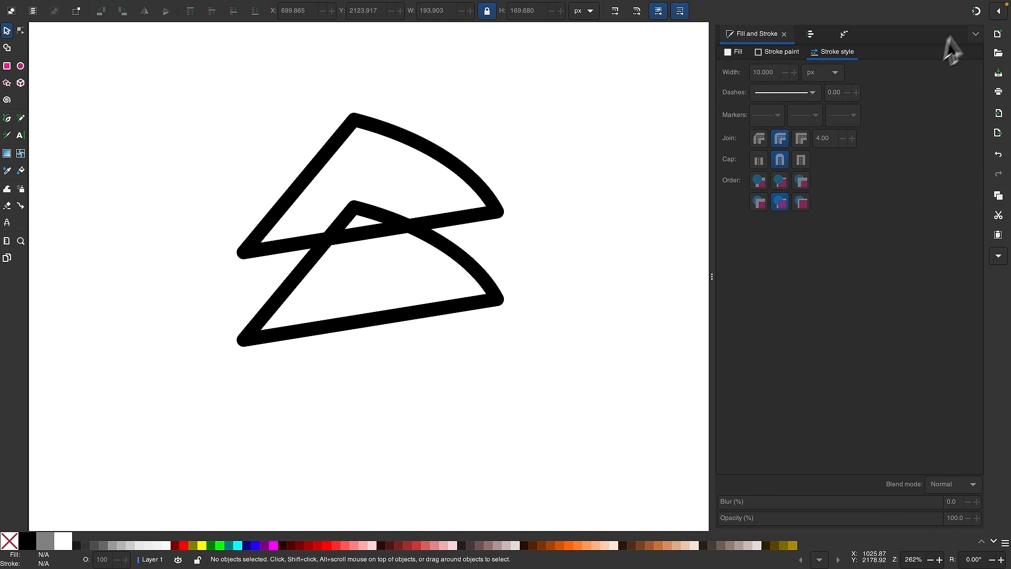
{"action": "left_click", "coordinate": [974, 14]}
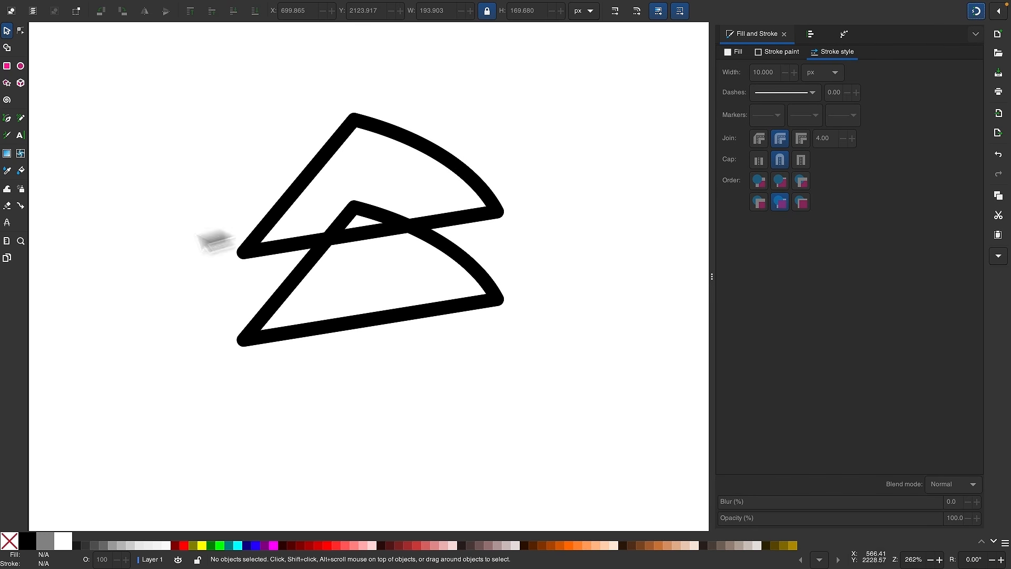
{"action": "left_click", "coordinate": [7, 119]}
{"action": "left_click", "coordinate": [243, 339]}
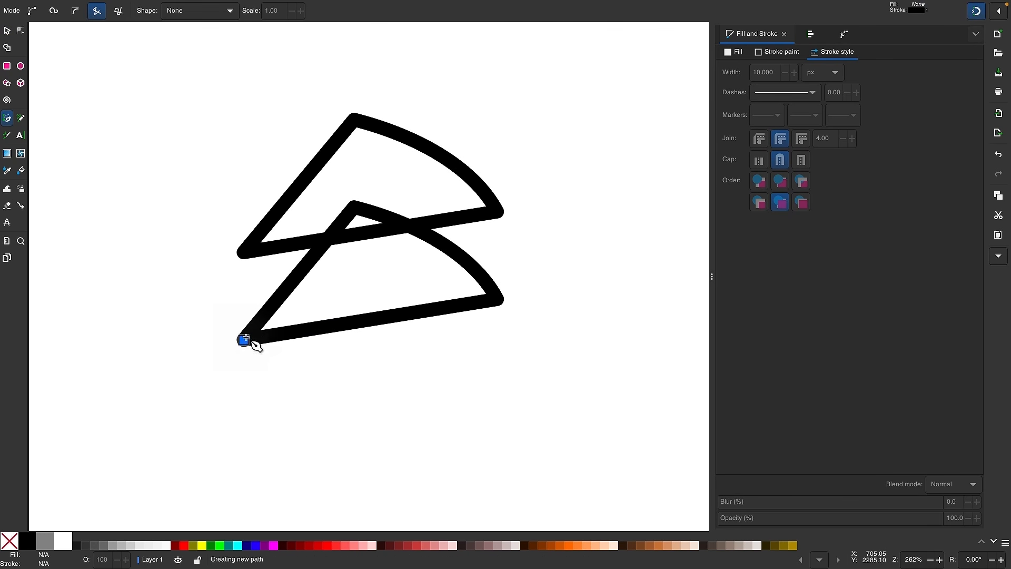
{"action": "left_click", "coordinate": [244, 252]}
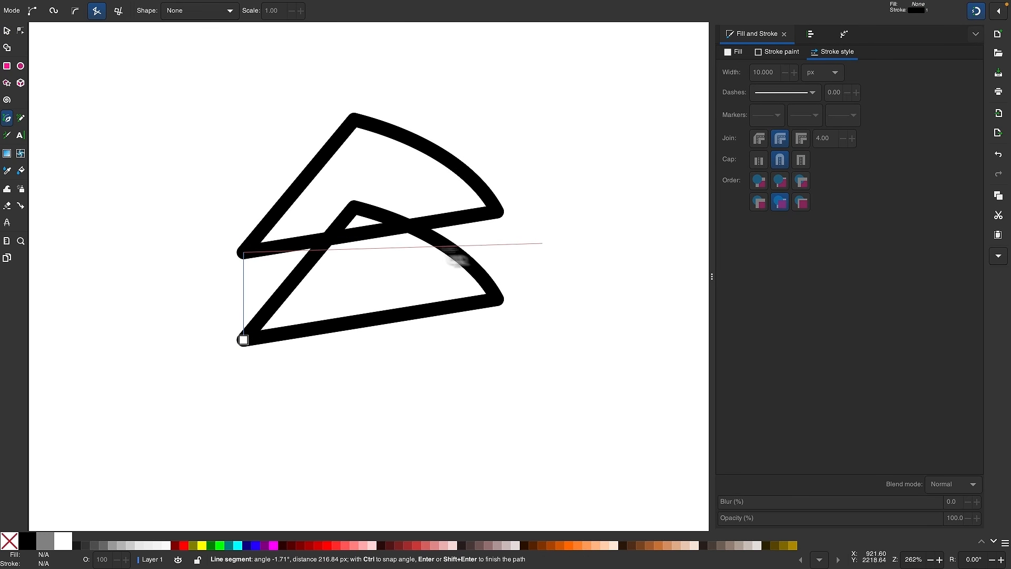
{"action": "left_click", "coordinate": [498, 213]}
{"action": "left_click", "coordinate": [497, 300]}
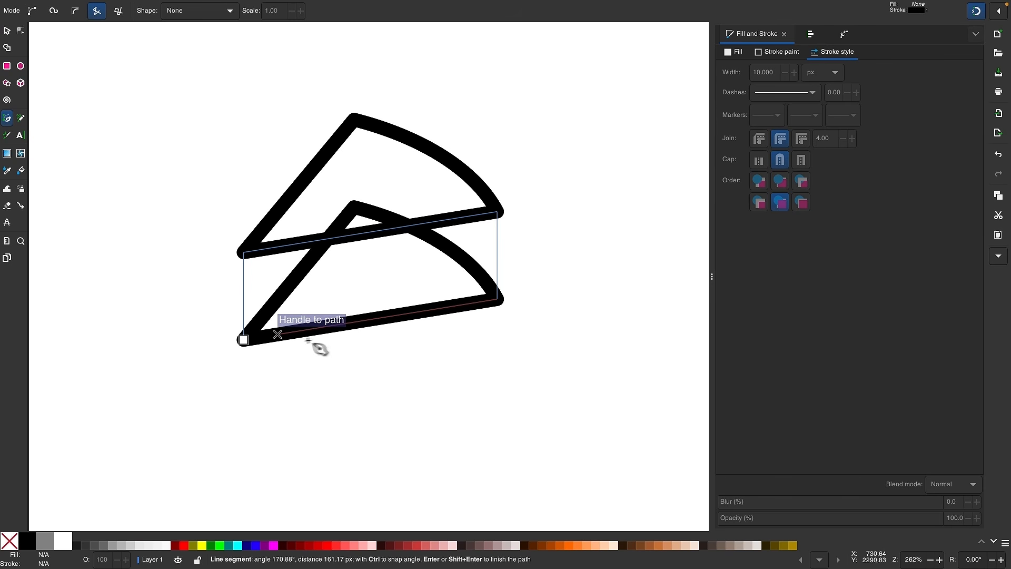
{"action": "left_click", "coordinate": [244, 342]}
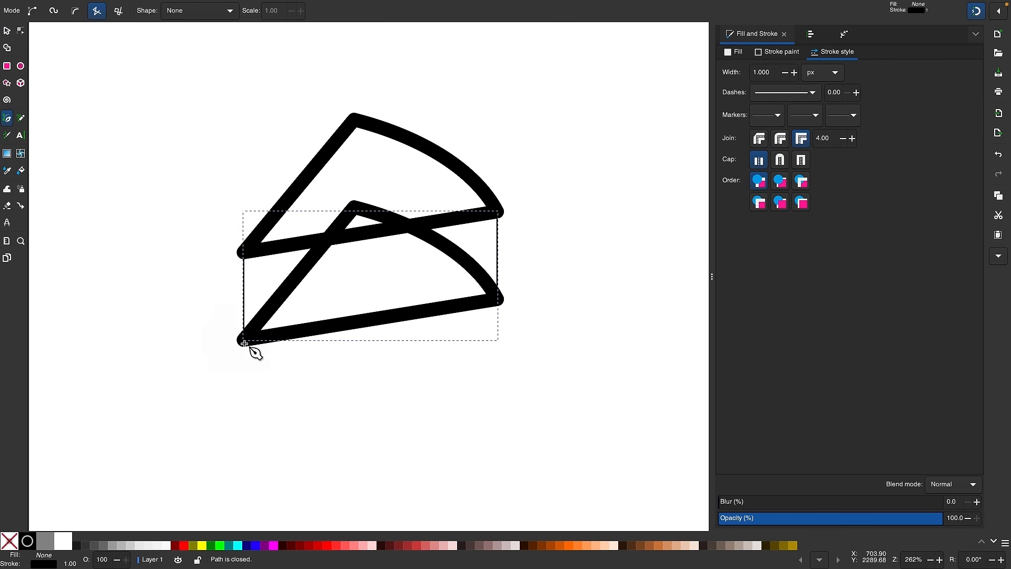
Remove the lower wedge outline, keeping the upper wedge and the four-sided front face.
{"action": "left_click", "coordinate": [11, 31]}
{"action": "left_click_drag", "start_coordinate": [309, 269], "coordinate": [526, 365]}
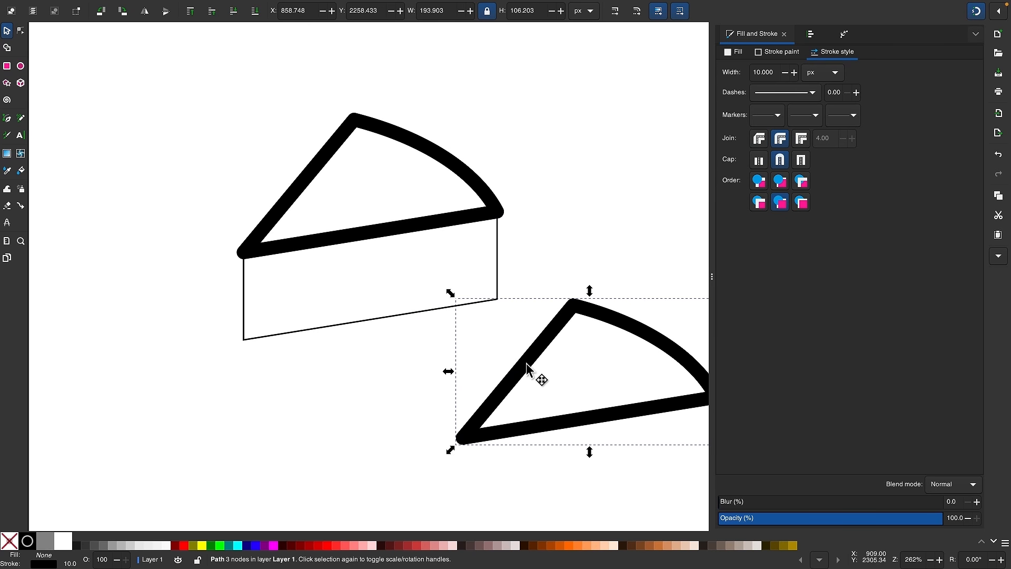
{"action": "key", "text": "ctrl+z"}
{"action": "scroll", "coordinate": [526, 362], "scroll_direction": "up", "scroll_amount": 1}
{"action": "scroll", "coordinate": [526, 362], "scroll_direction": "right", "scroll_amount": 1}
Give the front face a 10 px stroke with round joins.
{"action": "left_click", "coordinate": [369, 335]}
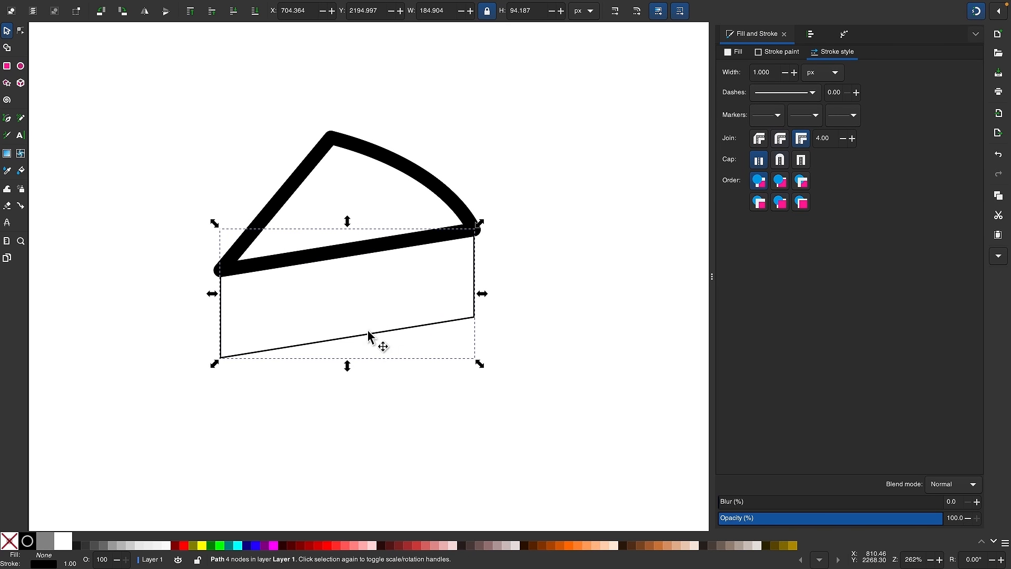
{"action": "scroll", "coordinate": [377, 408], "scroll_direction": "down", "scroll_amount": 1}
{"action": "scroll", "coordinate": [377, 409], "scroll_direction": "left", "scroll_amount": 1}
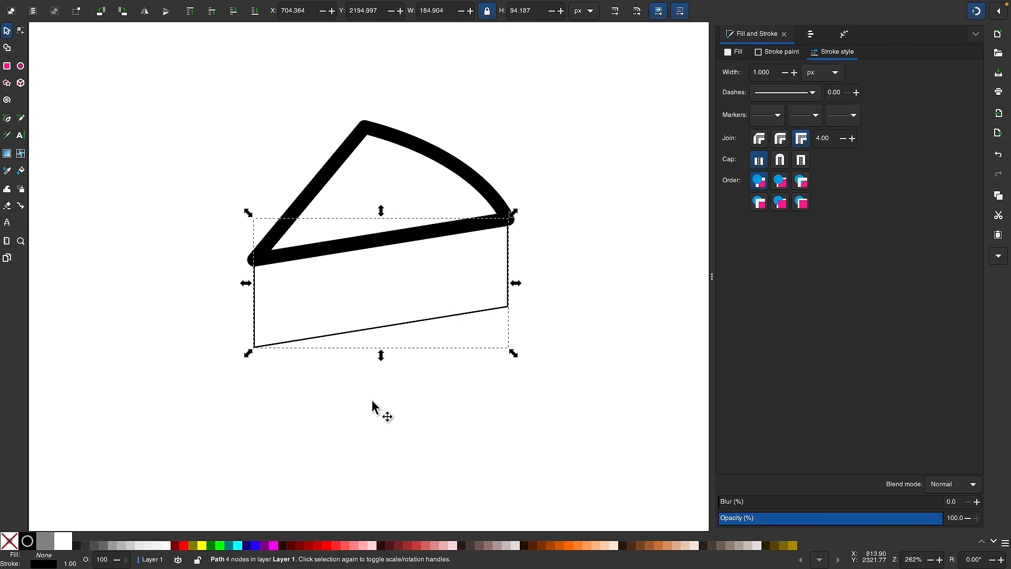
{"action": "double_click", "coordinate": [770, 72]}
{"action": "key", "text": "Return"}
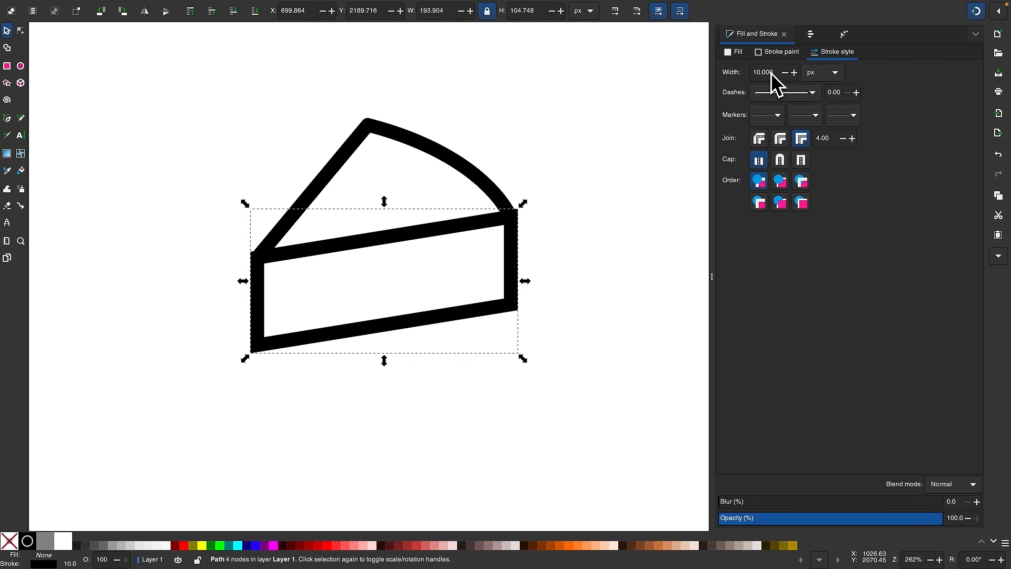
{"action": "left_click", "coordinate": [781, 139]}
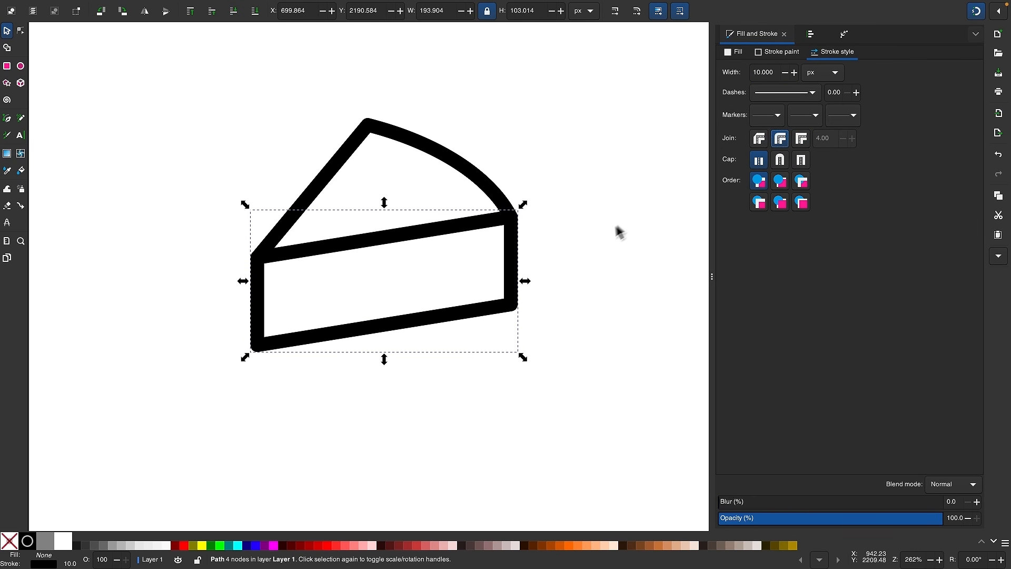
{"action": "left_click", "coordinate": [586, 237]}
Draw a circle with a radius of about 51 px across the top wedge's slanted edge and make it a whole ellipse.
{"action": "scroll", "coordinate": [416, 213], "scroll_direction": "up", "scroll_amount": 2, "text": "ctrl"}
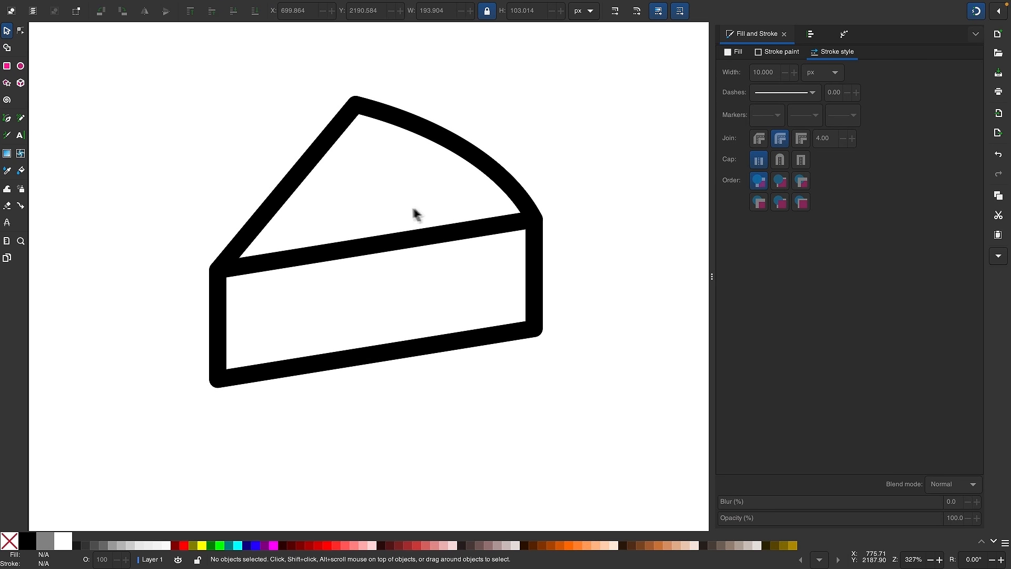
{"action": "left_click", "coordinate": [21, 66]}
{"action": "left_click_drag", "start_coordinate": [131, 140], "coordinate": [331, 305]}
{"action": "scroll", "coordinate": [183, 205], "scroll_direction": "left", "scroll_amount": 5}
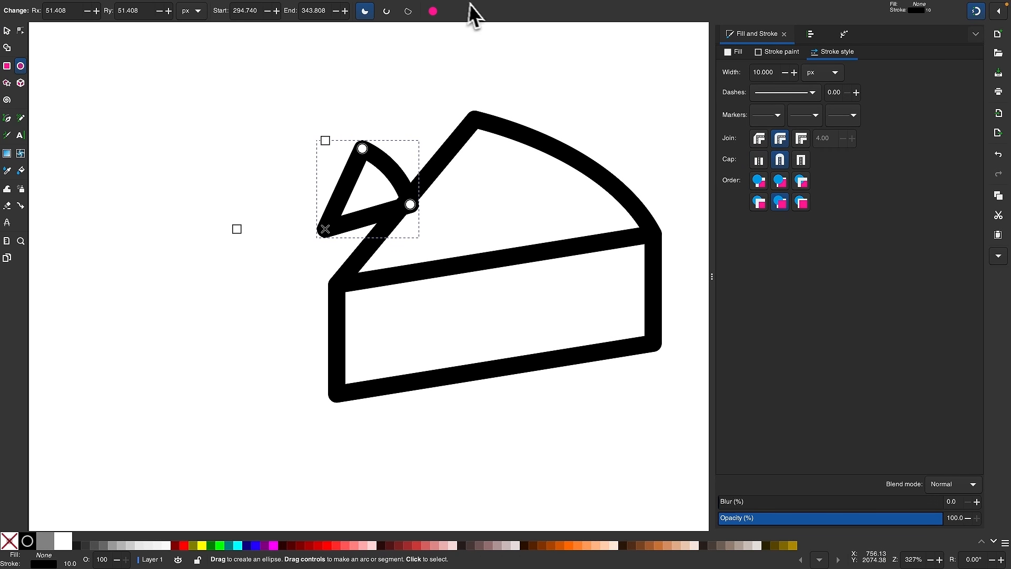
{"action": "left_click", "coordinate": [433, 11]}
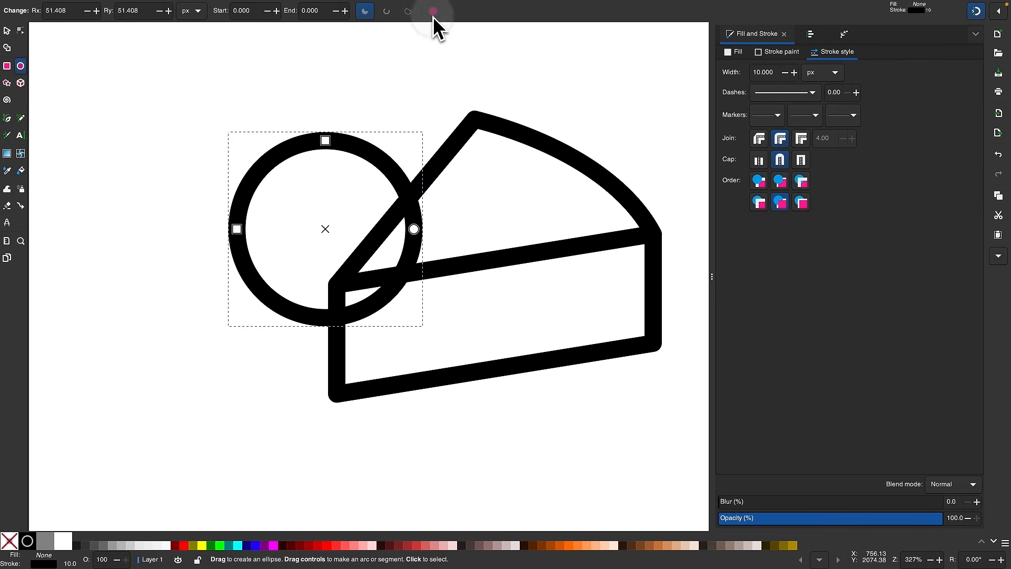
Scale the circle down to about 49 px and centre it on the top wedge's slanted edge with snapping off.
{"action": "left_click", "coordinate": [8, 30]}
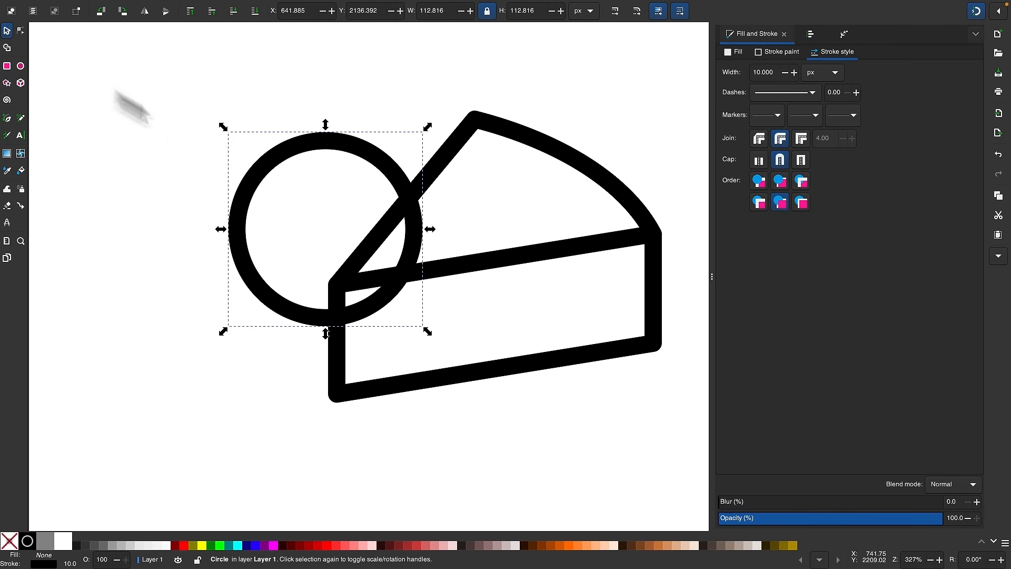
{"action": "mouse_move", "coordinate": [423, 229]}
{"action": "left_mouse_down"}
{"action": "mouse_move", "coordinate": [309, 232]}
{"action": "mouse_move", "coordinate": [454, 204]}
{"action": "mouse_move", "coordinate": [482, 244]}
{"action": "mouse_move", "coordinate": [435, 218]}
{"action": "left_mouse_up"}
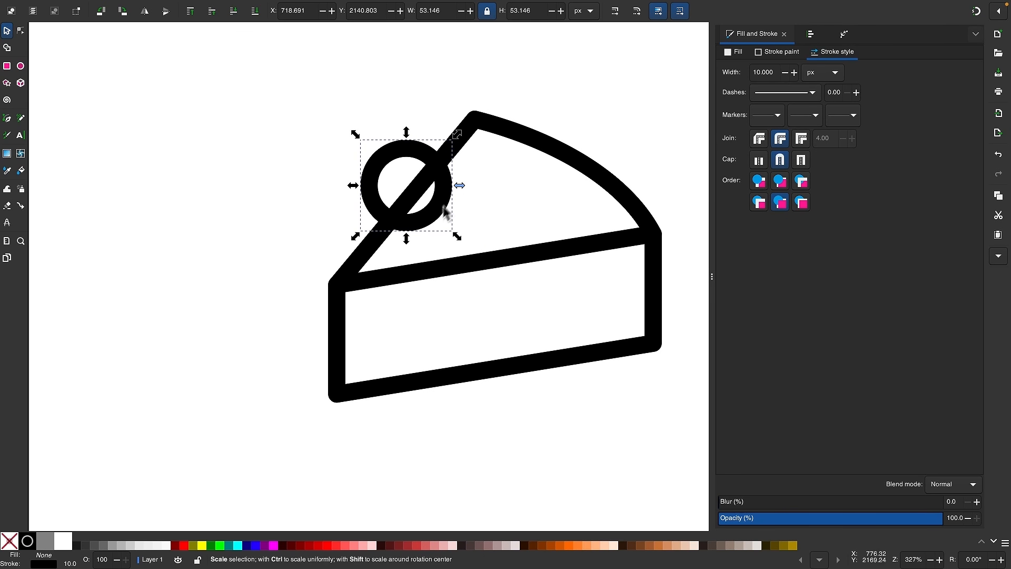
{"action": "left_click_drag", "start_coordinate": [461, 185], "coordinate": [439, 214]}
{"action": "scroll", "coordinate": [453, 187], "scroll_direction": "up", "scroll_amount": 3}
{"action": "scroll", "coordinate": [439, 214], "scroll_direction": "right", "scroll_amount": 2}
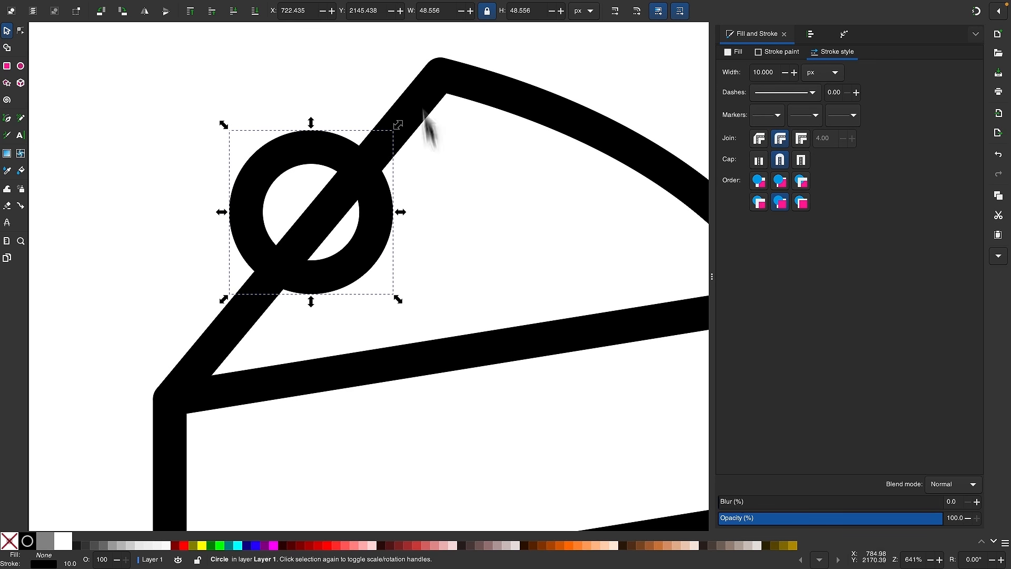
Subtract the circle from the top wedge with Difference to cut a round bite into its slanted edge.
{"action": "left_click", "coordinate": [422, 104], "text": "shift"}
{"action": "scroll", "coordinate": [244, 207], "scroll_direction": "down", "scroll_amount": 2}
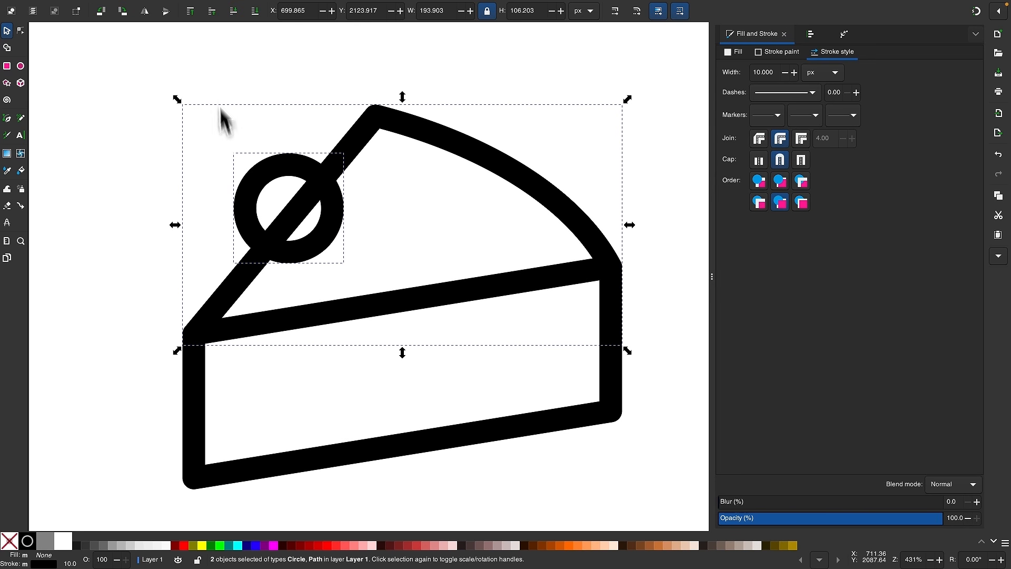
{"action": "left_click", "coordinate": [209, 6]}
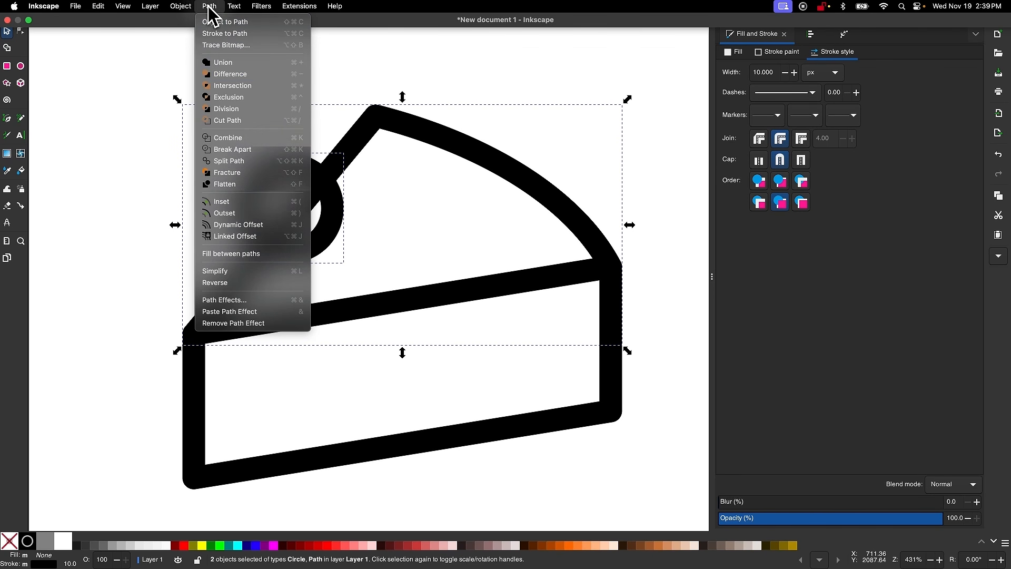
{"action": "left_click", "coordinate": [230, 79]}
{"action": "scroll", "coordinate": [169, 245], "scroll_direction": "down", "scroll_amount": 2}
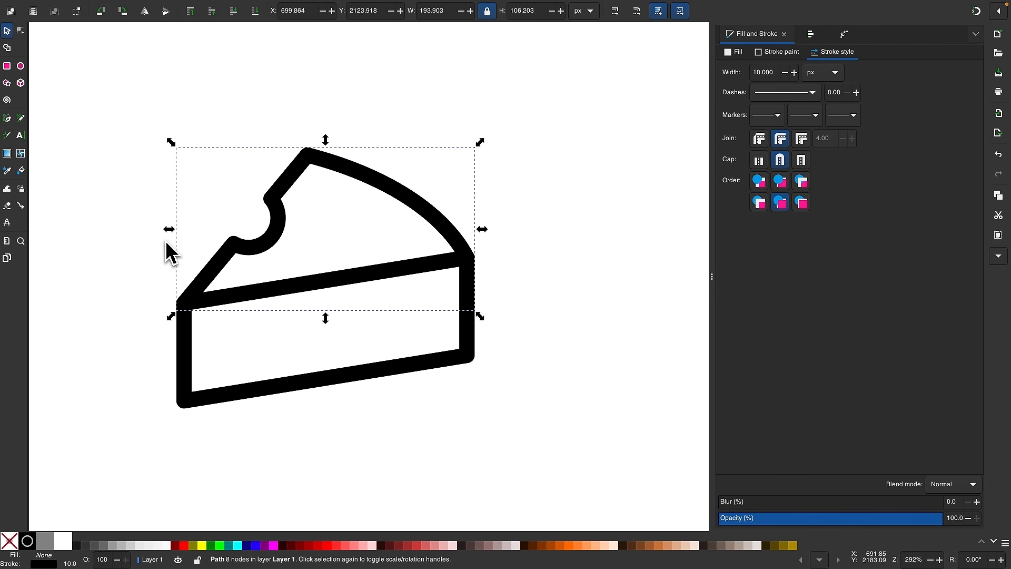
{"action": "left_click", "coordinate": [326, 241]}
Draw an ellipse about 57 px wide and 35 px high inside the top face as a cheese hole.
{"action": "scroll", "coordinate": [325, 241], "scroll_direction": "up", "scroll_amount": 1}
{"action": "left_click", "coordinate": [21, 66]}
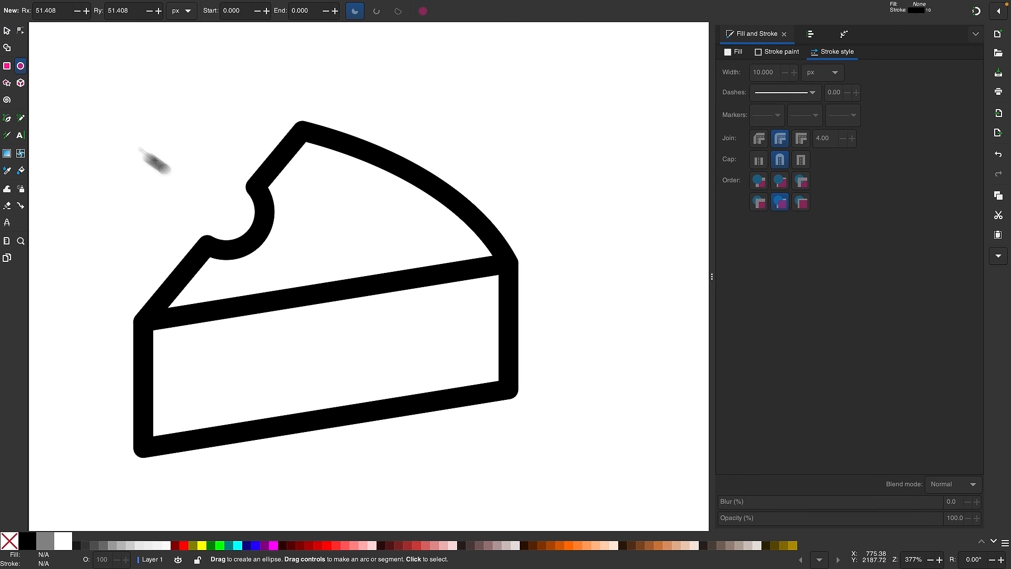
{"action": "left_click_drag", "start_coordinate": [300, 195], "coordinate": [377, 248]}
{"action": "left_click", "coordinate": [8, 32]}
Scale the whole cheese up proportionally to about 276 px wide and 242 px high.
{"action": "scroll", "coordinate": [377, 248], "scroll_direction": "down", "scroll_amount": 3}
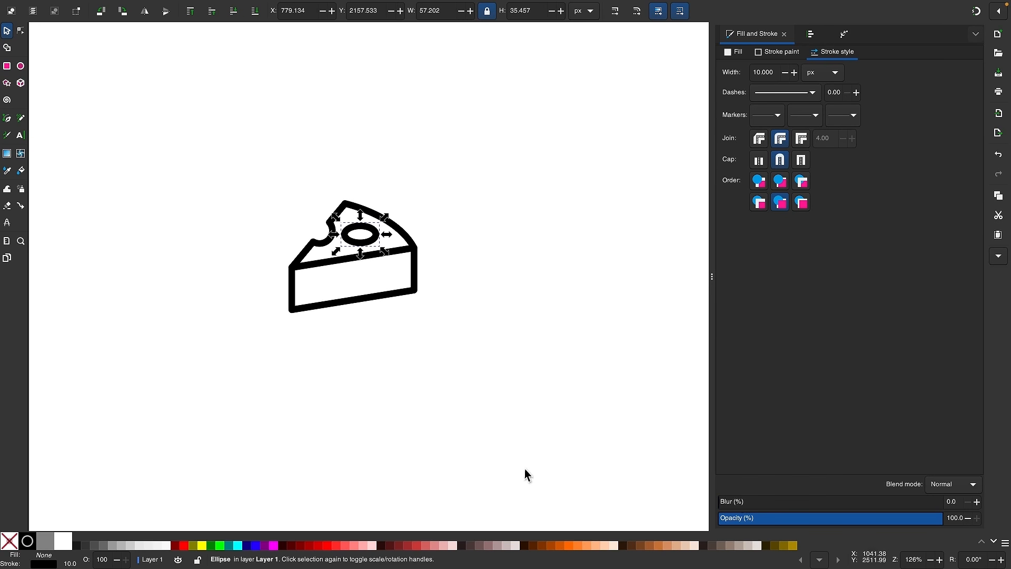
{"action": "left_click_drag", "start_coordinate": [121, 50], "coordinate": [121, 50]}
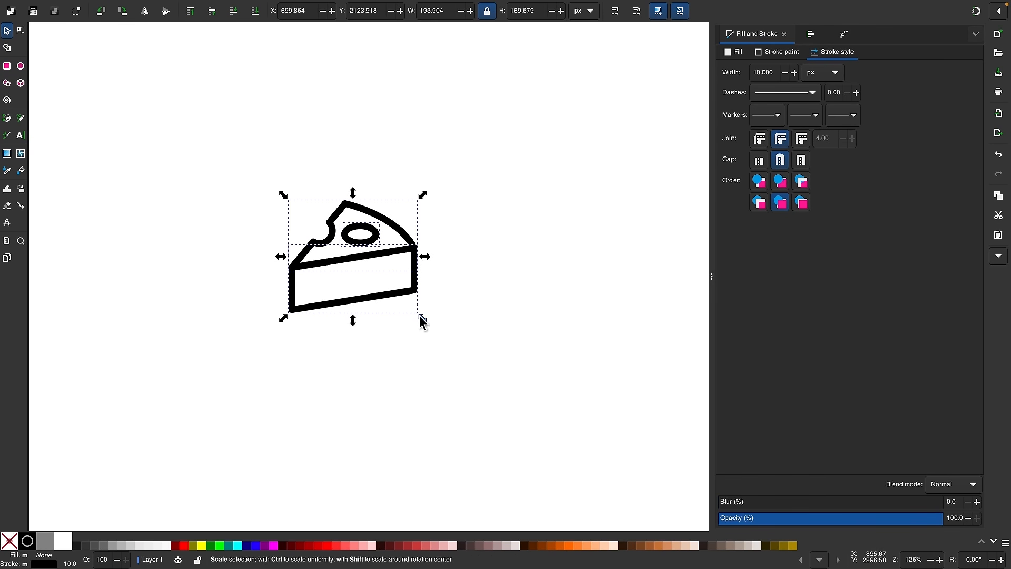
{"action": "left_click_drag", "start_coordinate": [421, 318], "coordinate": [475, 359]}
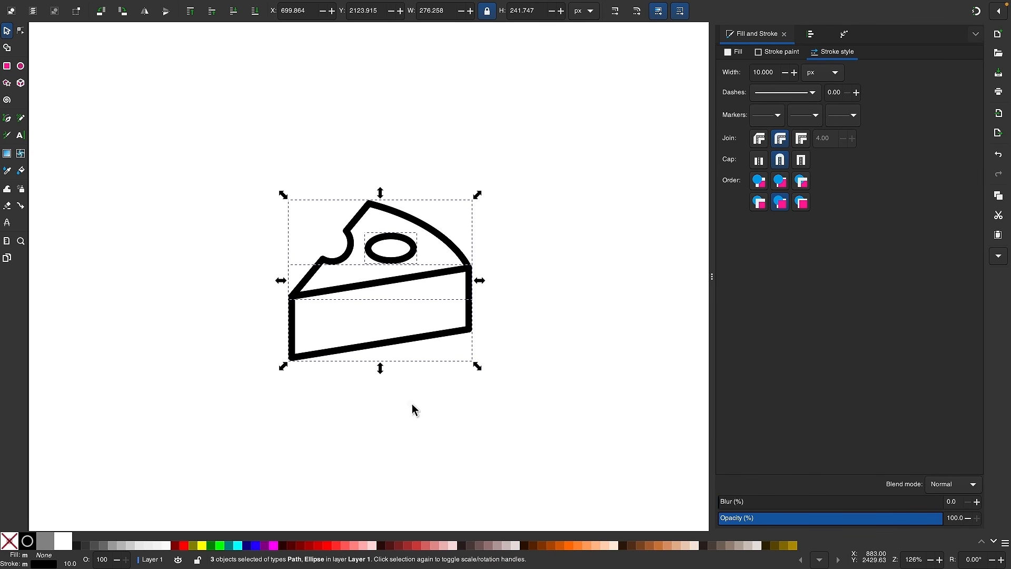
{"action": "left_click", "coordinate": [412, 403]}
{"action": "key", "text": "1"}
Draw a small circle over the middle of the front face's left vertical edge.
{"action": "scroll", "coordinate": [359, 323], "scroll_direction": "up", "scroll_amount": 3}
{"action": "scroll", "coordinate": [359, 323], "scroll_direction": "up", "scroll_amount": 1}
{"action": "scroll", "coordinate": [359, 324], "scroll_direction": "right", "scroll_amount": 1}
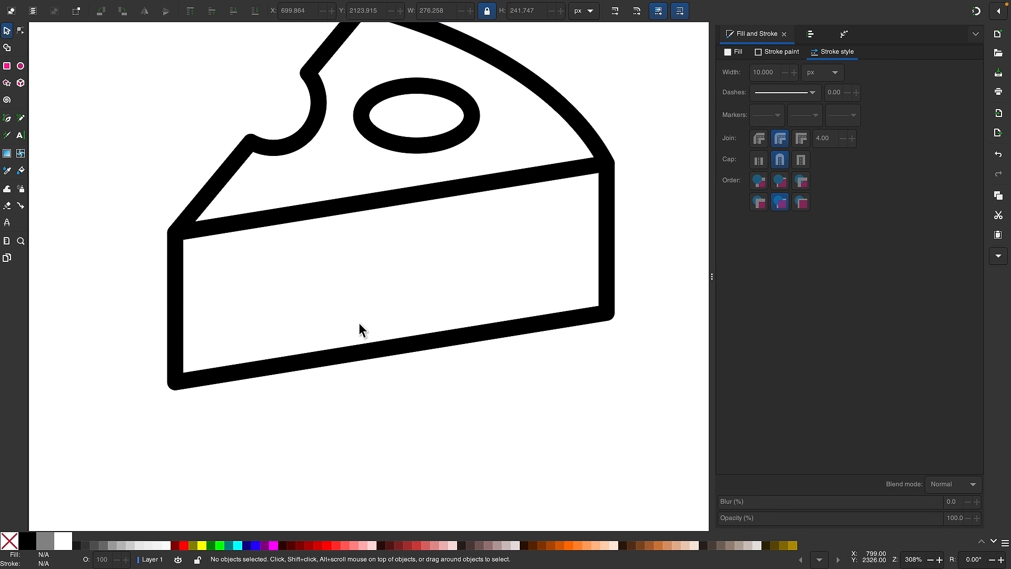
{"action": "scroll", "coordinate": [359, 323], "scroll_direction": "down", "scroll_amount": 1}
{"action": "left_click", "coordinate": [20, 66]}
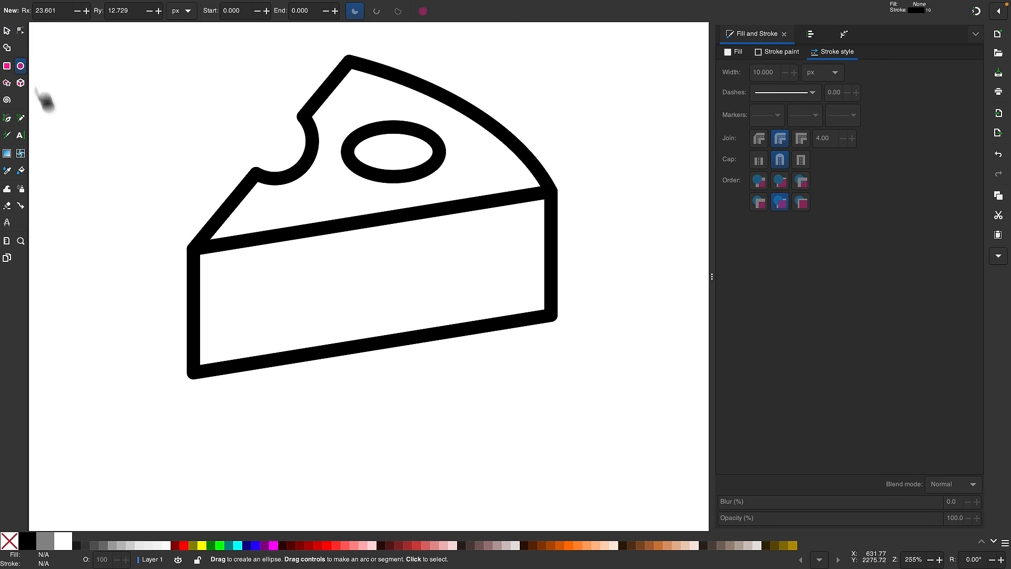
{"action": "scroll", "coordinate": [119, 293], "scroll_direction": "up", "scroll_amount": 2}
{"action": "left_click_drag", "start_coordinate": [164, 252], "coordinate": [237, 303]}
{"action": "left_click", "coordinate": [7, 31]}
Subtract the small circle from the front face with Difference to notch its left edge.
{"action": "scroll", "coordinate": [174, 261], "scroll_direction": "up", "scroll_amount": 2}
{"action": "left_click", "coordinate": [272, 380], "text": "shift"}
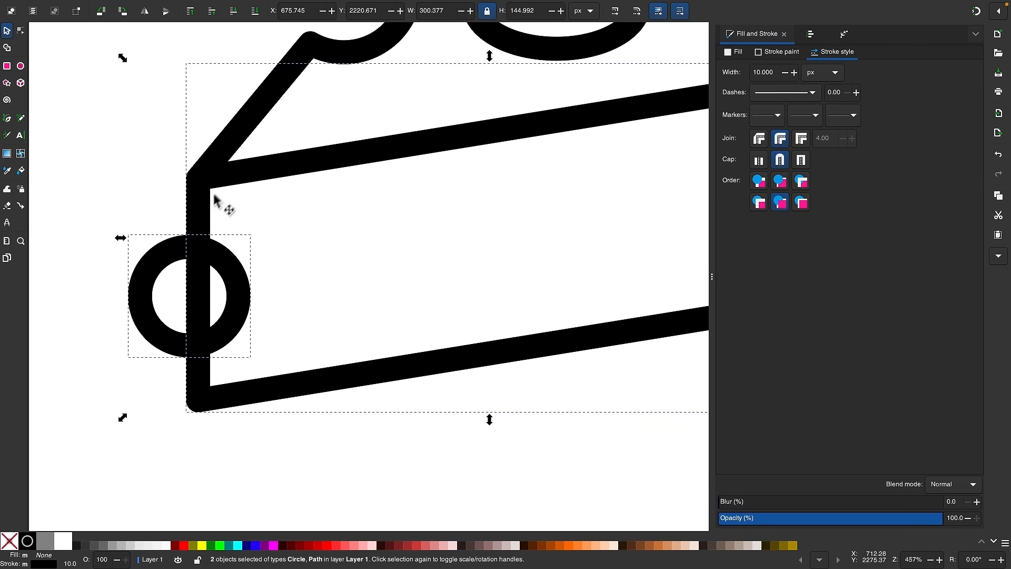
{"action": "left_click", "coordinate": [209, 6]}
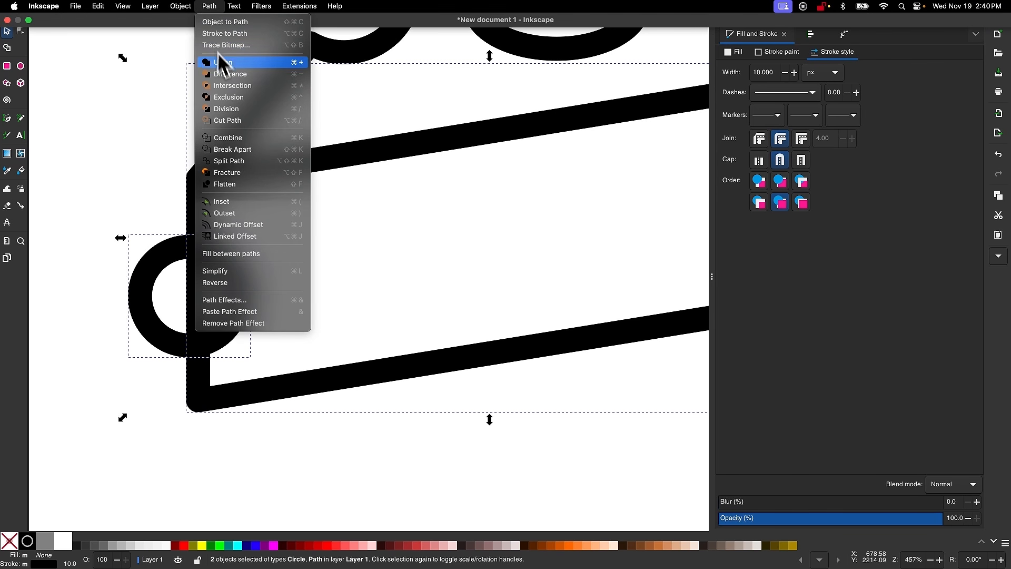
{"action": "left_click", "coordinate": [229, 75]}
{"action": "scroll", "coordinate": [342, 337], "scroll_direction": "down", "scroll_amount": 3}
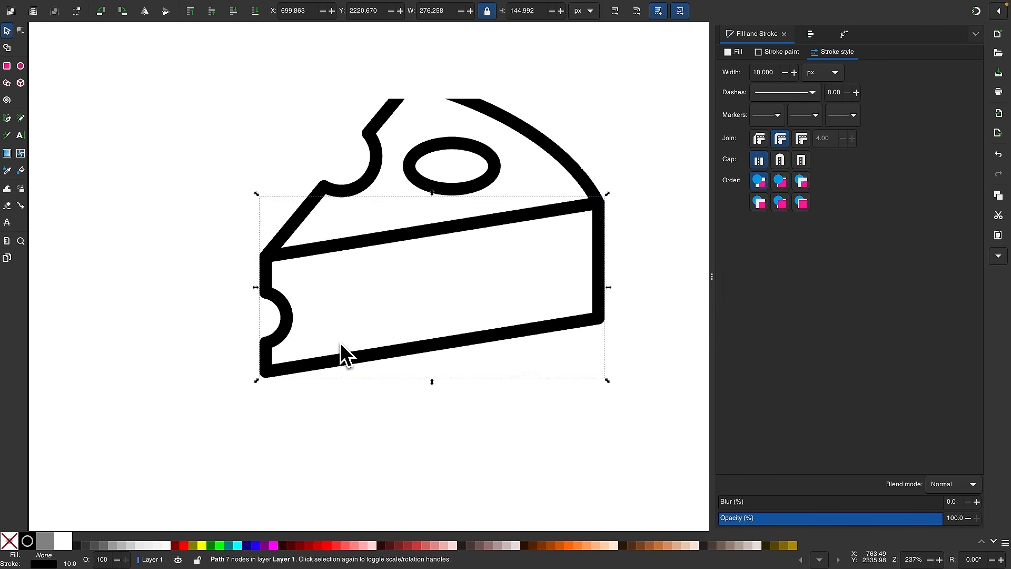
{"action": "left_click", "coordinate": [347, 440]}
{"action": "scroll", "coordinate": [348, 445], "scroll_direction": "right", "scroll_amount": 2}
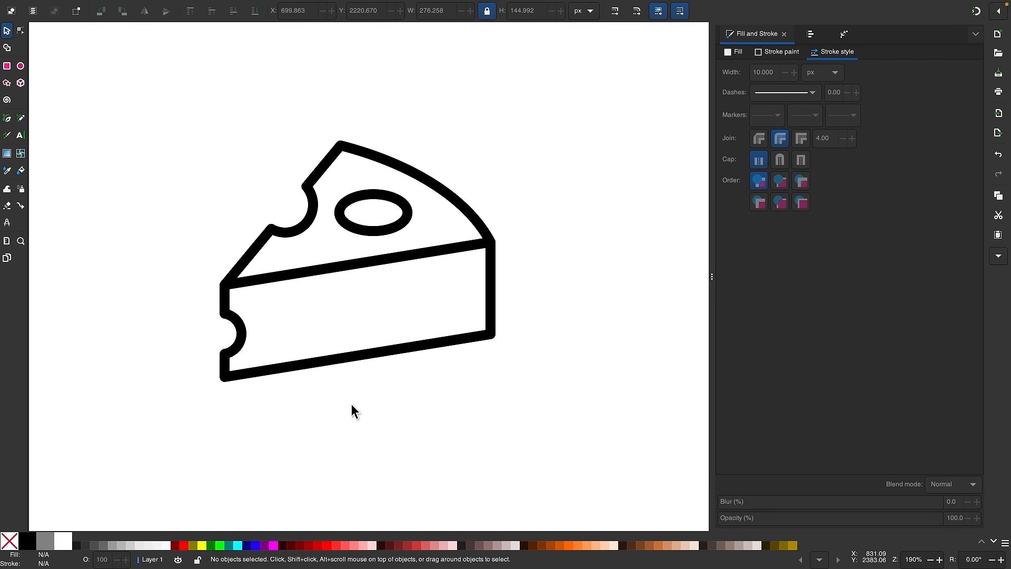
{"action": "scroll", "coordinate": [351, 404], "scroll_direction": "up", "scroll_amount": 1}
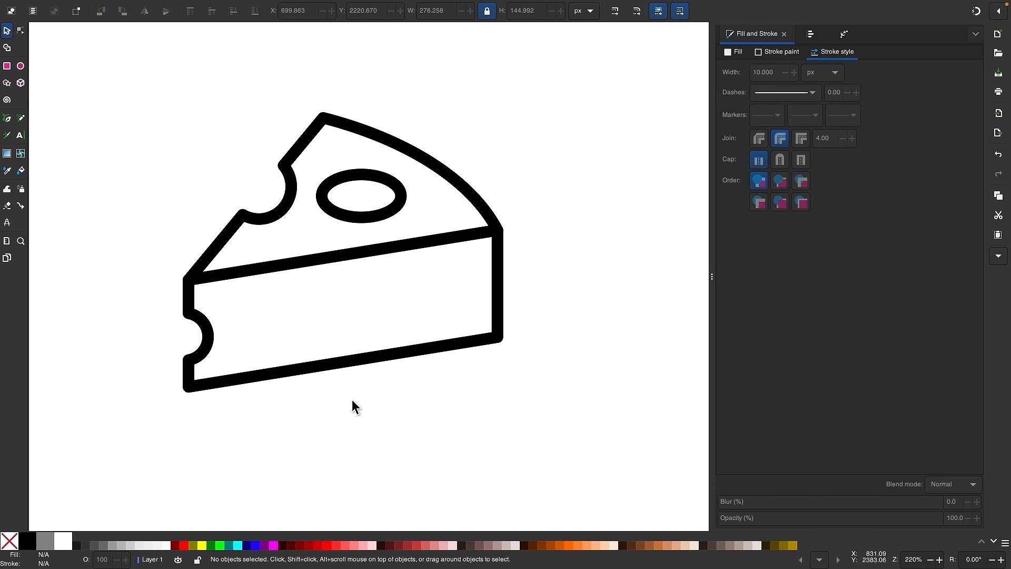
Draw a circle about 102 px wide overlapping the bottom edge of the cheese's front face, right of its middle.
{"action": "left_click", "coordinate": [21, 69]}
{"action": "left_click_drag", "start_coordinate": [327, 307], "coordinate": [445, 436]}
{"action": "left_click", "coordinate": [8, 32]}
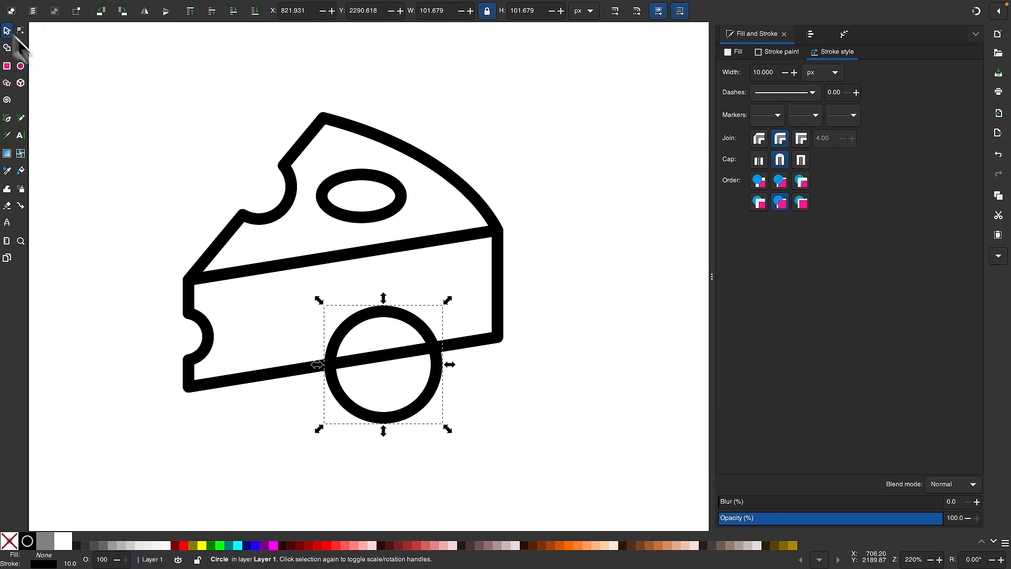
{"action": "left_click_drag", "start_coordinate": [427, 398], "coordinate": [437, 409]}
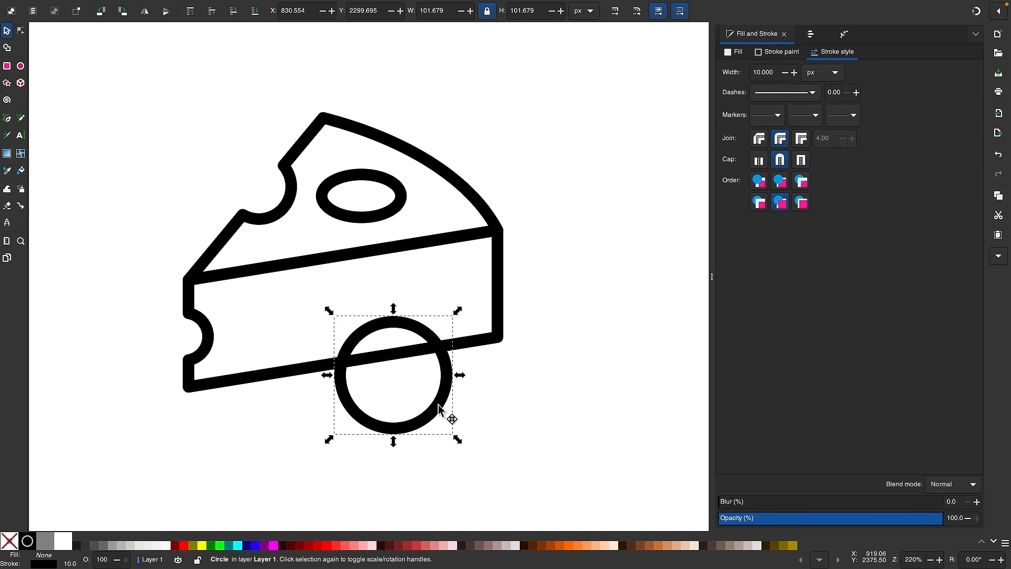
Subtract the large circle from the front face with Difference to notch its bottom edge.
{"action": "left_click", "coordinate": [490, 341], "text": "shift"}
{"action": "left_click", "coordinate": [210, 7]}
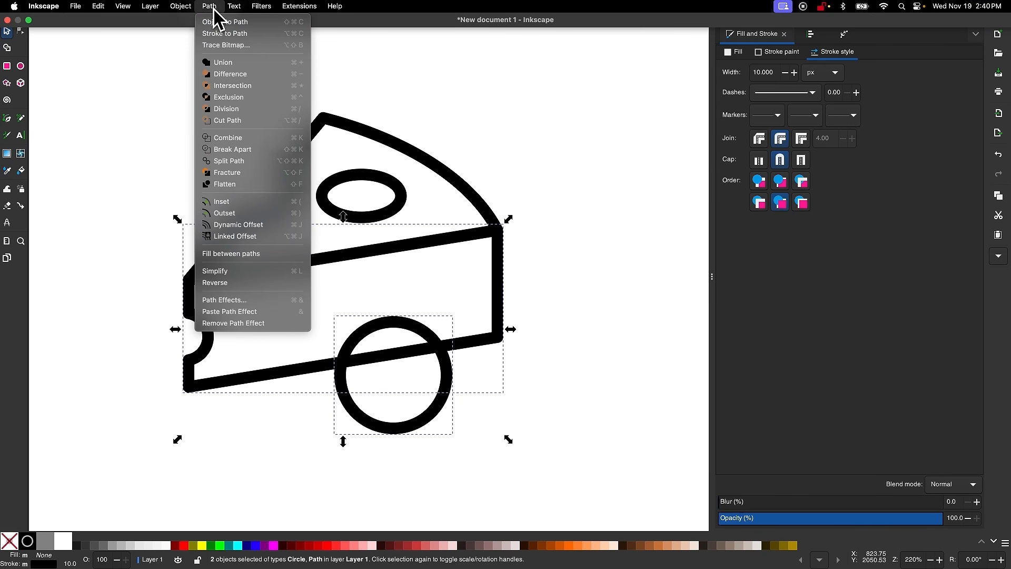
{"action": "left_click", "coordinate": [231, 73]}
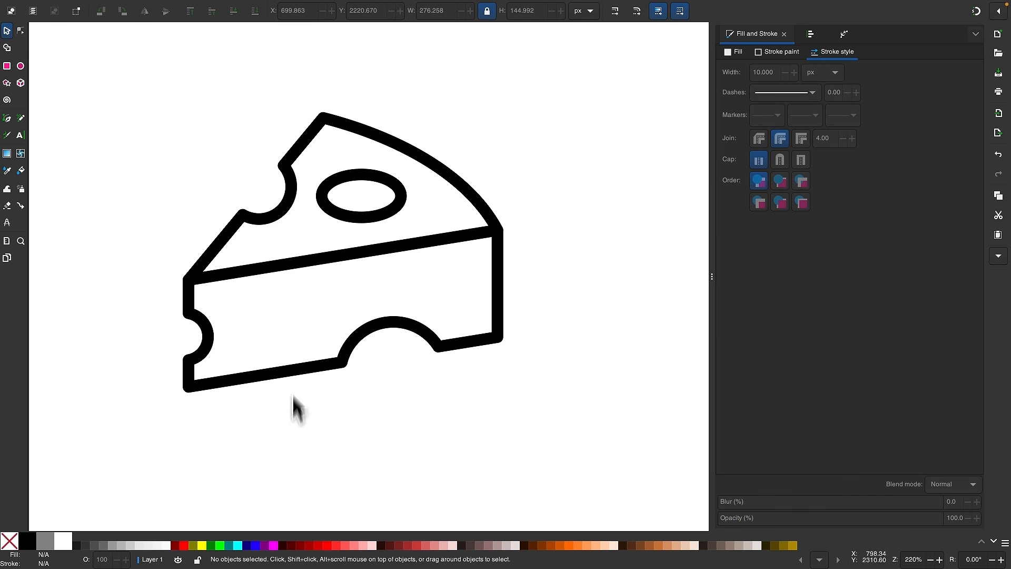
Draw three circular holes in the front face: about 40 px and 55 px left of the bottom notch, and 40 px to its right.
{"action": "left_click", "coordinate": [20, 66]}
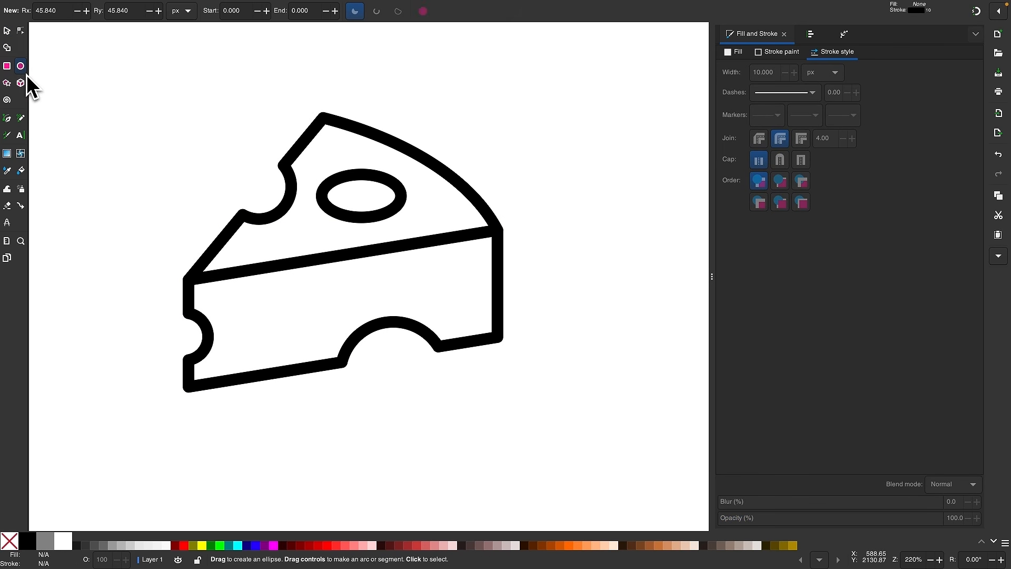
{"action": "scroll", "coordinate": [240, 316], "scroll_direction": "up", "scroll_amount": 3, "text": "ctrl"}
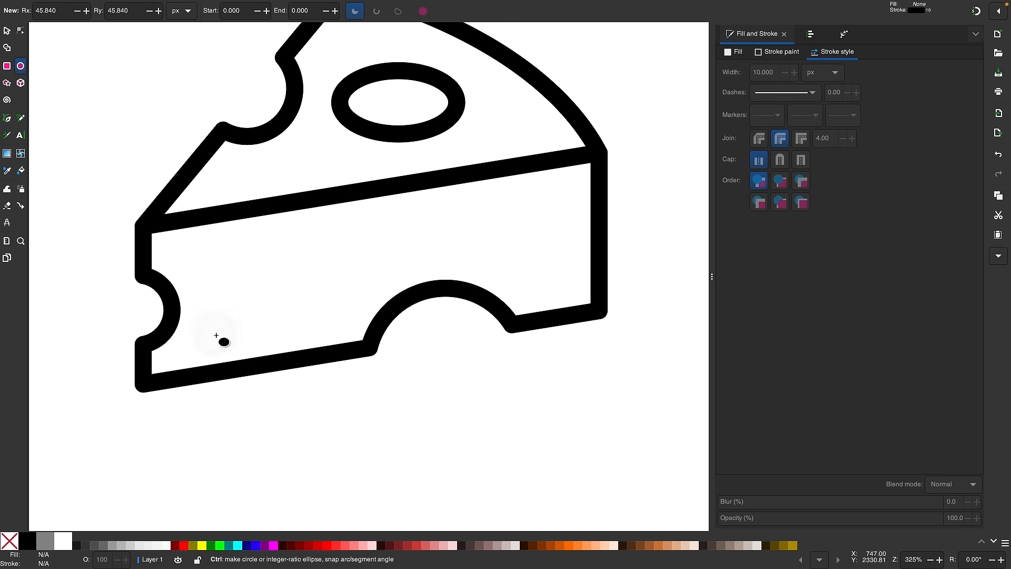
{"action": "left_click_drag", "start_coordinate": [216, 335], "coordinate": [273, 284]}
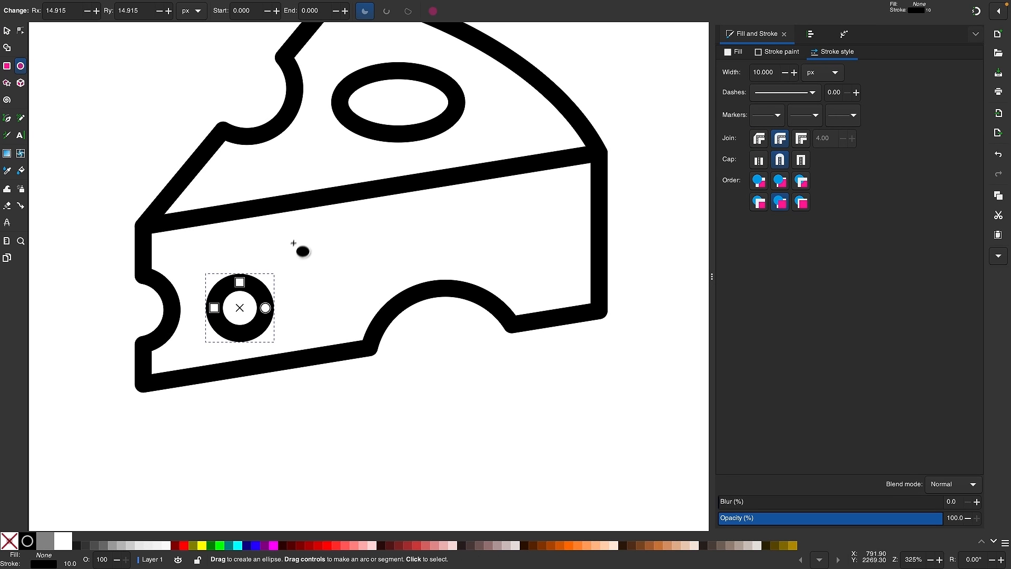
{"action": "left_click_drag", "start_coordinate": [286, 224], "coordinate": [377, 302]}
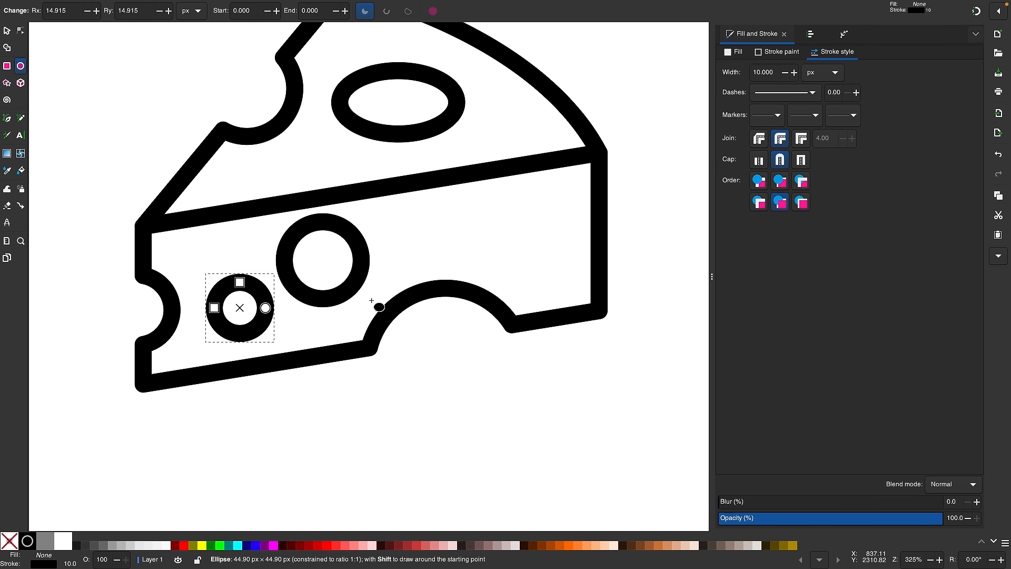
{"action": "left_click_drag", "start_coordinate": [510, 201], "coordinate": [568, 274]}
Nudge the three circular holes on the front face so they sit evenly spaced around the bottom notch.
{"action": "left_click", "coordinate": [7, 31]}
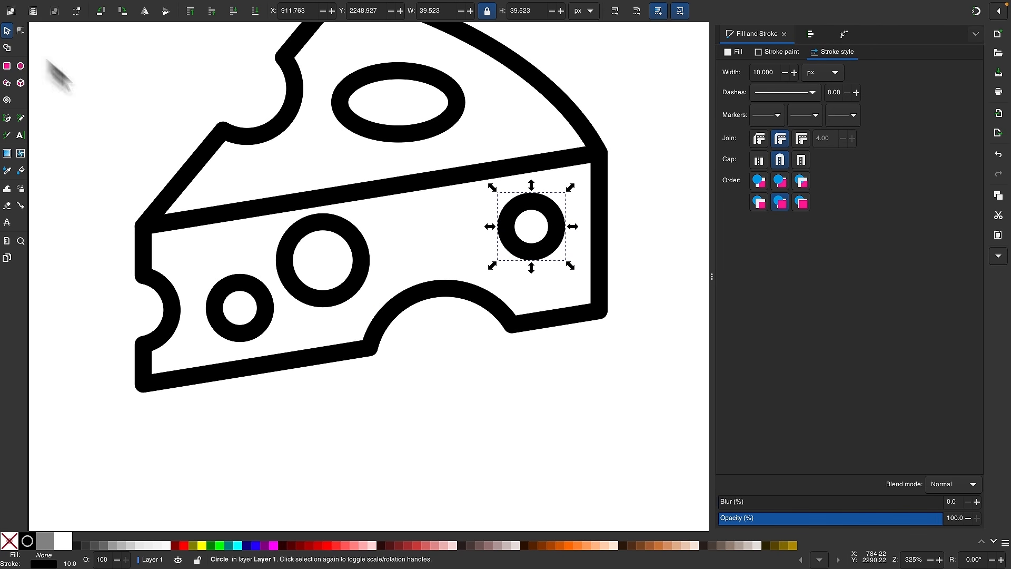
{"action": "left_click_drag", "start_coordinate": [351, 281], "coordinate": [370, 286]}
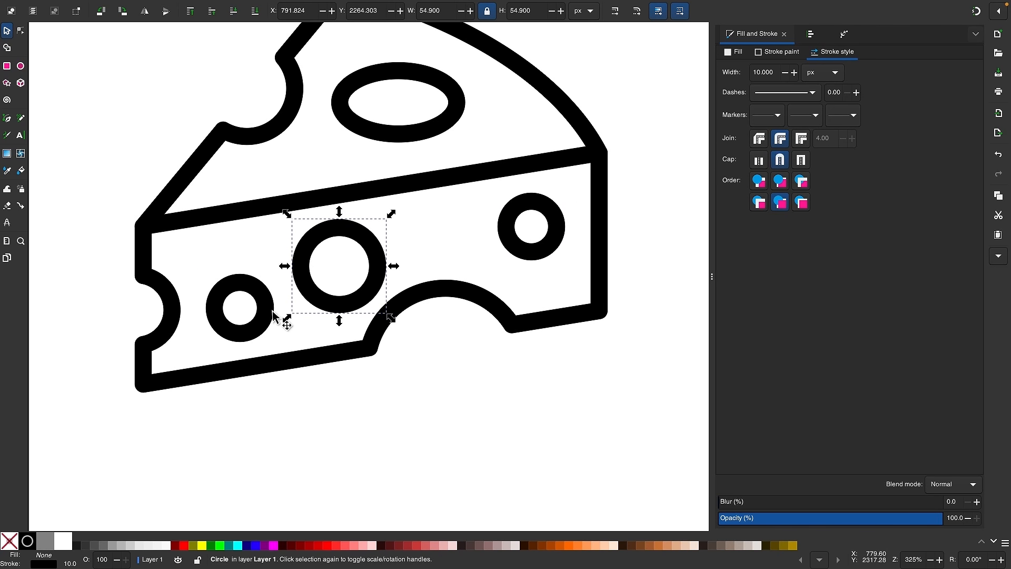
{"action": "left_click_drag", "start_coordinate": [272, 315], "coordinate": [268, 319]}
{"action": "left_click", "coordinate": [271, 325]}
{"action": "left_click_drag", "start_coordinate": [368, 302], "coordinate": [361, 301]}
{"action": "left_click_drag", "start_coordinate": [536, 254], "coordinate": [522, 263]}
{"action": "left_click", "coordinate": [371, 261]}
{"action": "left_click_drag", "start_coordinate": [371, 261], "coordinate": [372, 258]}
{"action": "scroll", "coordinate": [372, 257], "scroll_direction": "down", "scroll_amount": 3}
{"action": "left_click", "coordinate": [388, 344]}
{"action": "scroll", "coordinate": [390, 347], "scroll_direction": "up", "scroll_amount": 1}
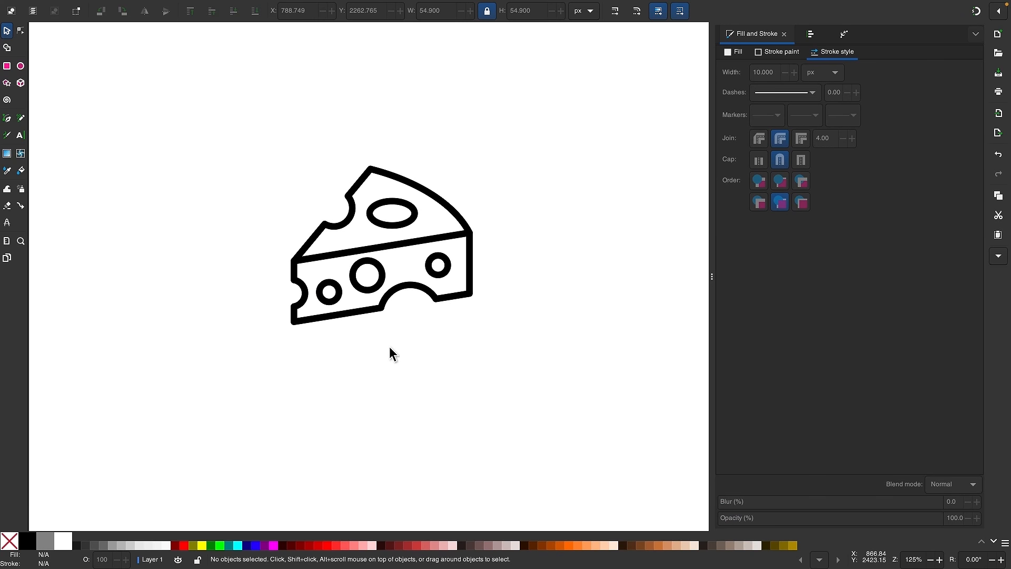
Select all parts of the cheese and merge them into one path with Combine.
{"action": "left_click_drag", "start_coordinate": [529, 436], "coordinate": [167, 112]}
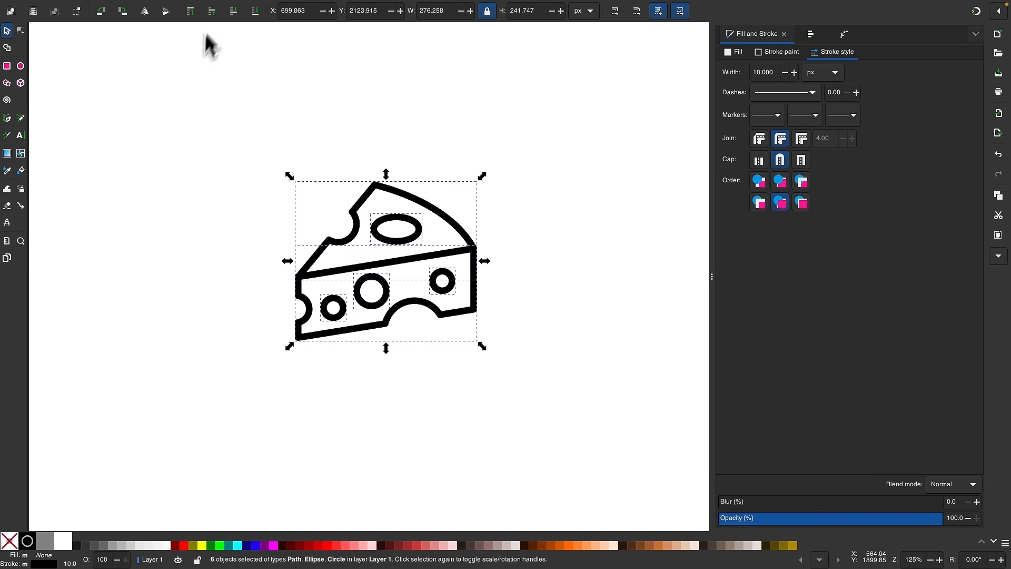
{"action": "left_click", "coordinate": [202, 7]}
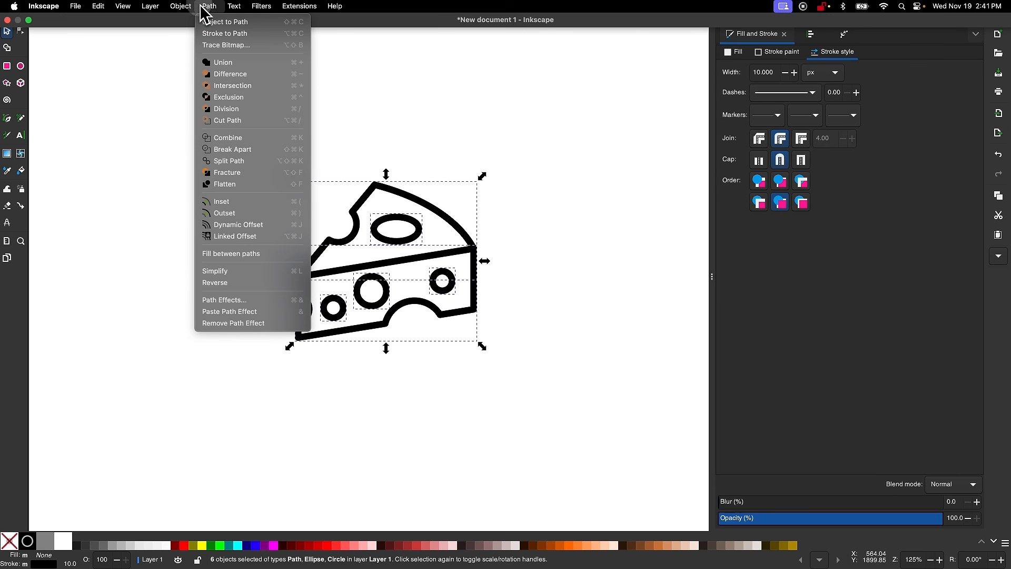
{"action": "left_click", "coordinate": [243, 138]}
Move the combined cheese icon up beneath the hot dog and ice cream icons.
{"action": "scroll", "coordinate": [350, 284], "scroll_direction": "down", "scroll_amount": 4}
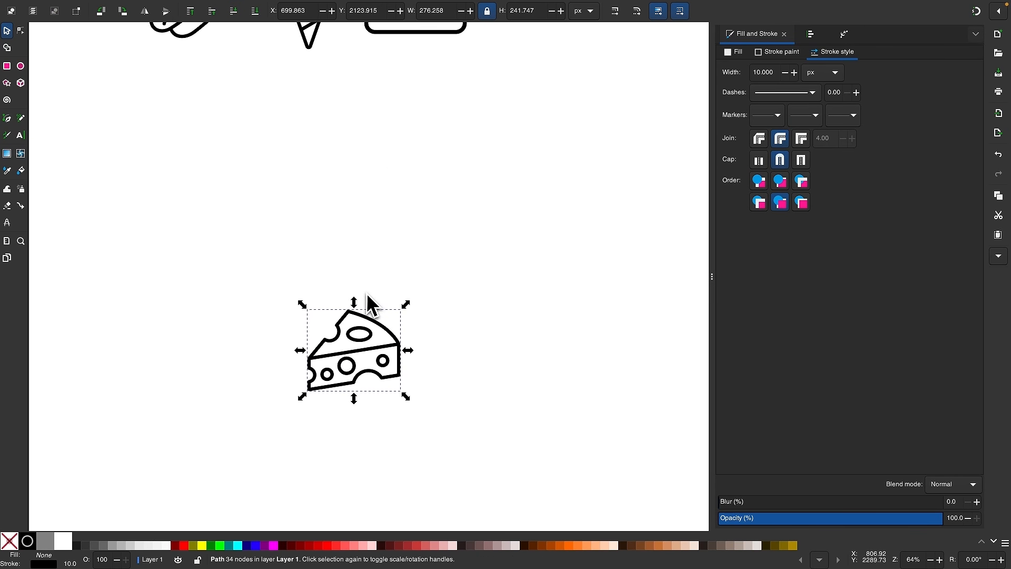
{"action": "left_click_drag", "start_coordinate": [366, 347], "coordinate": [258, 153]}
{"action": "scroll", "coordinate": [263, 158], "scroll_direction": "up", "scroll_amount": 4}
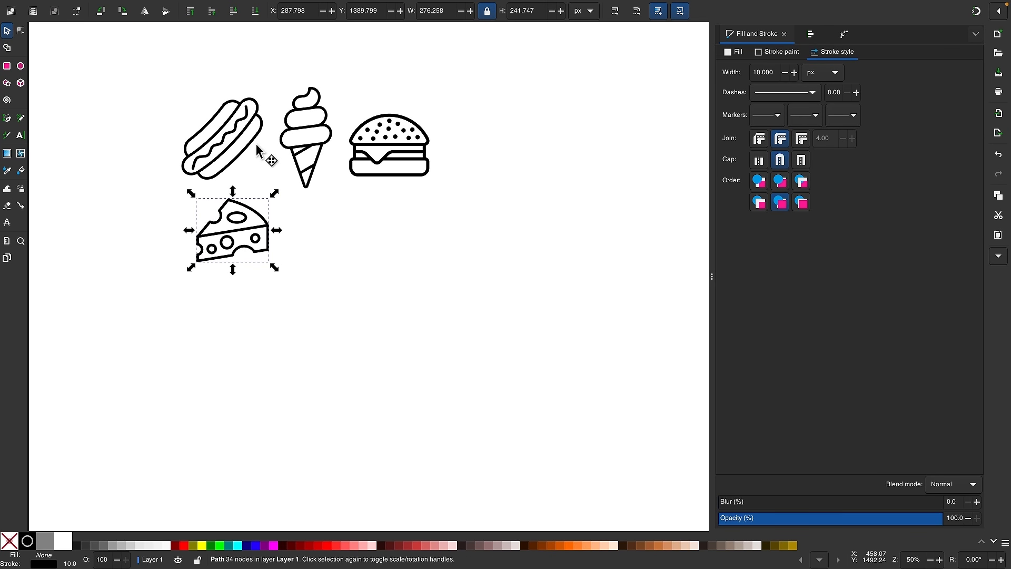
{"action": "left_click", "coordinate": [252, 232]}
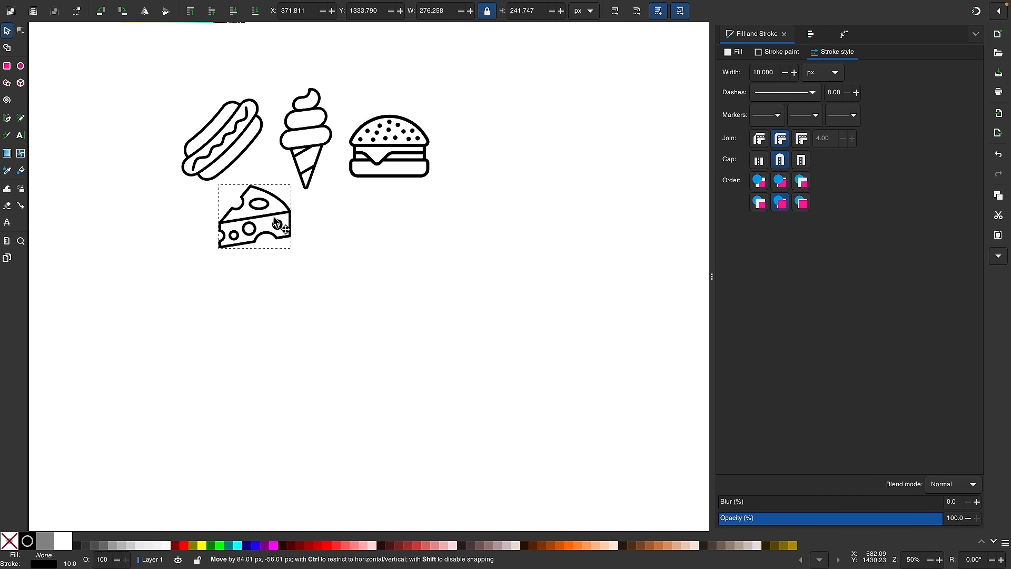
{"action": "left_click", "coordinate": [435, 255]}
Draw a circle about 335 px wide in an empty area below the finished icons as the taco's base shape.
{"action": "scroll", "coordinate": [437, 258], "scroll_direction": "up", "scroll_amount": 5}
{"action": "scroll", "coordinate": [454, 191], "scroll_direction": "up", "scroll_amount": 2}
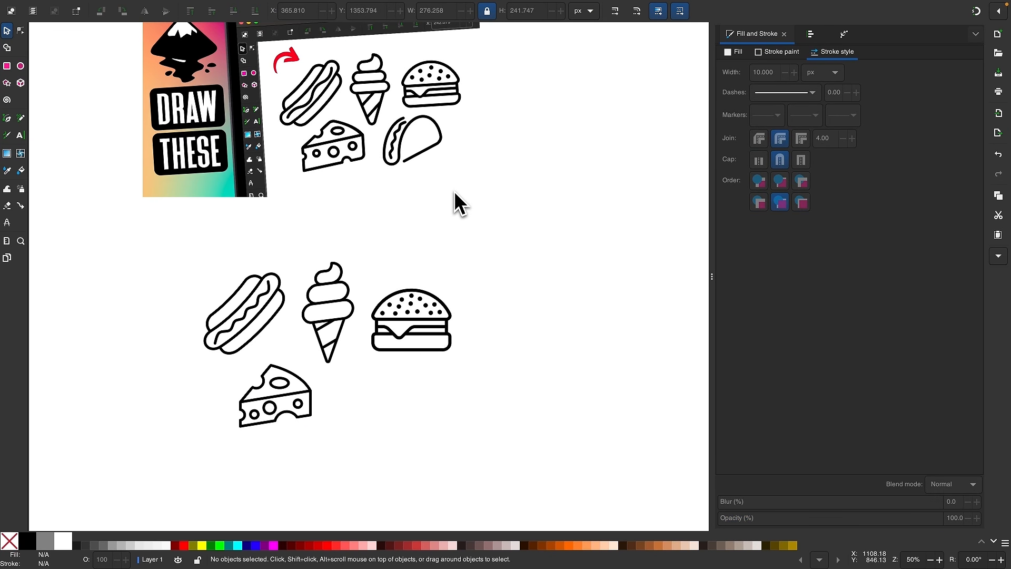
{"action": "scroll", "coordinate": [454, 191], "scroll_direction": "up", "scroll_amount": 2}
{"action": "scroll", "coordinate": [368, 256], "scroll_direction": "down", "scroll_amount": 10}
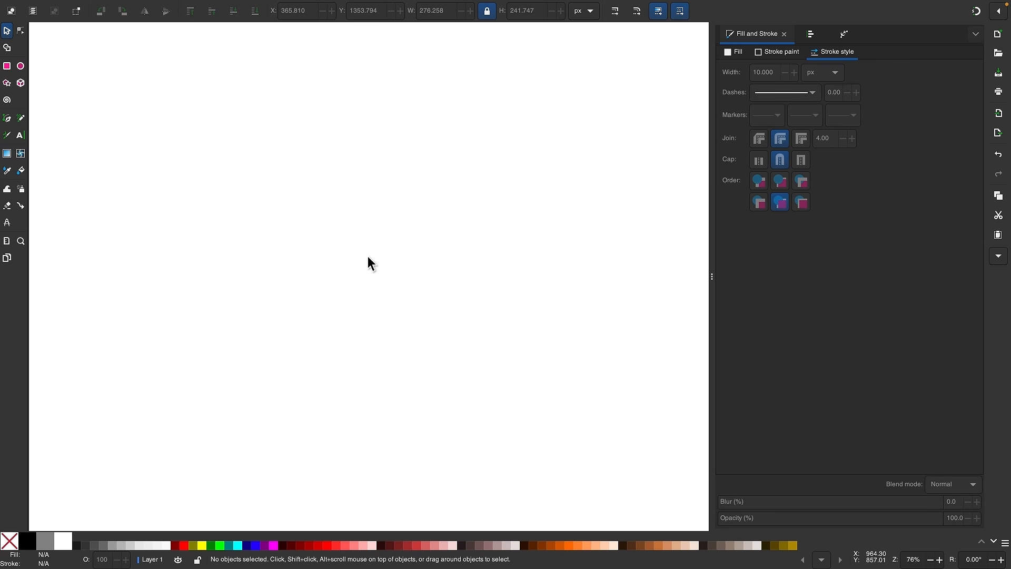
{"action": "scroll", "coordinate": [367, 256], "scroll_direction": "up", "scroll_amount": 2}
{"action": "scroll", "coordinate": [367, 256], "scroll_direction": "down", "scroll_amount": 1}
{"action": "key", "text": "1"}
{"action": "left_click", "coordinate": [21, 66]}
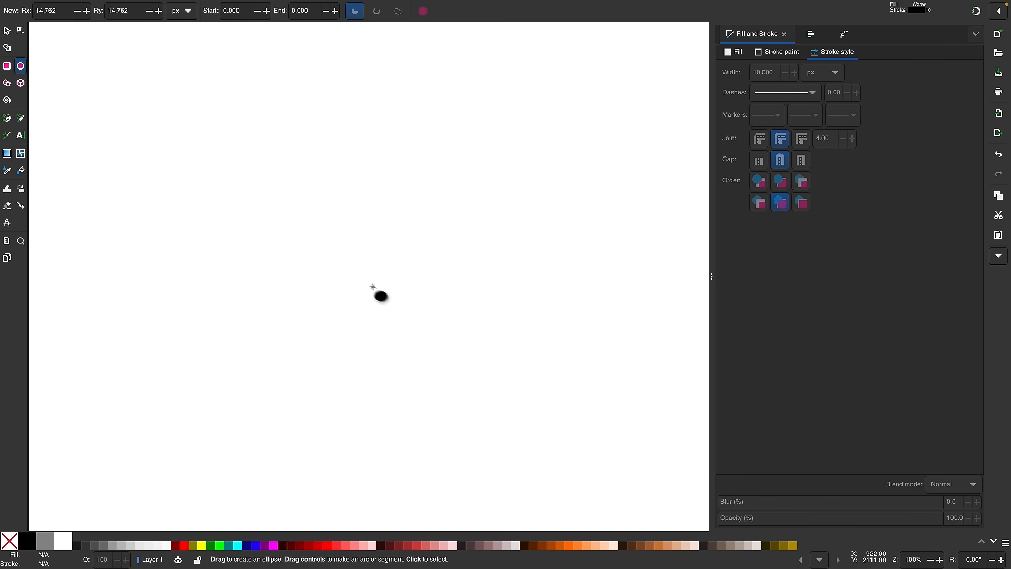
{"action": "left_click_drag", "start_coordinate": [287, 192], "coordinate": [484, 358]}
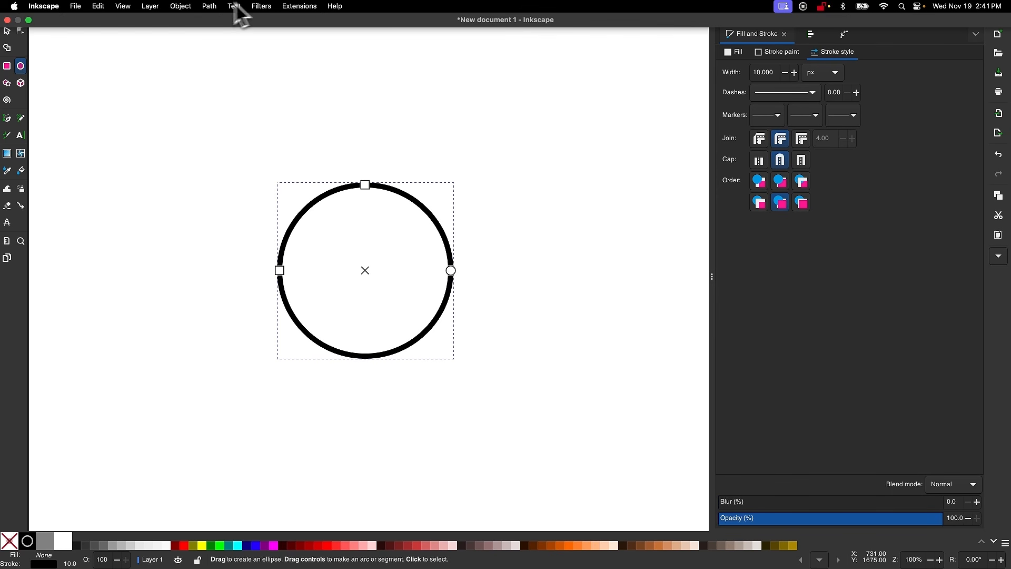
Convert the circle to a path and delete its bottom node.
{"action": "left_click", "coordinate": [207, 7]}
{"action": "left_click", "coordinate": [213, 23]}
{"action": "left_click", "coordinate": [23, 32]}
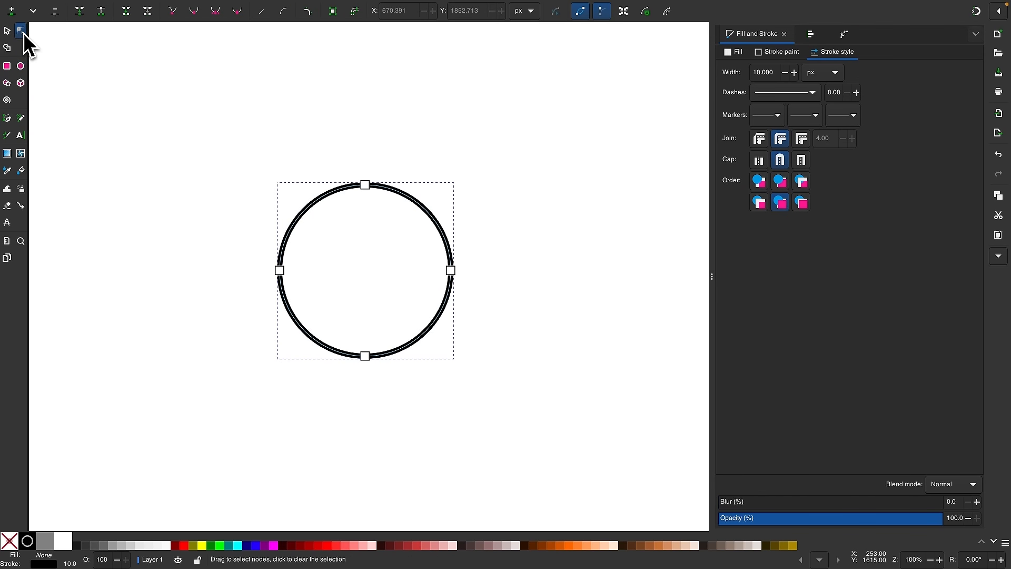
{"action": "left_click", "coordinate": [365, 357]}
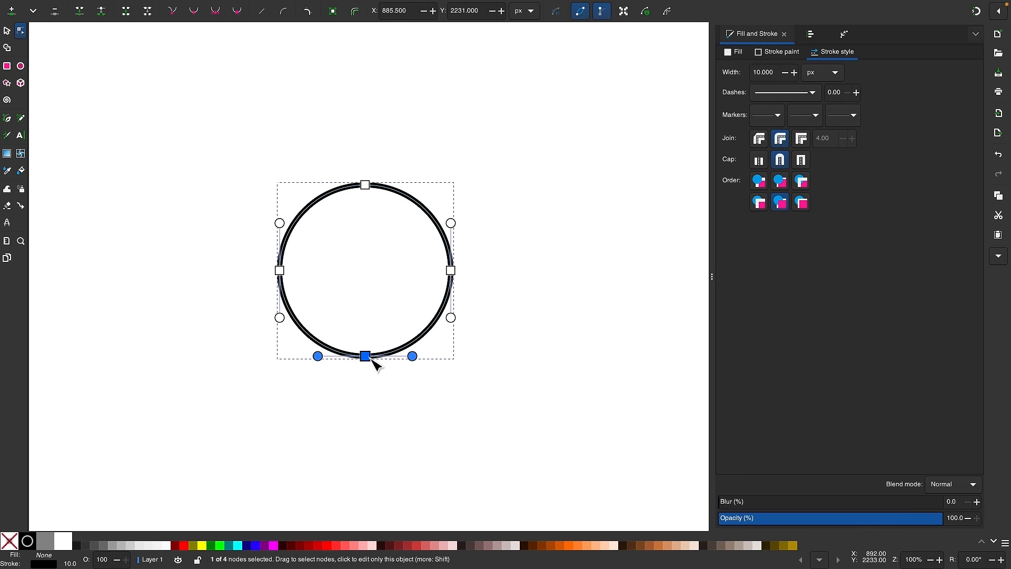
{"action": "key", "text": "Delete"}
Make the two side nodes cusp and retract their lower handles to flatten the shape into a half circle.
{"action": "left_click_drag", "start_coordinate": [553, 313], "coordinate": [205, 249]}
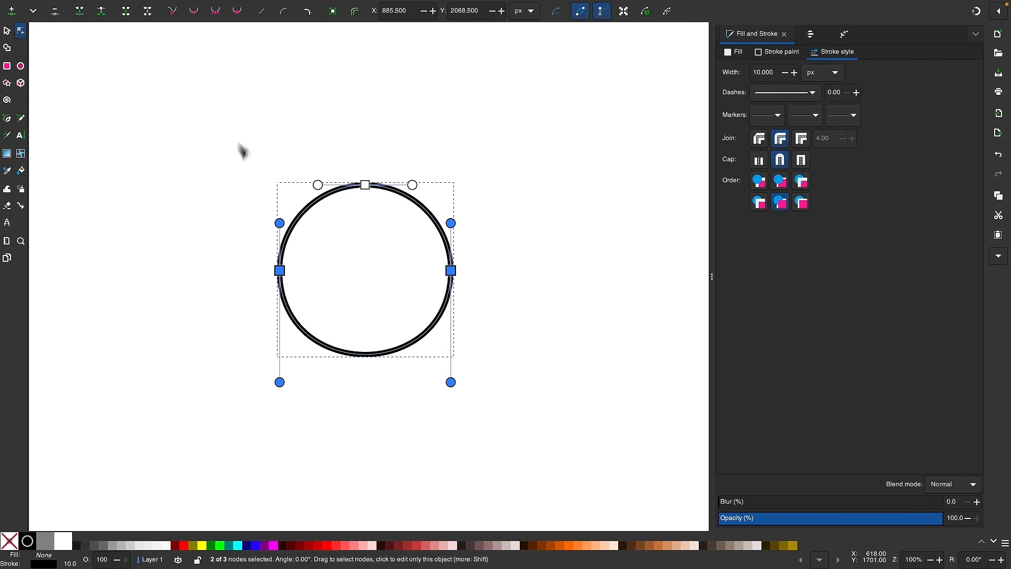
{"action": "left_click", "coordinate": [171, 11]}
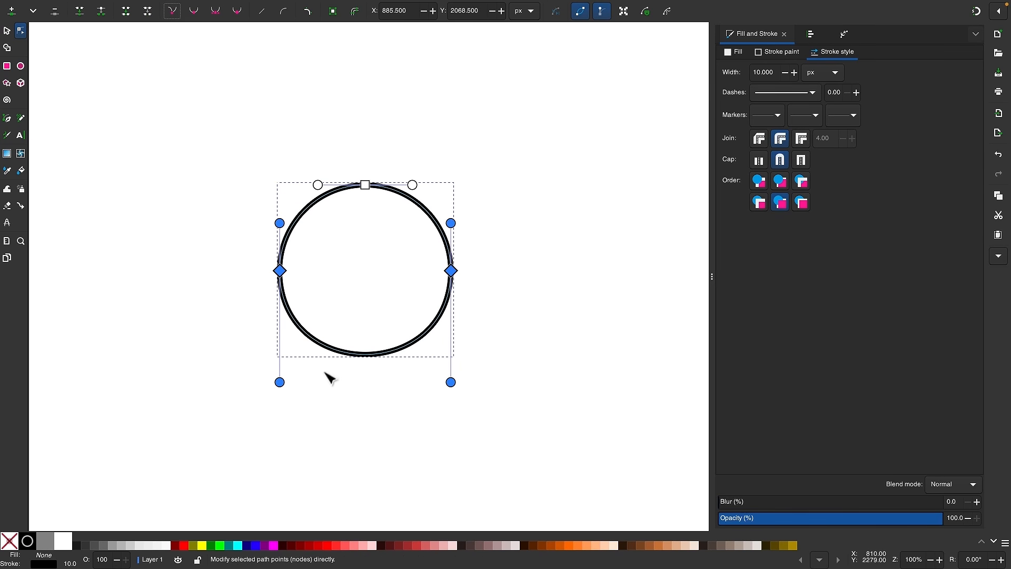
{"action": "left_click", "coordinate": [280, 382], "text": "ctrl"}
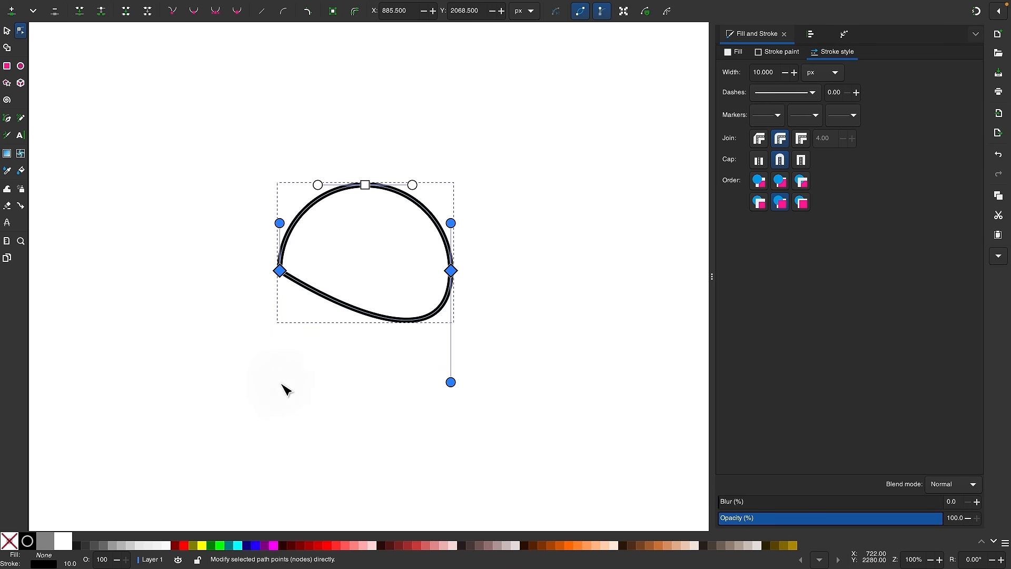
{"action": "left_click", "coordinate": [450, 382], "text": "ctrl"}
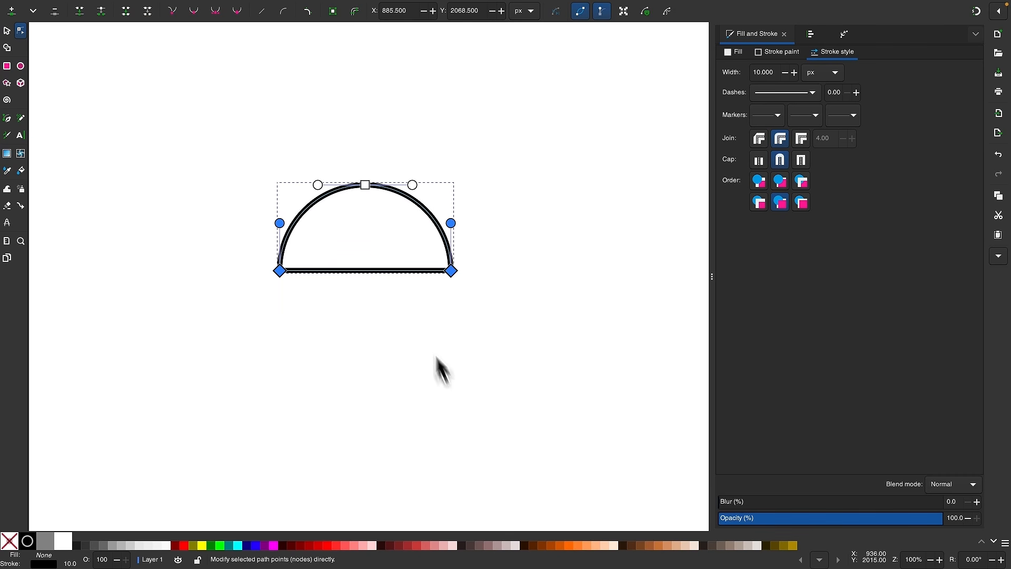
Narrow the half circle symmetrically about its centre to about 258 px wide, keeping its height.
{"action": "scroll", "coordinate": [379, 232], "scroll_direction": "up", "scroll_amount": 2}
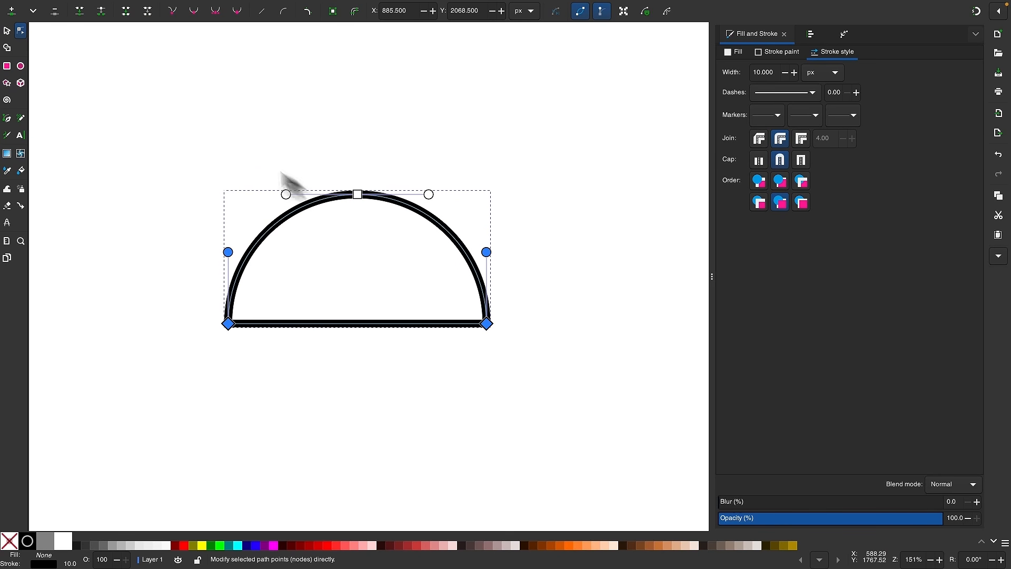
{"action": "left_click", "coordinate": [7, 32]}
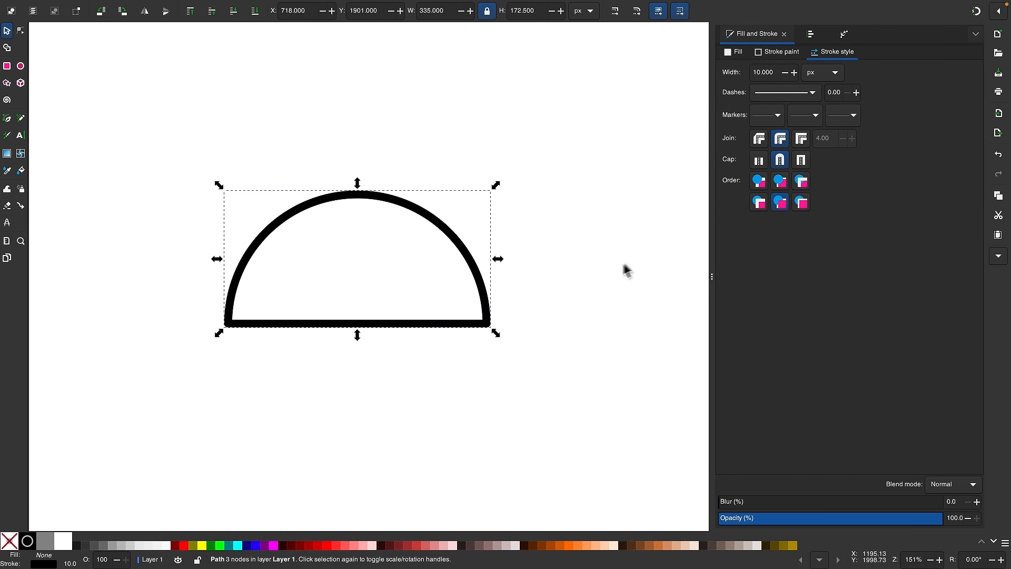
{"action": "key", "text": "shift"}
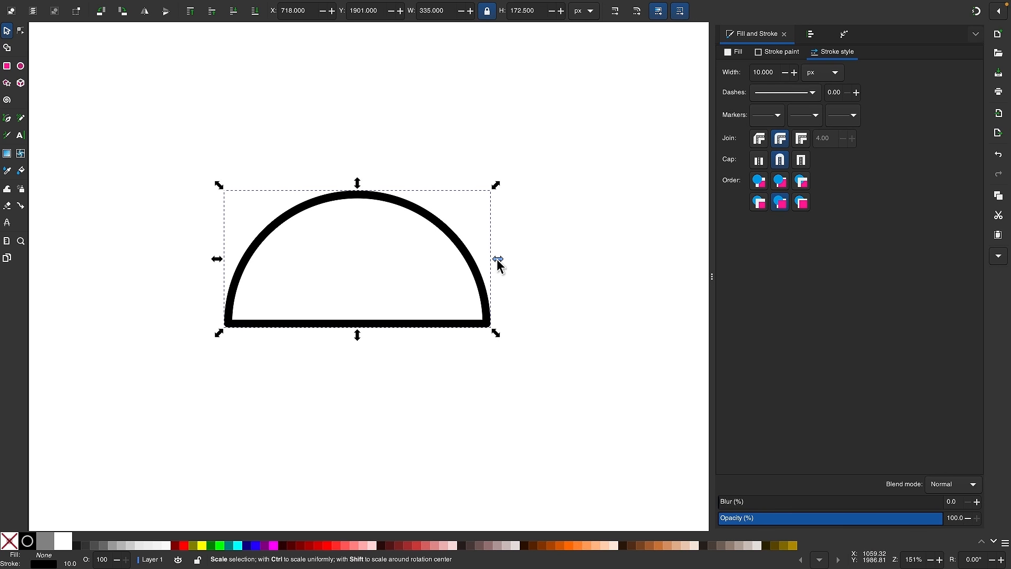
{"action": "left_click_drag", "start_coordinate": [497, 259], "coordinate": [467, 262]}
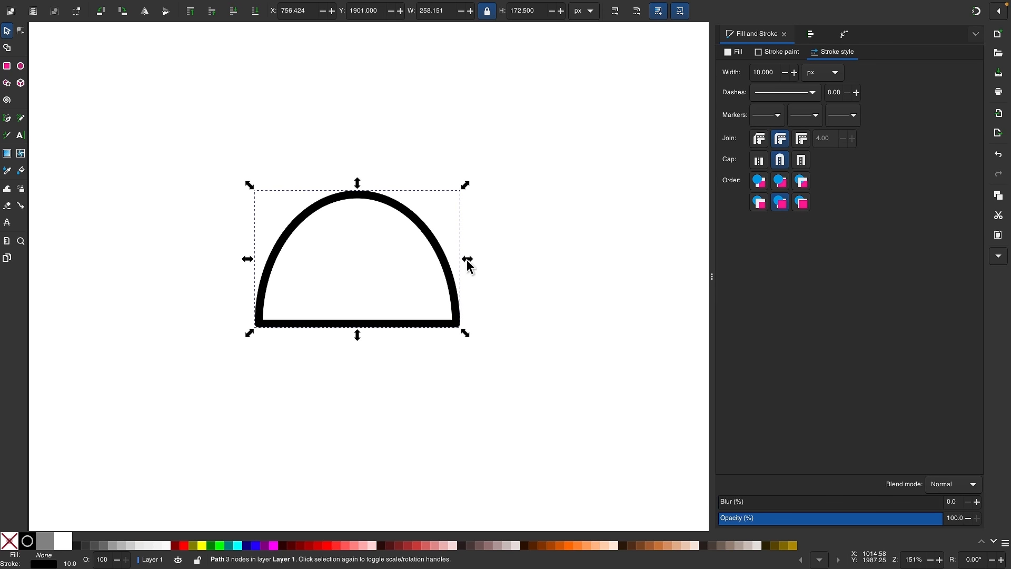
Skew the half circle vertically so its right side rises, making it about 209 px high.
{"action": "left_click", "coordinate": [403, 210]}
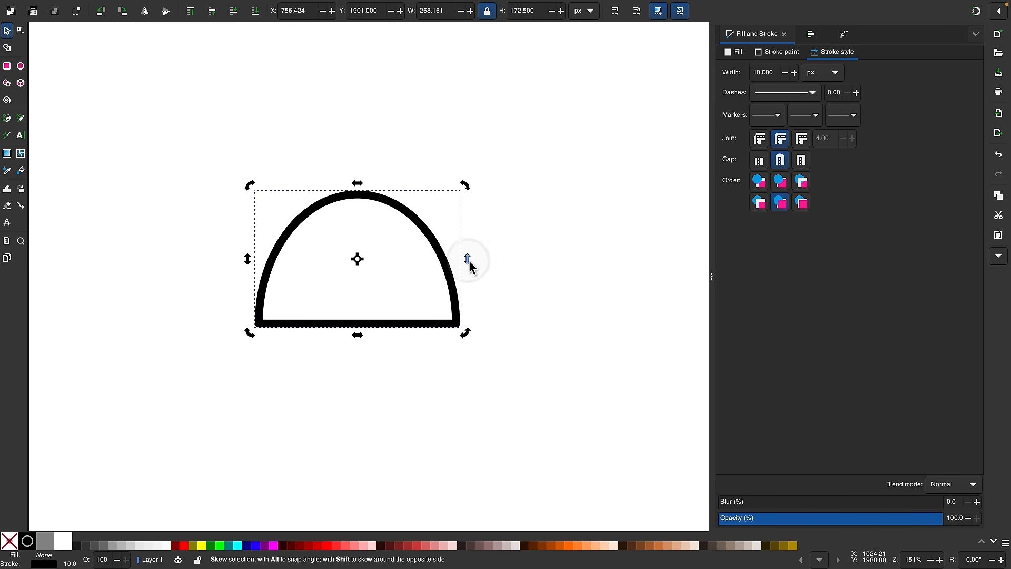
{"action": "left_click_drag", "start_coordinate": [469, 260], "coordinate": [457, 227]}
{"action": "scroll", "coordinate": [400, 287], "scroll_direction": "left", "scroll_amount": 2}
{"action": "scroll", "coordinate": [400, 287], "scroll_direction": "up", "scroll_amount": 1}
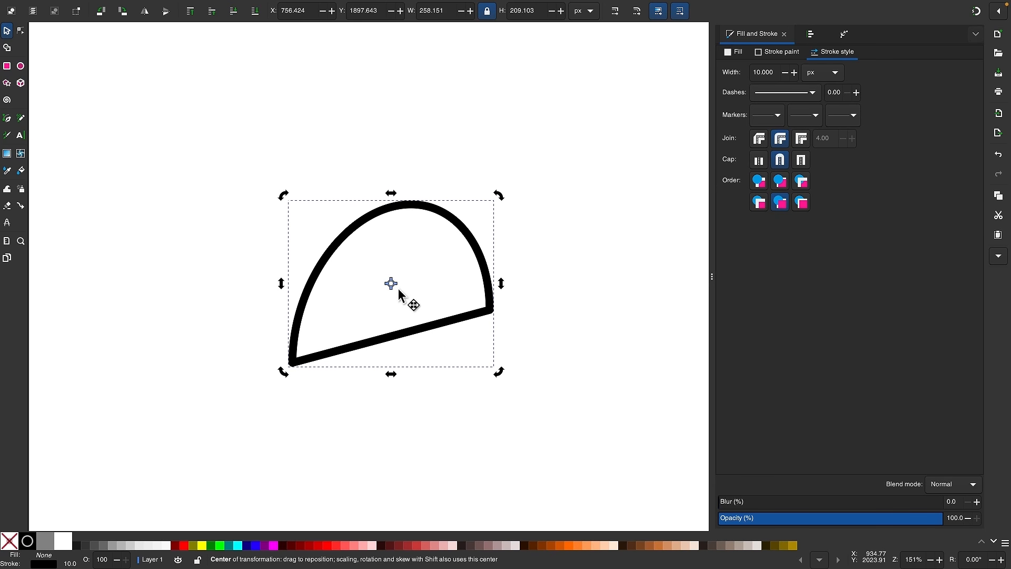
Duplicate the skewed shape and move the copy horizontally about 72 px to the right.
{"action": "right_click", "coordinate": [368, 215]}
{"action": "left_click", "coordinate": [368, 274]}
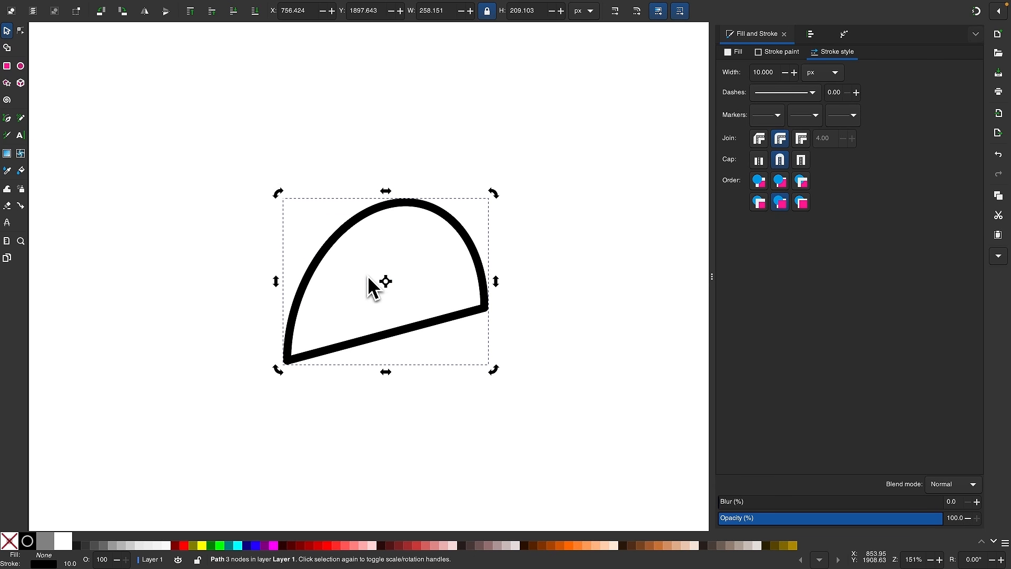
{"action": "scroll", "coordinate": [367, 276], "scroll_direction": "down", "scroll_amount": 1}
{"action": "scroll", "coordinate": [367, 276], "scroll_direction": "right", "scroll_amount": 2}
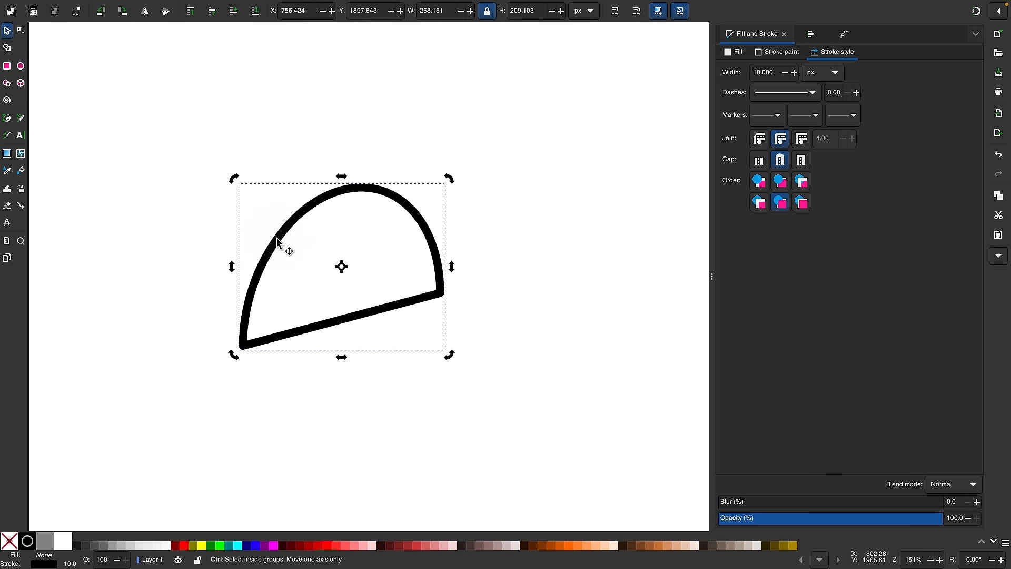
{"action": "left_click_drag", "start_coordinate": [277, 238], "coordinate": [338, 244]}
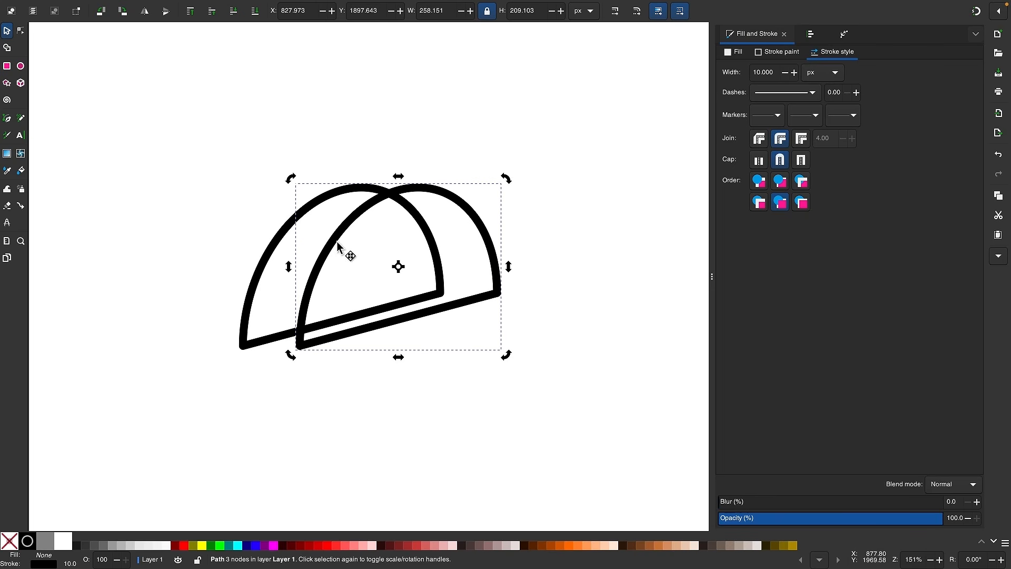
Cut the back half circle's path with a duplicate of the front one and delete the piece lying inside the front shape.
{"action": "right_click", "coordinate": [338, 246]}
{"action": "left_click", "coordinate": [338, 306]}
{"action": "left_click", "coordinate": [271, 243], "text": "shift"}
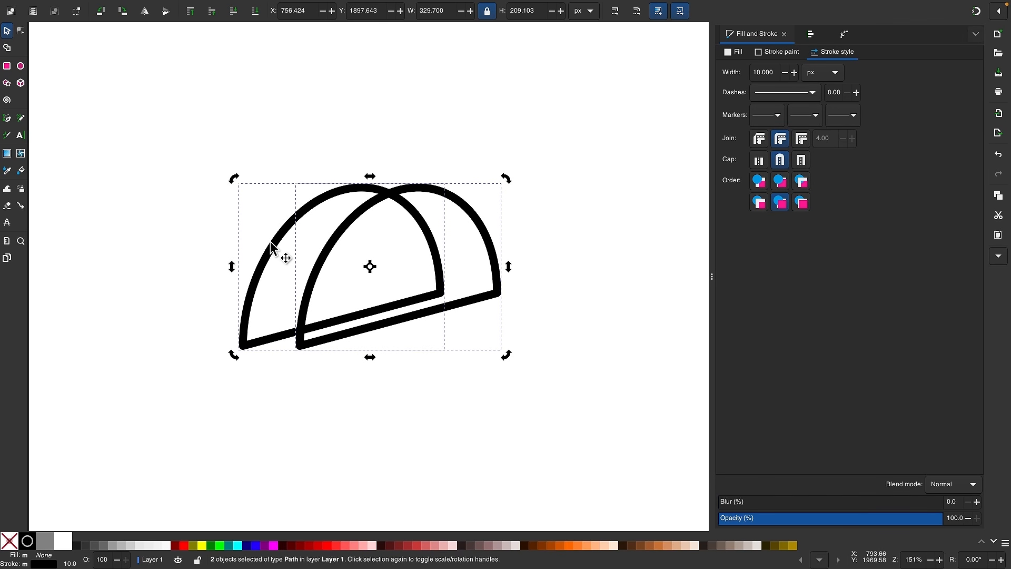
{"action": "left_click", "coordinate": [210, 6]}
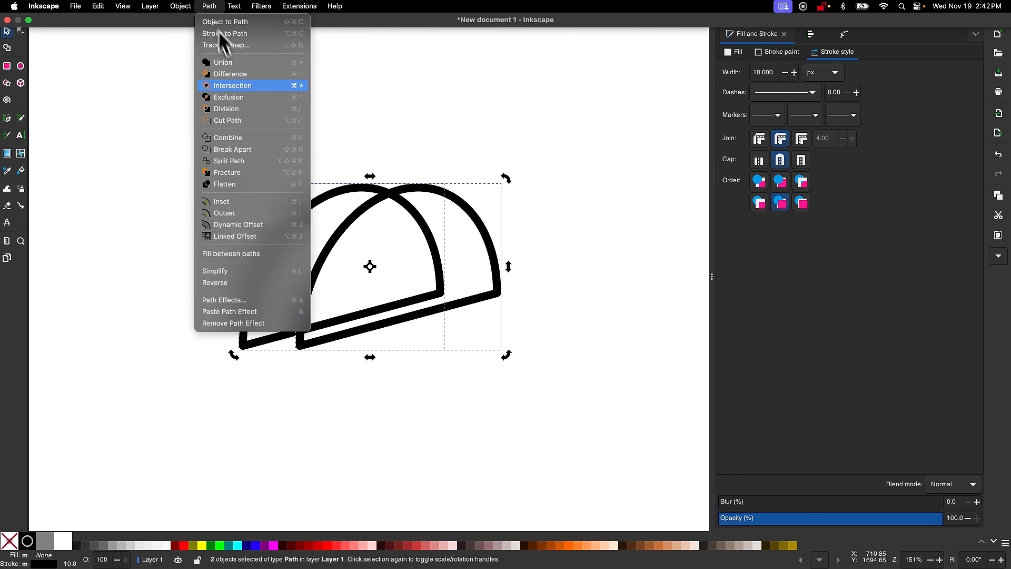
{"action": "left_click", "coordinate": [245, 124]}
{"action": "left_click", "coordinate": [173, 334]}
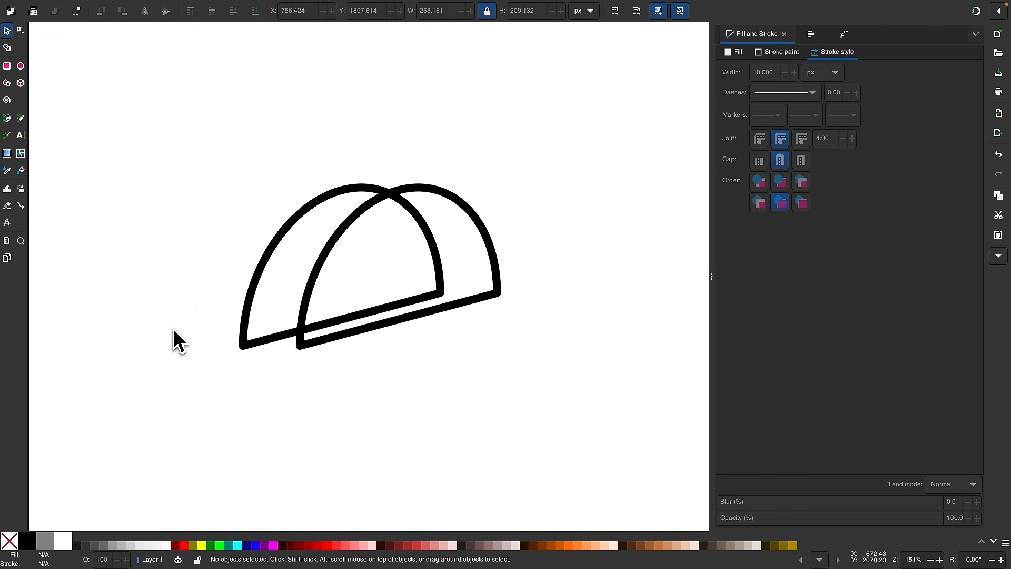
{"action": "left_click", "coordinate": [434, 246]}
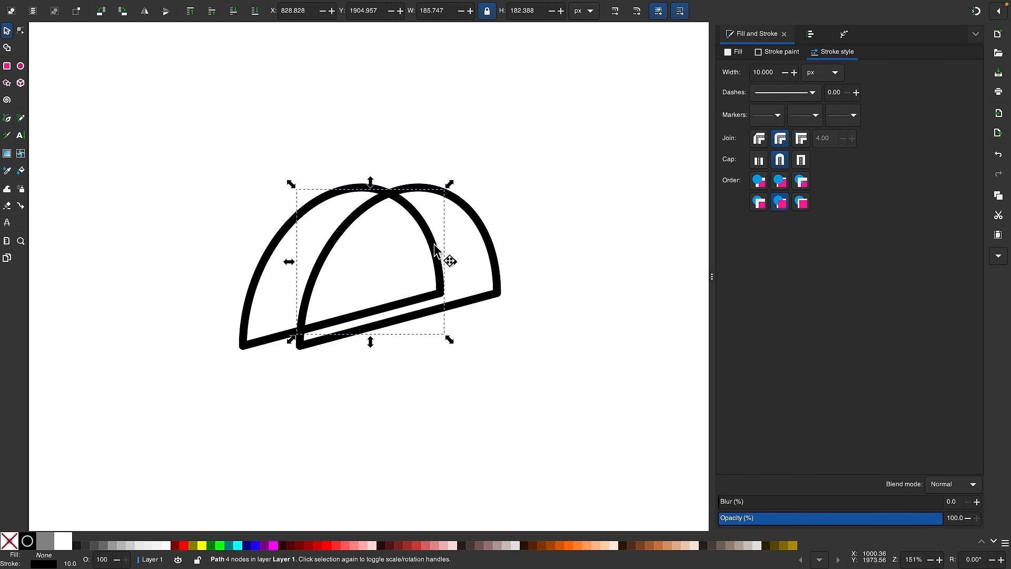
{"action": "key", "text": "Delete"}
Break the front shape's path at its lower-left corner node.
{"action": "scroll", "coordinate": [253, 337], "scroll_direction": "up", "scroll_amount": 1}
{"action": "scroll", "coordinate": [251, 337], "scroll_direction": "down", "scroll_amount": 2}
{"action": "scroll", "coordinate": [251, 336], "scroll_direction": "right", "scroll_amount": 2}
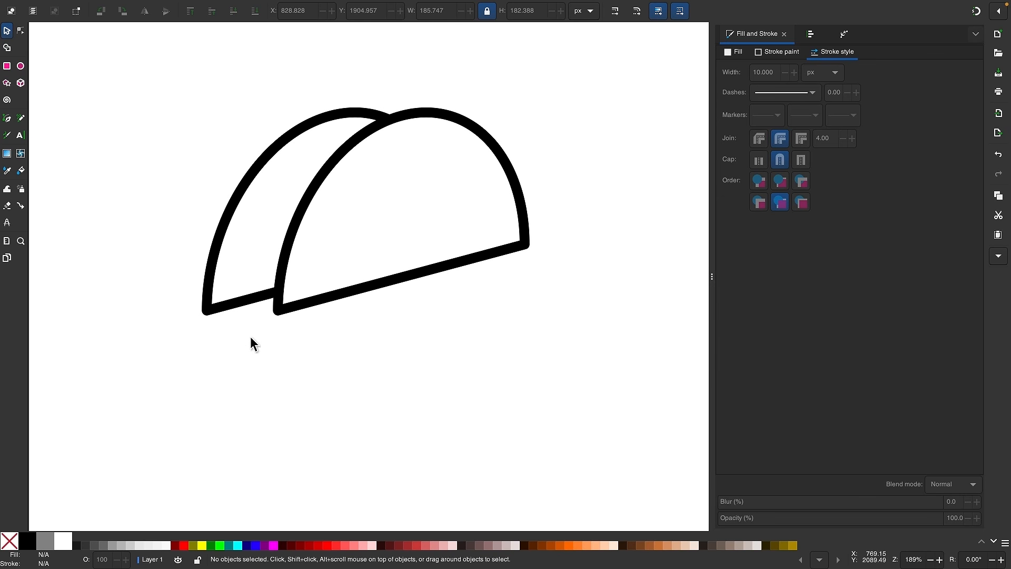
{"action": "scroll", "coordinate": [248, 352], "scroll_direction": "up", "scroll_amount": 1}
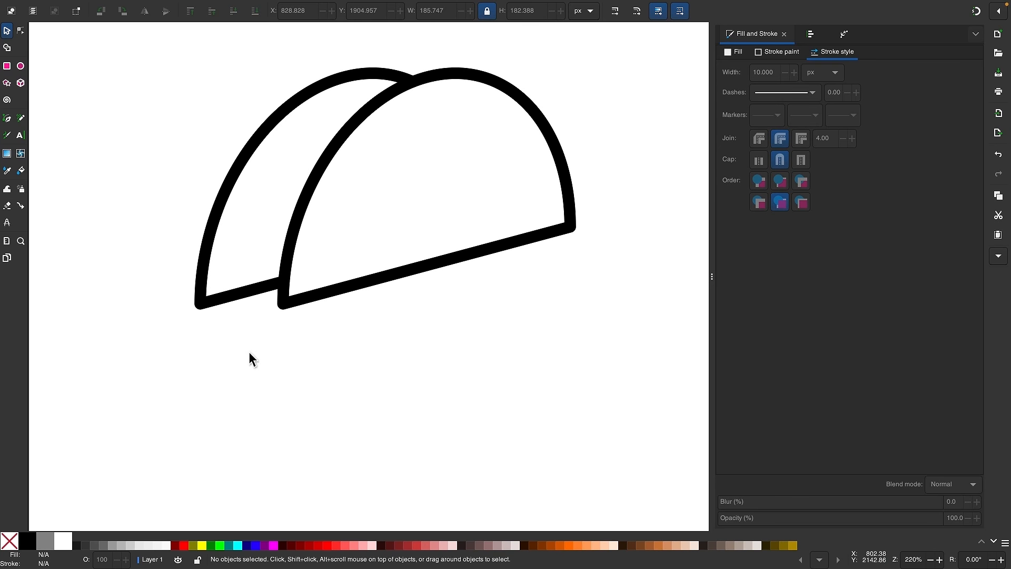
{"action": "left_click", "coordinate": [21, 31]}
{"action": "left_click", "coordinate": [337, 289]}
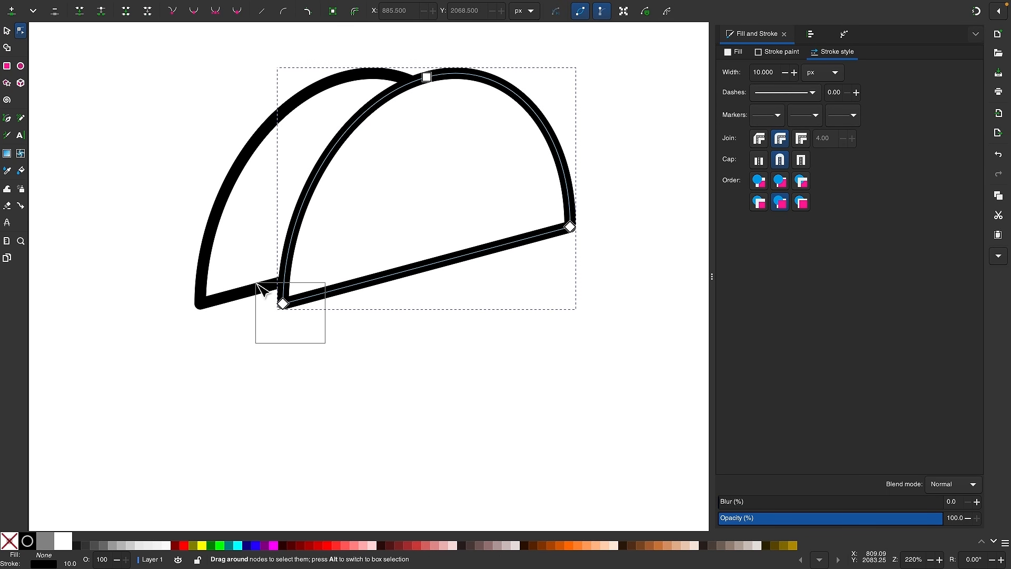
{"action": "left_click_drag", "start_coordinate": [256, 284], "coordinate": [257, 284]}
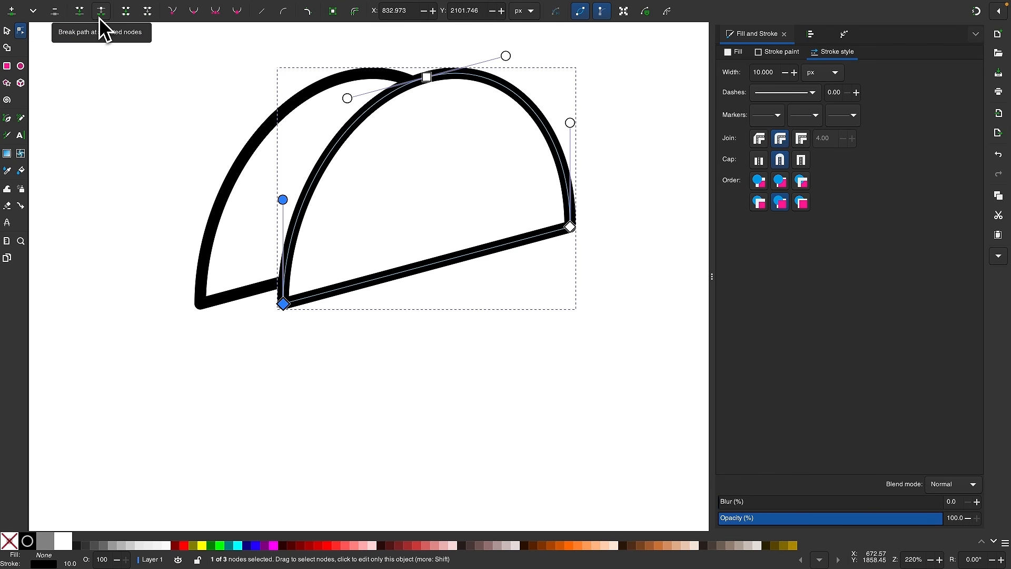
{"action": "left_click", "coordinate": [99, 18]}
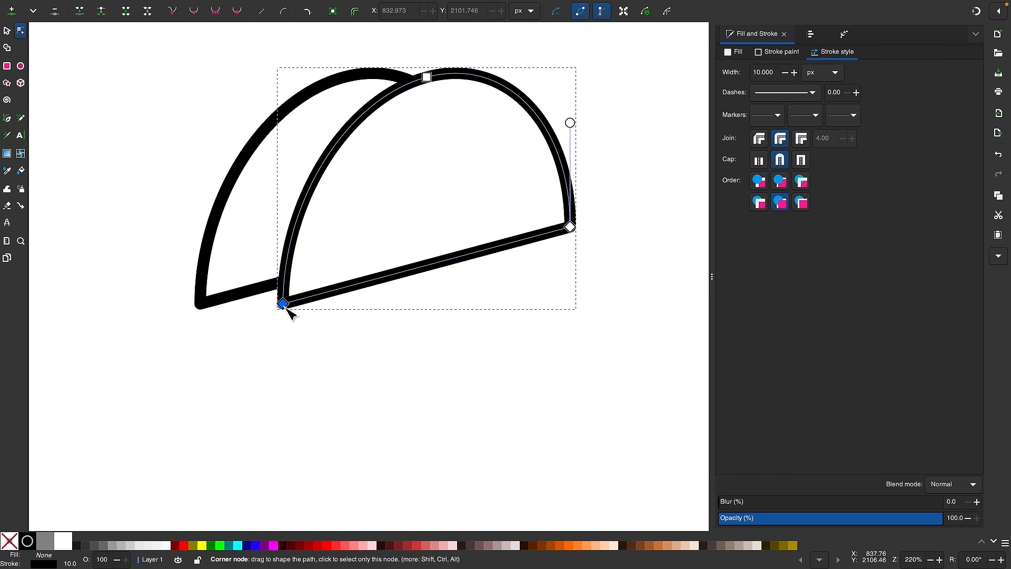
{"action": "mouse_move", "coordinate": [283, 303]}
{"action": "left_mouse_down"}
{"action": "mouse_move", "coordinate": [321, 299]}
{"action": "mouse_move", "coordinate": [271, 311]}
{"action": "left_mouse_up"}
{"action": "scroll", "coordinate": [272, 312], "scroll_direction": "up", "scroll_amount": 5}
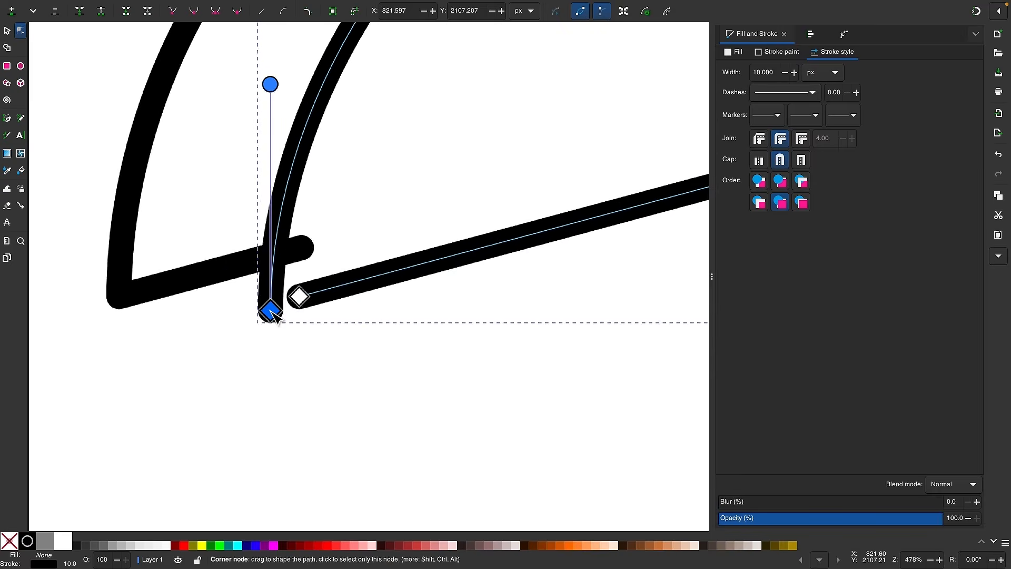
{"action": "key", "text": "ctrl+z"}
{"action": "scroll", "coordinate": [311, 318], "scroll_direction": "up", "scroll_amount": 3}
{"action": "key", "text": "Escape"}
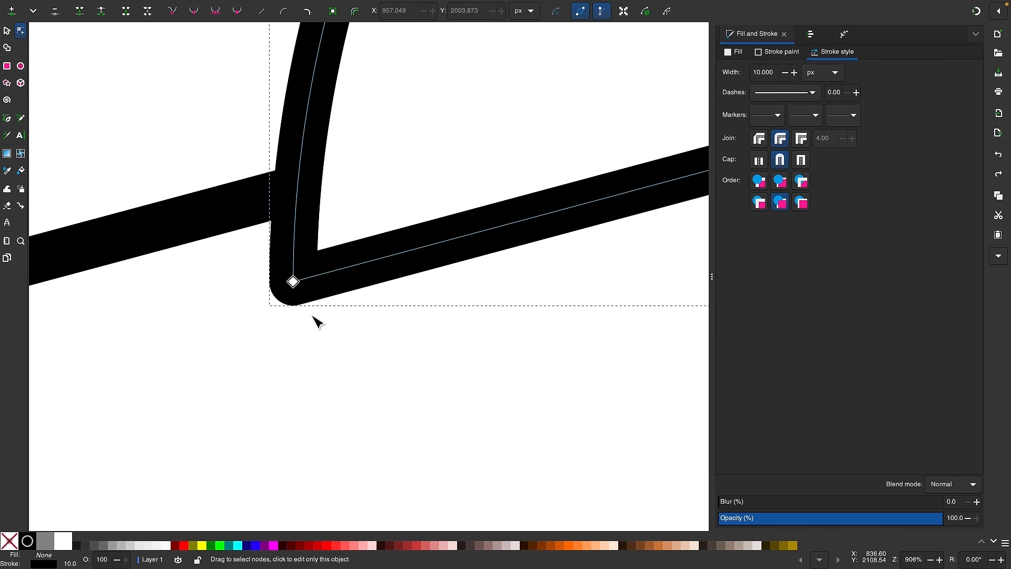
Pull the bottom line's loose end node away from the lower-left corner to about X 886, Y 2090 px.
{"action": "left_click_drag", "start_coordinate": [293, 287], "coordinate": [344, 288]}
{"action": "scroll", "coordinate": [466, 247], "scroll_direction": "down", "scroll_amount": 3}
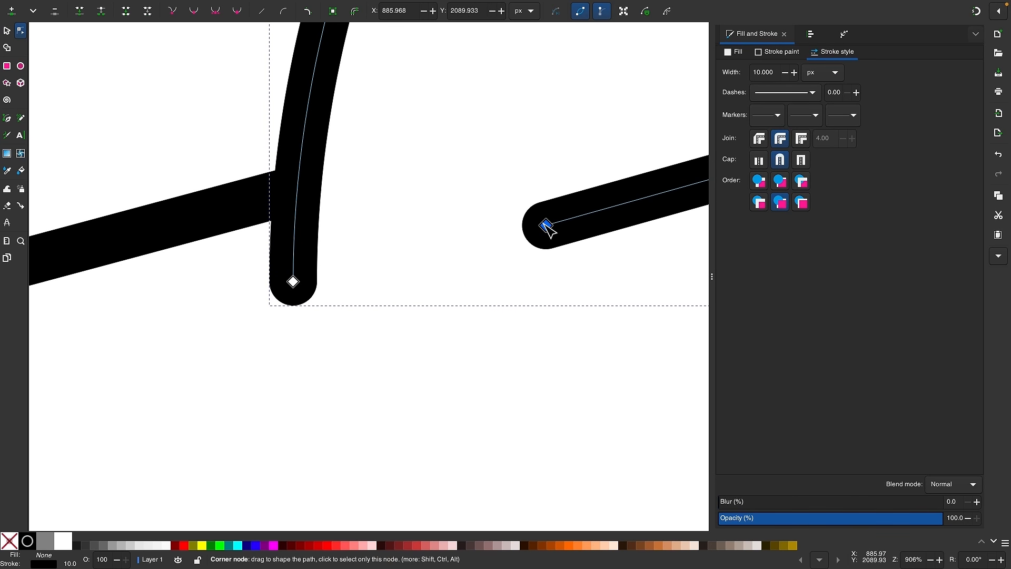
{"action": "scroll", "coordinate": [494, 224], "scroll_direction": "down", "scroll_amount": 4}
{"action": "scroll", "coordinate": [494, 226], "scroll_direction": "up", "scroll_amount": 3}
{"action": "scroll", "coordinate": [494, 226], "scroll_direction": "right", "scroll_amount": 4}
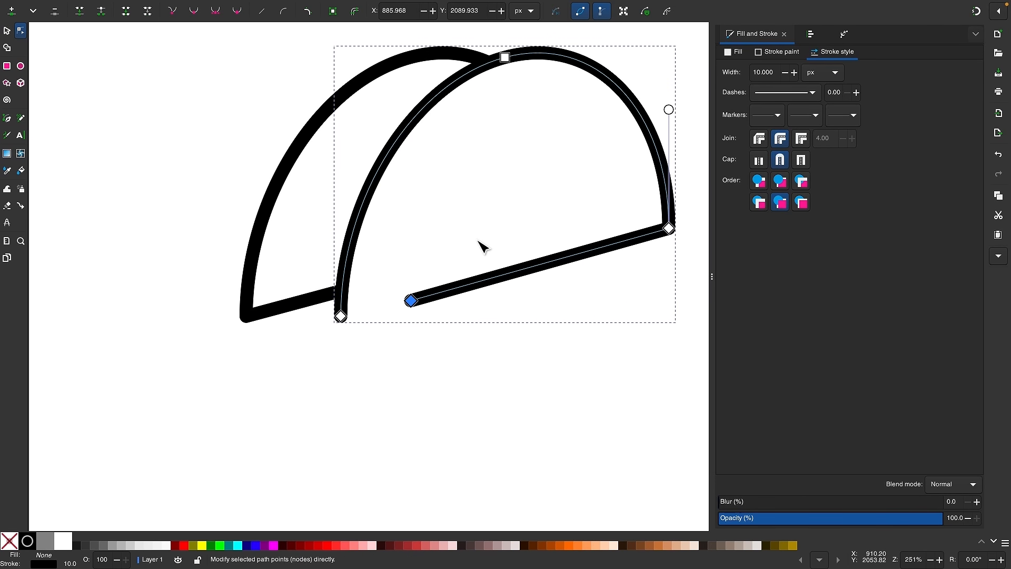
Enable snapping, snap the back path's lower open end to the front shape's lower-left node and bow that segment downward.
{"action": "left_click", "coordinate": [979, 11]}
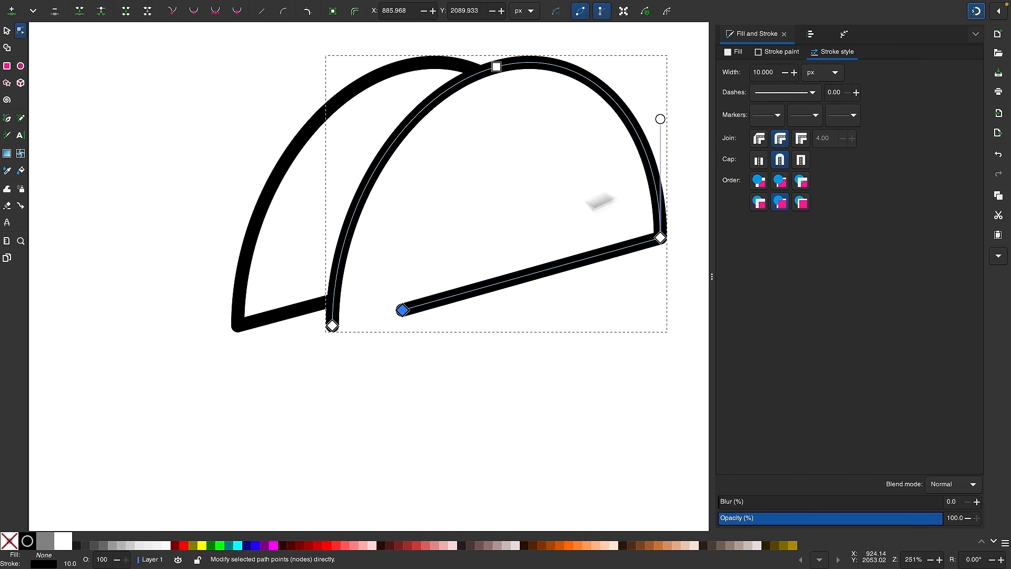
{"action": "left_click", "coordinate": [280, 315]}
{"action": "left_click_drag", "start_coordinate": [335, 299], "coordinate": [240, 327]}
{"action": "left_click", "coordinate": [238, 326]}
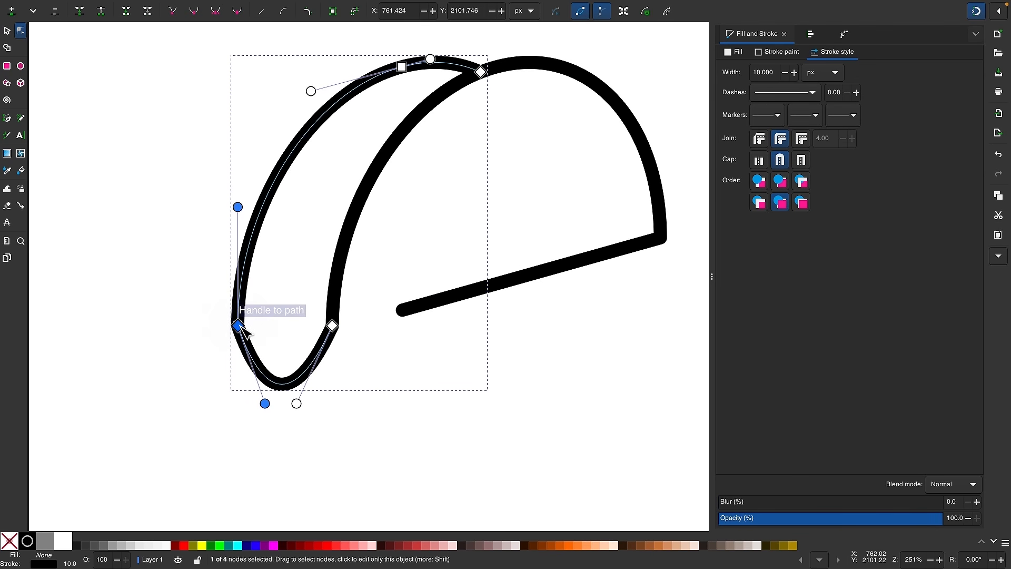
Align the bowed segment's two handles vertically below their nodes to form a rounded U, and make the outer node smooth.
{"action": "left_click_drag", "start_coordinate": [264, 402], "coordinate": [235, 395]}
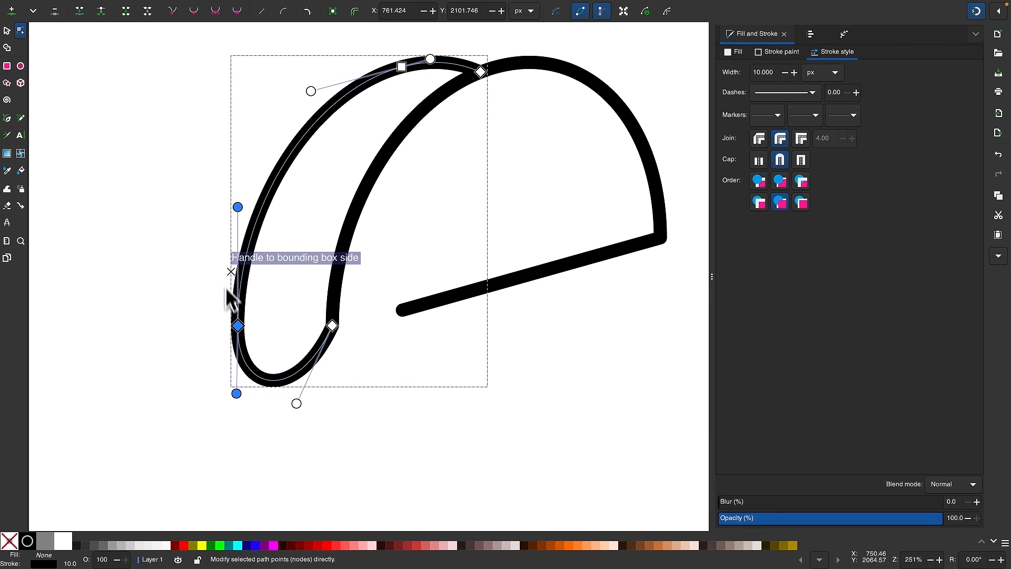
{"action": "left_click_drag", "start_coordinate": [298, 401], "coordinate": [333, 414]}
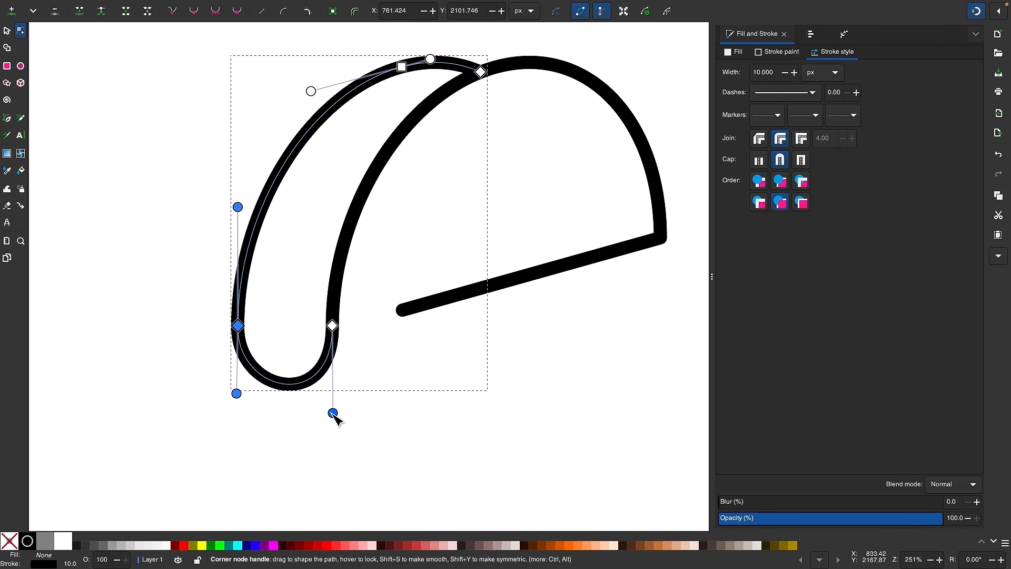
{"action": "left_click_drag", "start_coordinate": [237, 394], "coordinate": [238, 412]}
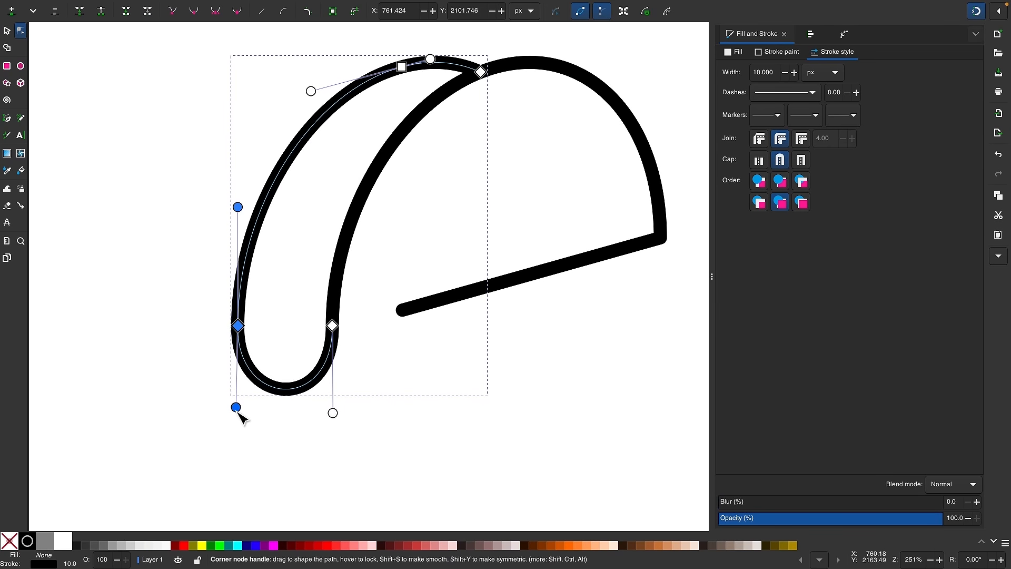
{"action": "left_click", "coordinate": [238, 326], "text": "ctrl"}
Move the bottom line's loose end down beside the rounded fold, to about X 852, Y 2137 px, leaving a gap.
{"action": "scroll", "coordinate": [383, 357], "scroll_direction": "right", "scroll_amount": 1}
{"action": "scroll", "coordinate": [383, 356], "scroll_direction": "up", "scroll_amount": 1}
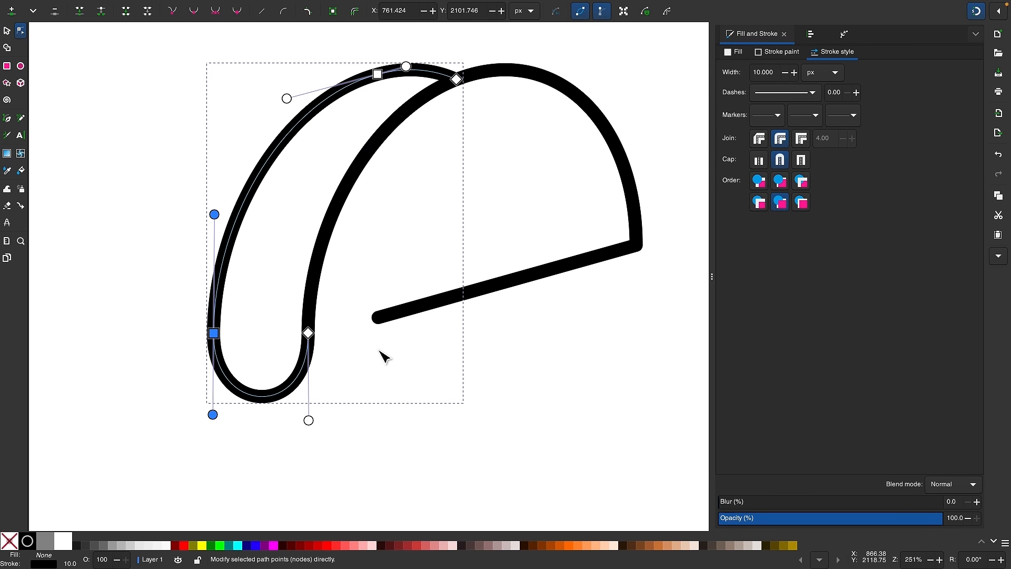
{"action": "left_click", "coordinate": [379, 318]}
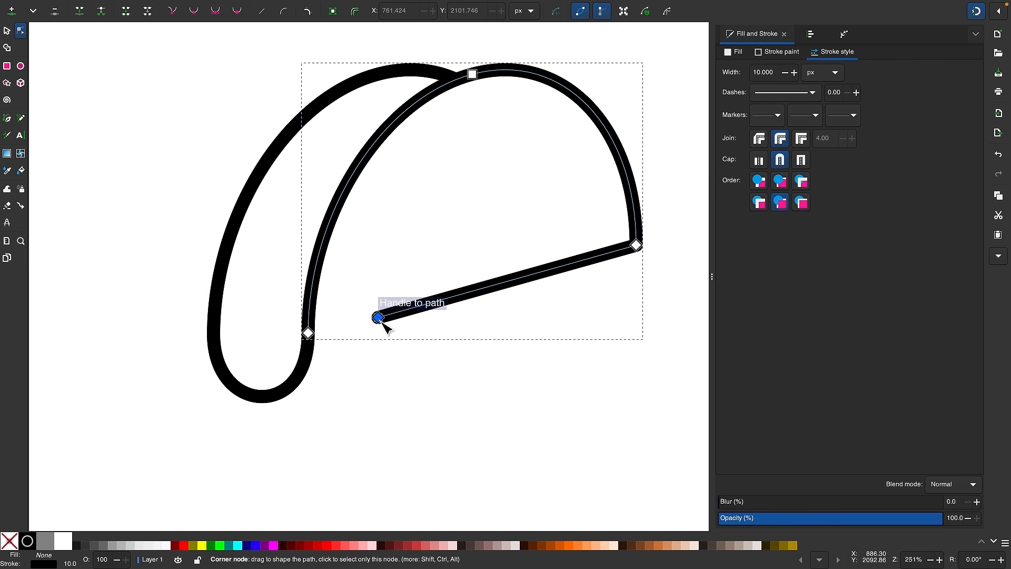
{"action": "left_click_drag", "start_coordinate": [380, 318], "coordinate": [334, 382]}
Round the front shape's right corner with a small fillet and convert the result to a plain path.
{"action": "scroll", "coordinate": [400, 276], "scroll_direction": "right", "scroll_amount": 5}
{"action": "scroll", "coordinate": [400, 276], "scroll_direction": "up", "scroll_amount": 3}
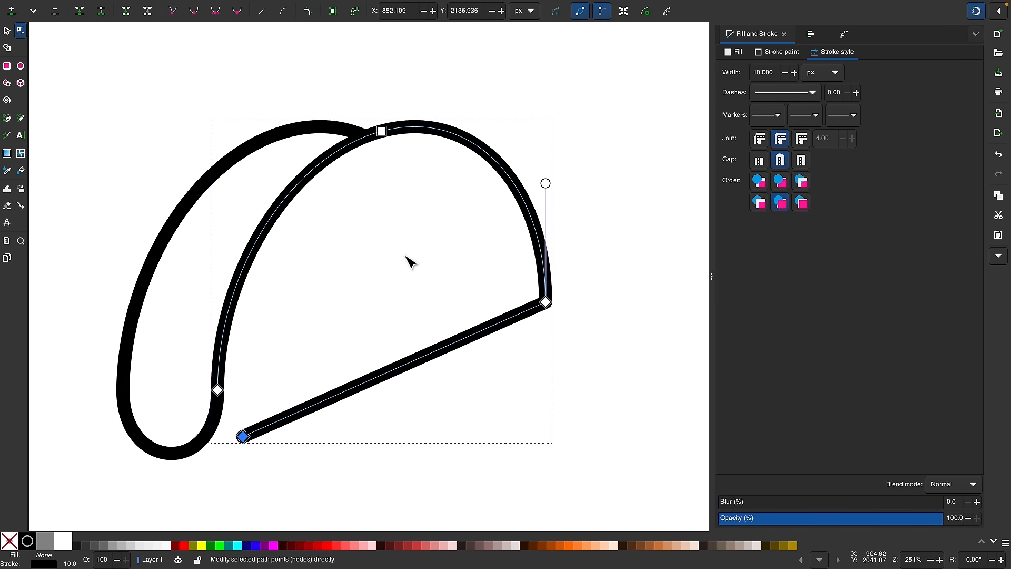
{"action": "left_click", "coordinate": [308, 12]}
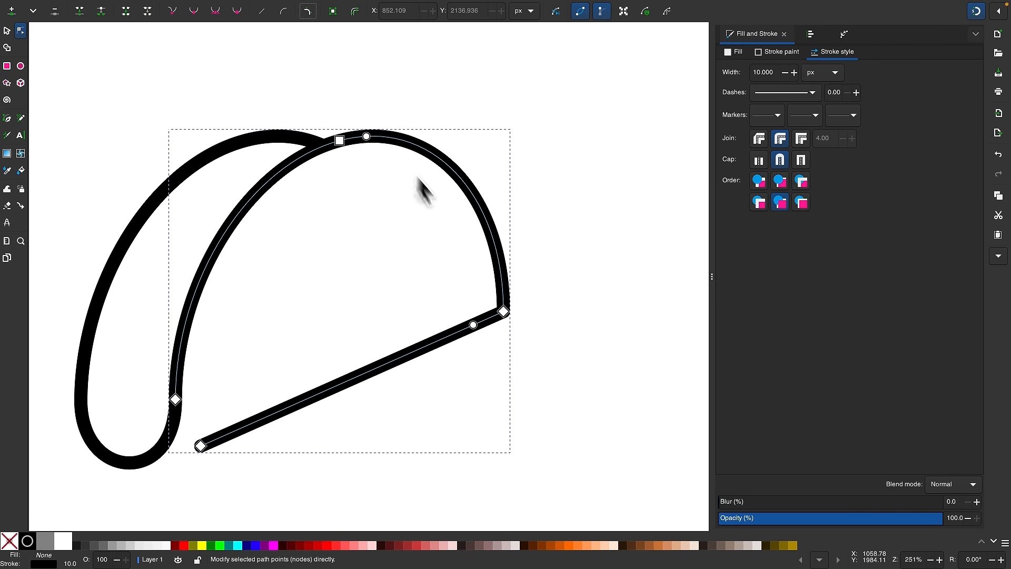
{"action": "scroll", "coordinate": [505, 374], "scroll_direction": "up", "scroll_amount": 2}
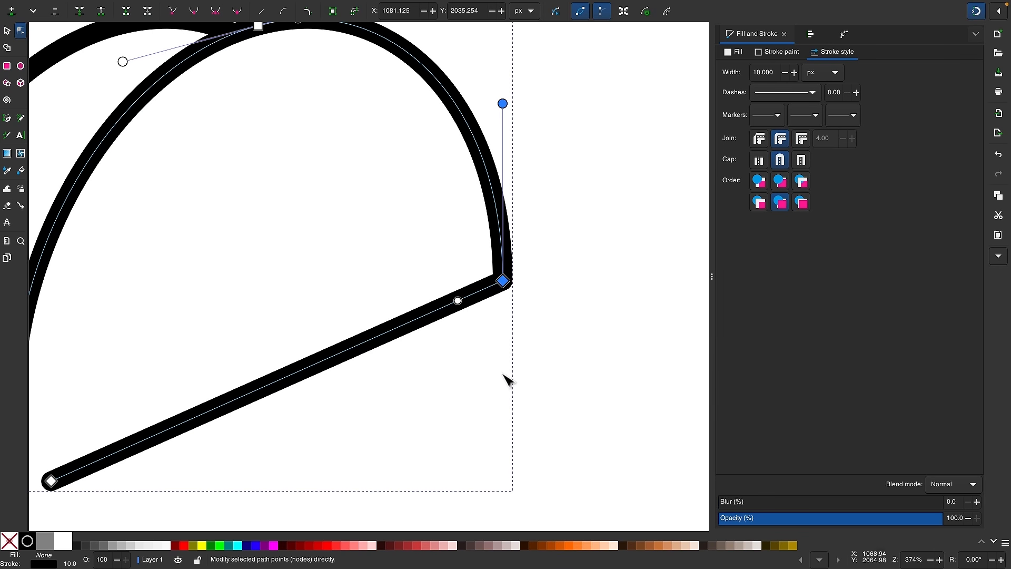
{"action": "left_click_drag", "start_coordinate": [458, 301], "coordinate": [473, 298]}
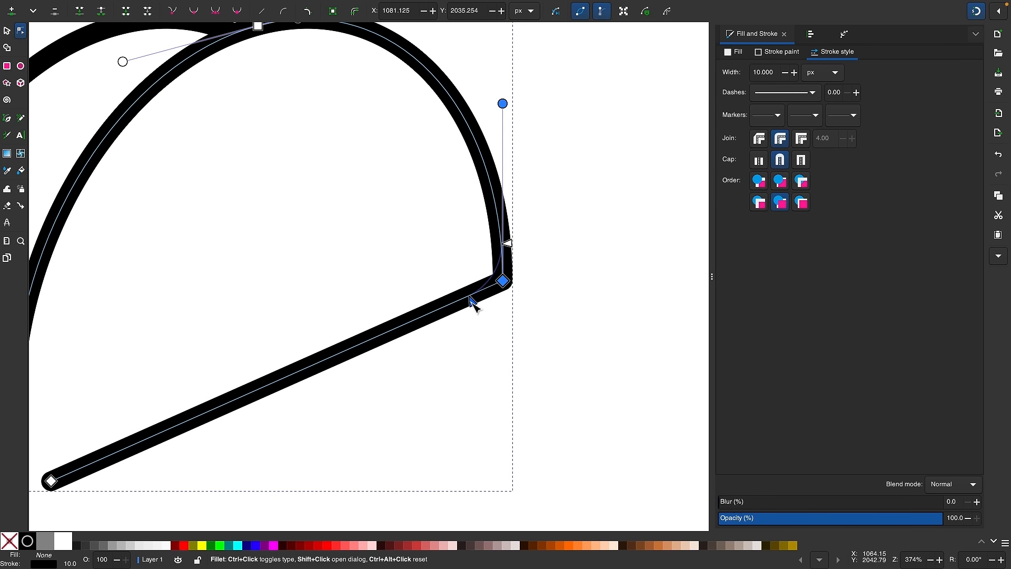
{"action": "left_click_drag", "start_coordinate": [474, 304], "coordinate": [467, 307]}
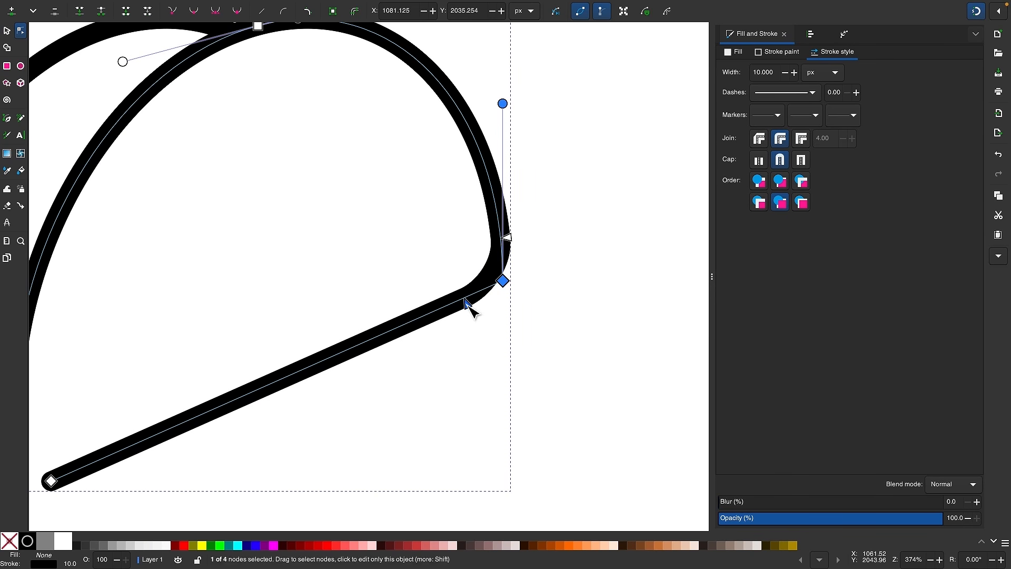
{"action": "scroll", "coordinate": [542, 390], "scroll_direction": "down", "scroll_amount": 3}
{"action": "scroll", "coordinate": [410, 318], "scroll_direction": "left", "scroll_amount": 2}
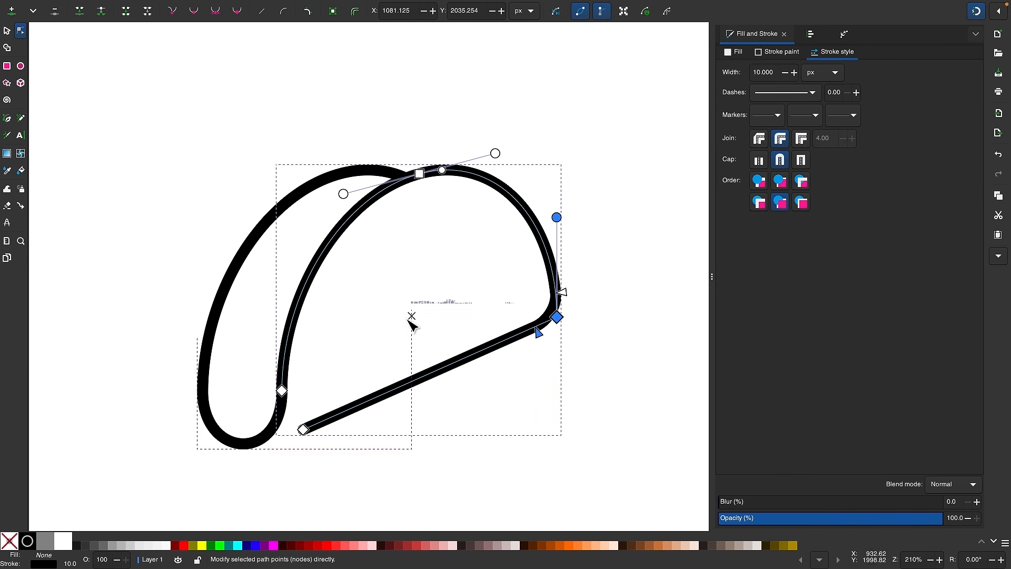
{"action": "left_click", "coordinate": [333, 12]}
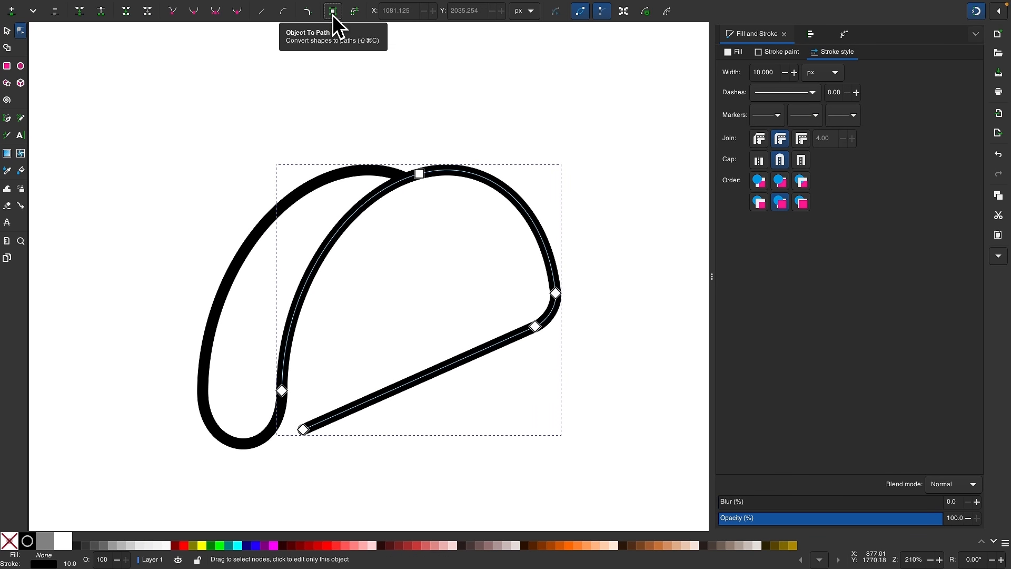
Delete the back shape's upper end node where it meets the front shape, leaving an open gap, and deselect it.
{"action": "scroll", "coordinate": [425, 302], "scroll_direction": "up", "scroll_amount": 1}
{"action": "scroll", "coordinate": [425, 303], "scroll_direction": "left", "scroll_amount": 1}
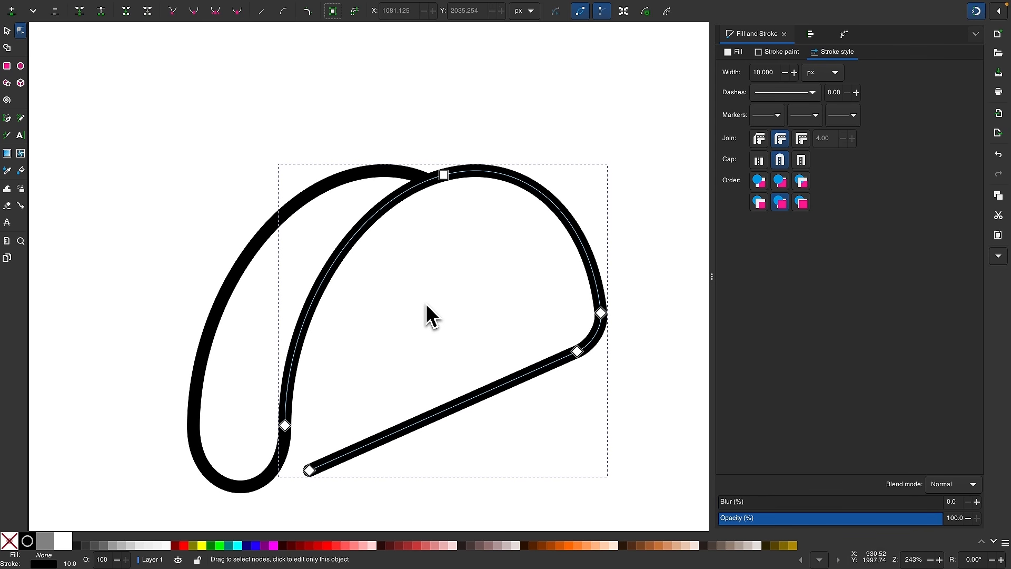
{"action": "left_click", "coordinate": [329, 180]}
{"action": "scroll", "coordinate": [327, 222], "scroll_direction": "up", "scroll_amount": 1}
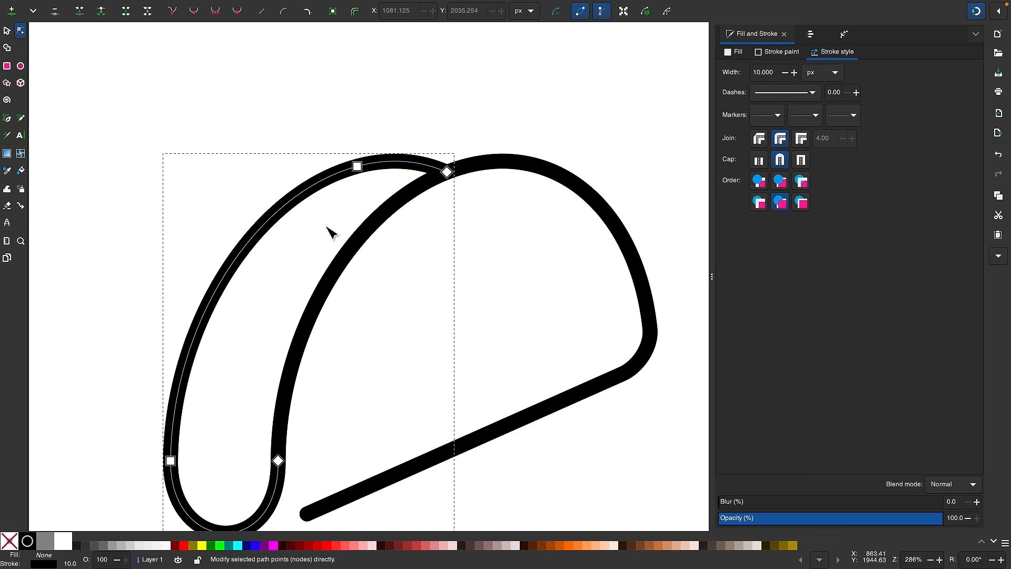
{"action": "left_click", "coordinate": [447, 173]}
{"action": "key", "text": "Delete"}
{"action": "scroll", "coordinate": [451, 176], "scroll_direction": "down", "scroll_amount": 2}
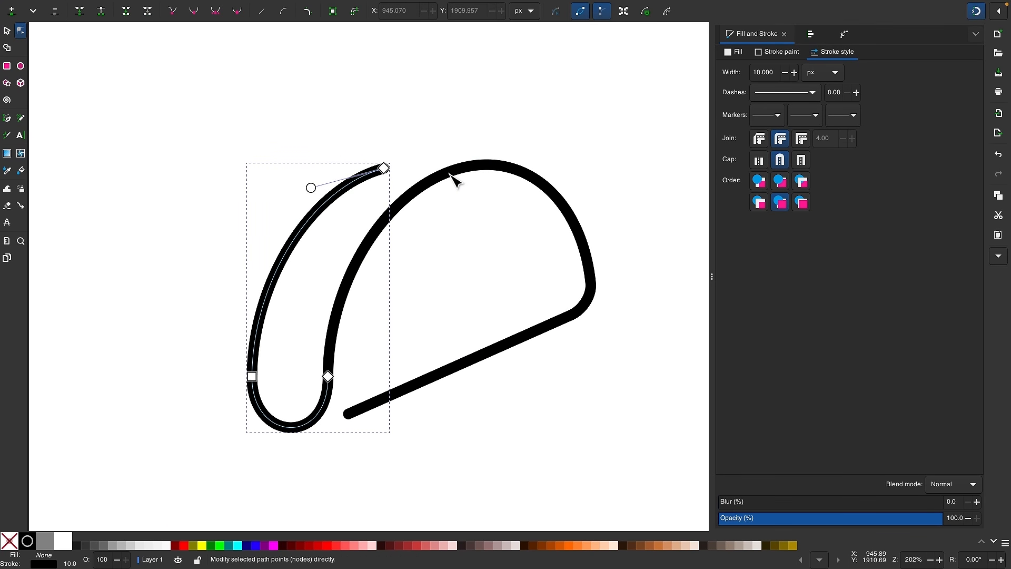
{"action": "left_click", "coordinate": [10, 32]}
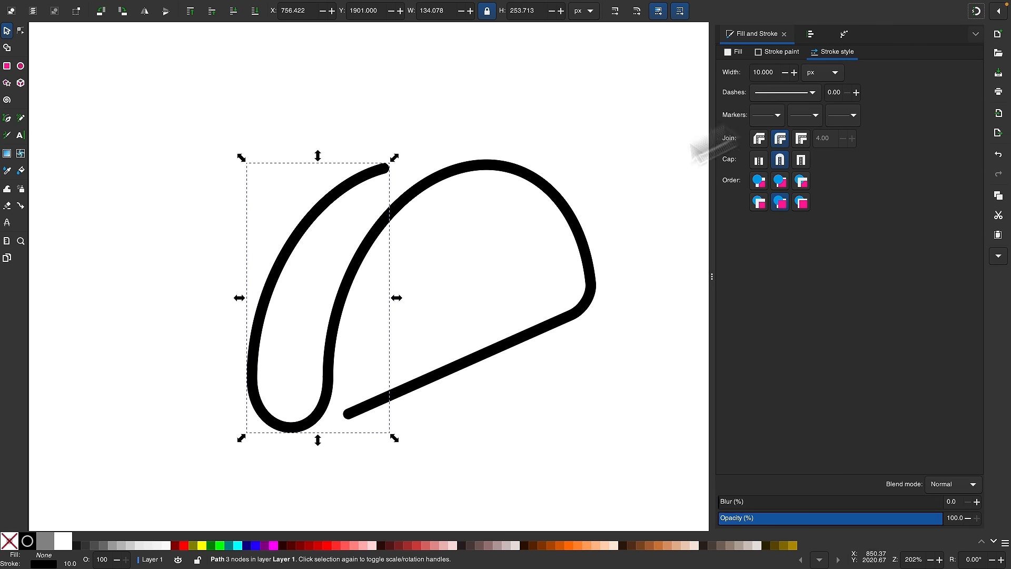
{"action": "left_click", "coordinate": [399, 314]}
Draw an open wavy BSpline path with the Pen tool inside the taco's fold, from its rounded base up to the open upper end.
{"action": "scroll", "coordinate": [389, 320], "scroll_direction": "up", "scroll_amount": 1}
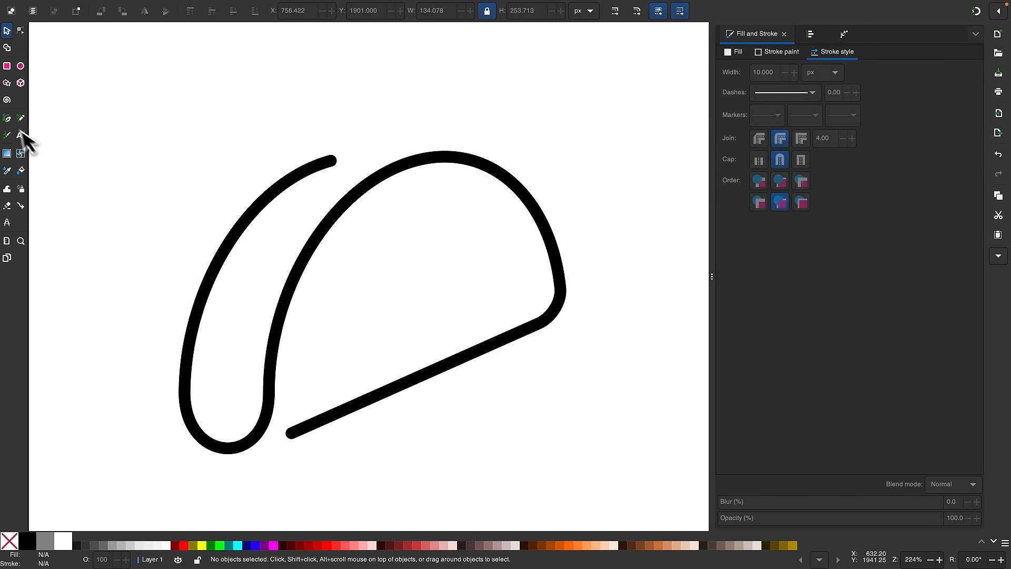
{"action": "left_click", "coordinate": [8, 120]}
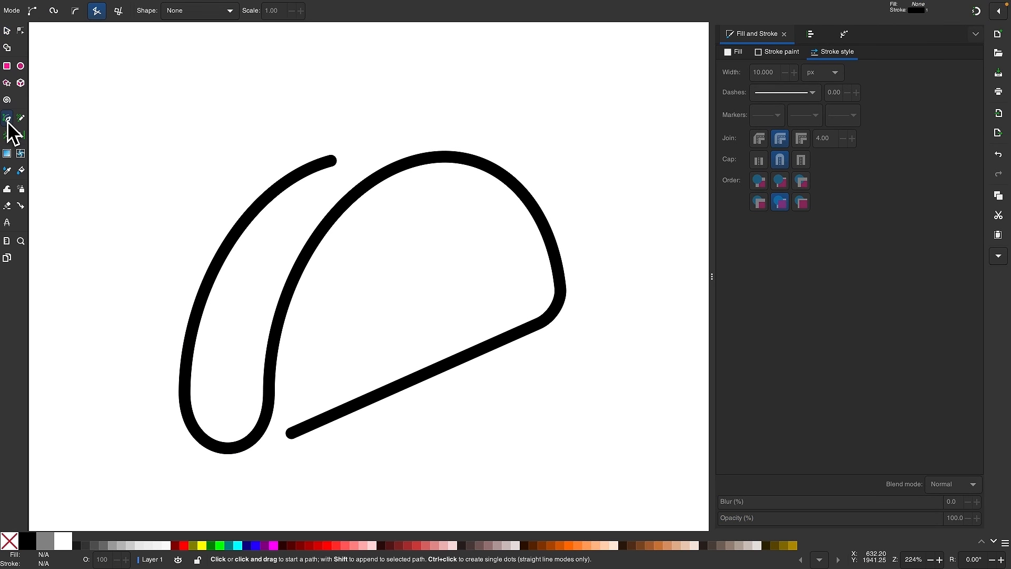
{"action": "left_click", "coordinate": [76, 11]}
{"action": "scroll", "coordinate": [230, 283], "scroll_direction": "up", "scroll_amount": 3}
{"action": "scroll", "coordinate": [230, 284], "scroll_direction": "down", "scroll_amount": 3}
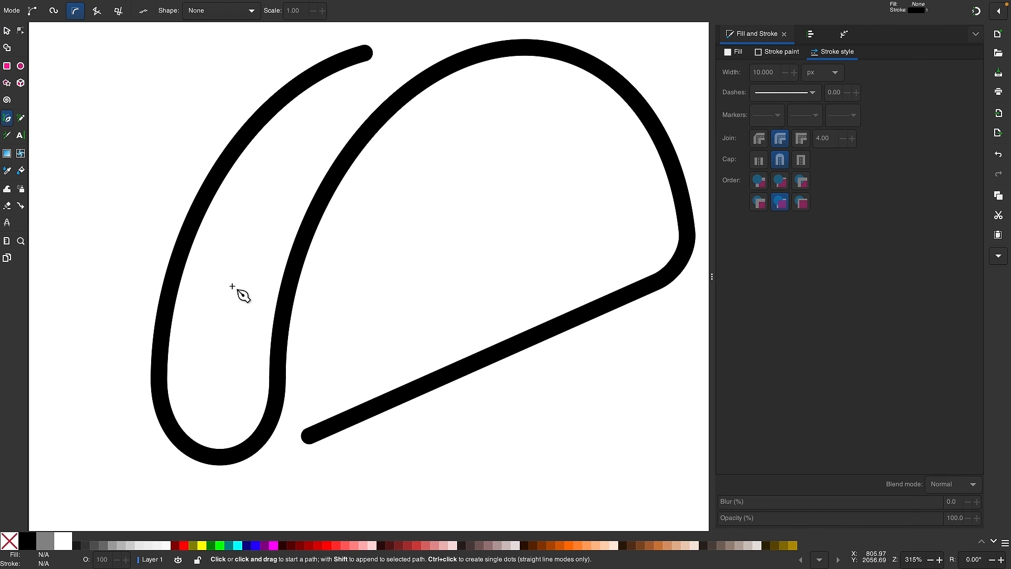
{"action": "left_click", "coordinate": [238, 411]}
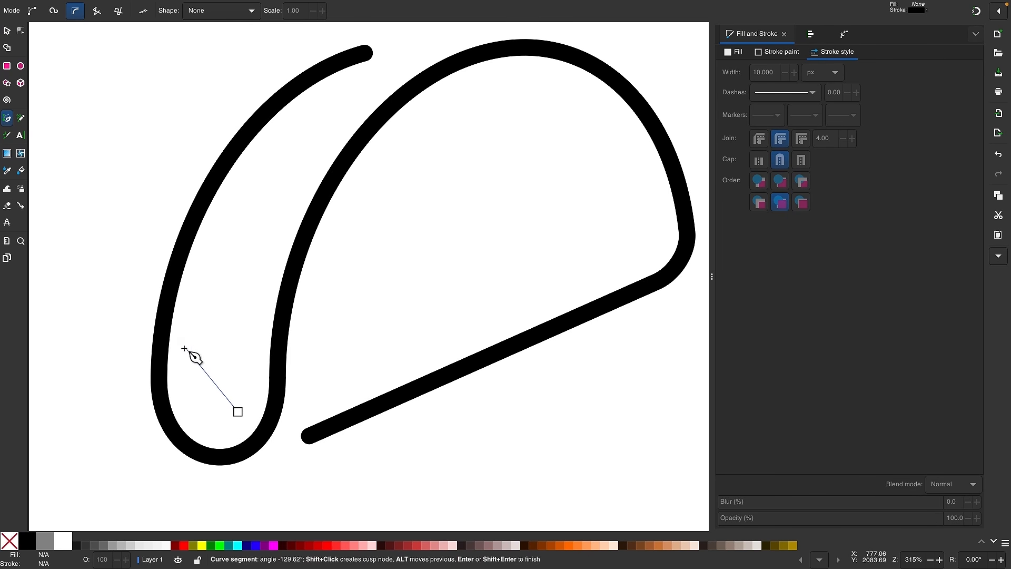
{"action": "left_click", "coordinate": [182, 346]}
{"action": "left_click", "coordinate": [256, 324]}
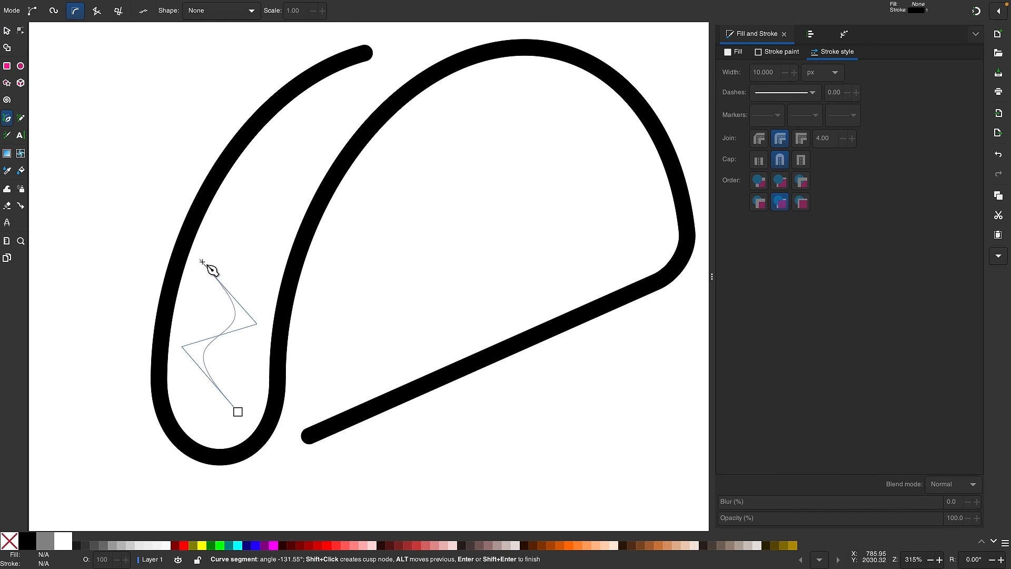
{"action": "left_click", "coordinate": [202, 261]}
{"action": "left_click", "coordinate": [284, 232]}
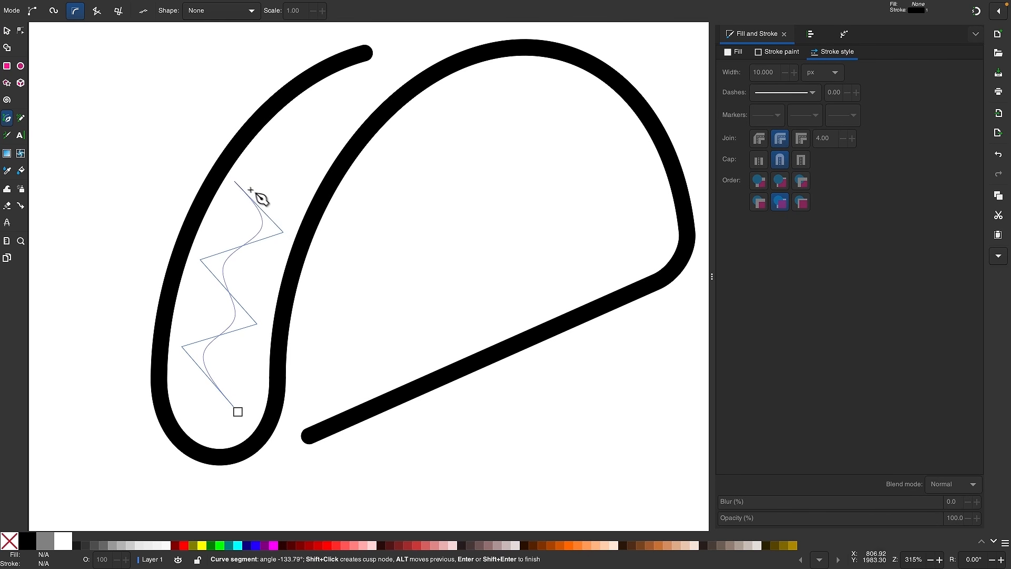
{"action": "left_click", "coordinate": [235, 183]}
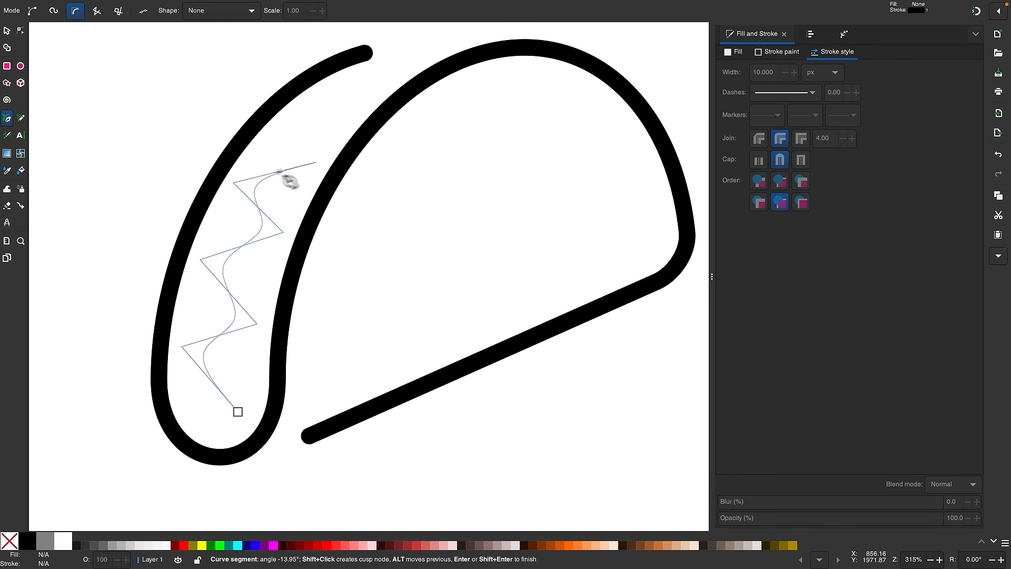
{"action": "left_click", "coordinate": [314, 163]}
{"action": "left_click", "coordinate": [296, 117]}
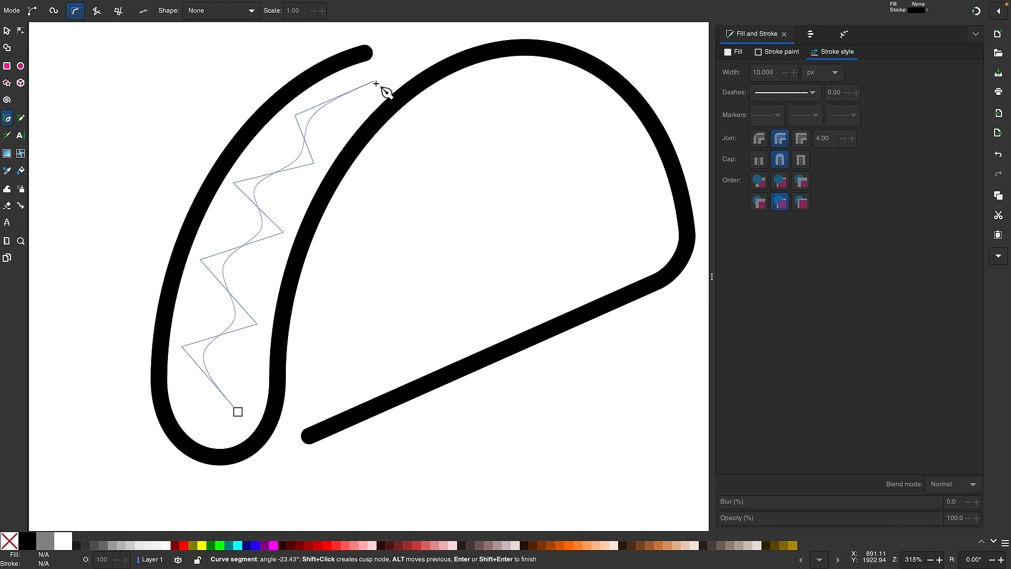
{"action": "double_click", "coordinate": [376, 83]}
{"action": "scroll", "coordinate": [383, 90], "scroll_direction": "up", "scroll_amount": 1}
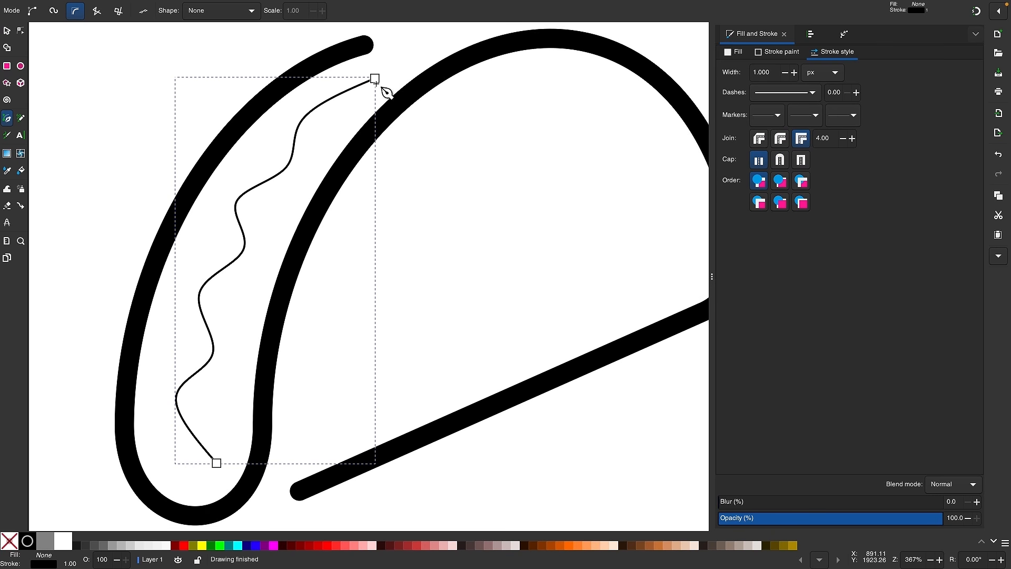
Set the wavy filling line's stroke width to 10 px and give it round caps.
{"action": "scroll", "coordinate": [384, 90], "scroll_direction": "down", "scroll_amount": 1}
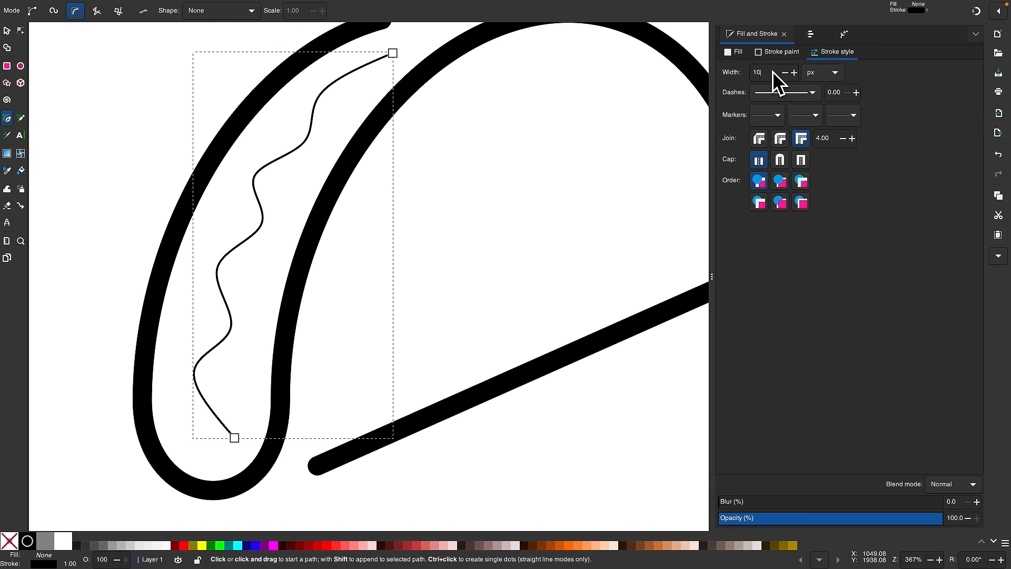
{"action": "key", "text": "Return"}
{"action": "scroll", "coordinate": [373, 268], "scroll_direction": "down", "scroll_amount": 2}
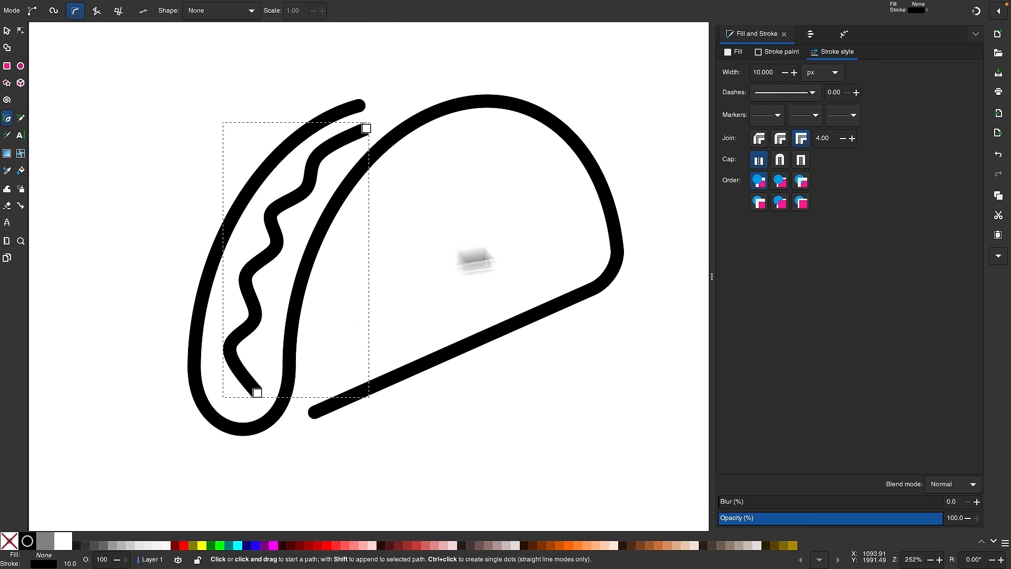
{"action": "left_click", "coordinate": [781, 161]}
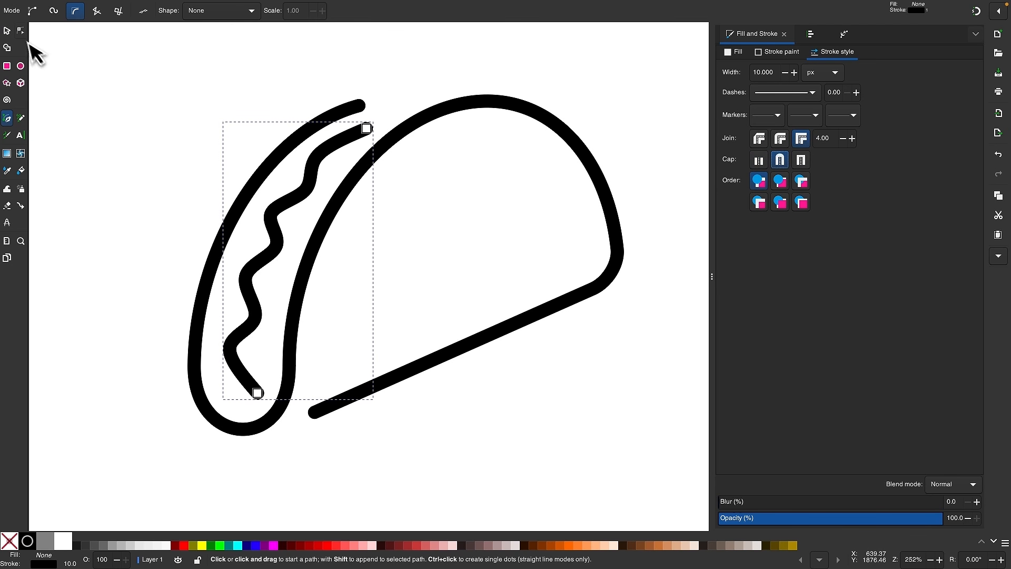
Shift the wavy line's lower end node about 8 px toward the outer shell and adjust the lower BSpline nodes to even out its bends.
{"action": "left_click", "coordinate": [21, 30]}
{"action": "left_click_drag", "start_coordinate": [257, 392], "coordinate": [245, 394]}
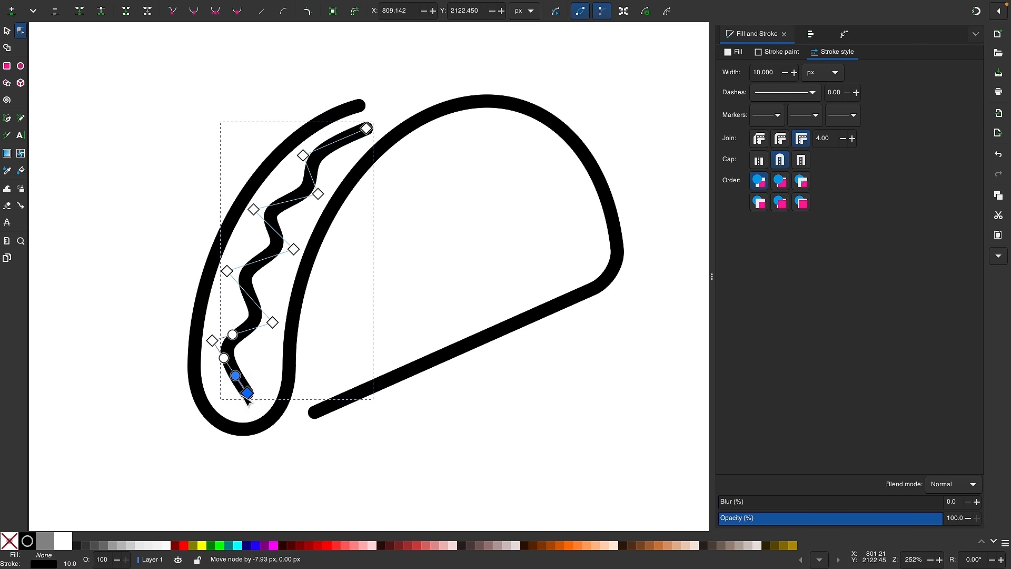
{"action": "left_click_drag", "start_coordinate": [213, 342], "coordinate": [217, 342]}
{"action": "scroll", "coordinate": [214, 343], "scroll_direction": "up", "scroll_amount": 3}
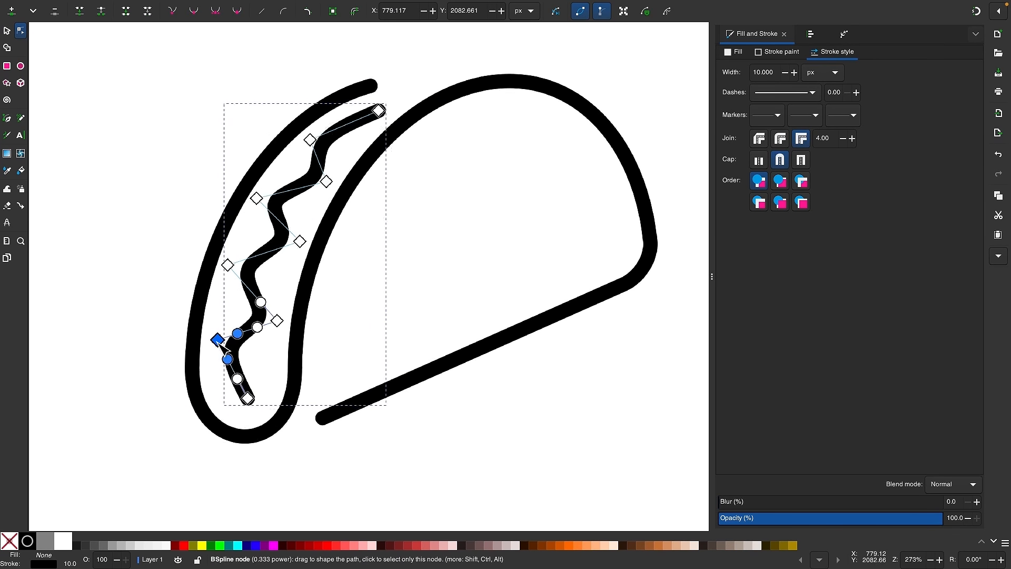
{"action": "left_click_drag", "start_coordinate": [231, 245], "coordinate": [231, 247]}
{"action": "left_click_drag", "start_coordinate": [294, 316], "coordinate": [294, 312]}
Reshape the wavy line's upper bend and shorten its upper end to about X 880, Y 1931 px, within the shell.
{"action": "left_click_drag", "start_coordinate": [268, 160], "coordinate": [275, 149]}
{"action": "scroll", "coordinate": [279, 163], "scroll_direction": "down", "scroll_amount": 4}
{"action": "scroll", "coordinate": [353, 84], "scroll_direction": "up", "scroll_amount": 3}
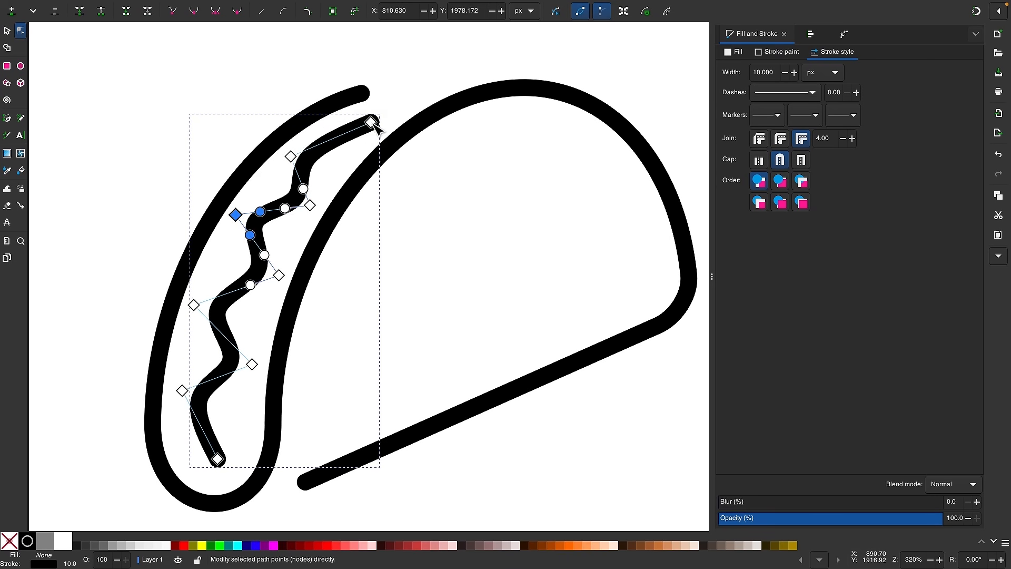
{"action": "left_click_drag", "start_coordinate": [372, 121], "coordinate": [352, 136]}
{"action": "scroll", "coordinate": [399, 173], "scroll_direction": "down", "scroll_amount": 3}
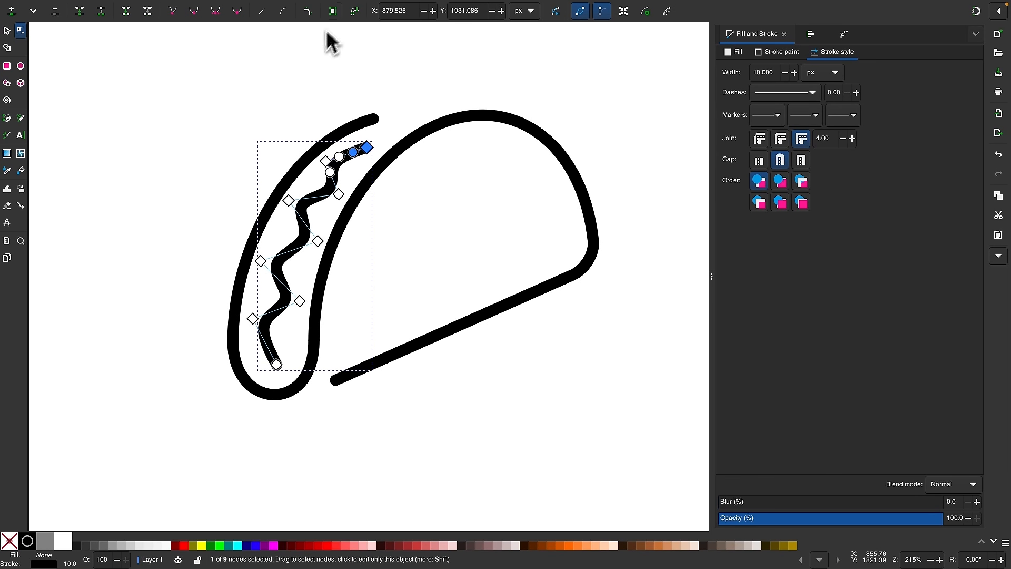
{"action": "left_click", "coordinate": [8, 33]}
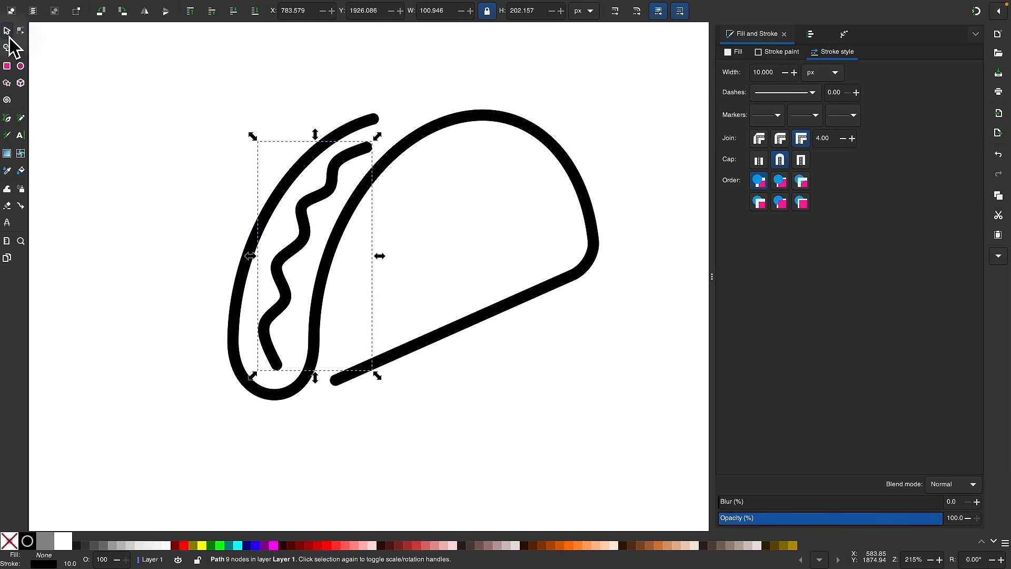
Select all three taco paths and combine them into a single path.
{"action": "scroll", "coordinate": [183, 190], "scroll_direction": "down", "scroll_amount": 2}
{"action": "scroll", "coordinate": [189, 194], "scroll_direction": "up", "scroll_amount": 2}
{"action": "scroll", "coordinate": [189, 194], "scroll_direction": "left", "scroll_amount": 2}
{"action": "left_click_drag", "start_coordinate": [613, 415], "coordinate": [172, 119]}
{"action": "left_click", "coordinate": [210, 6]}
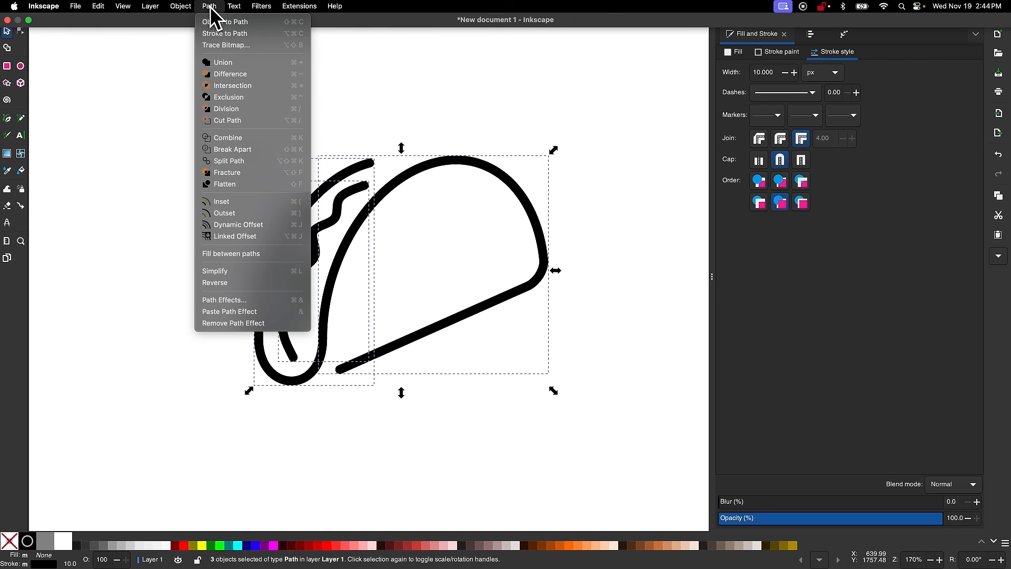
{"action": "left_click", "coordinate": [230, 138]}
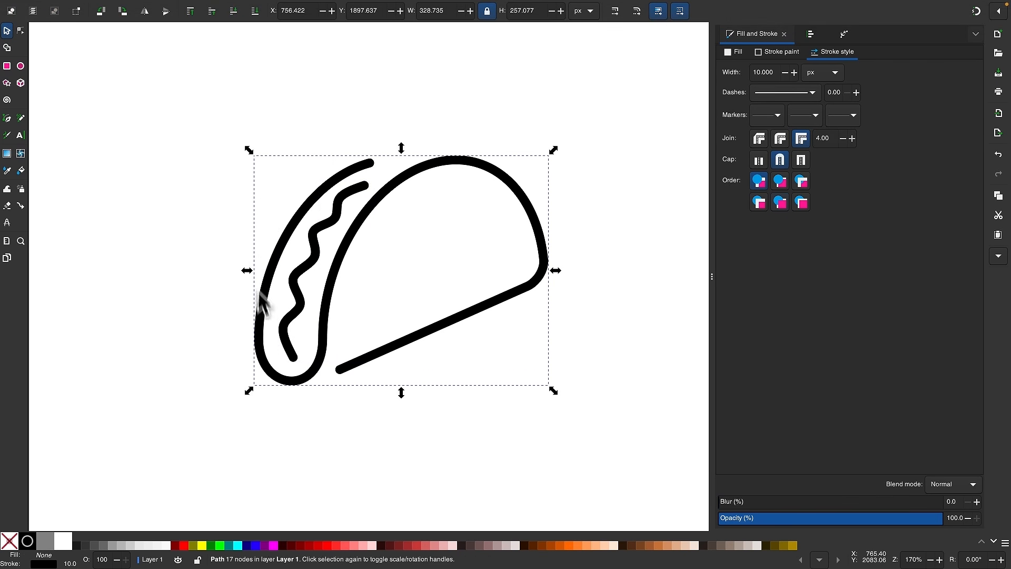
Move the combined taco up beside the cheese wedge, to about X 742, Y 1413 px, under the ice cream and burger.
{"action": "scroll", "coordinate": [261, 306], "scroll_direction": "down", "scroll_amount": 3}
{"action": "scroll", "coordinate": [265, 335], "scroll_direction": "up", "scroll_amount": 3}
{"action": "scroll", "coordinate": [266, 335], "scroll_direction": "left", "scroll_amount": 4}
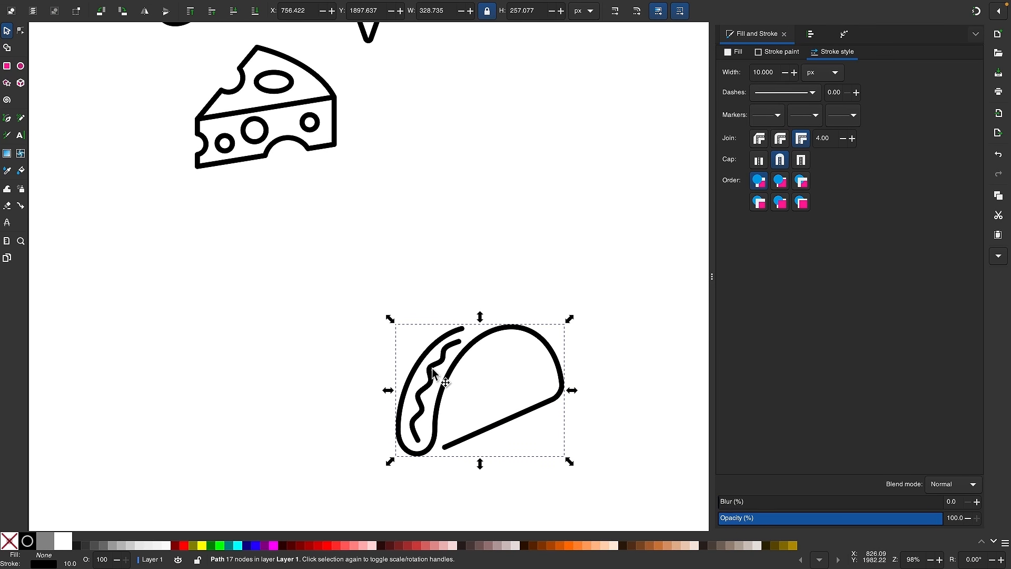
{"action": "left_click_drag", "start_coordinate": [432, 372], "coordinate": [424, 113]}
{"action": "scroll", "coordinate": [425, 113], "scroll_direction": "up", "scroll_amount": 10}
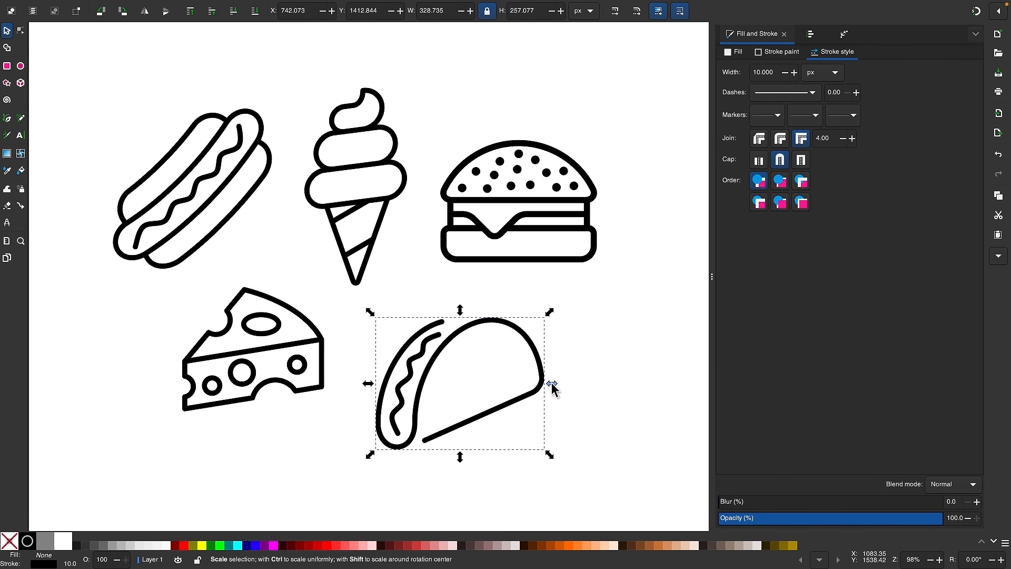
{"action": "left_click_drag", "start_coordinate": [552, 388], "coordinate": [532, 388]}
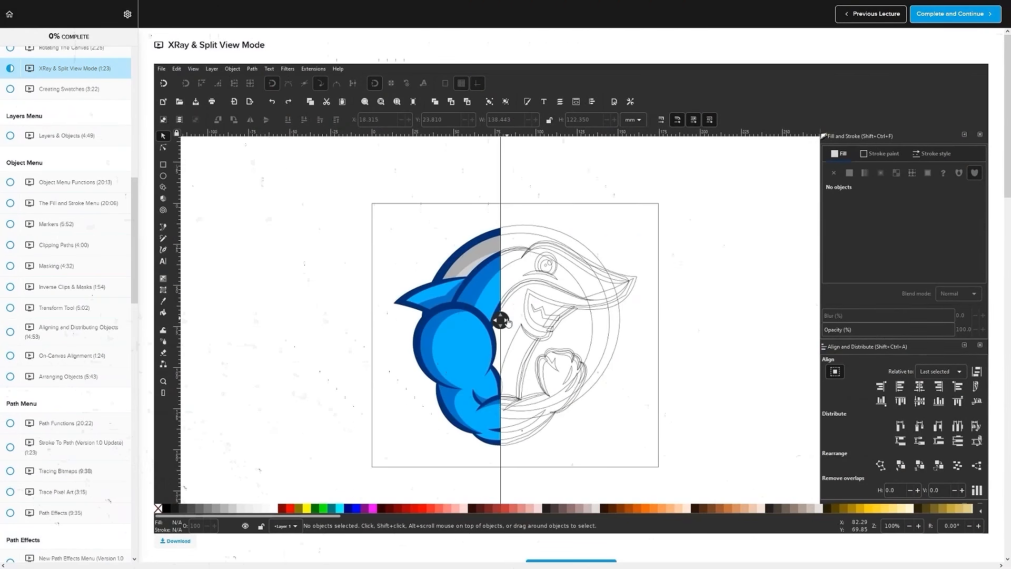
{"action": "left_click_drag", "start_coordinate": [507, 322], "coordinate": [413, 318]}
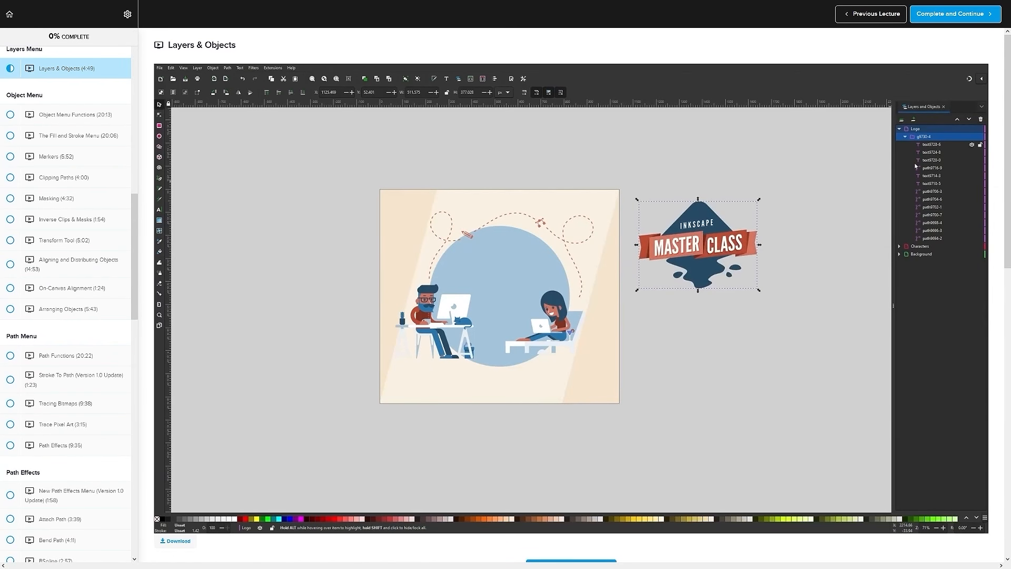
{"action": "left_click_drag", "start_coordinate": [557, 312], "coordinate": [818, 202]}
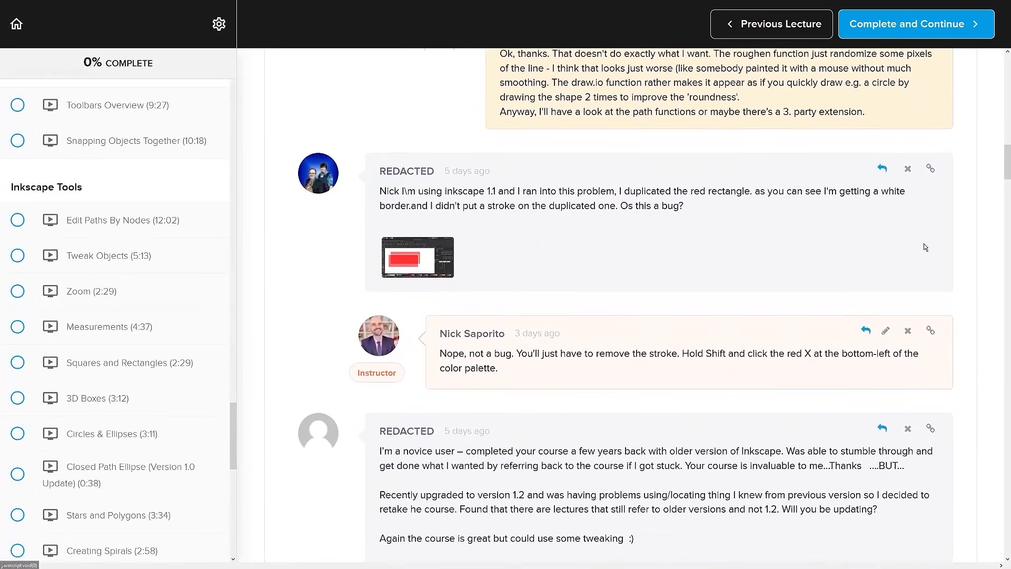
{"action": "scroll", "coordinate": [943, 240], "scroll_direction": "down", "scroll_amount": 8}
{"action": "scroll", "coordinate": [943, 241], "scroll_direction": "down", "scroll_amount": 3}
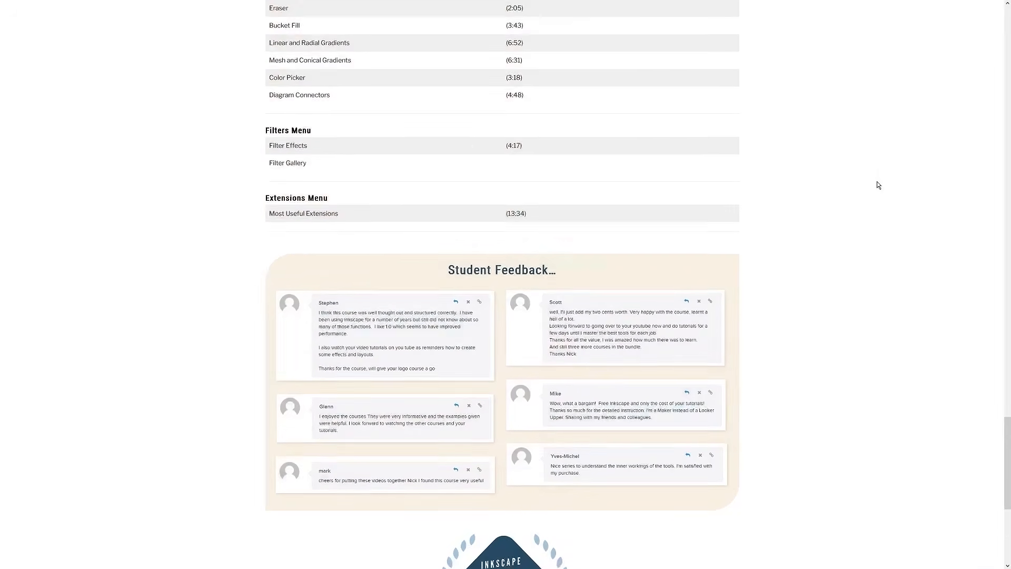
{"action": "scroll", "coordinate": [878, 184], "scroll_direction": "down", "scroll_amount": 3}
{"action": "scroll", "coordinate": [877, 184], "scroll_direction": "down", "scroll_amount": 3}
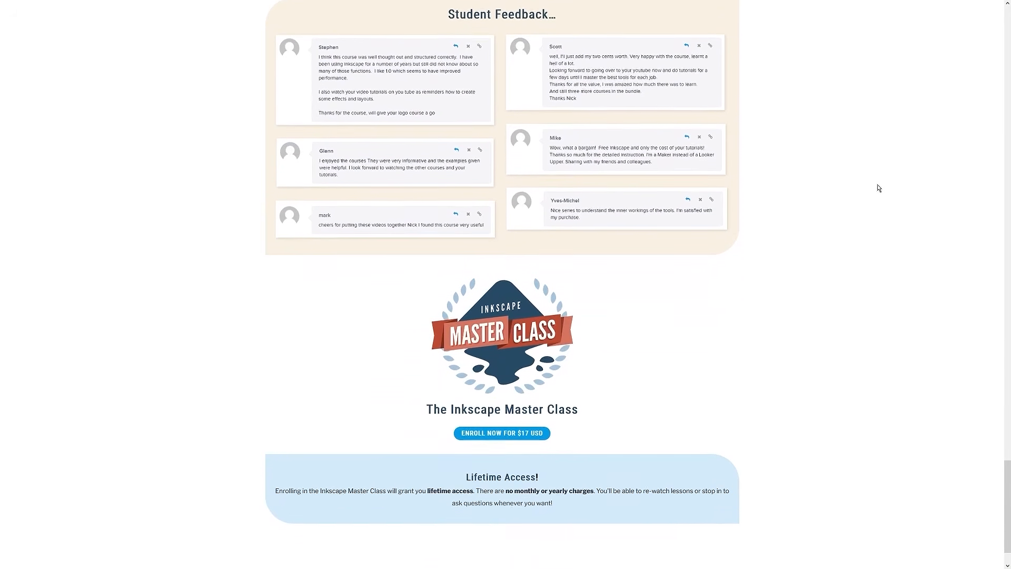
{"action": "left_click_drag", "start_coordinate": [556, 374], "coordinate": [519, 375]}
{"action": "left_click_drag", "start_coordinate": [552, 518], "coordinate": [260, 564]}
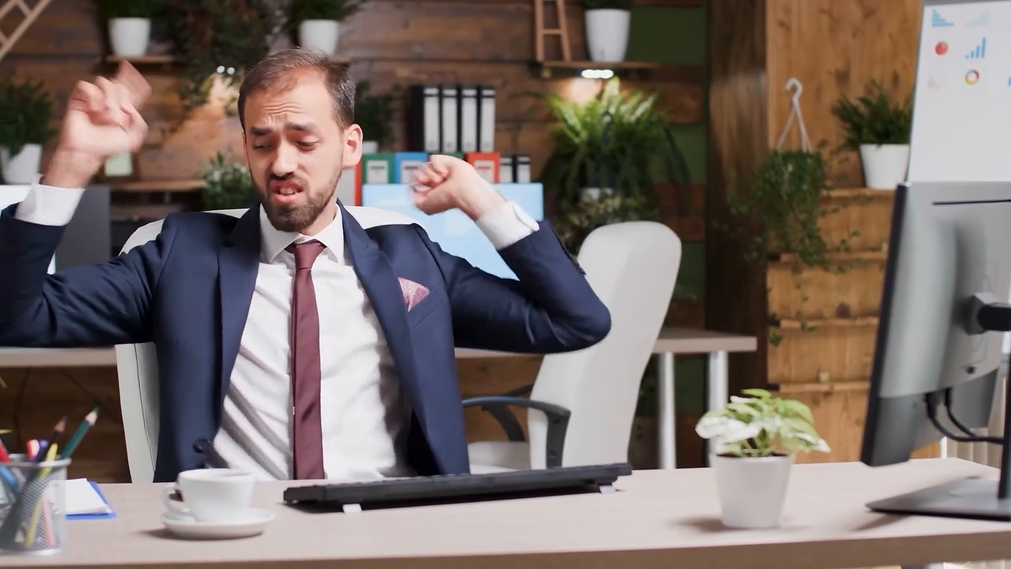